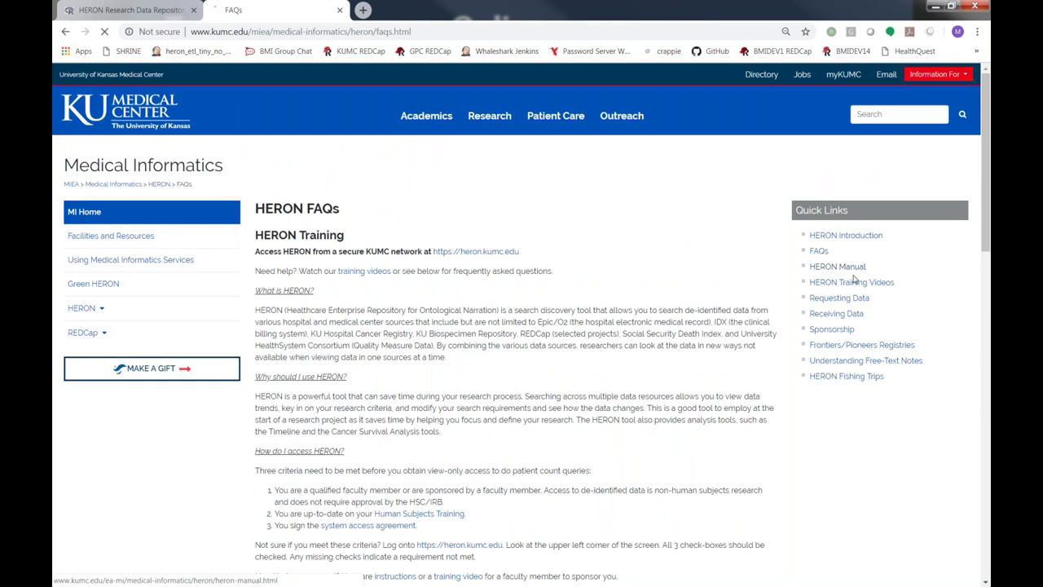
# Step: Open the HERON training manual PDF and scroll through its contents and overview pages
pyautogui.click(326, 234)
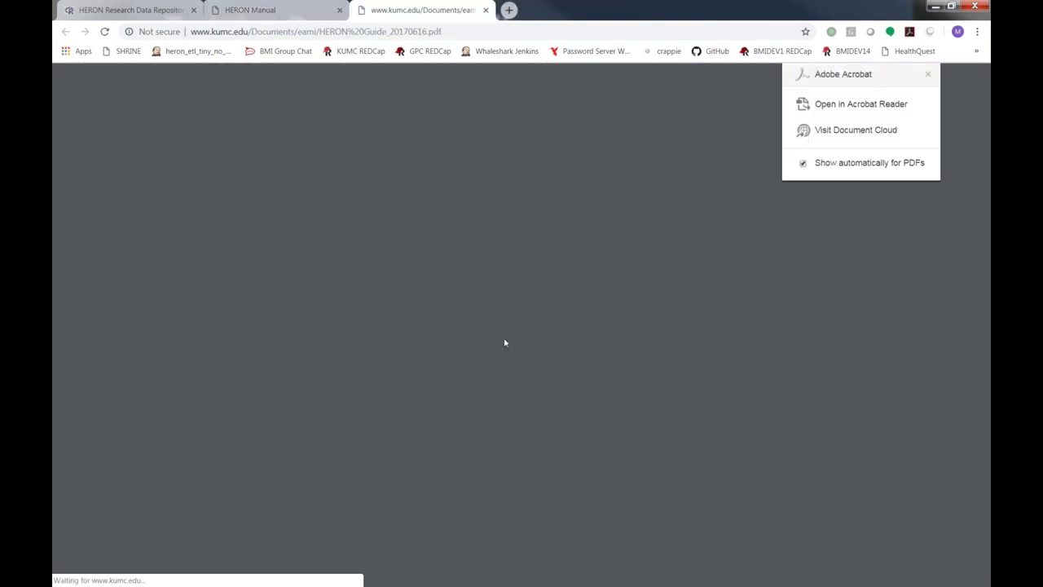
pyautogui.scroll(-5, 617, 428)
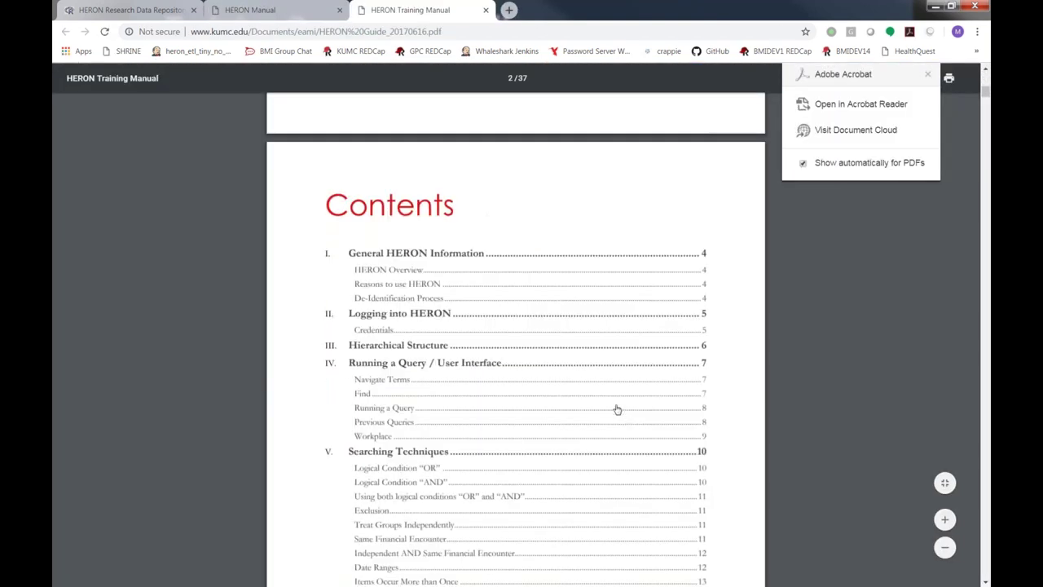
pyautogui.scroll(-5, 438, 314)
pyautogui.scroll(-15, 440, 329)
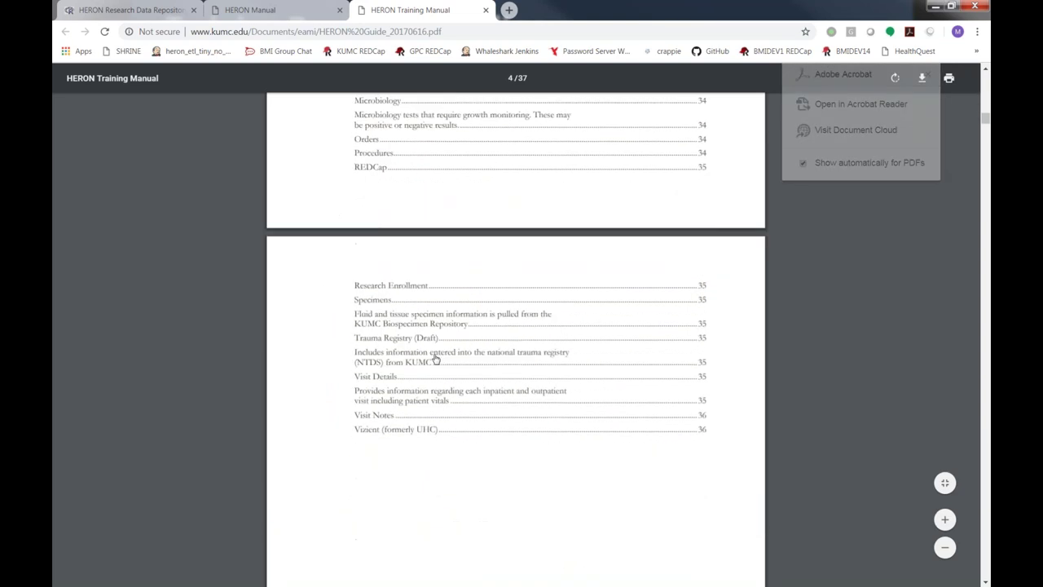
pyautogui.scroll(3, 536, 392)
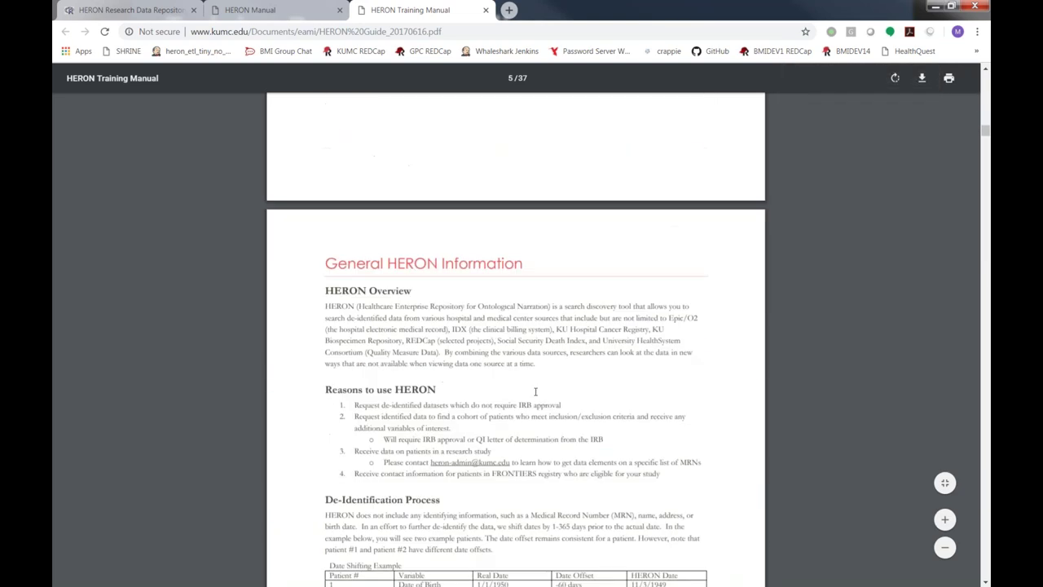
pyautogui.scroll(-15, 587, 405)
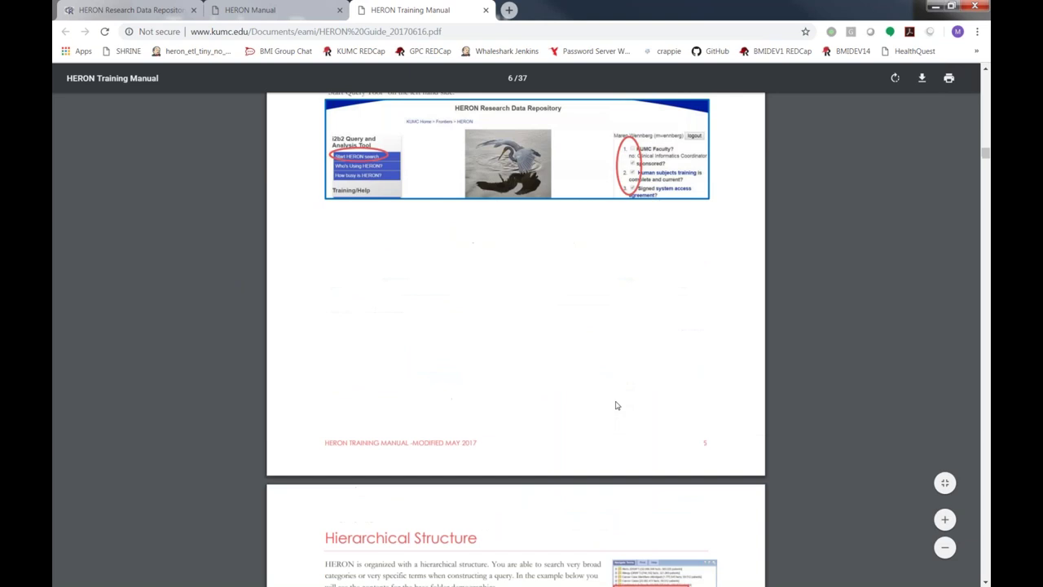
pyautogui.scroll(-4, 619, 392)
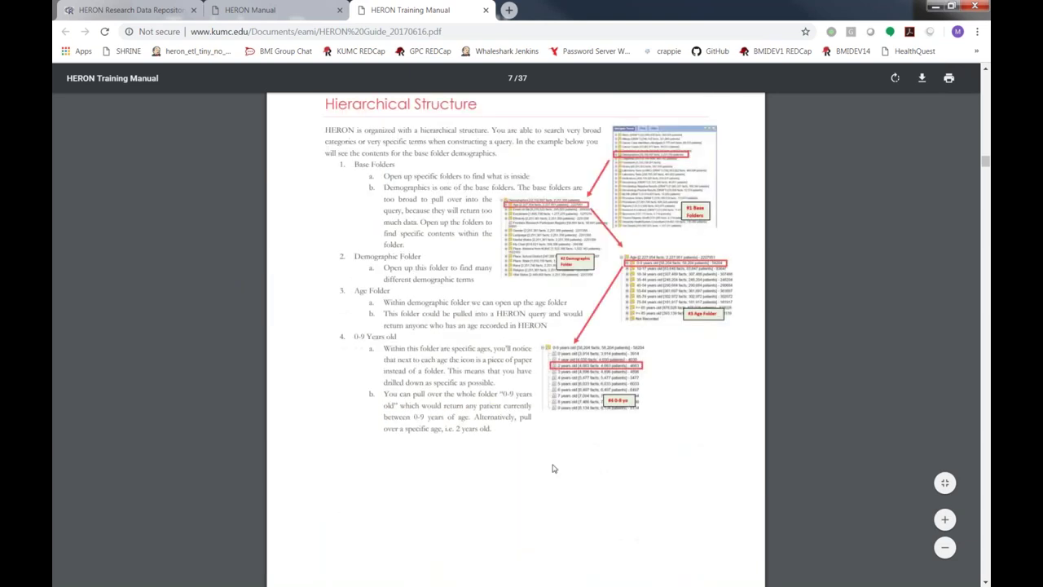
pyautogui.scroll(-9, 537, 423)
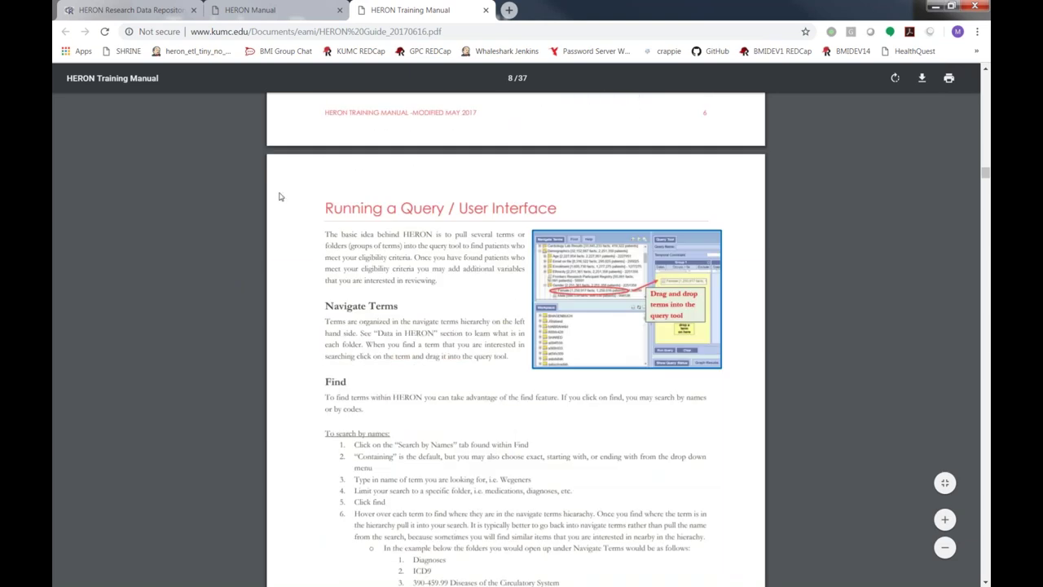
# Step: Go back to the HERON Manual page and open HERON Training Videos from Quick Links
pyautogui.click(250, 10)
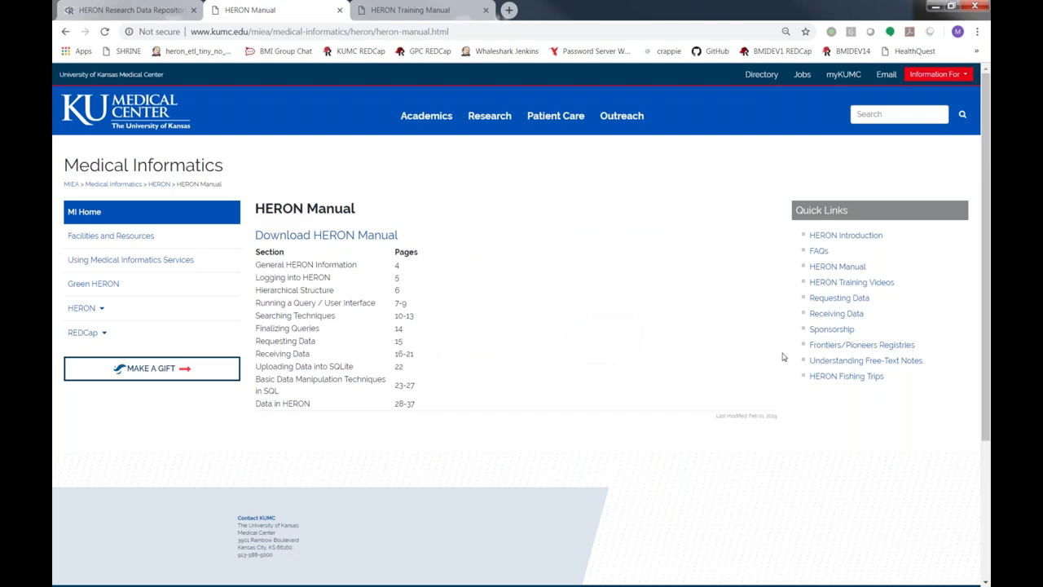
pyautogui.click(868, 285)
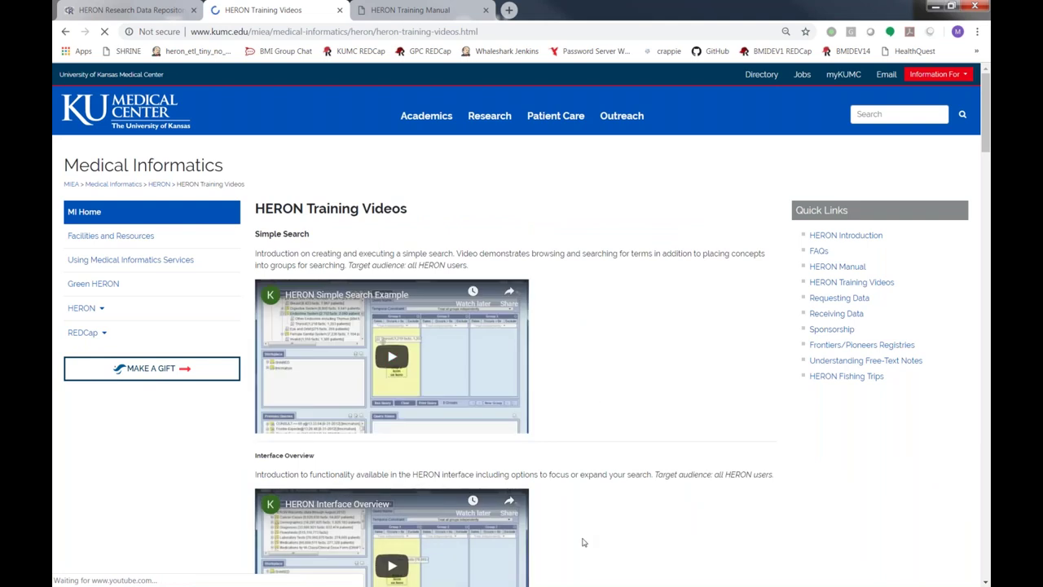
pyautogui.scroll(-2, 689, 228)
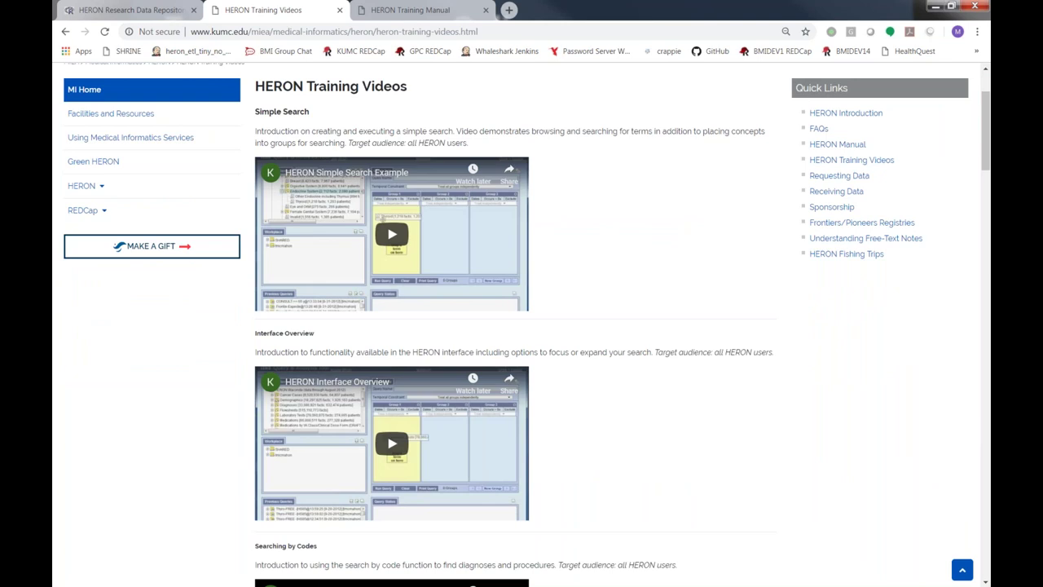
# Step: Advance the slideshow past the Cohort Example slide to 'Let's Start Searching!'
pyautogui.hotkey('alt', 'Tab')
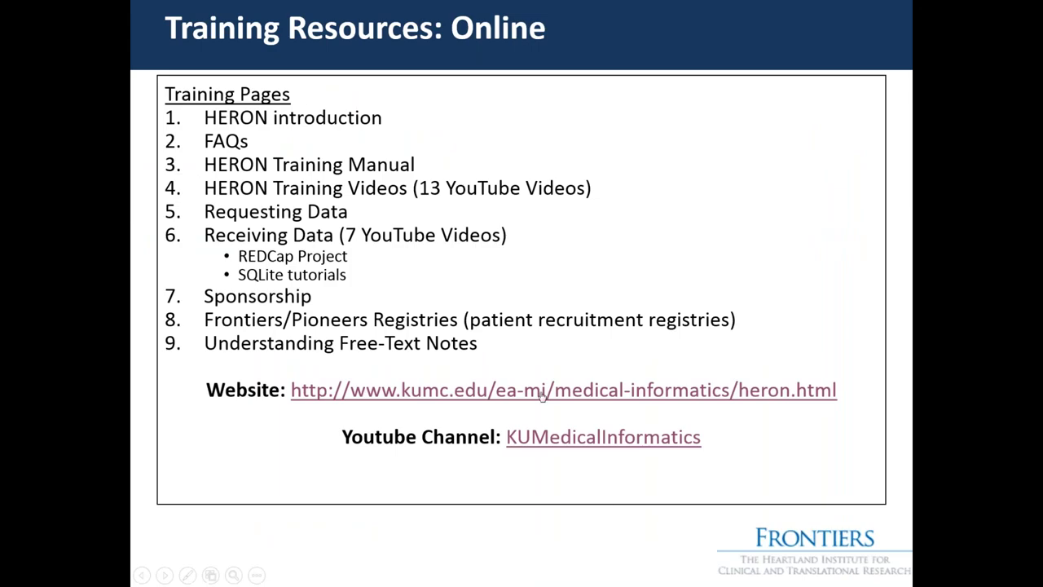
pyautogui.press('Right')
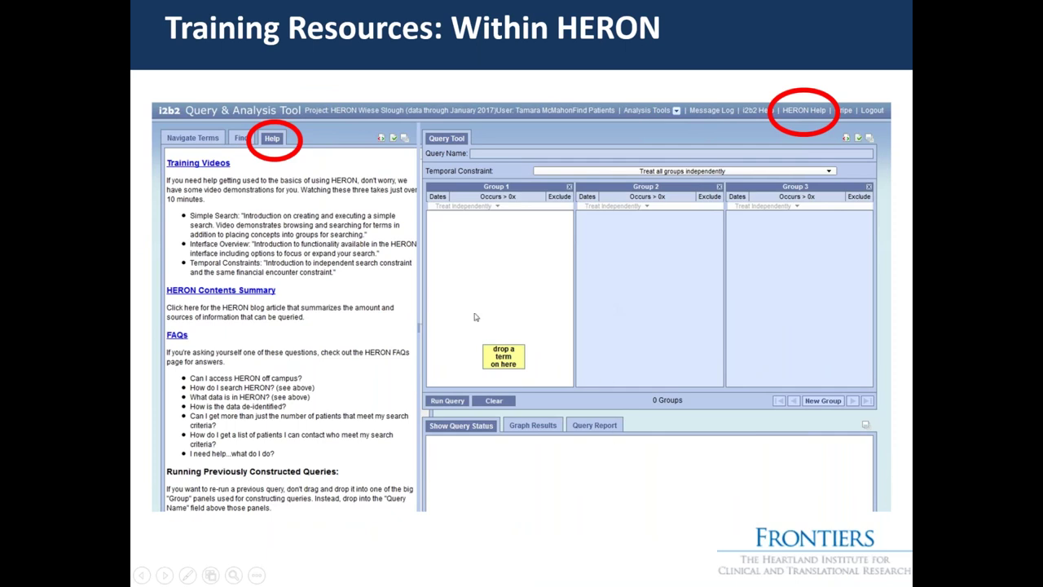
pyautogui.click(560, 326)
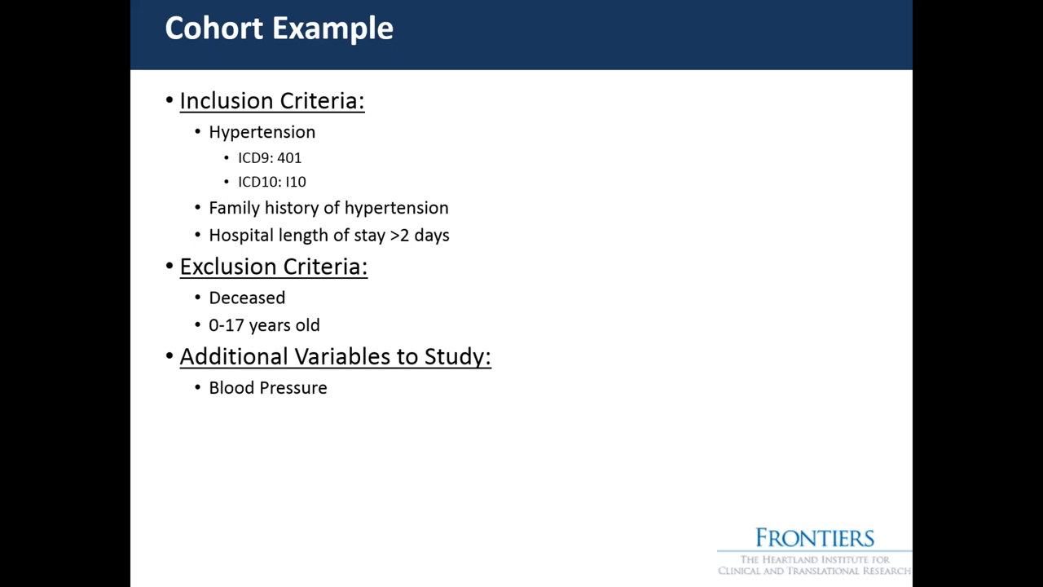
pyautogui.press('Right')
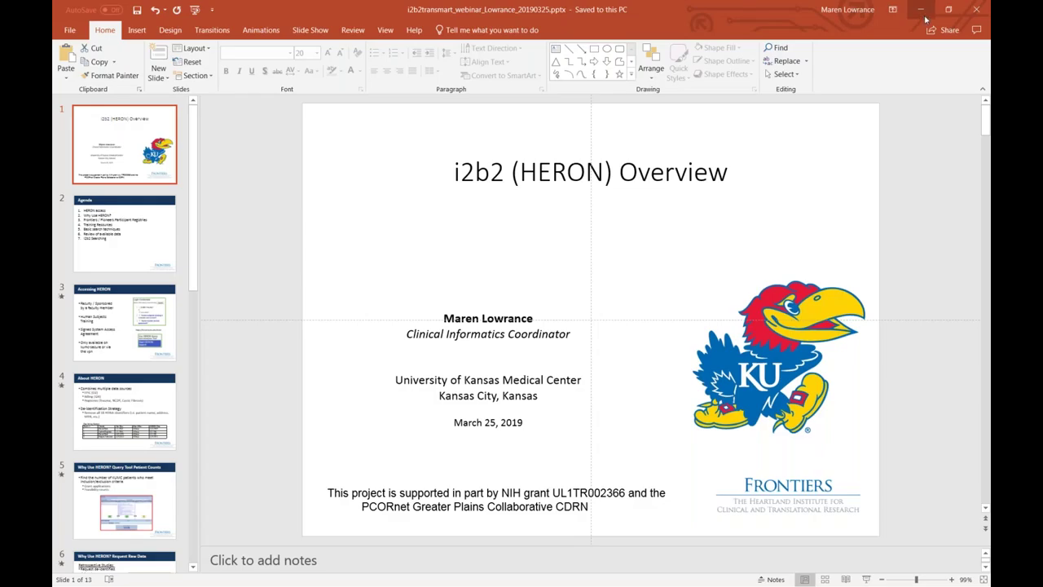
# Step: Start a HERON search on the HERON Smithville (data through December 2018) project
pyautogui.click(922, 10)
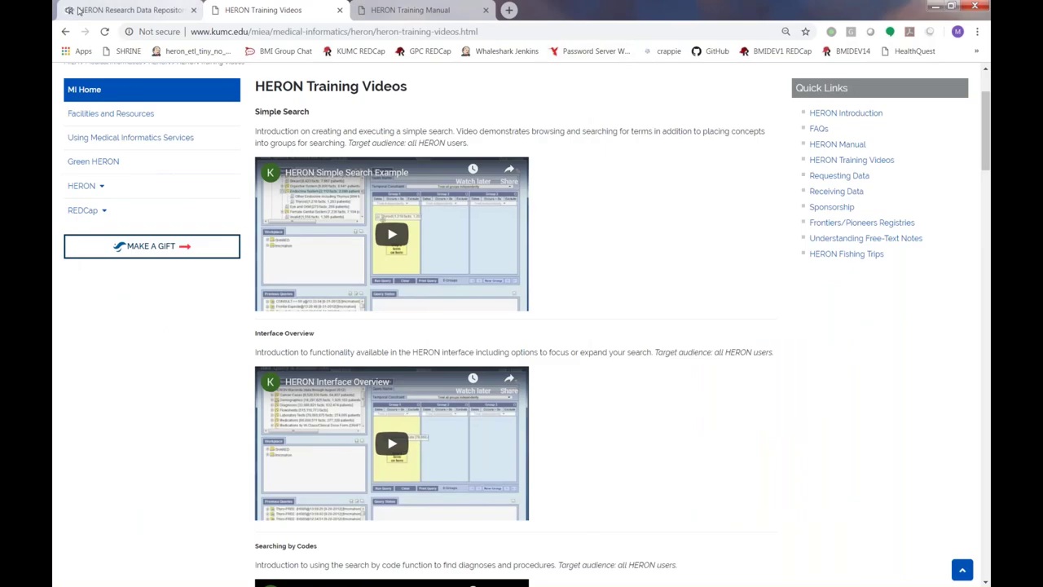
pyautogui.click(128, 10)
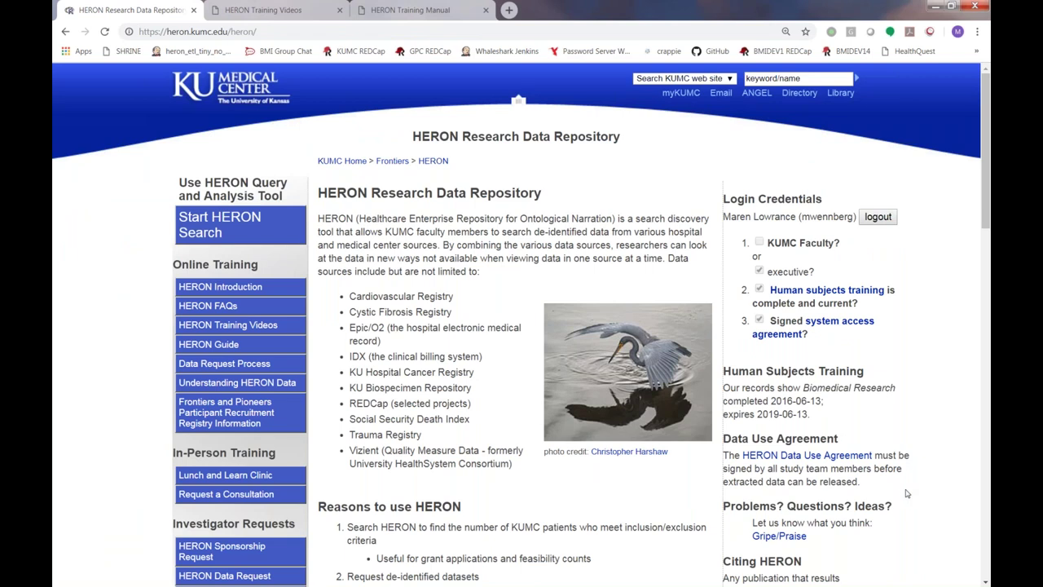
pyautogui.click(234, 229)
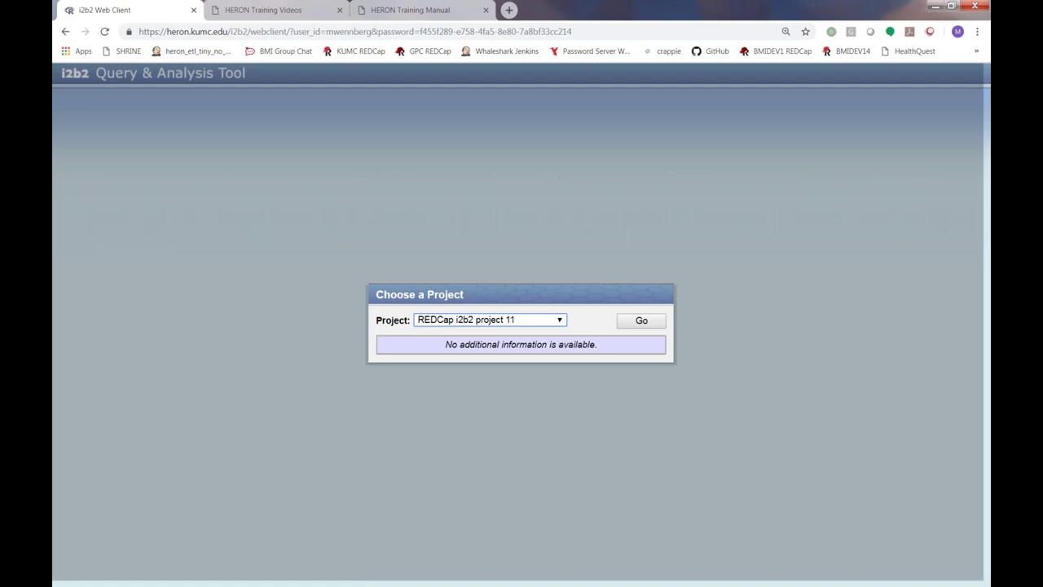
pyautogui.click(481, 324)
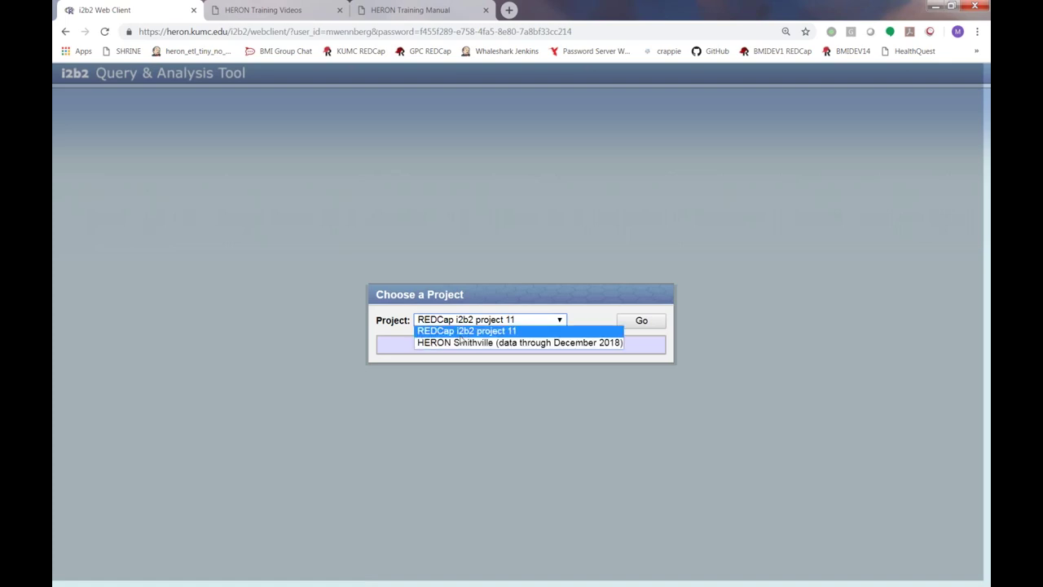
pyautogui.click(464, 342)
pyautogui.click(641, 320)
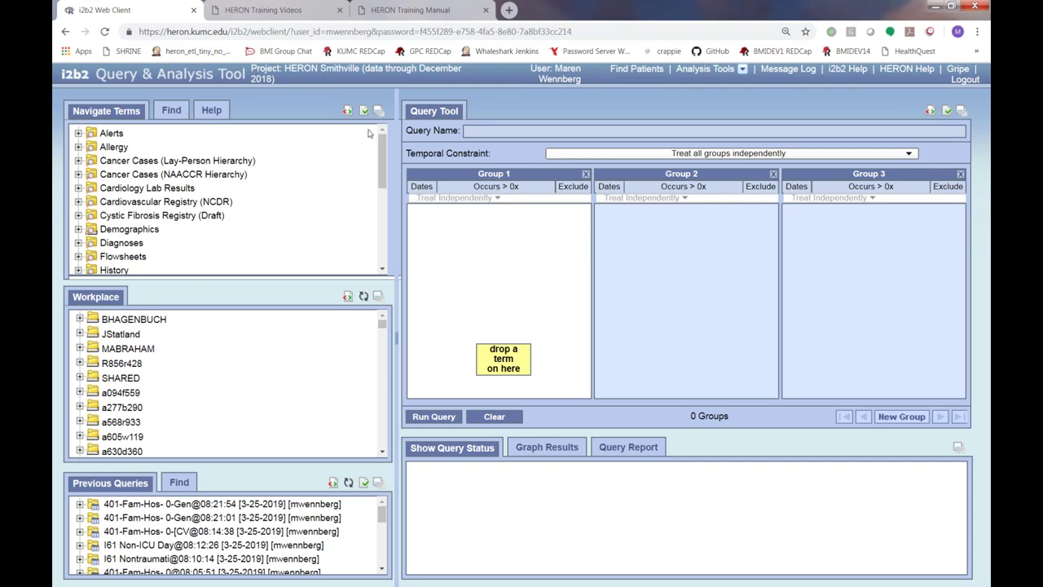
pyautogui.scroll(-1, 314, 203)
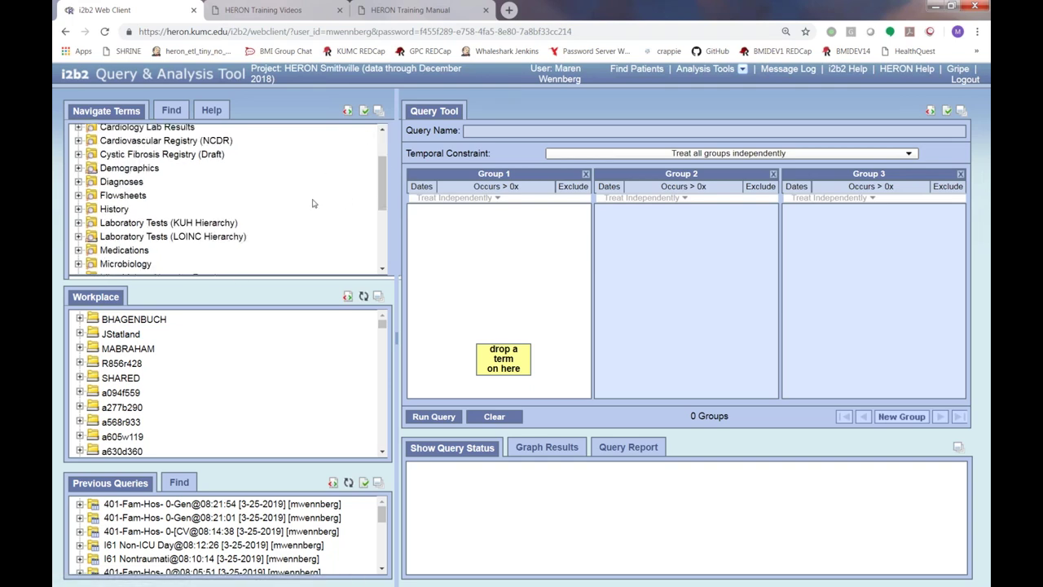
pyautogui.scroll(-1, 313, 203)
pyautogui.scroll(-1, 314, 210)
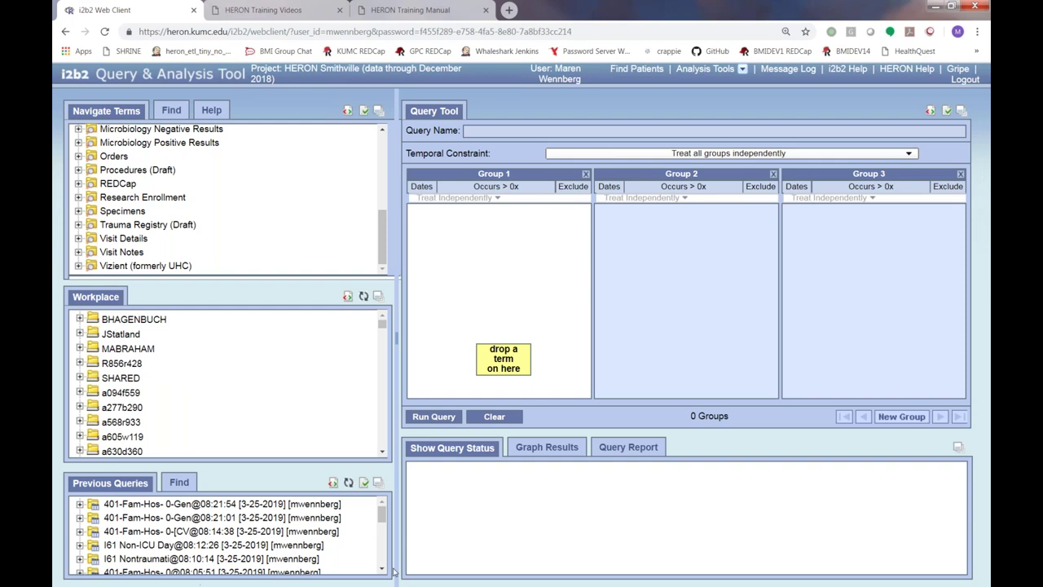
pyautogui.scroll(-3, 356, 529)
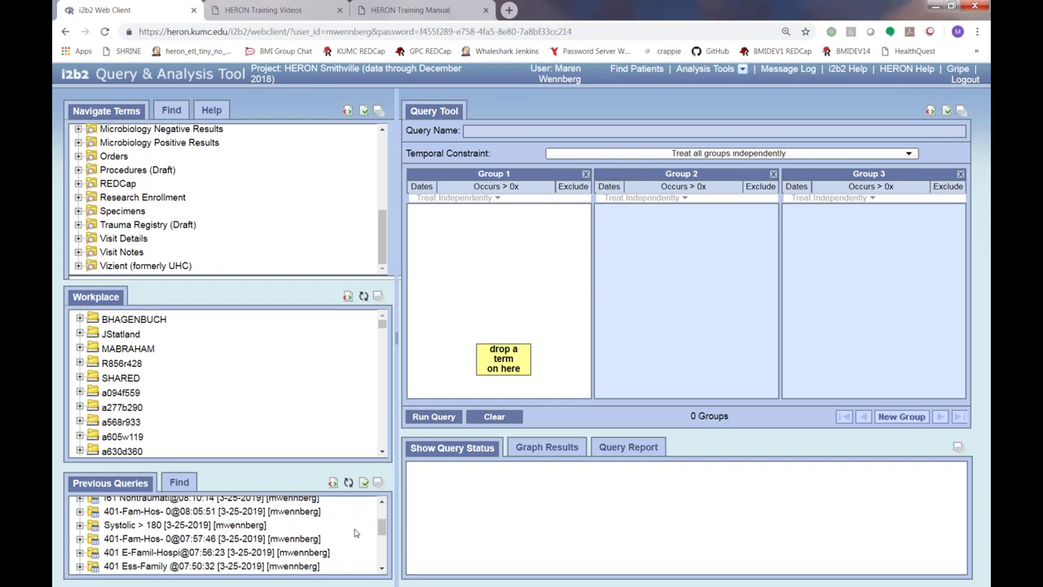
pyautogui.scroll(3, 356, 531)
pyautogui.scroll(-5, 355, 532)
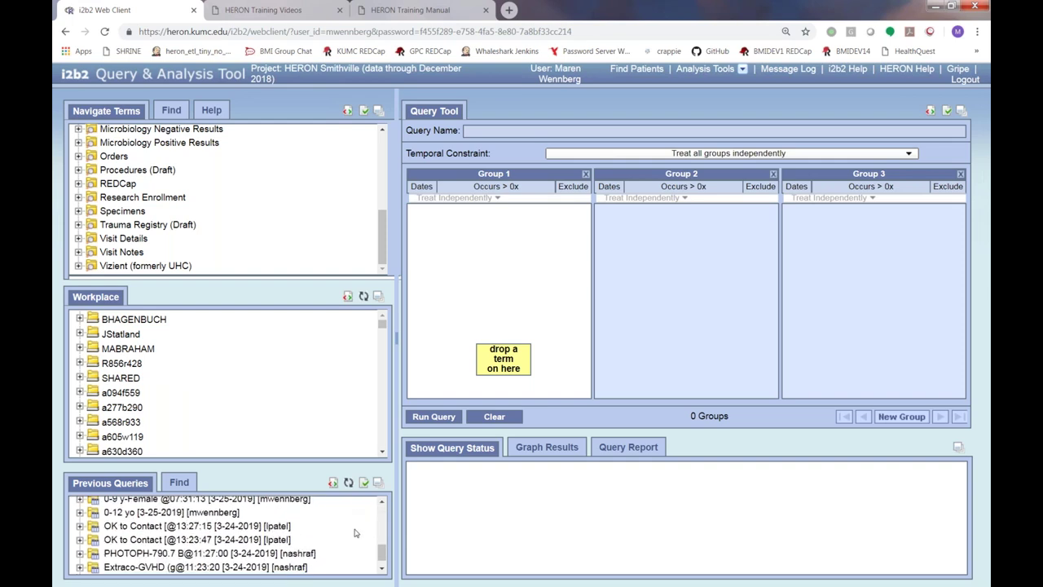
pyautogui.scroll(4, 352, 558)
pyautogui.scroll(3, 352, 558)
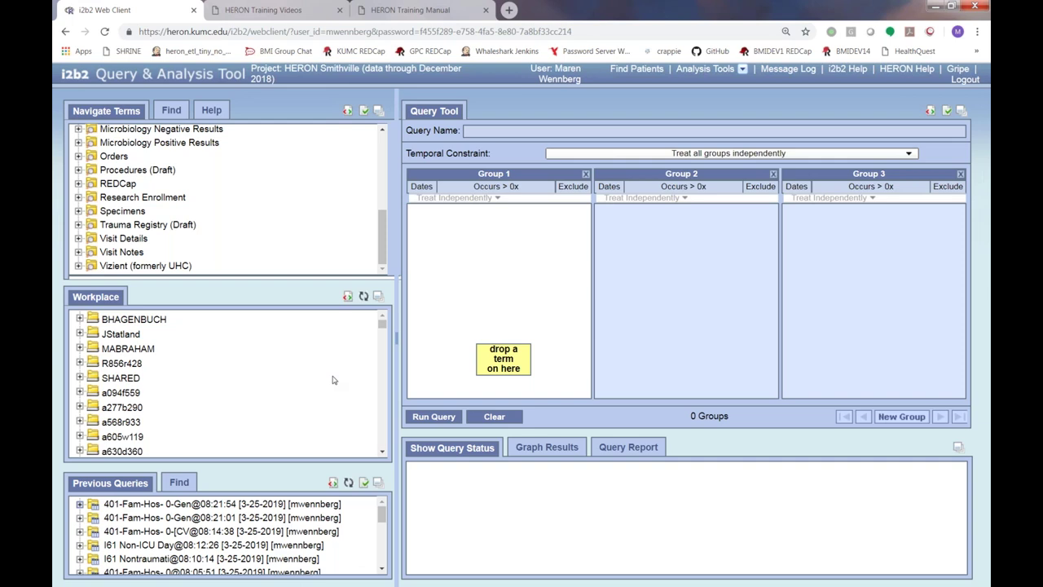
pyautogui.scroll(8, 330, 167)
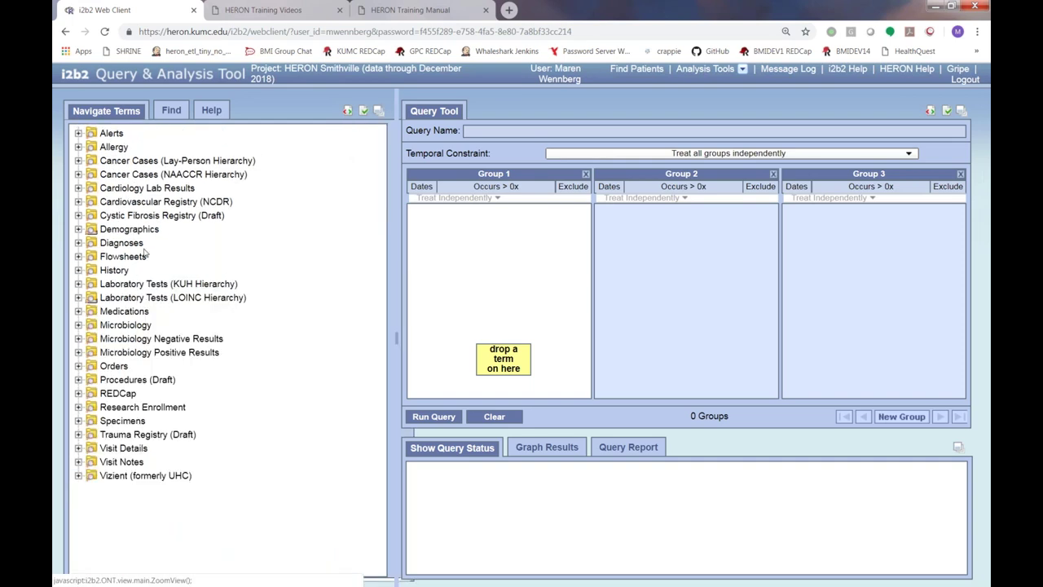
# Step: Expand Demographics > Age in the maximised term tree and add 0-9 years old to Group 1
pyautogui.click(379, 110)
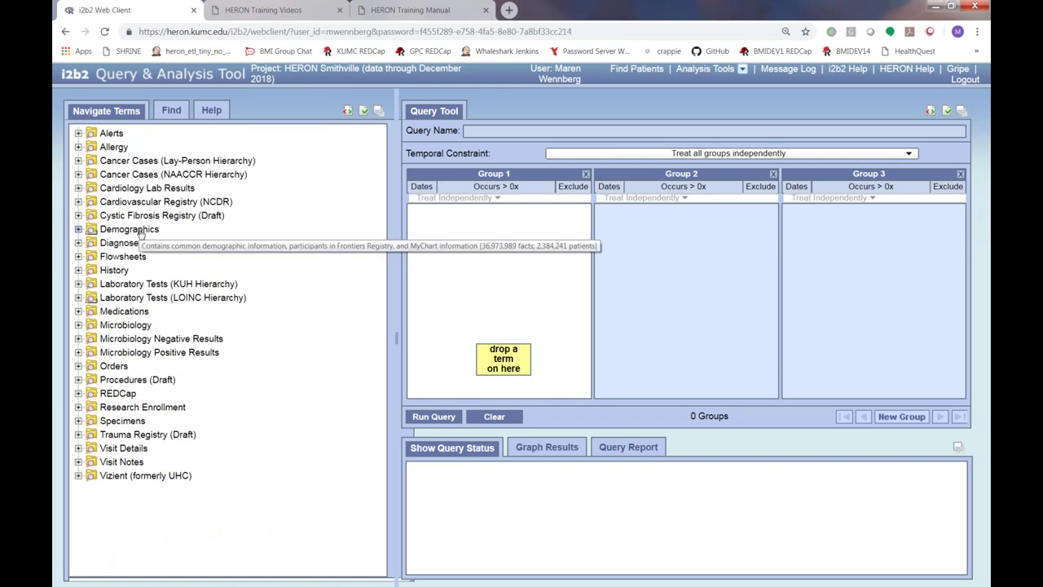
pyautogui.doubleClick(140, 231)
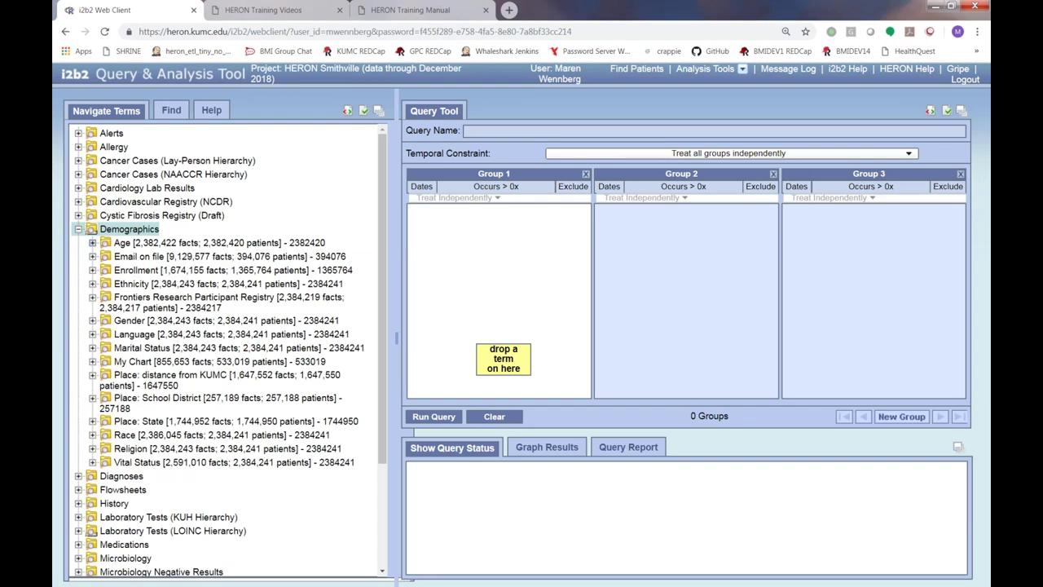
pyautogui.doubleClick(142, 243)
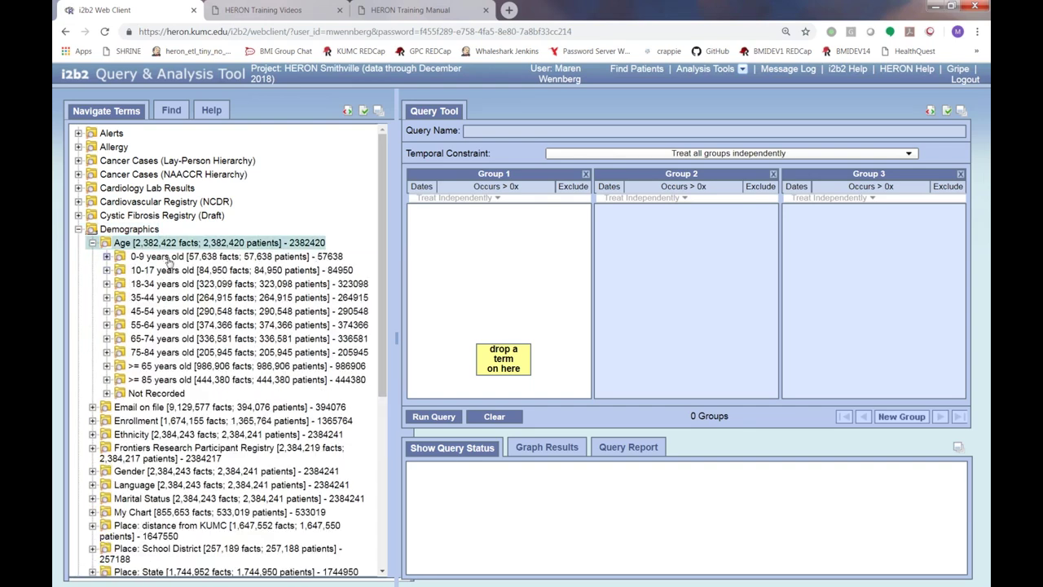
pyautogui.moveTo(169, 262)
pyautogui.moveTo(163, 258); pyautogui.dragTo(432, 295)
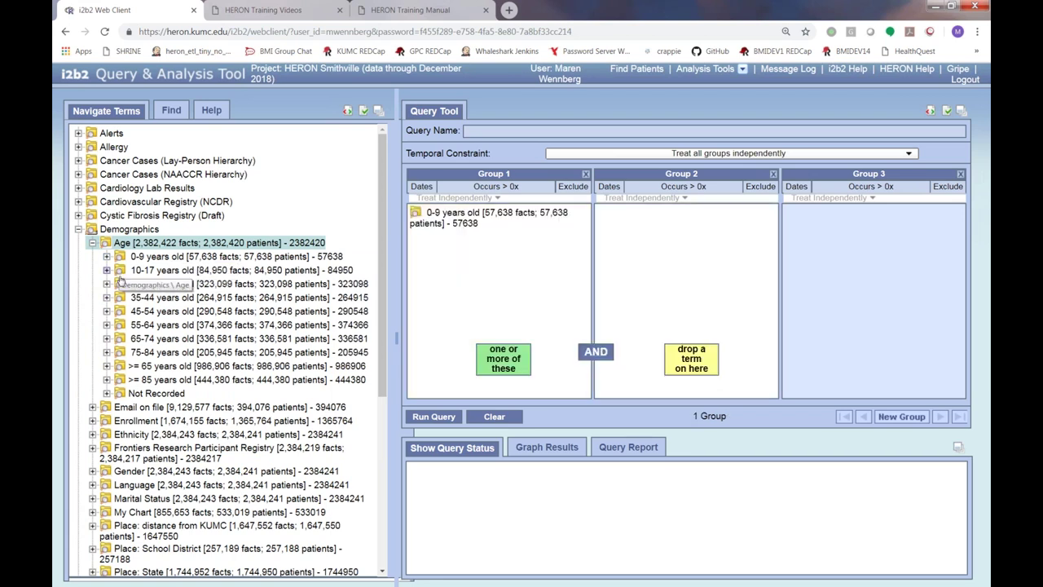
# Step: Add 10, 11 and 12 years old from the 10-17 folder to Group 1, then choose Run Query
pyautogui.moveTo(122, 276); pyautogui.dragTo(143, 276)
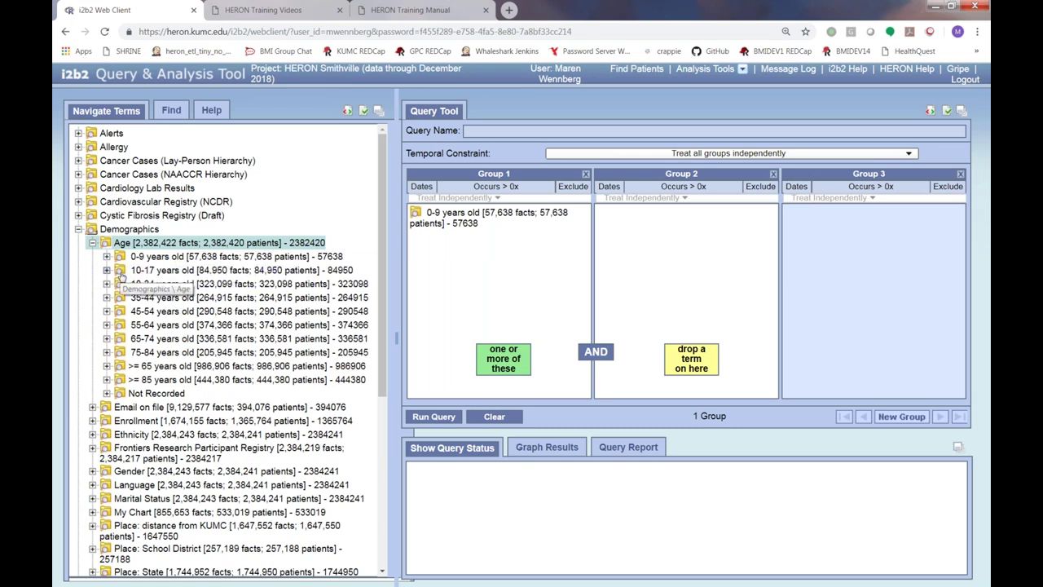
pyautogui.doubleClick(122, 273)
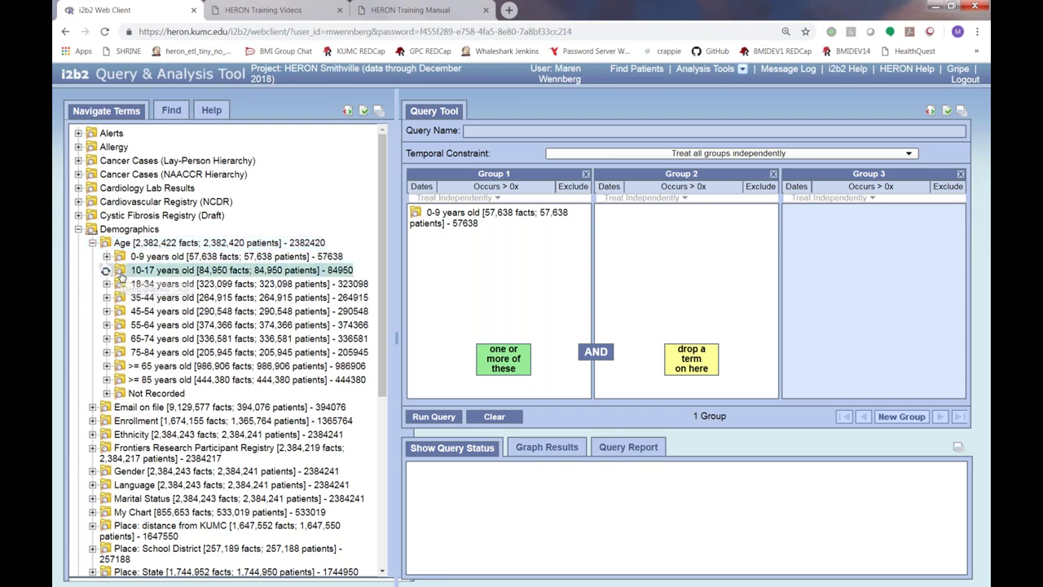
pyautogui.rightClick(153, 294)
pyautogui.moveTo(155, 287); pyautogui.dragTo(489, 261)
pyautogui.moveTo(240, 301); pyautogui.dragTo(497, 300)
pyautogui.moveTo(299, 316); pyautogui.dragTo(489, 326)
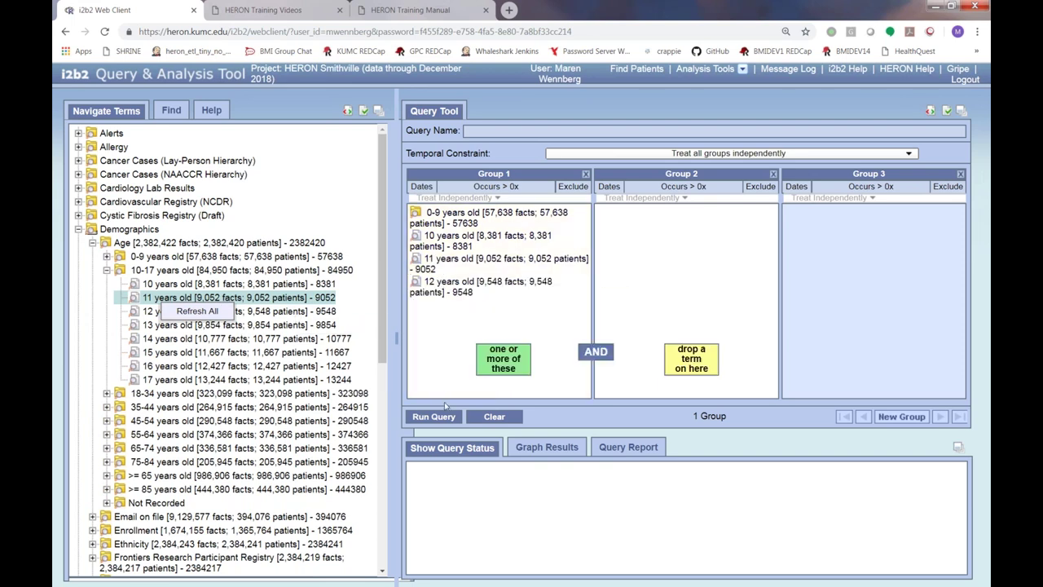
pyautogui.click(448, 415)
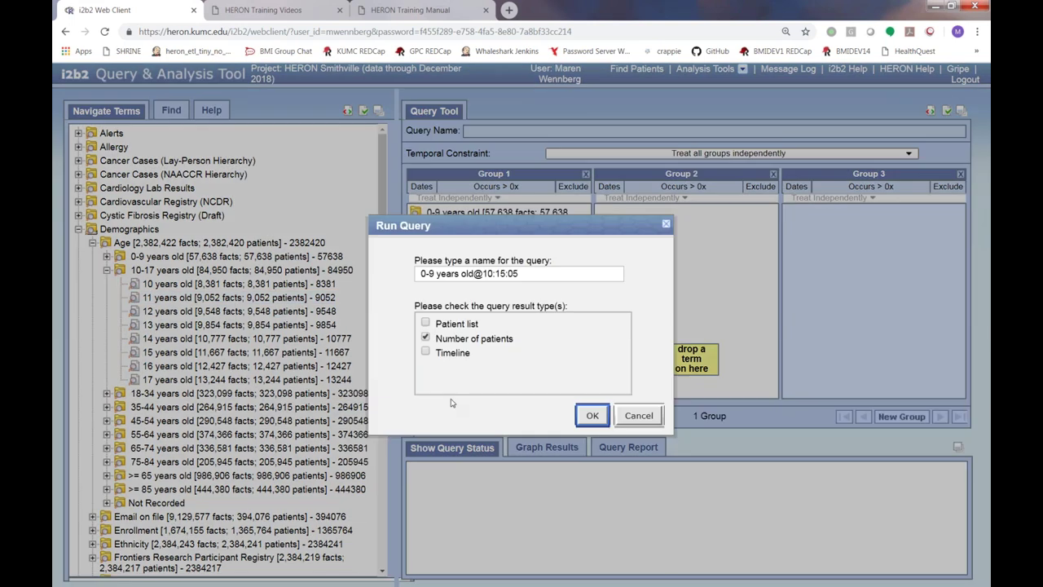
# Step: Name the query '0-12 yo' and run it as a patient count, returning 84619 patients
pyautogui.tripleClick(567, 273)
pyautogui.moveTo(471, 229); pyautogui.dragTo(518, 354)
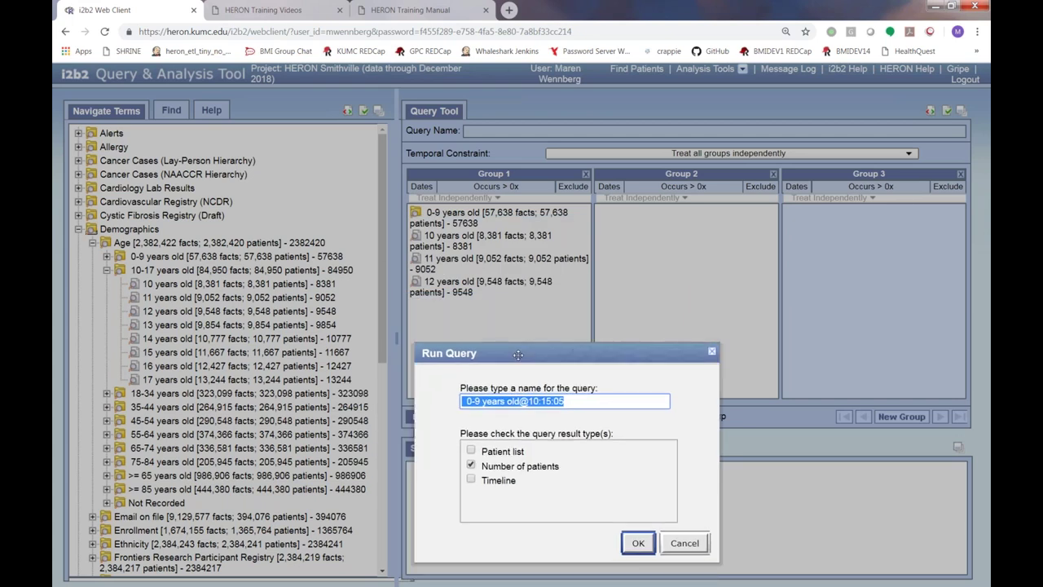
pyautogui.write('0-12 yo')
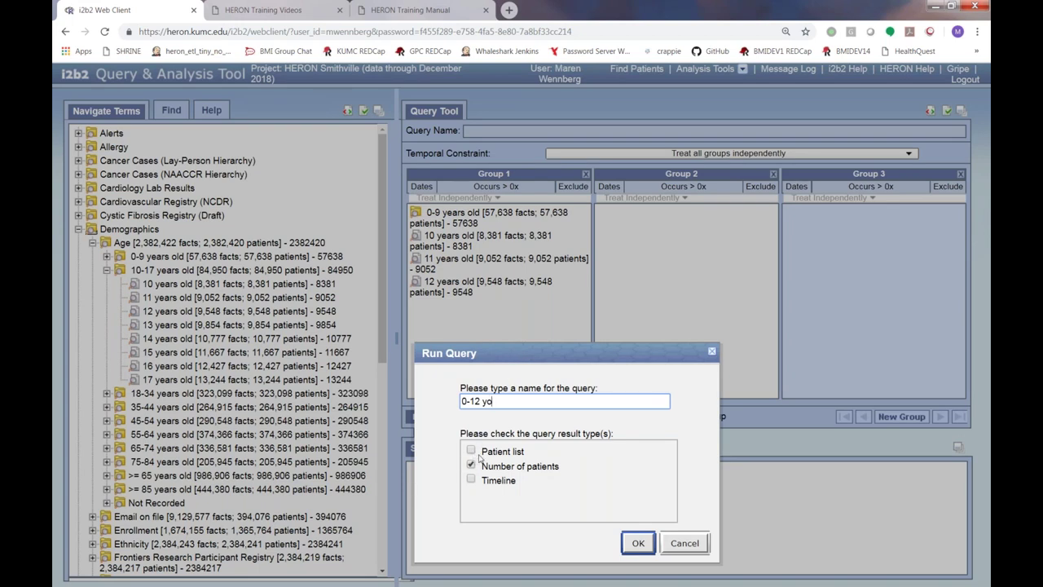
pyautogui.click(636, 543)
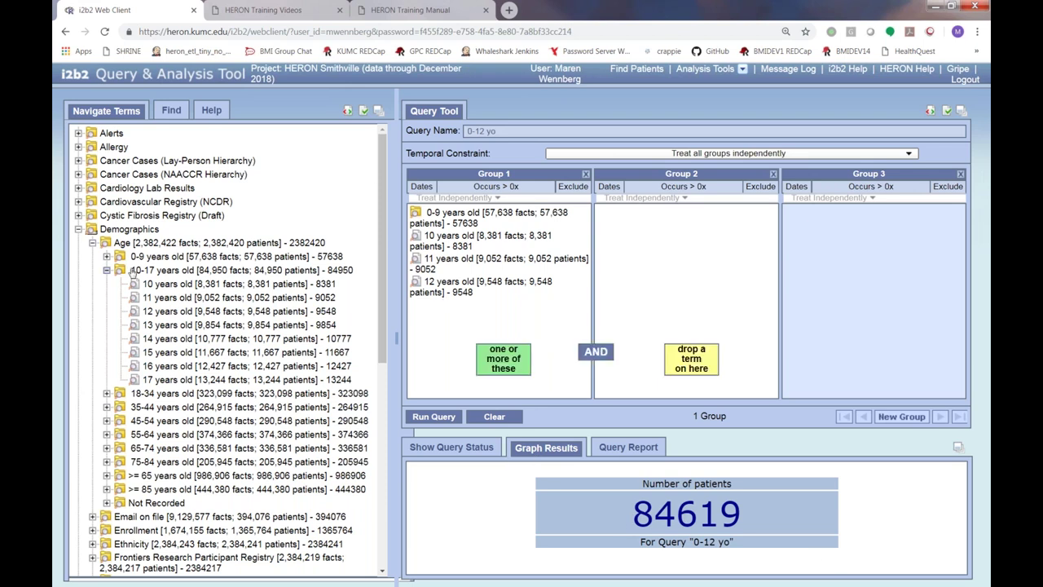
pyautogui.click(132, 271)
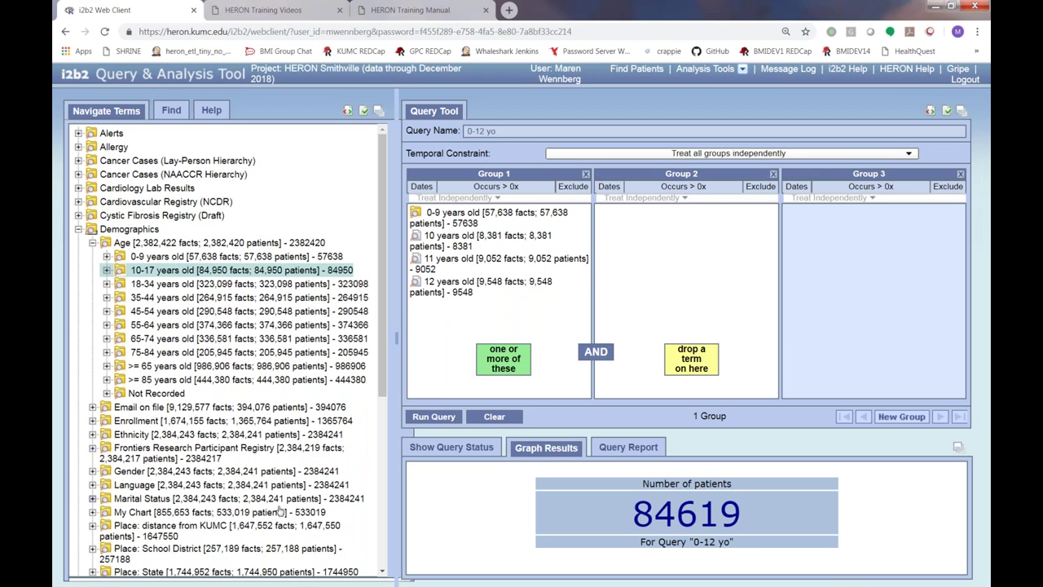
# Step: Put Female from Gender into Group 2 and run the patient-count query '0-12 and female'
pyautogui.click(116, 471)
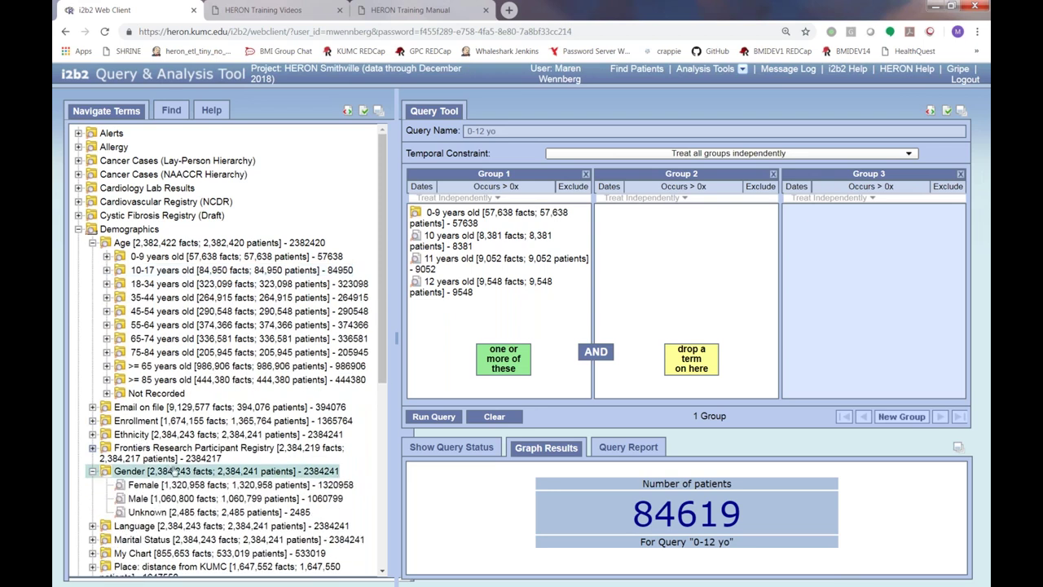
pyautogui.moveTo(149, 487); pyautogui.dragTo(628, 257)
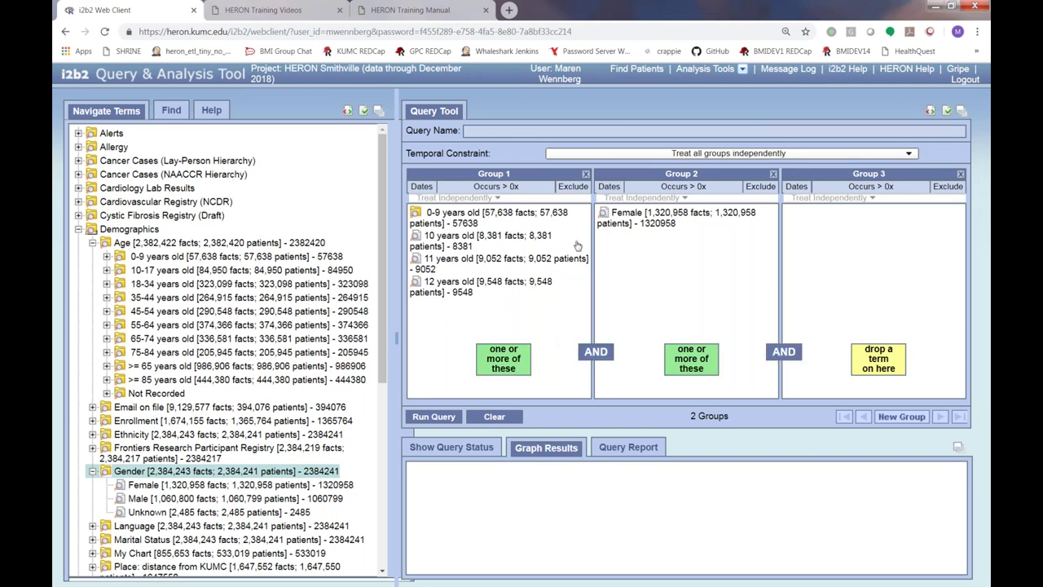
pyautogui.click(433, 416)
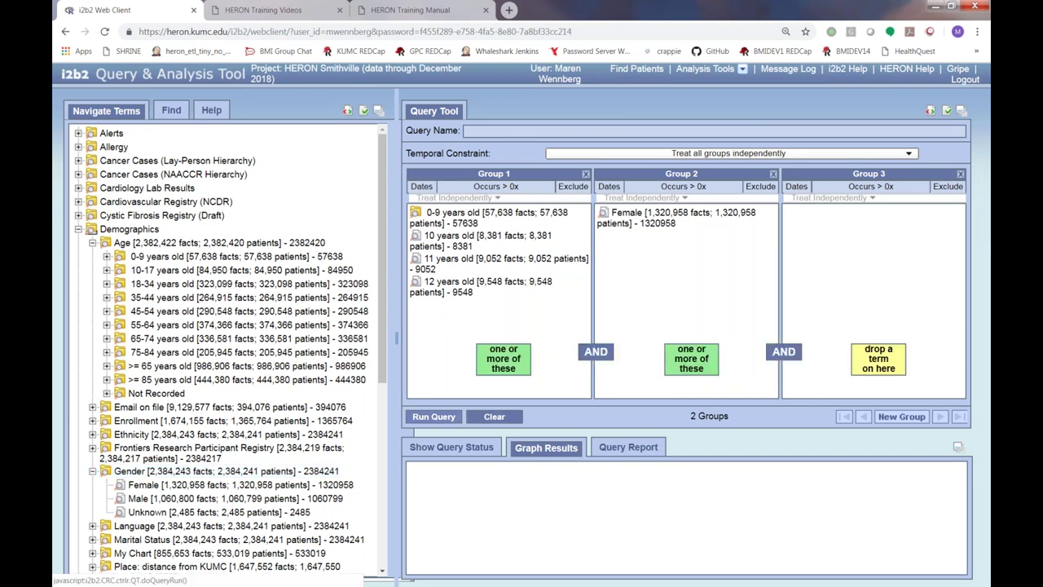
pyautogui.write('0-')
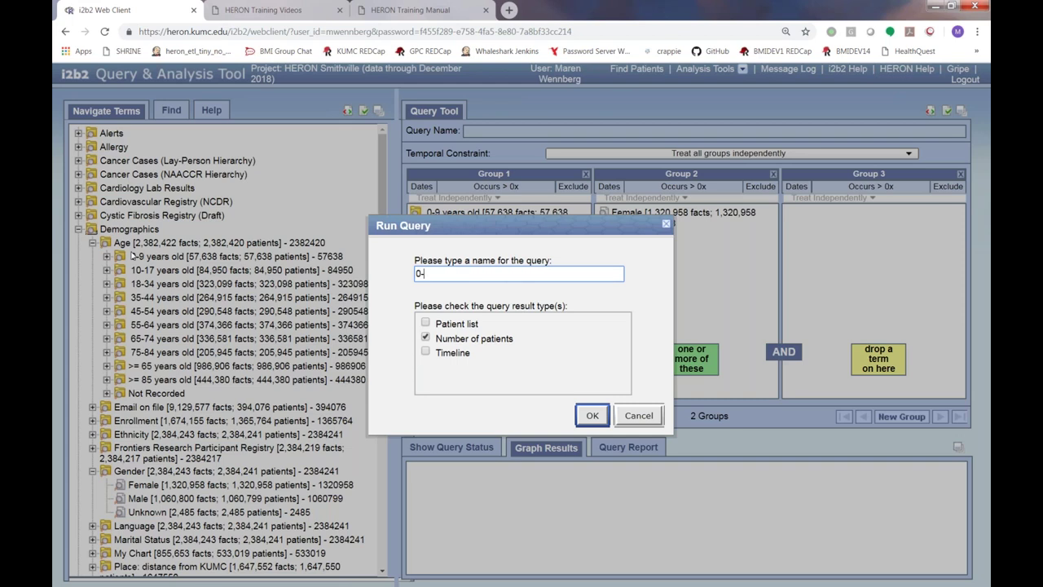
pyautogui.write('12 and female')
pyautogui.click(592, 417)
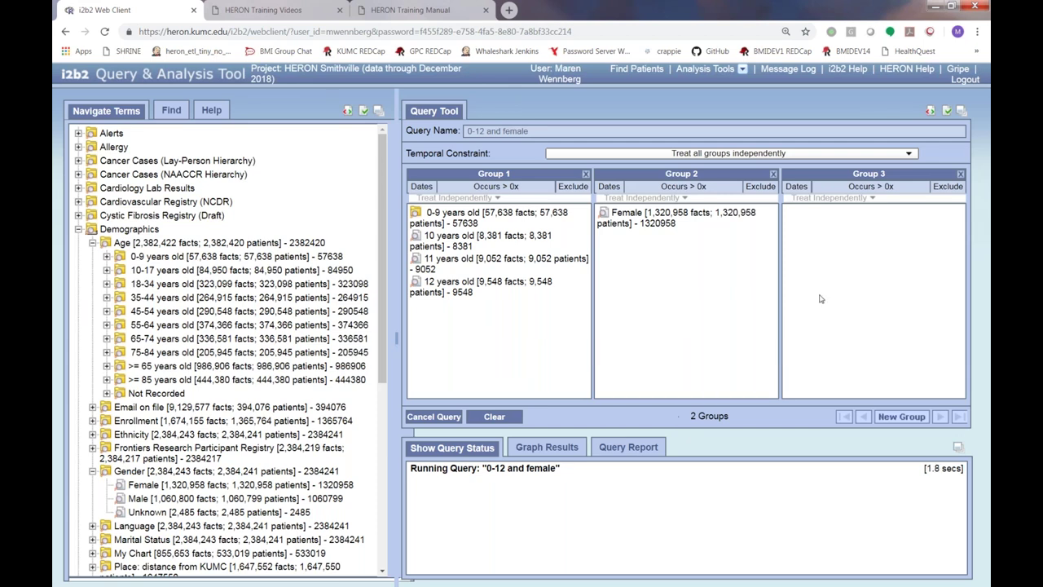
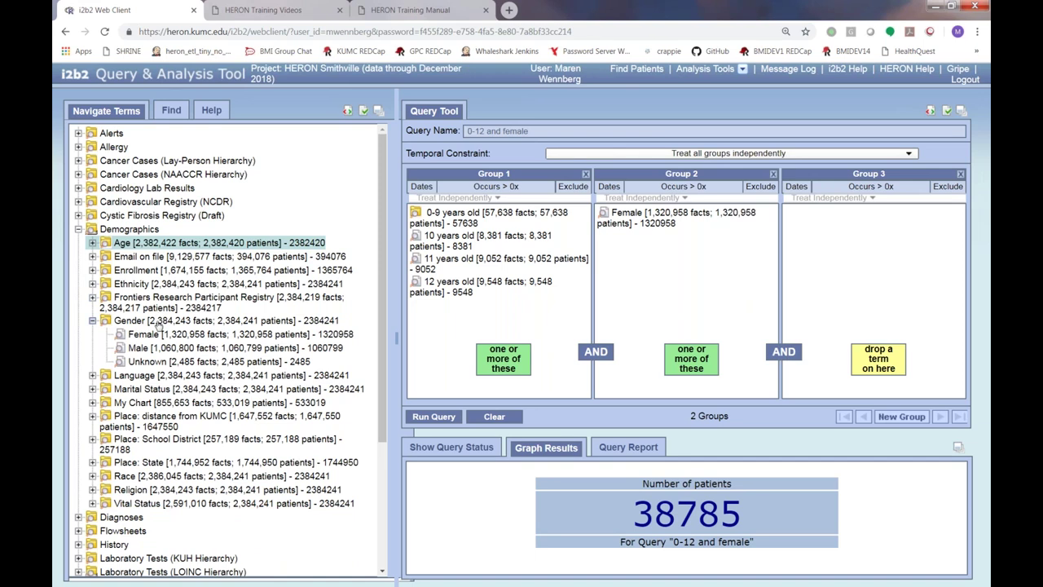
# Step: Fold Gender and Demographics, then expand Alerts > Med Interaction Checking > Alert Status
pyautogui.click(92, 320)
pyautogui.doubleClick(92, 230)
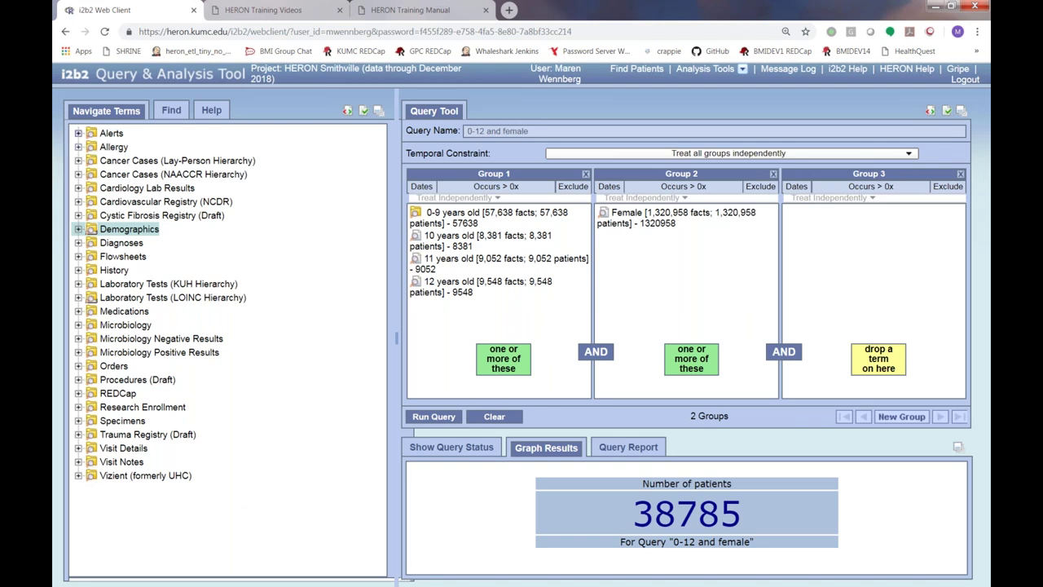
pyautogui.doubleClick(99, 136)
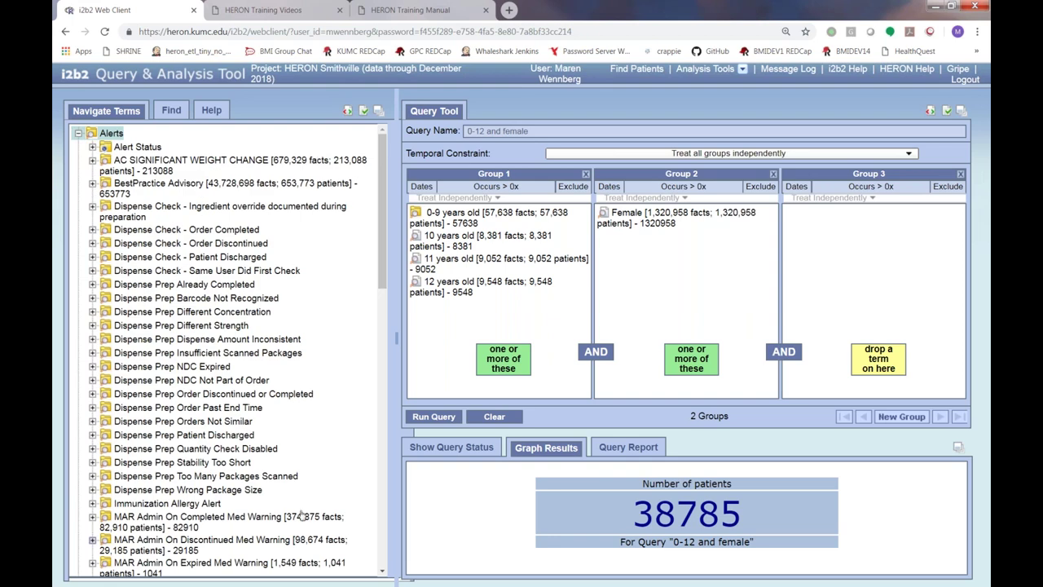
pyautogui.scroll(-5, 269, 472)
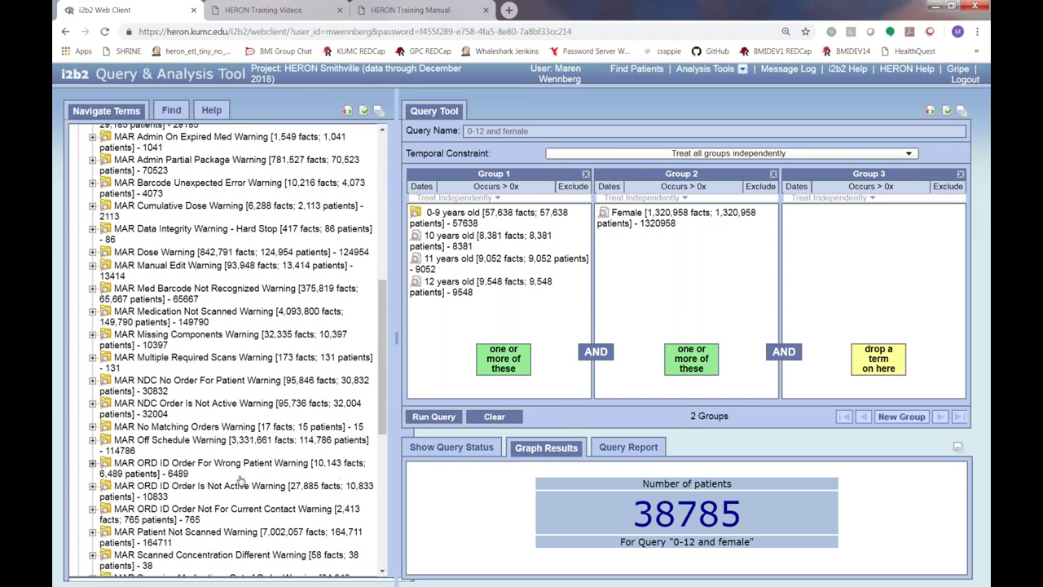
pyautogui.scroll(-4, 241, 481)
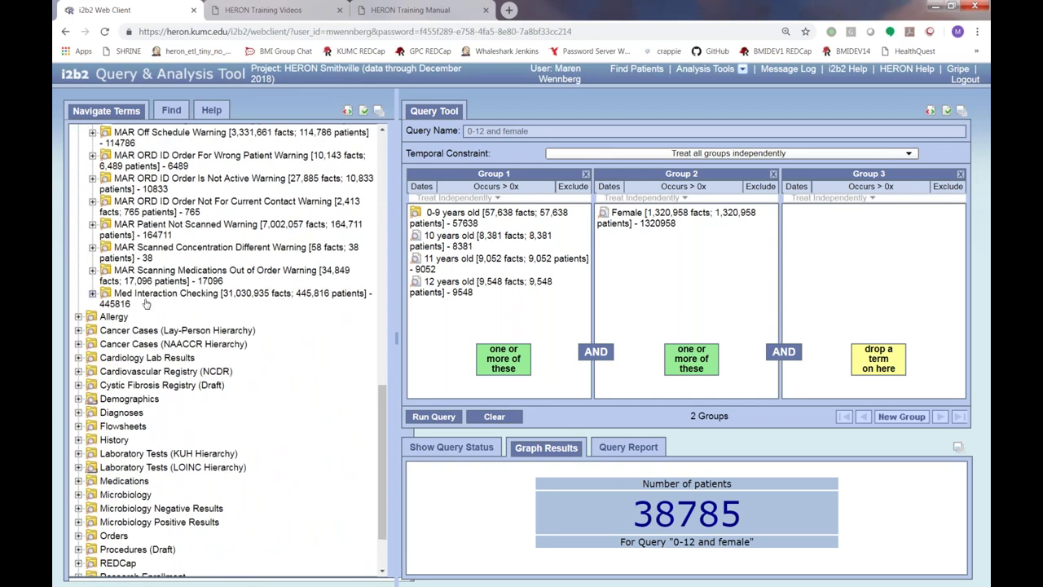
pyautogui.doubleClick(147, 302)
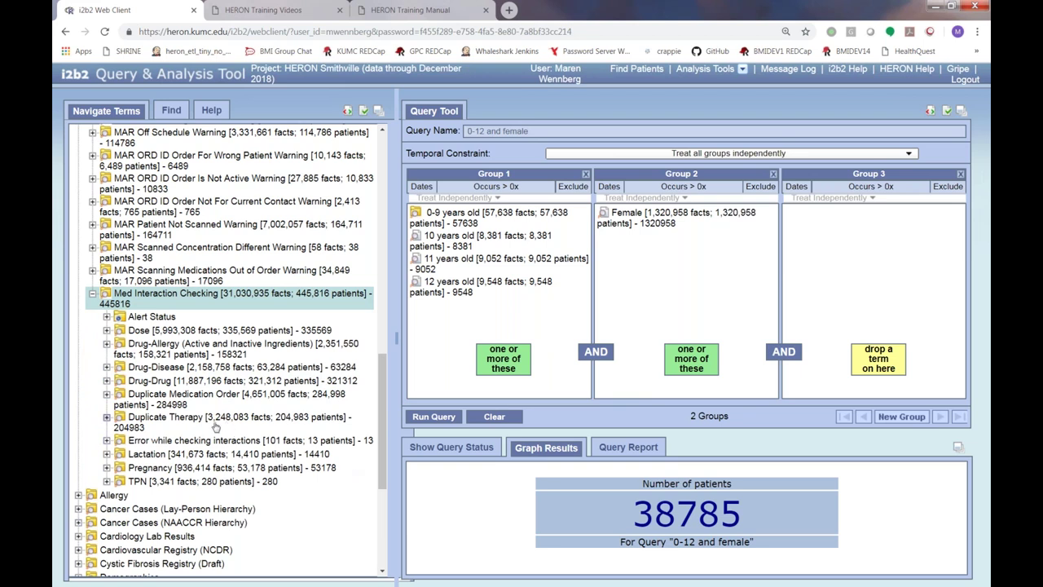
pyautogui.doubleClick(152, 317)
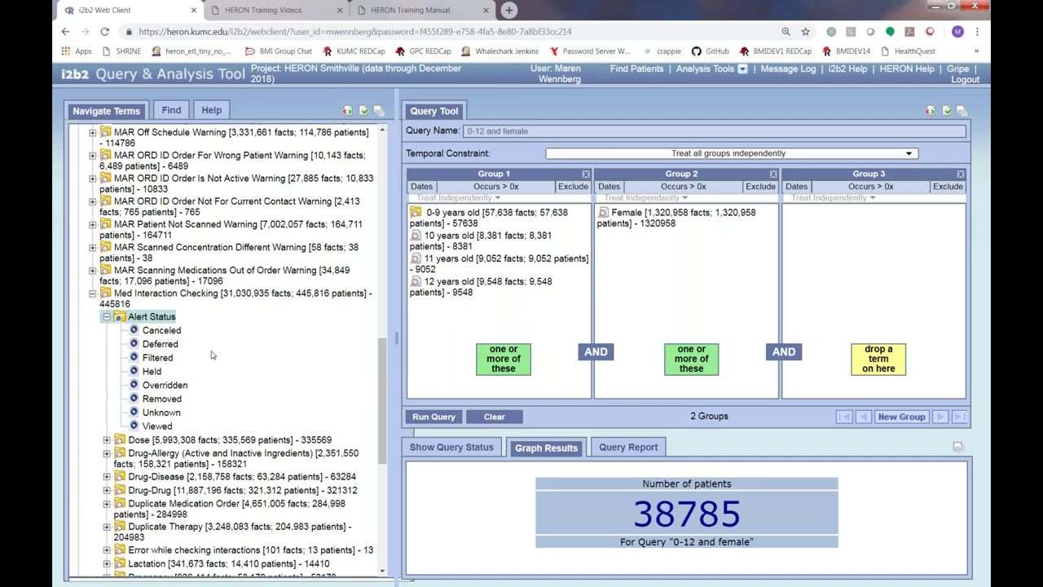
# Step: Fold the Alerts folders, expand Allergy > Animal > BUMBLE BEE, and clear the Query Tool
pyautogui.click(163, 294)
pyautogui.scroll(7, 108, 183)
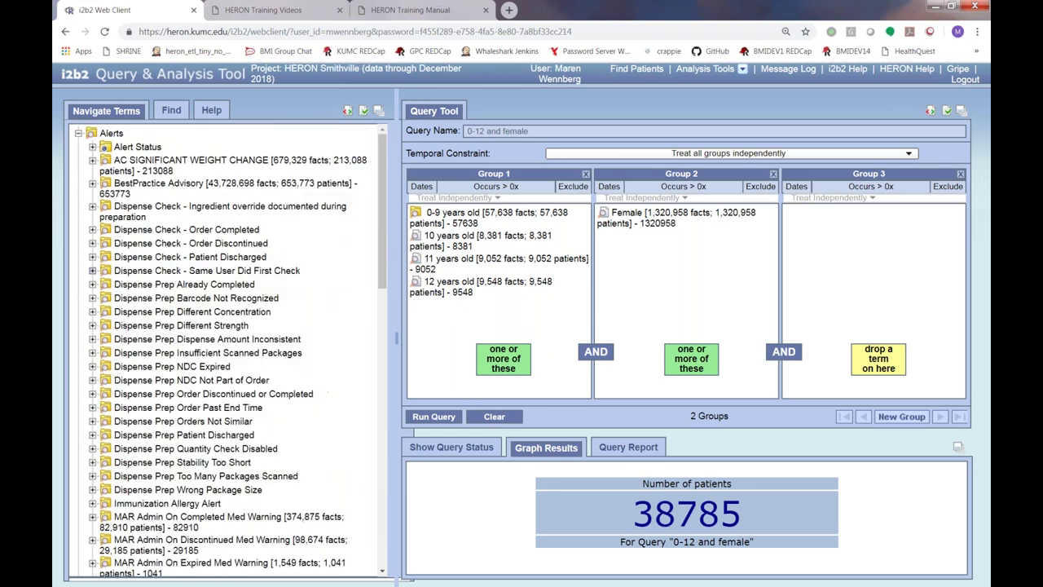
pyautogui.click(89, 136)
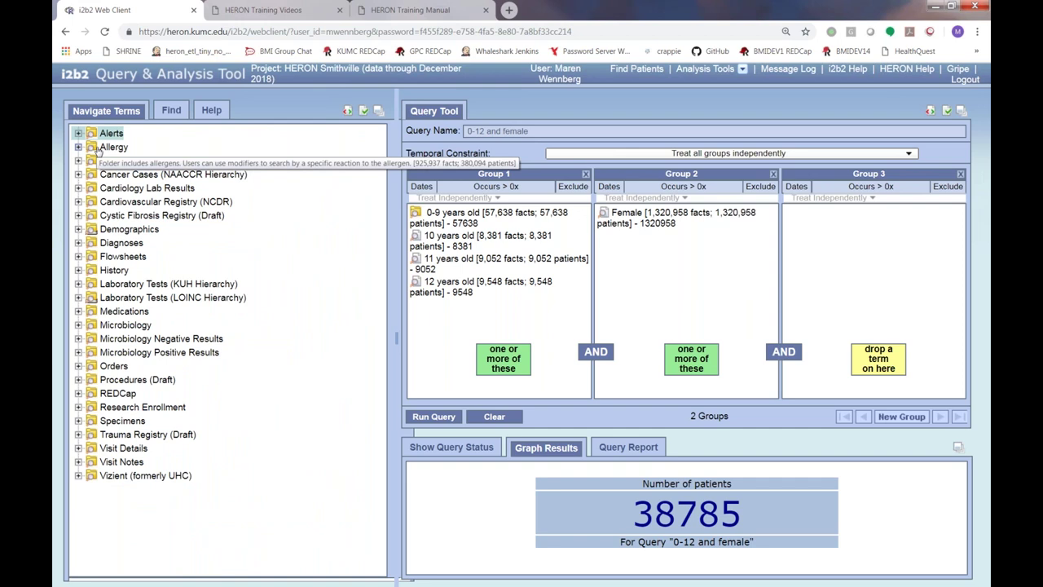
pyautogui.click(96, 148)
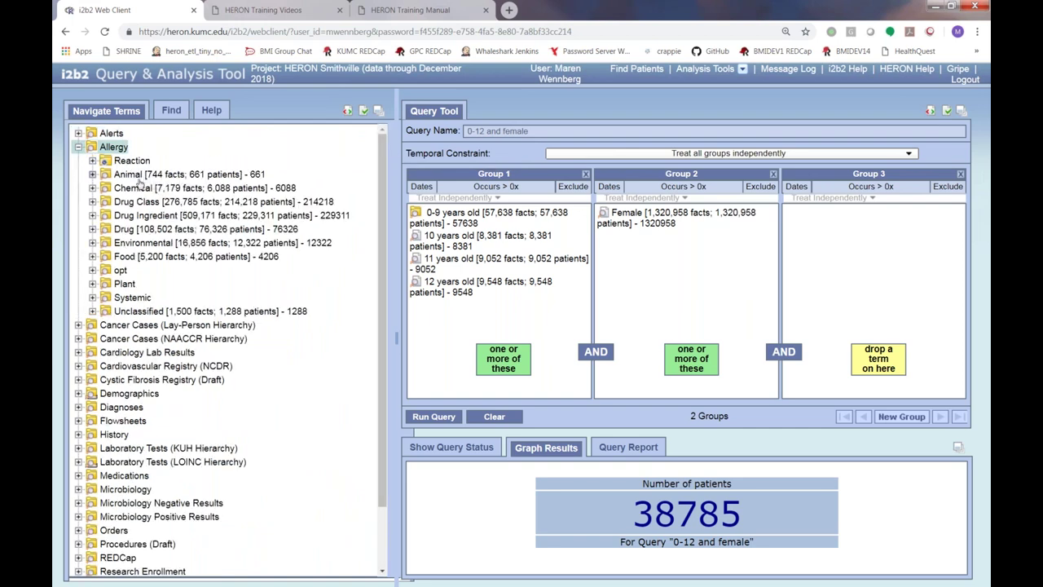
pyautogui.click(147, 174)
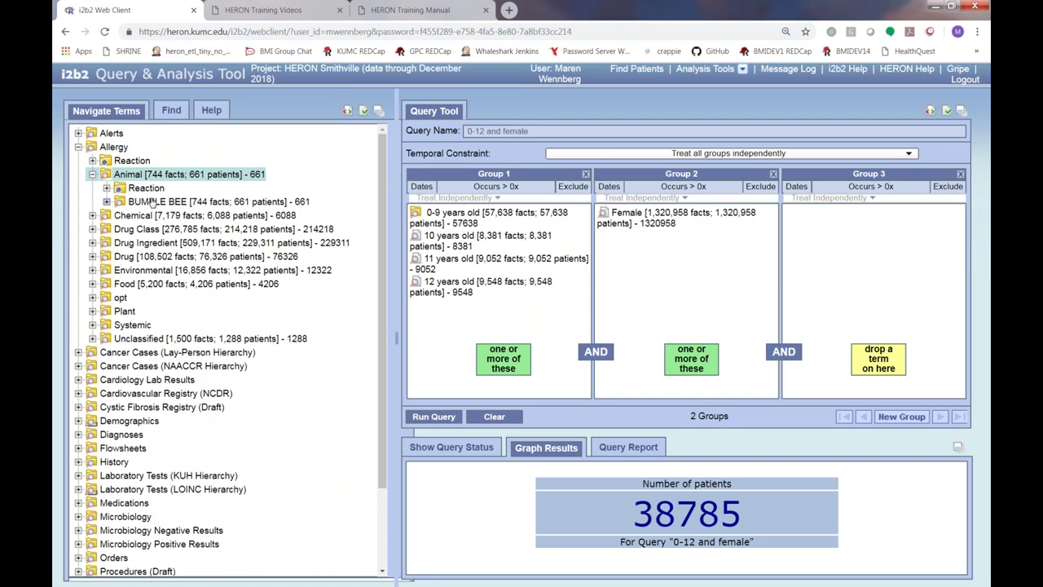
pyautogui.click(152, 201)
pyautogui.click(493, 417)
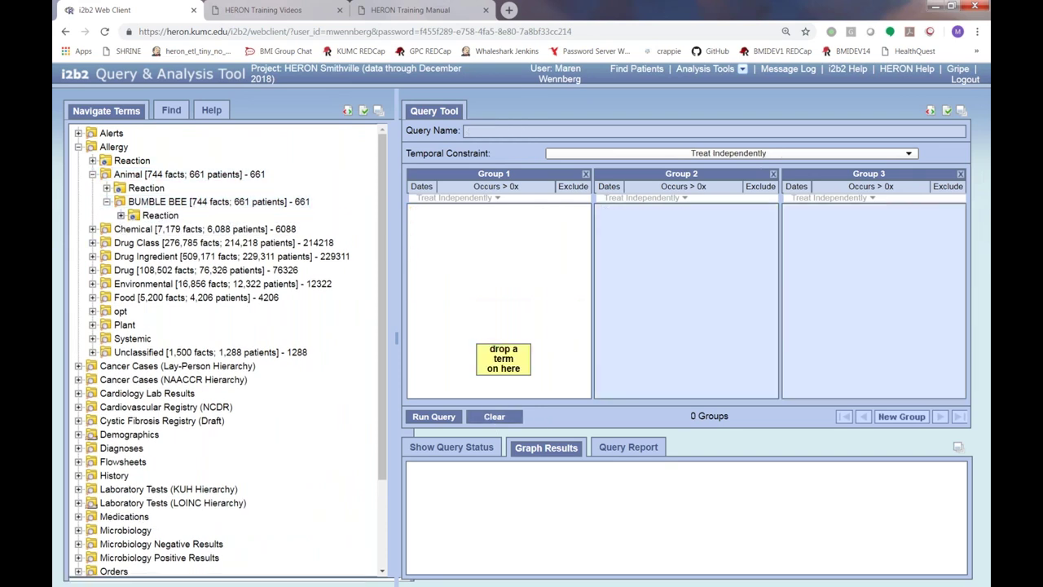
pyautogui.click(162, 231)
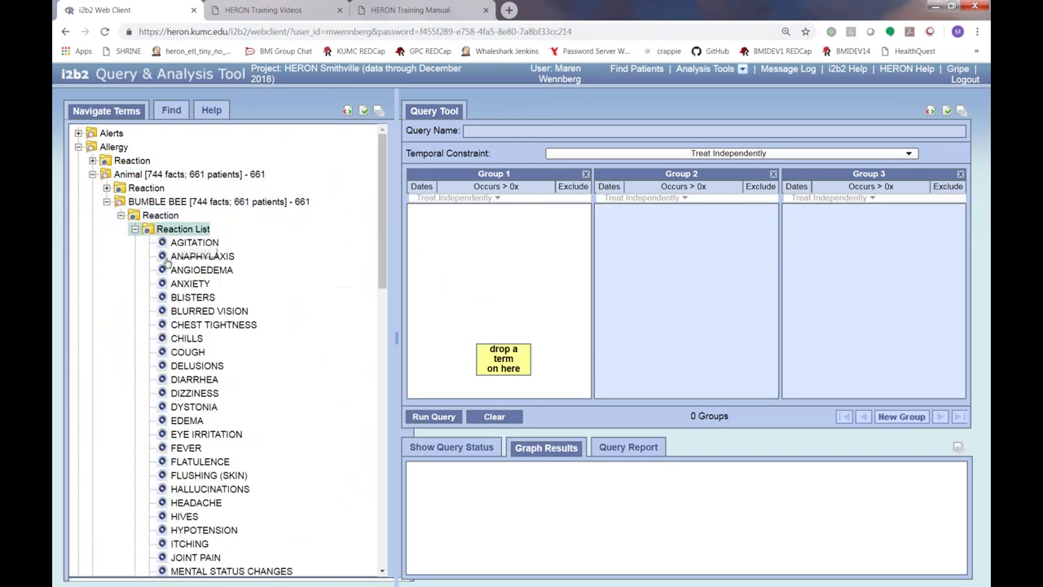
pyautogui.moveTo(156, 231)
pyautogui.mouseDown()
pyautogui.moveTo(461, 237)
pyautogui.moveTo(133, 242)
pyautogui.moveTo(167, 231)
pyautogui.moveTo(151, 236)
pyautogui.moveTo(152, 225)
pyautogui.mouseUp()
pyautogui.moveTo(195, 258); pyautogui.dragTo(480, 265)
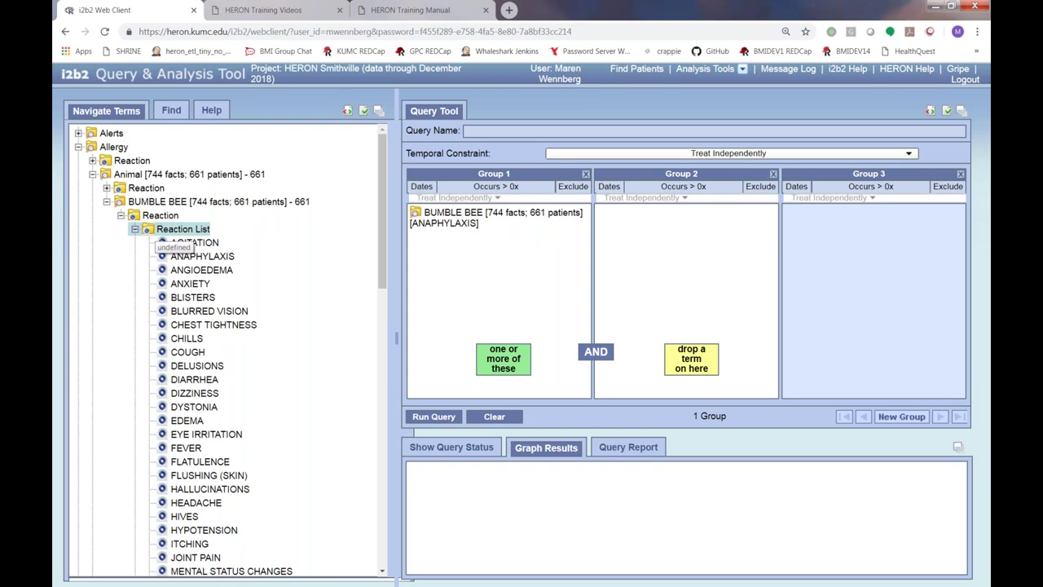
pyautogui.click(135, 229)
pyautogui.click(121, 215)
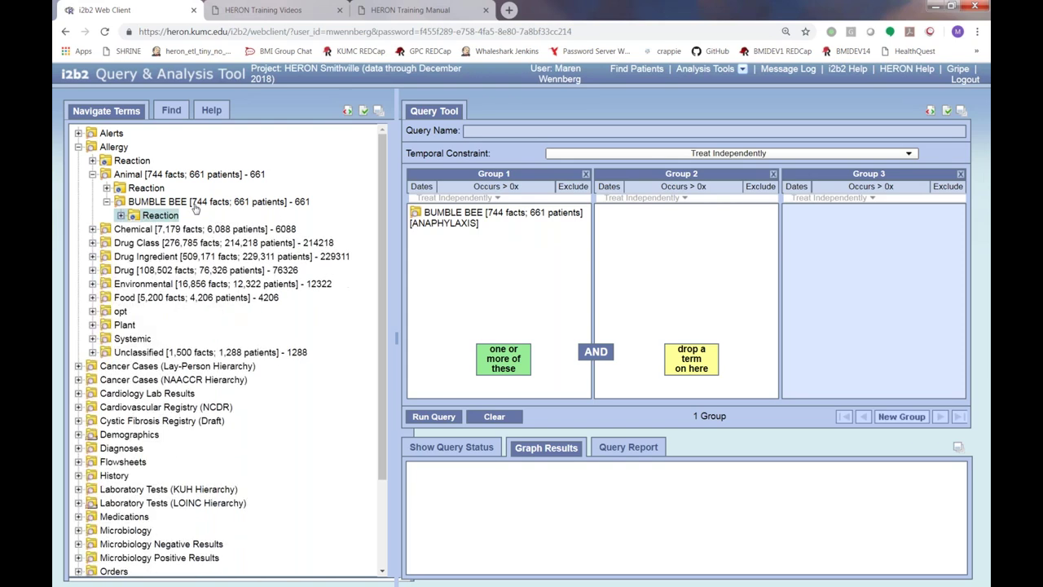
pyautogui.click(107, 201)
pyautogui.click(494, 416)
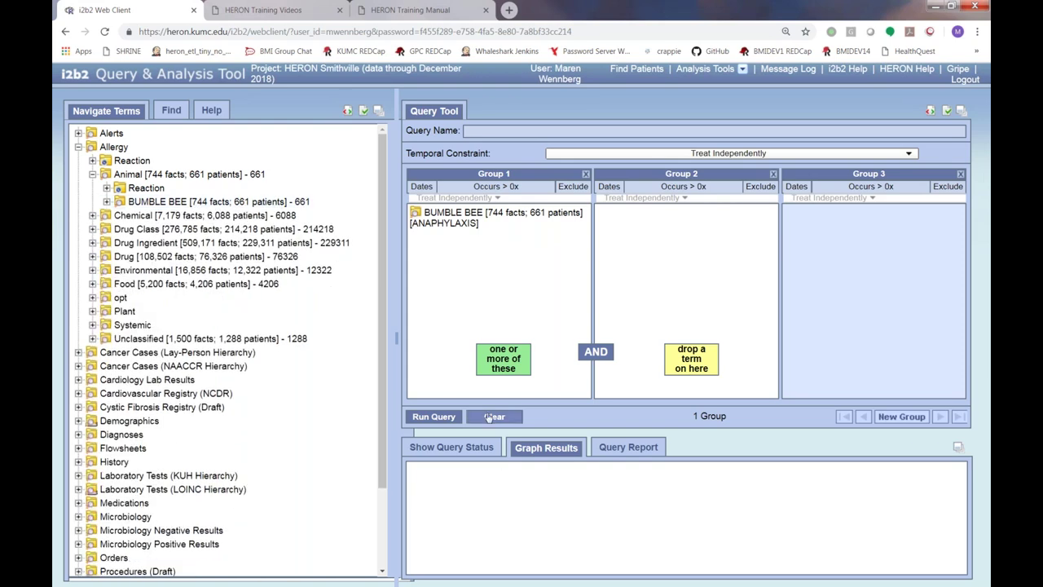
# Step: Fold Allergy and expand Cancer Cases (NAACCR Hierarchy) down to SEER Site Summary
pyautogui.doubleClick(103, 149)
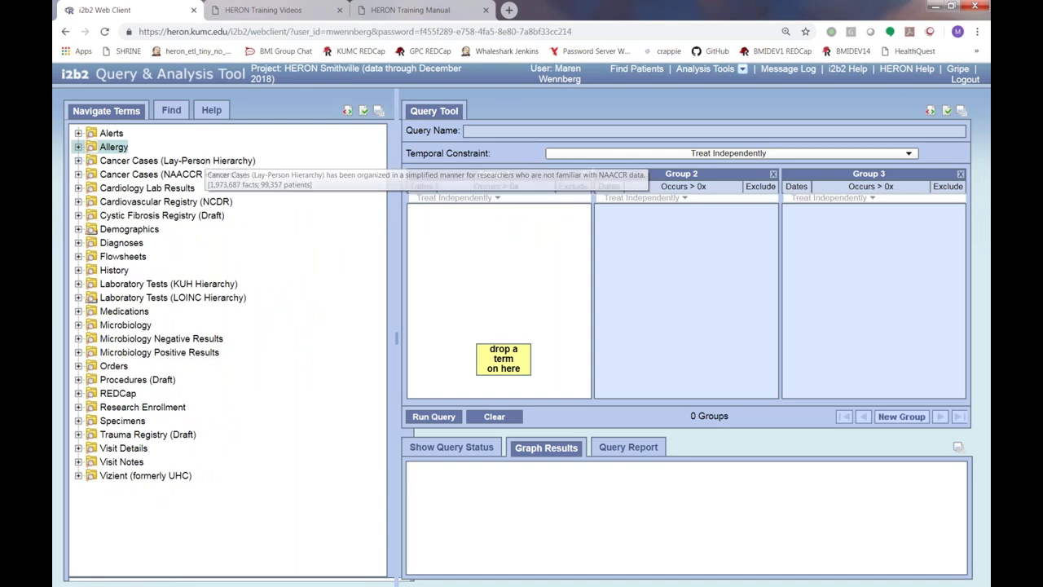
pyautogui.doubleClick(187, 167)
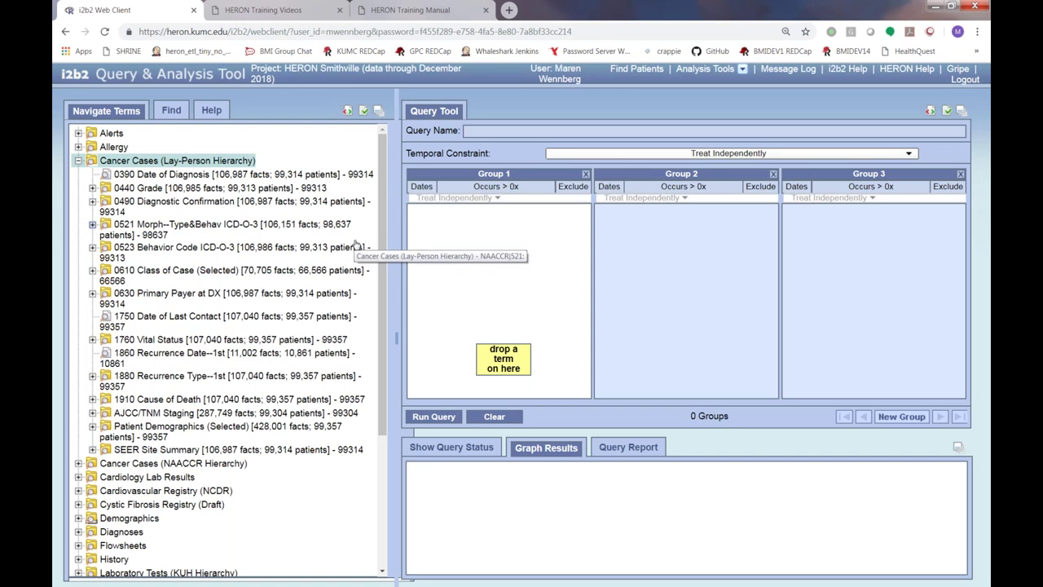
pyautogui.doubleClick(229, 161)
pyautogui.doubleClick(230, 174)
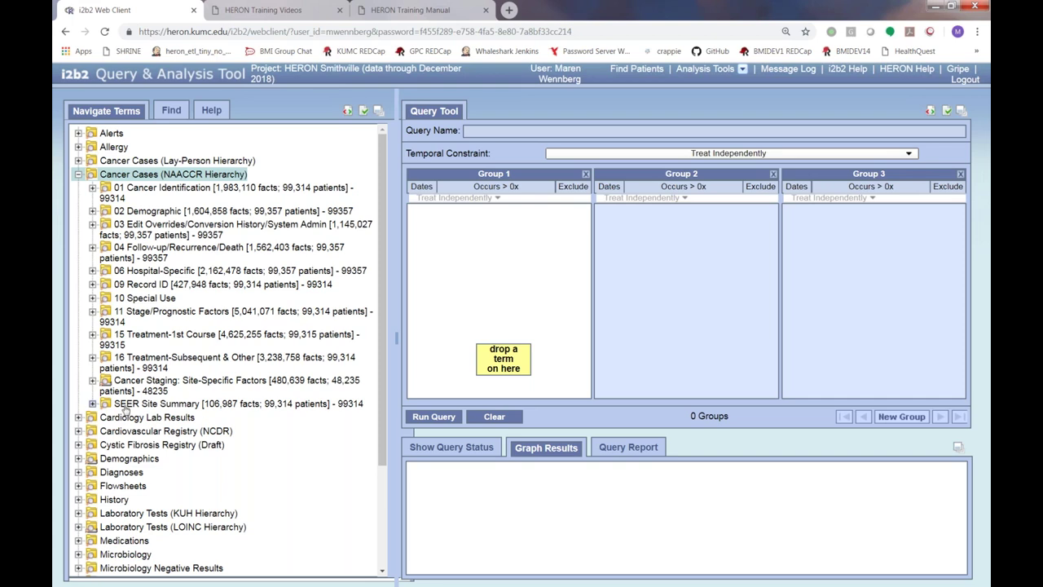
pyautogui.doubleClick(143, 404)
pyautogui.scroll(-3, 71, 397)
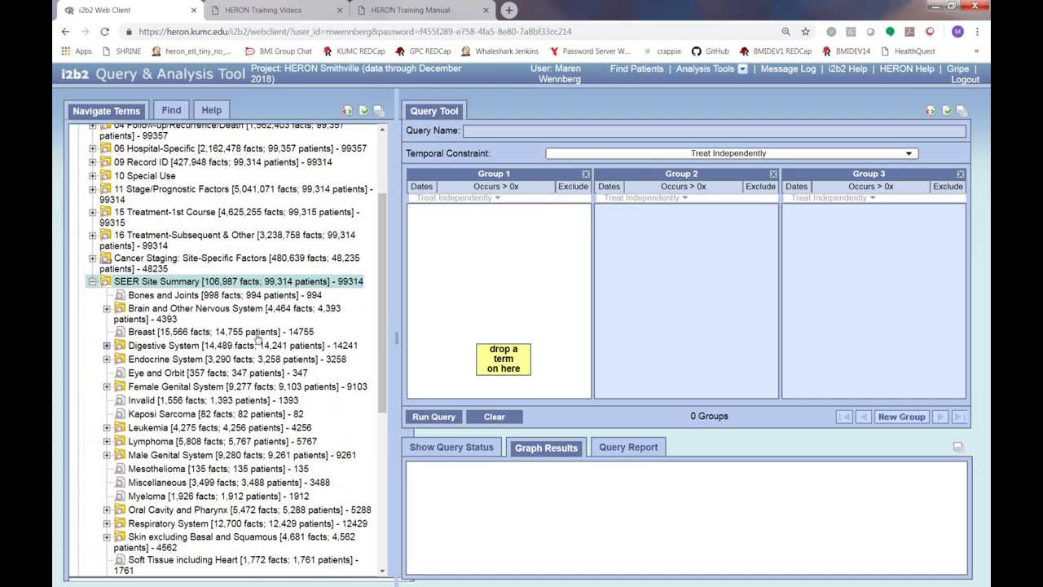
# Step: Put Breast into Group 1 and run the query, returning 14755 patients
pyautogui.moveTo(249, 334); pyautogui.dragTo(497, 289)
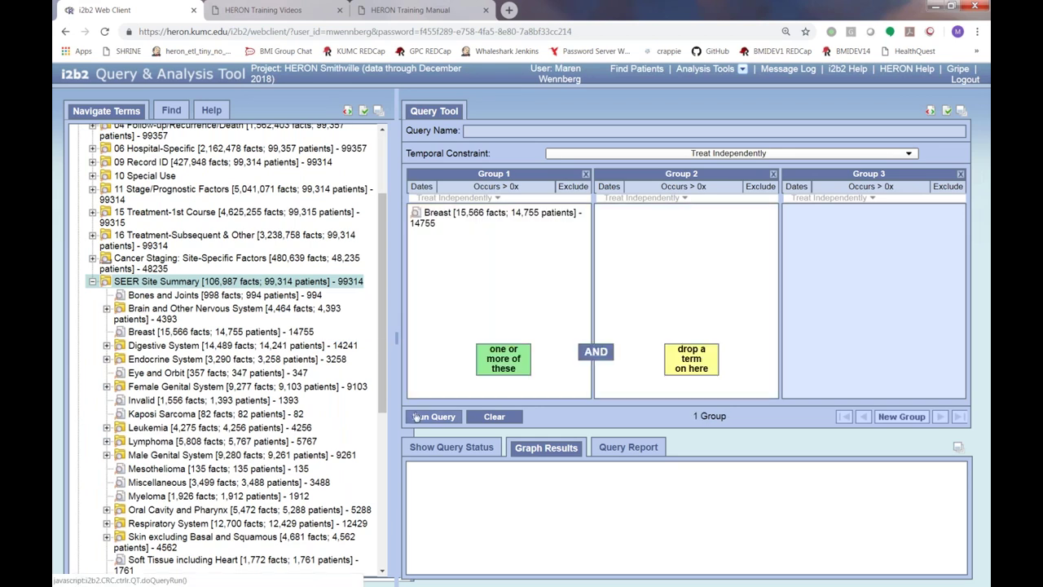
pyautogui.click(434, 416)
pyautogui.click(594, 416)
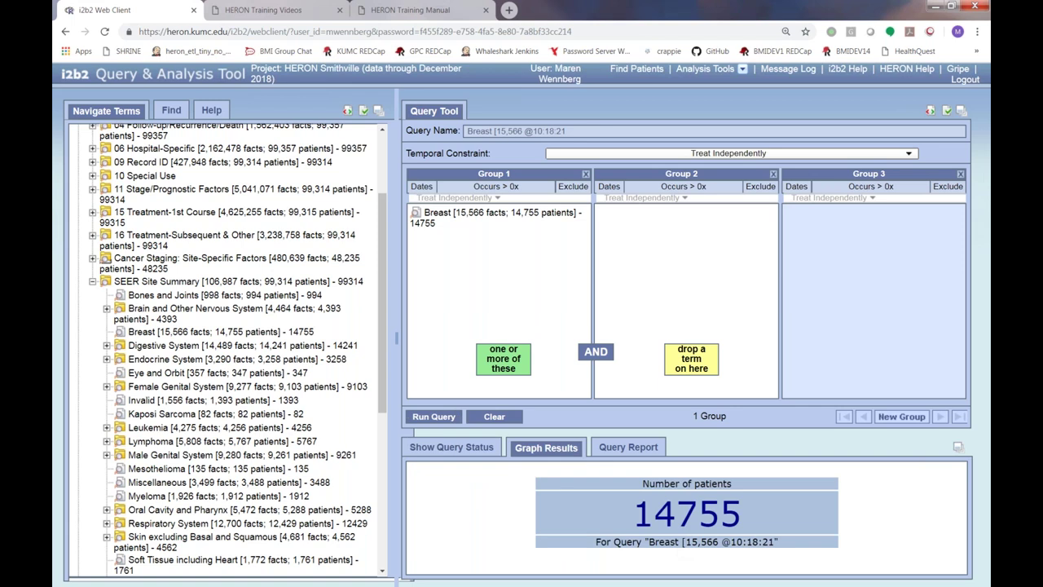
pyautogui.moveTo(628, 505); pyautogui.dragTo(797, 538)
pyautogui.click(797, 537)
# Step: Fold SEER Site Summary and the NAACCR cancer folder, then clear the query
pyautogui.click(196, 281)
pyautogui.scroll(3, 169, 349)
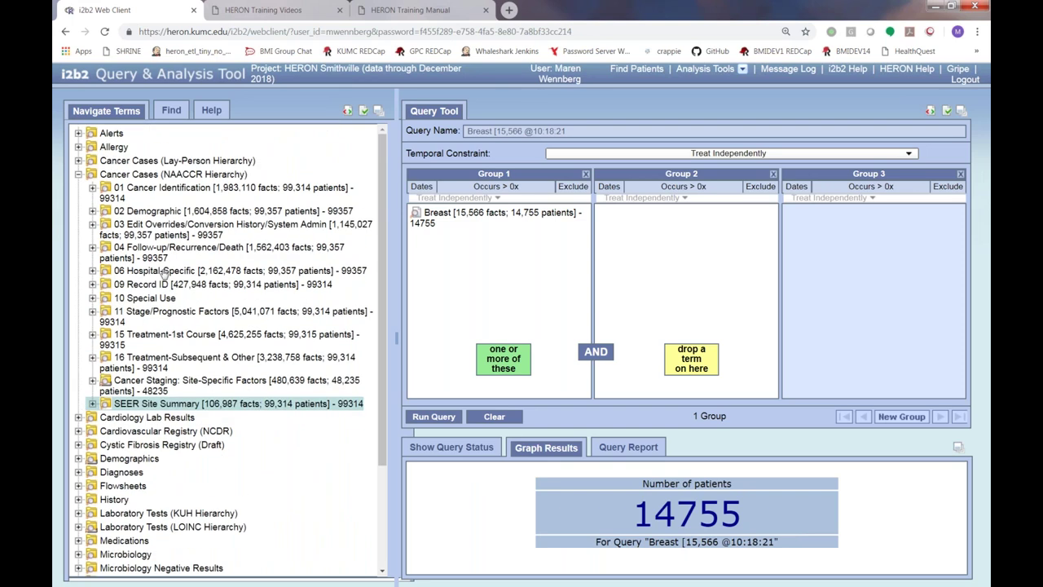
pyautogui.doubleClick(140, 175)
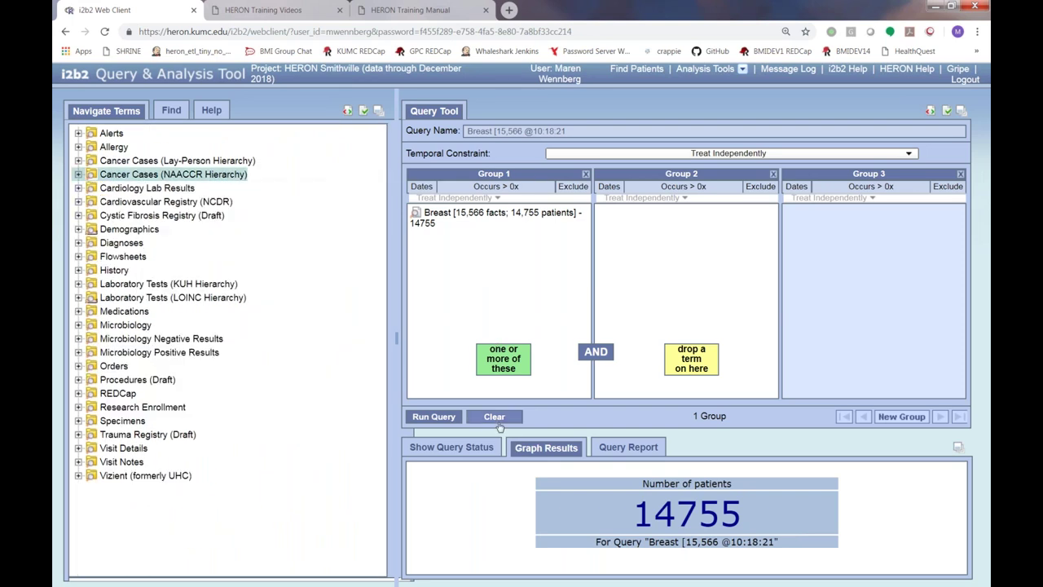
pyautogui.click(493, 416)
pyautogui.doubleClick(159, 189)
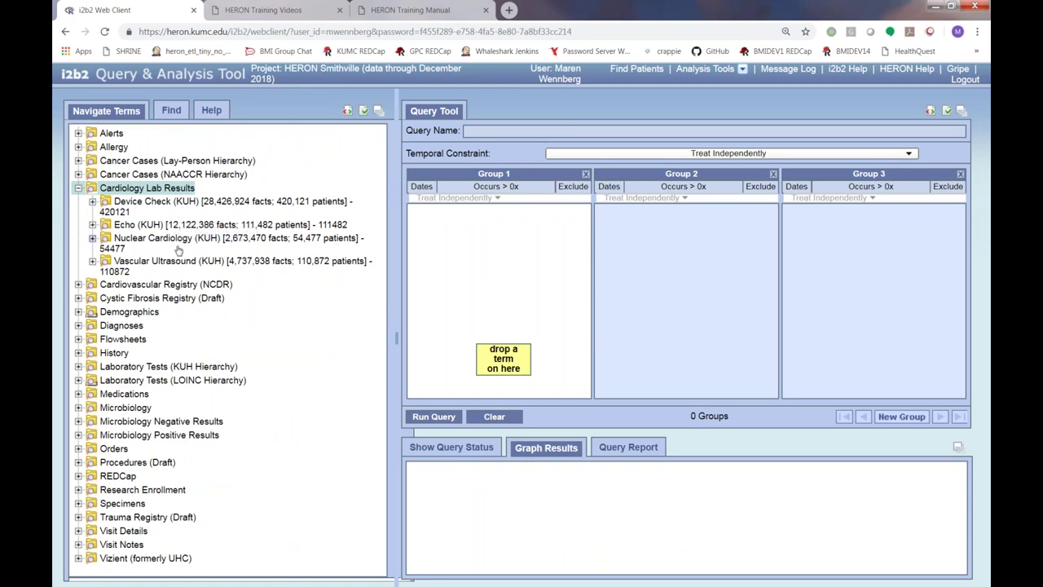
pyautogui.doubleClick(187, 225)
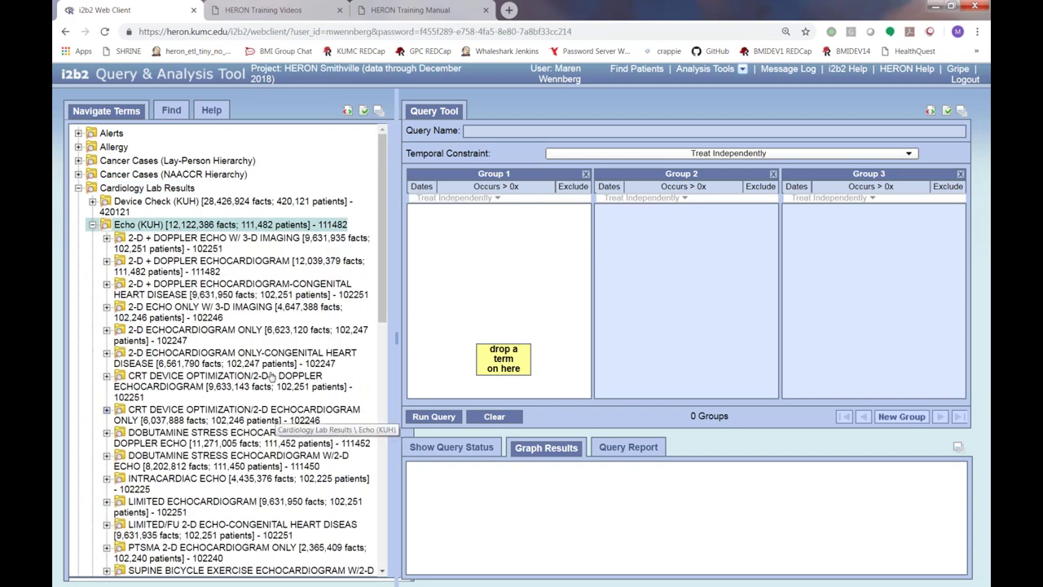
pyautogui.scroll(-4, 269, 381)
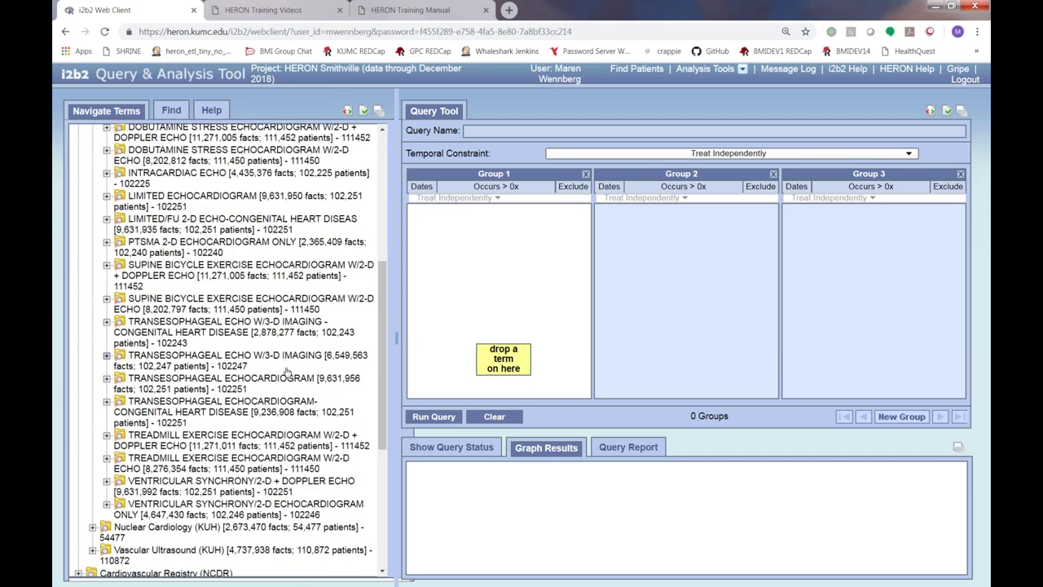
pyautogui.scroll(4, 287, 375)
pyautogui.doubleClick(121, 227)
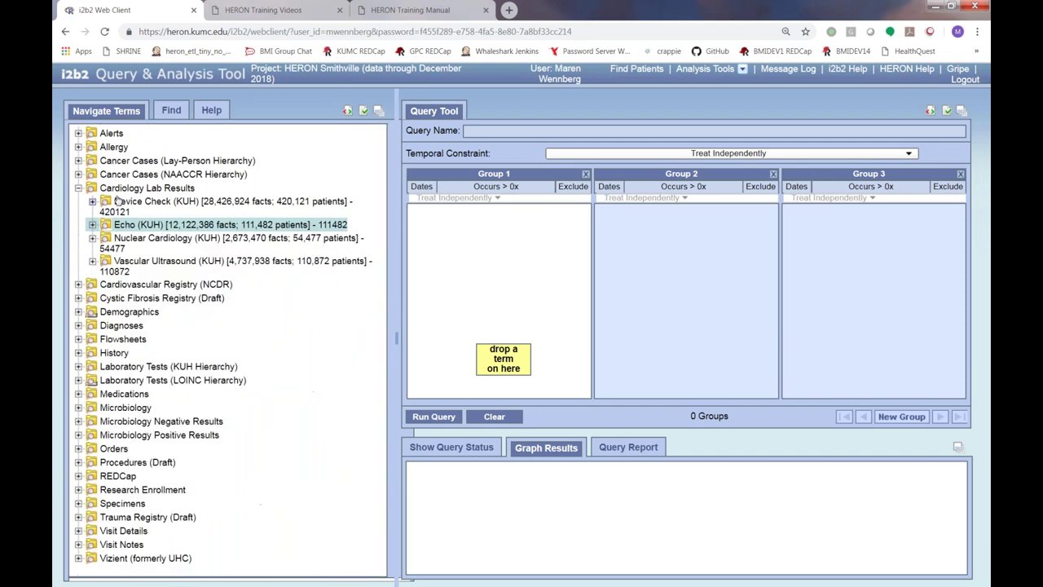
pyautogui.doubleClick(118, 190)
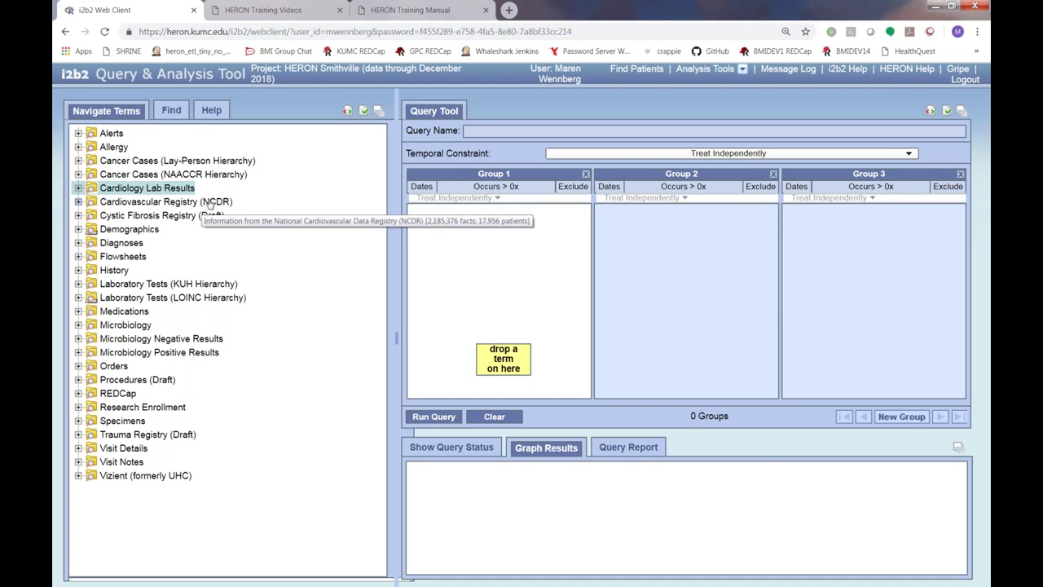
# Step: Peek into the Cardiovascular Registry (NCDR) and Cystic Fibrosis Registry (Draft) folders, then fold them
pyautogui.doubleClick(210, 202)
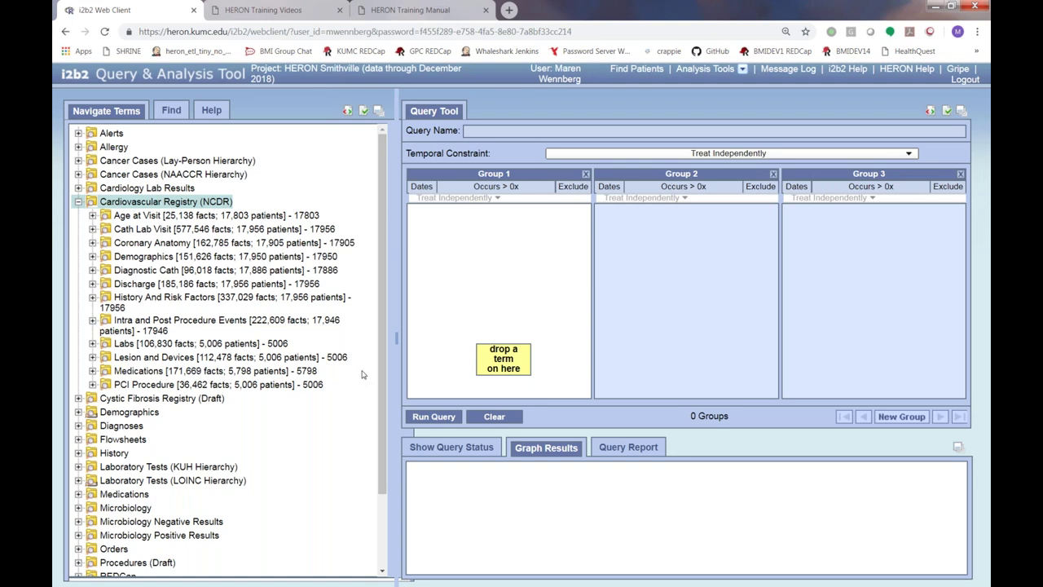
pyautogui.doubleClick(216, 204)
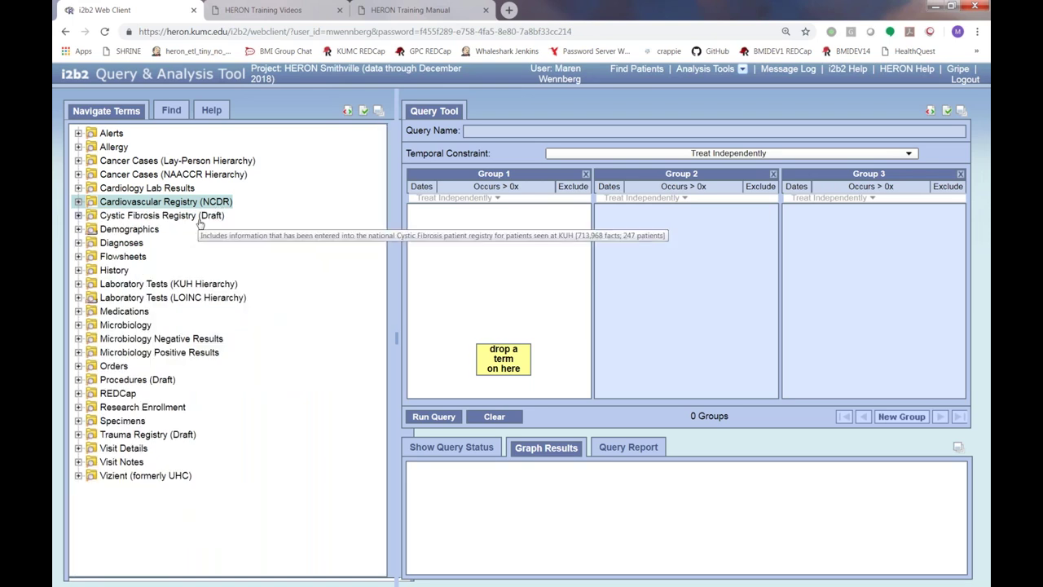
pyautogui.doubleClick(198, 218)
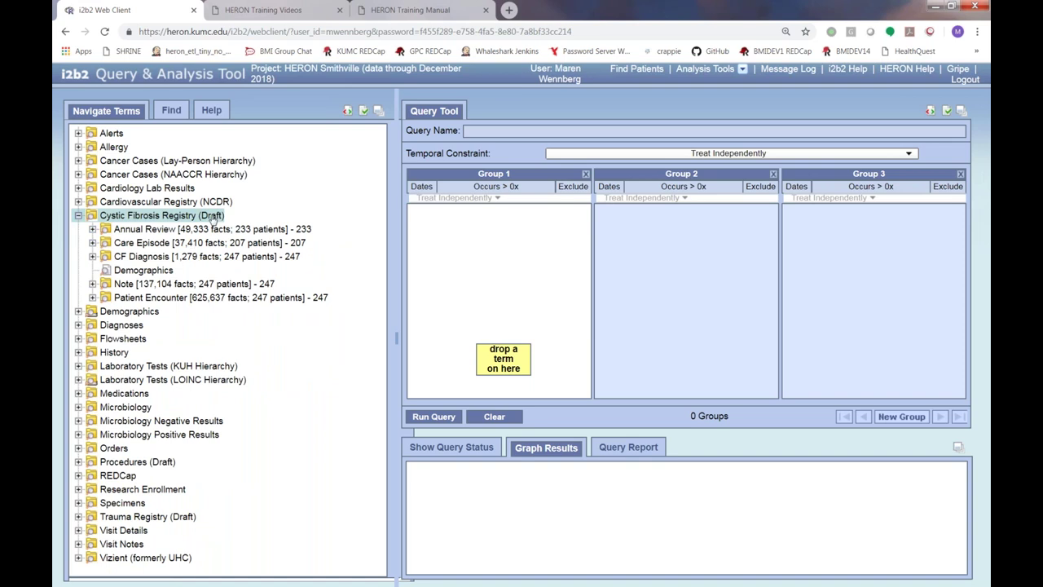
pyautogui.doubleClick(212, 214)
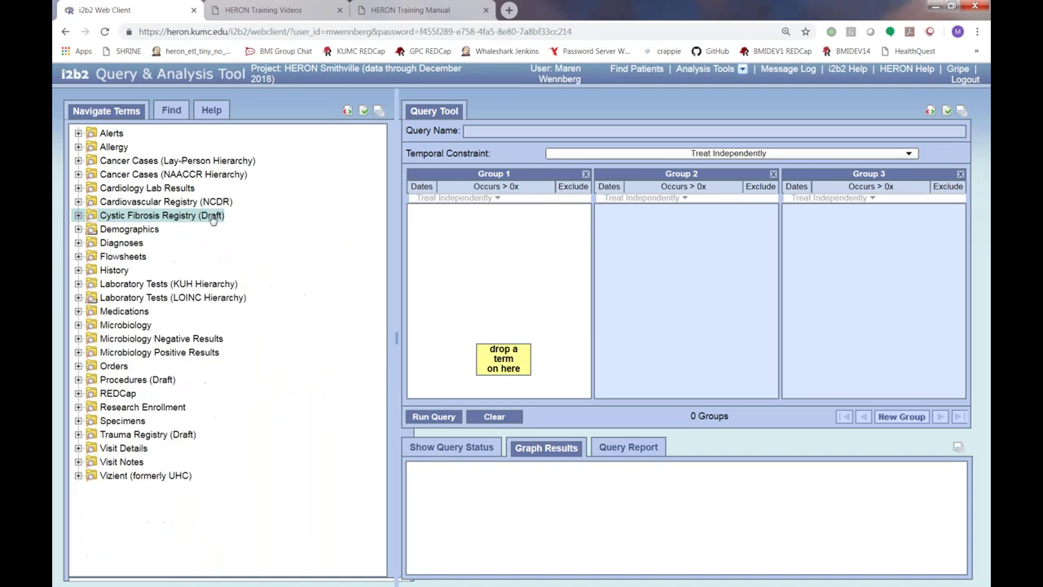
# Step: Browse Demographics > Vital Status values, fold Demographics, and expand Diagnoses
pyautogui.doubleClick(145, 232)
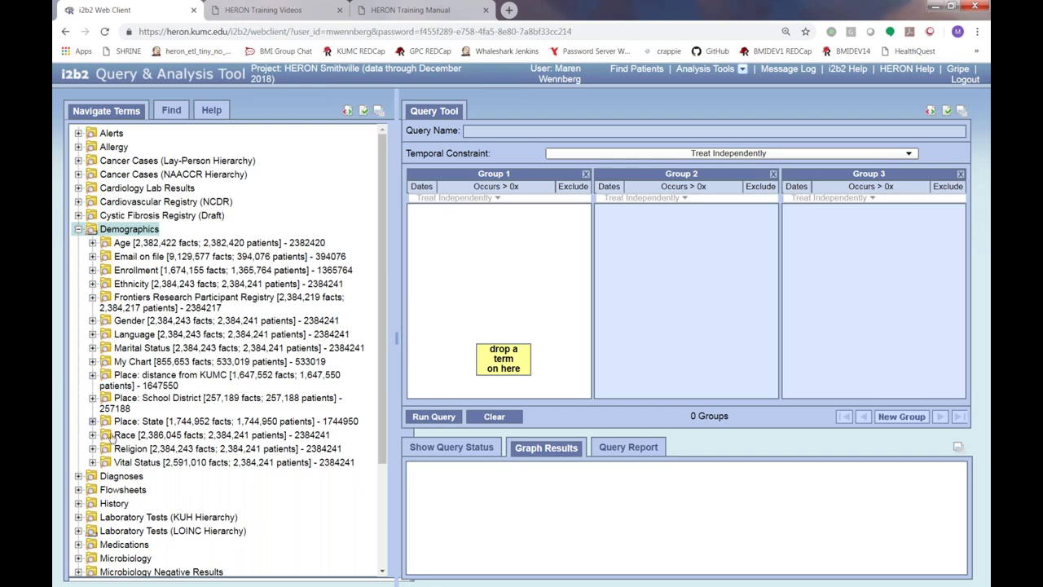
pyautogui.click(162, 462)
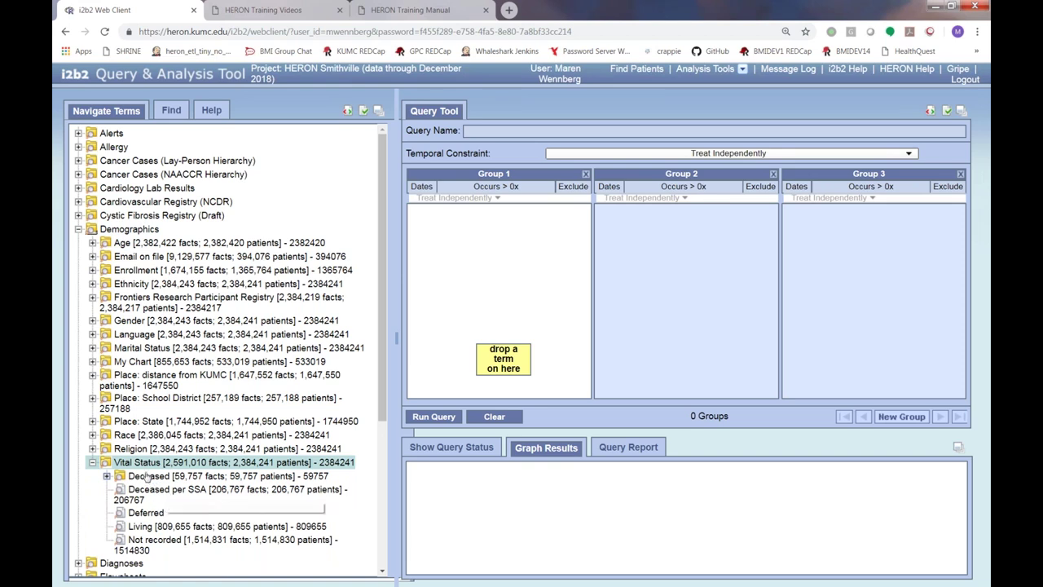
pyautogui.click(130, 231)
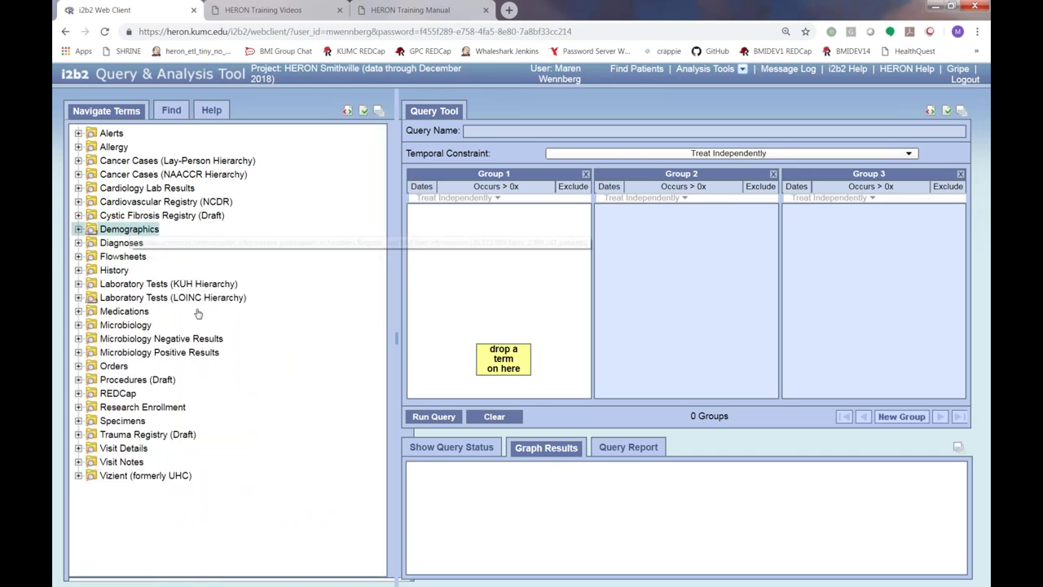
pyautogui.click(121, 244)
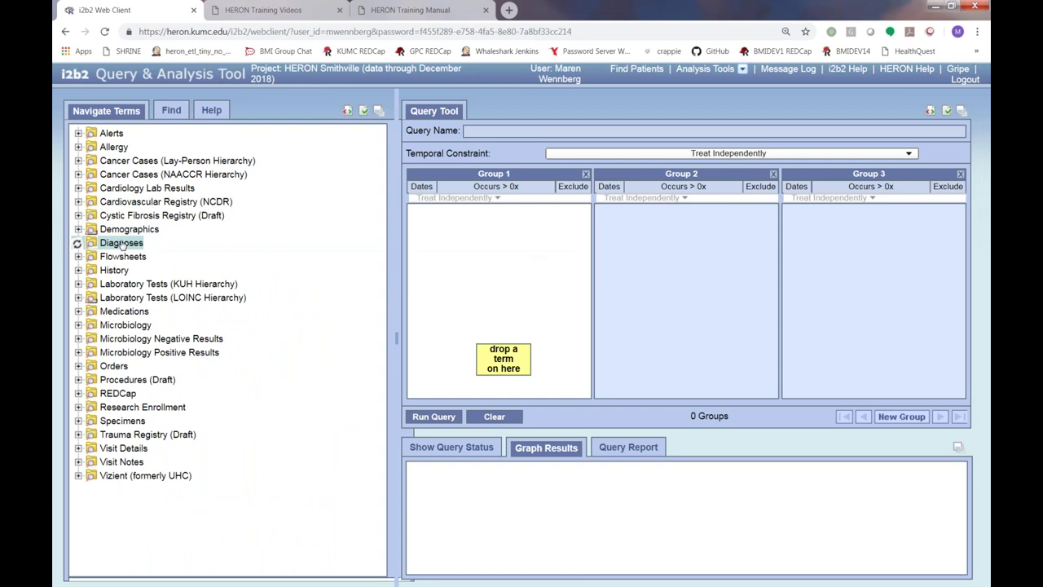
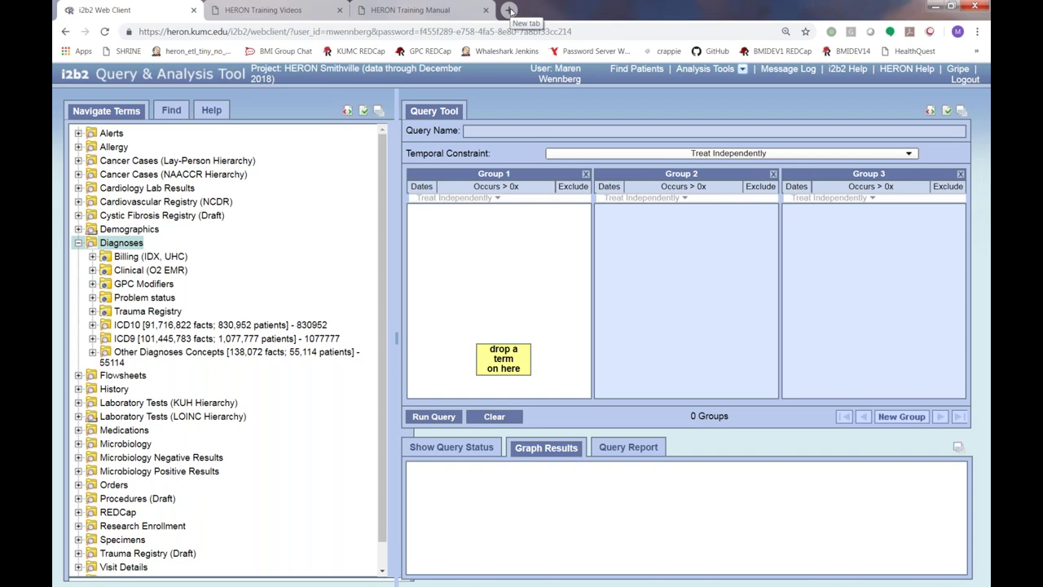
# Step: Search Google for 'hypertension icd9' in a new tab, finding codes 401.0, 401.1 and 401.9
pyautogui.click(510, 10)
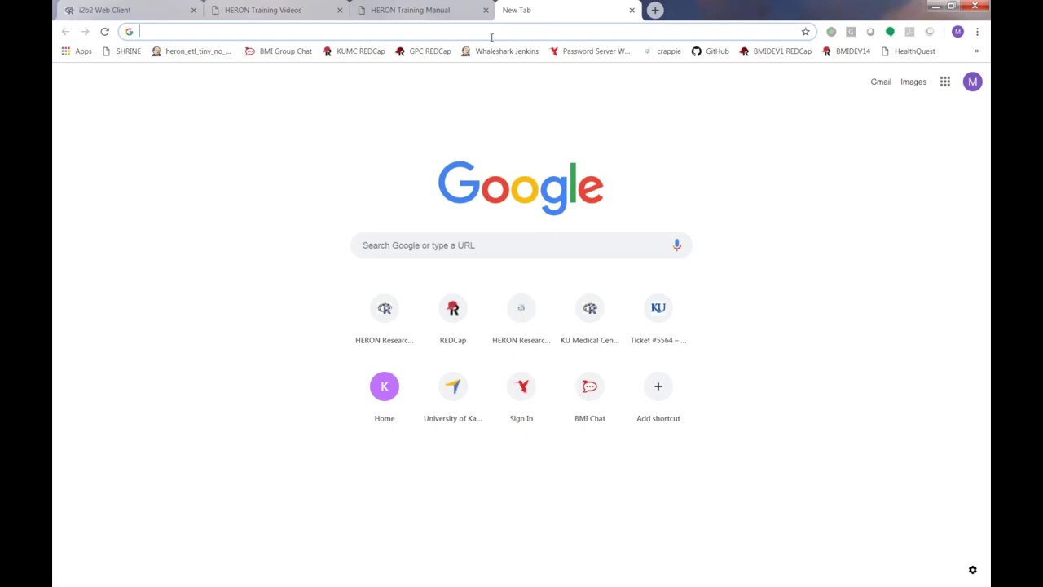
pyautogui.write('hypertensio')
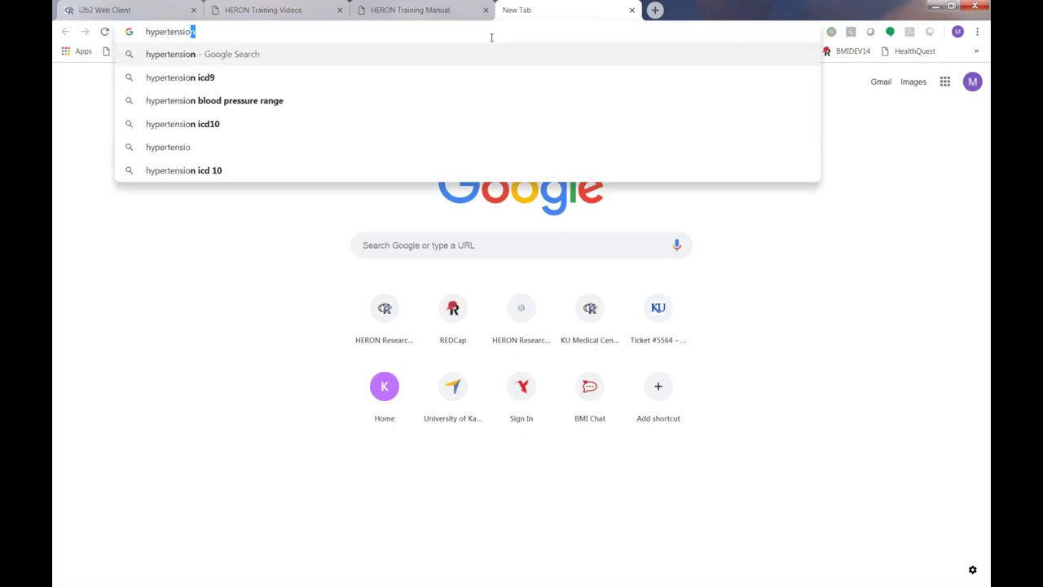
pyautogui.write('n icd9')
pyautogui.press('Return')
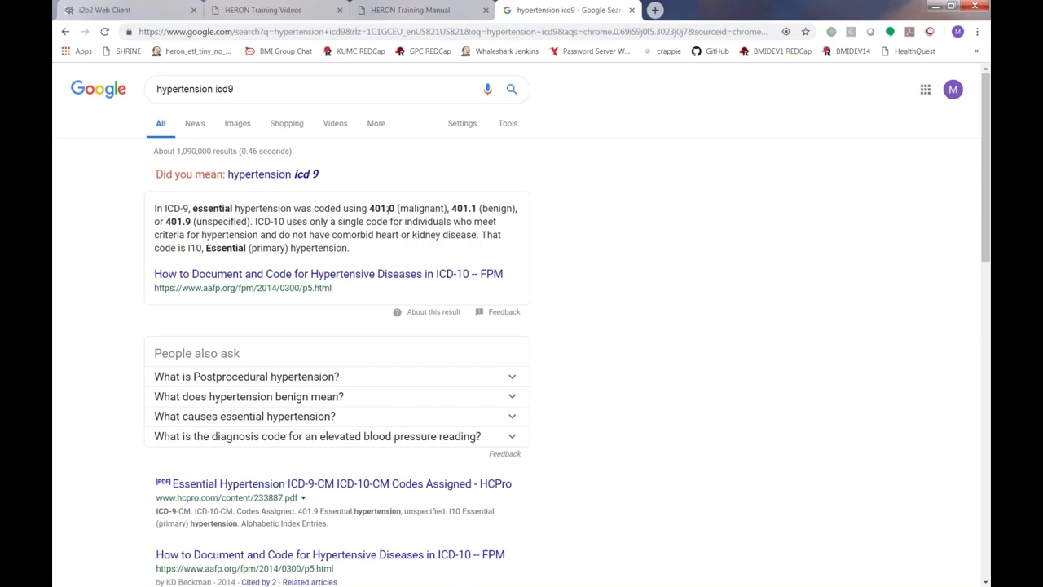
# Step: Back in i2b2, expand Diagnoses > ICD9 > 390-459.99 > 401-405.99 down to 401 Essential hypertension
pyautogui.click(139, 6)
pyautogui.click(163, 339)
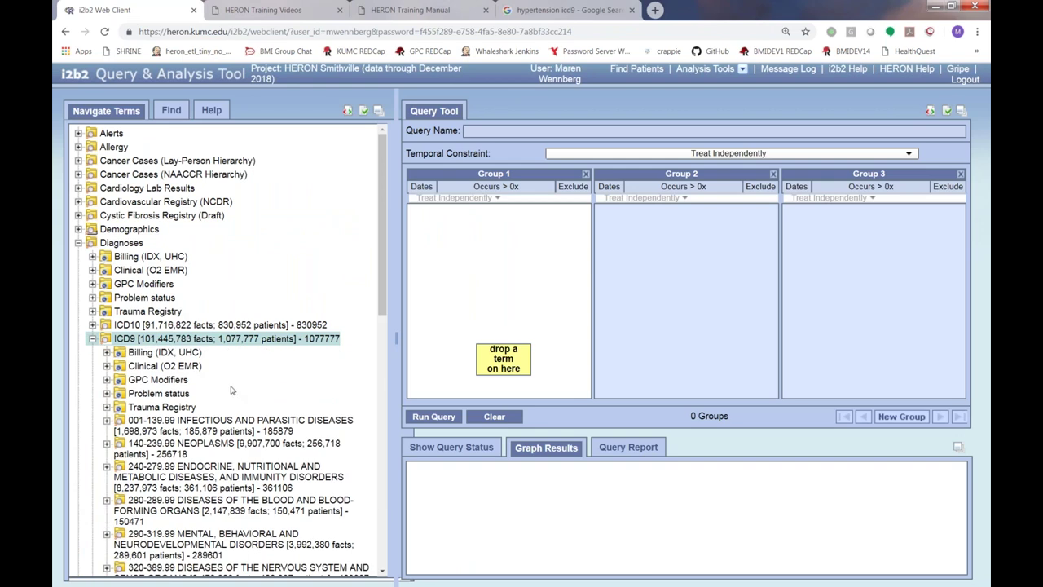
pyautogui.scroll(-3, 114, 358)
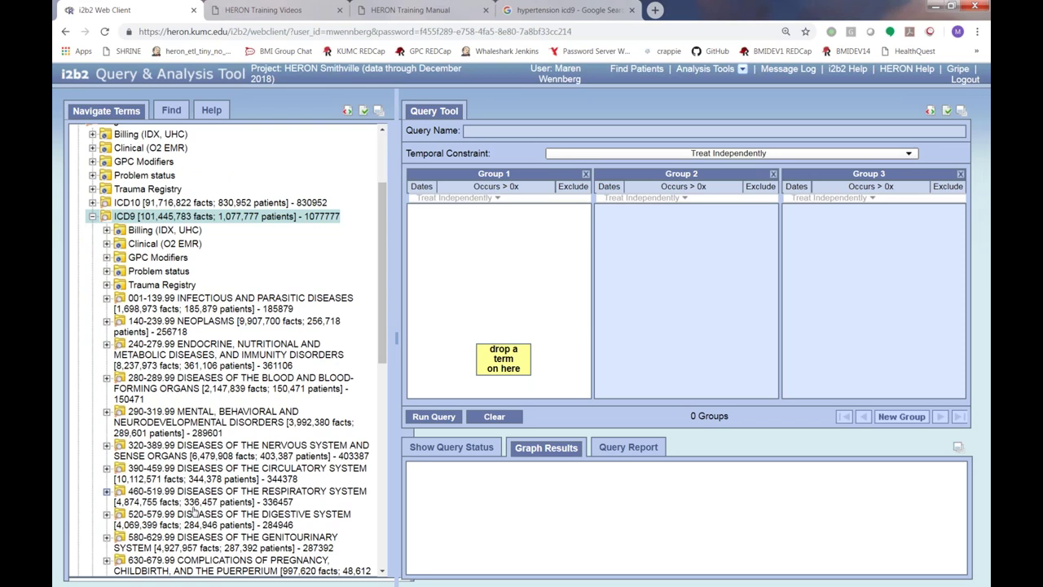
pyautogui.scroll(-2, 194, 510)
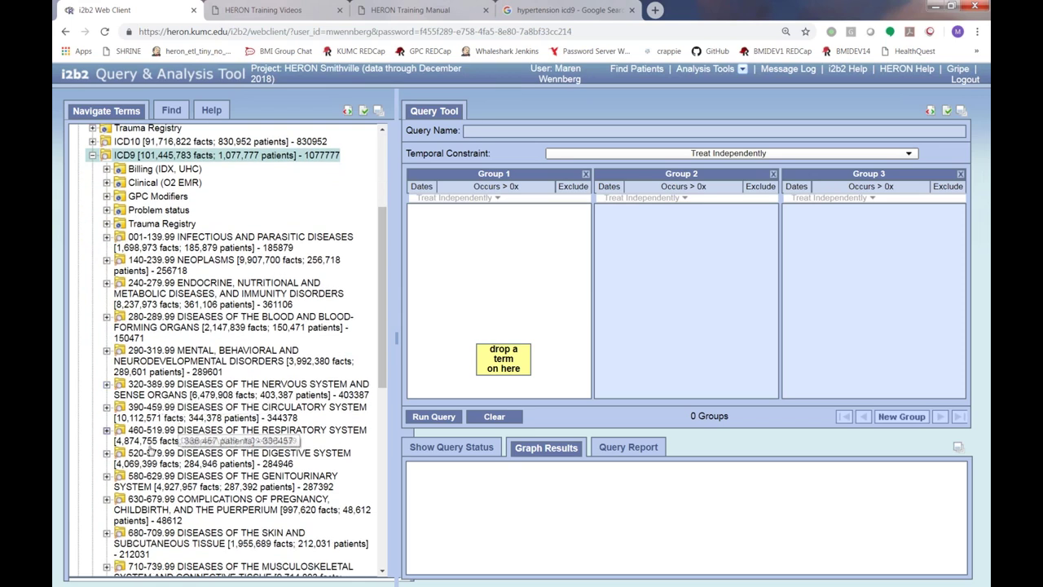
pyautogui.click(189, 416)
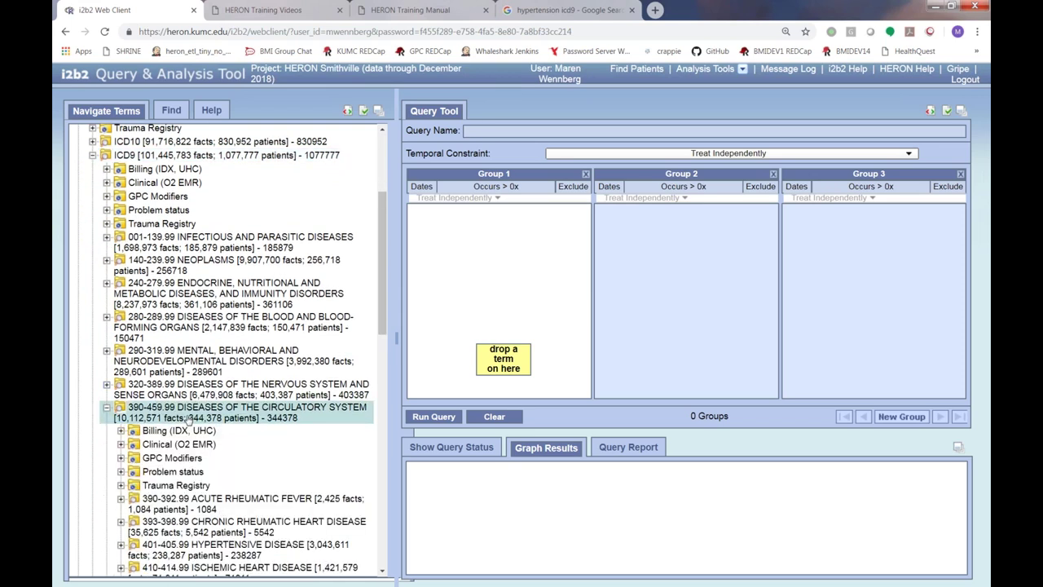
pyautogui.scroll(-4, 193, 430)
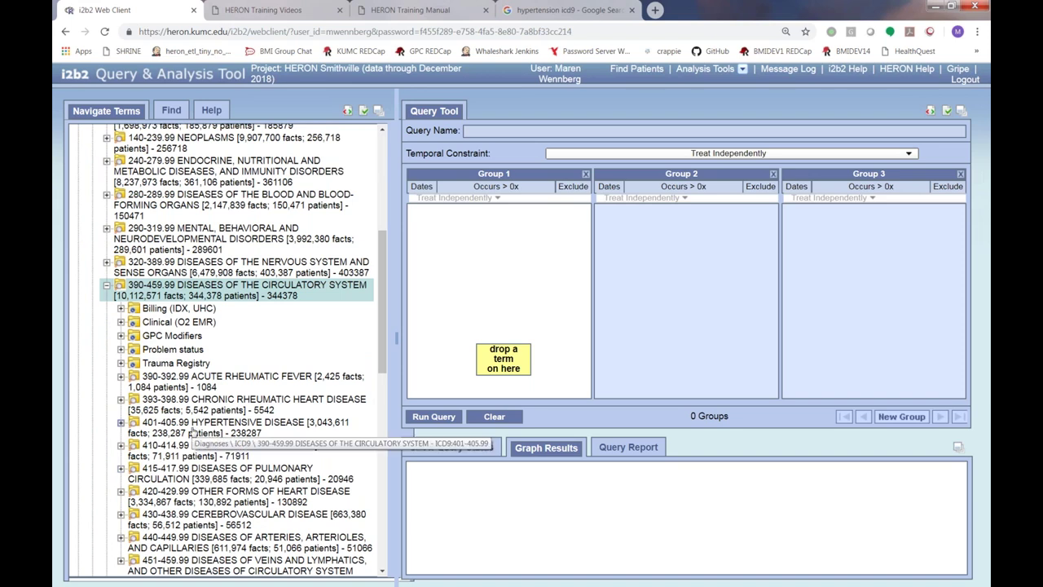
pyautogui.click(193, 432)
pyautogui.scroll(-2, 200, 447)
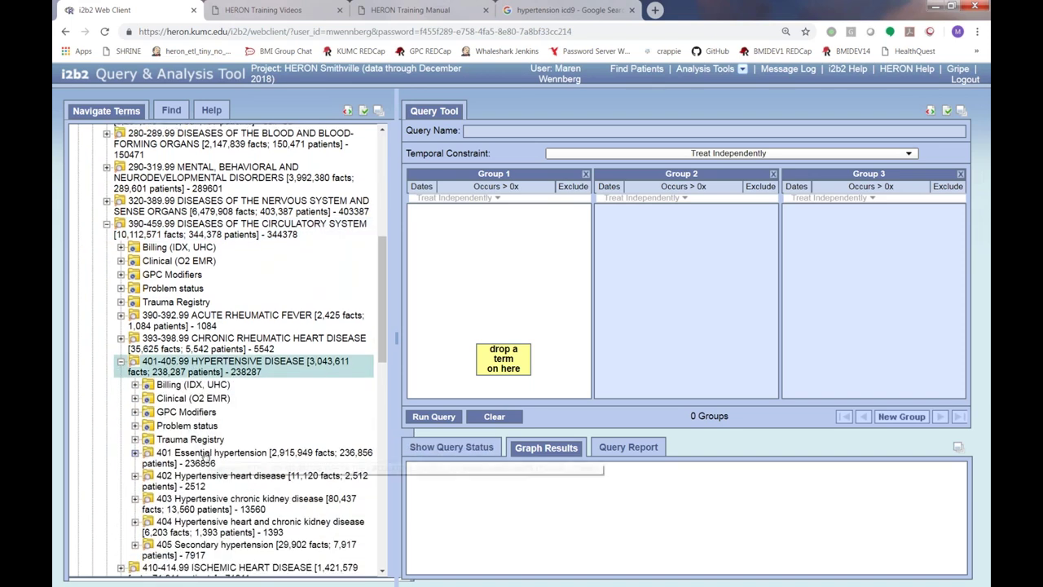
pyautogui.click(205, 455)
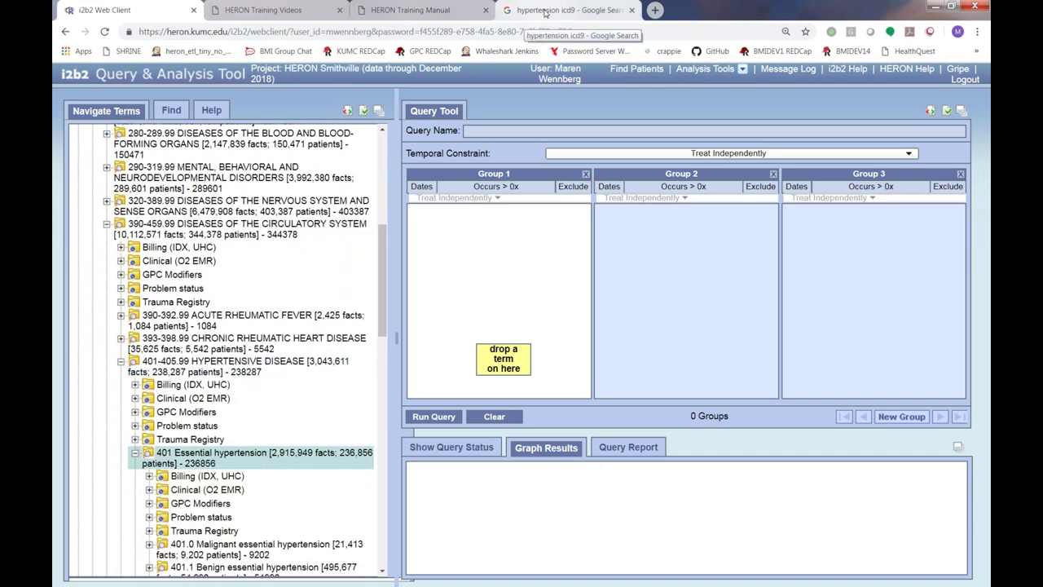
pyautogui.scroll(-4, 186, 432)
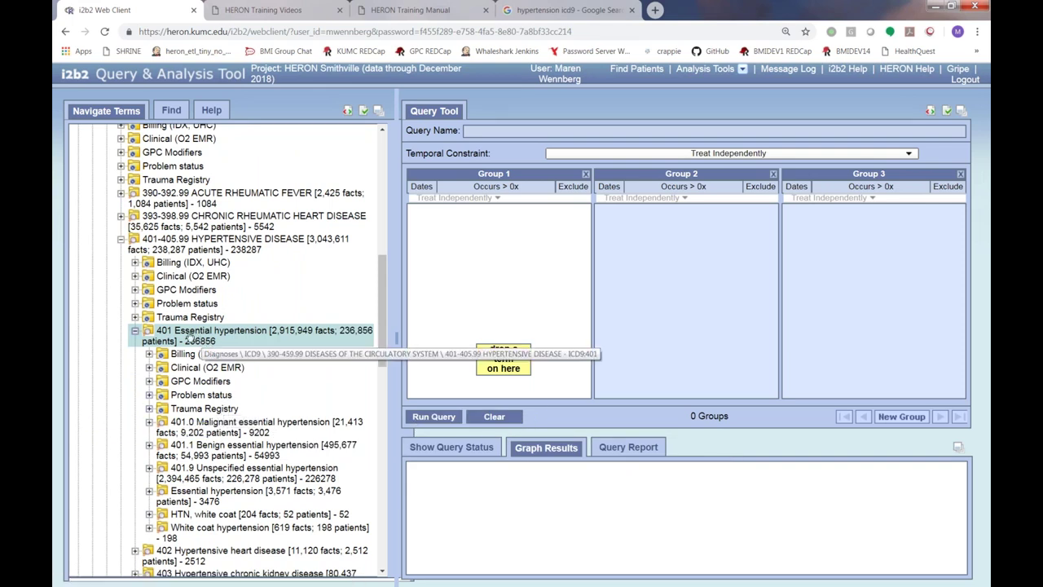
# Step: Put 401 Essential hypertension into Group 1 and collapse its tree branches
pyautogui.moveTo(189, 336); pyautogui.dragTo(440, 225)
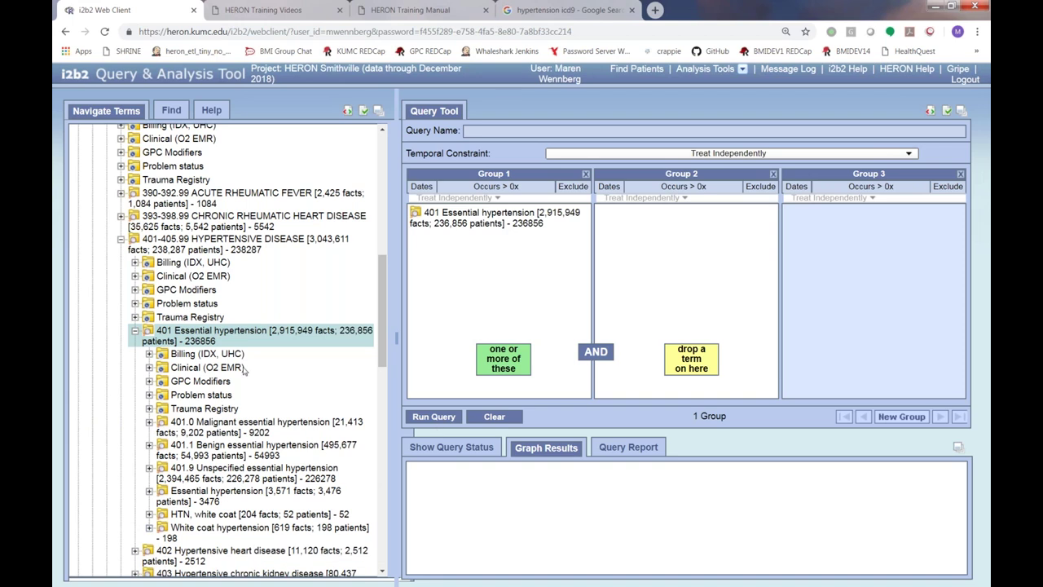
pyautogui.click(135, 330)
pyautogui.click(206, 239)
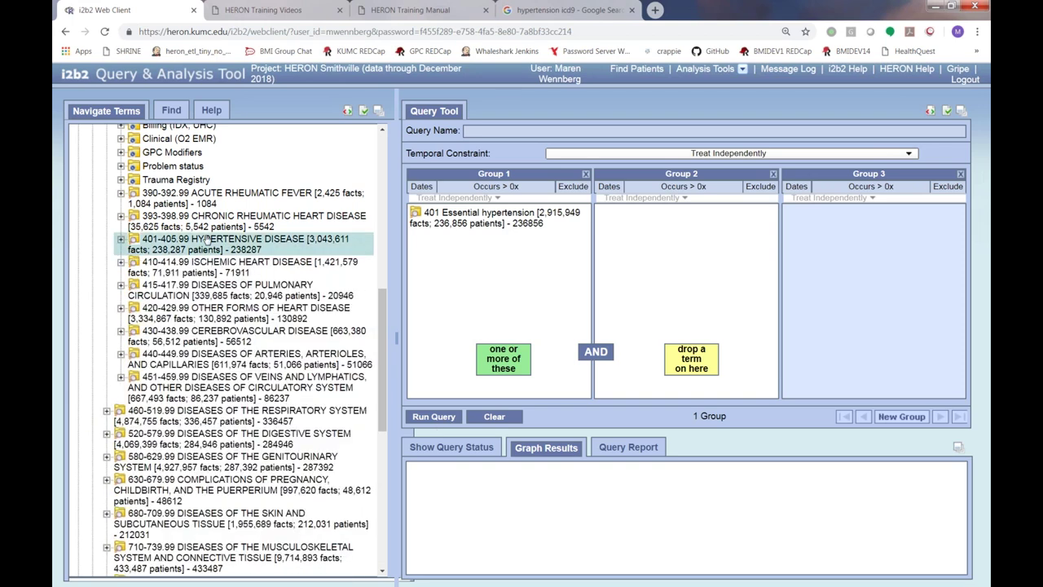
pyautogui.scroll(5, 208, 238)
# Step: Add I10 Essential (primary) hypertension from ICD10 > I00-I99 > I10-I15 to Group 1
pyautogui.click(187, 355)
pyautogui.scroll(2, 128, 213)
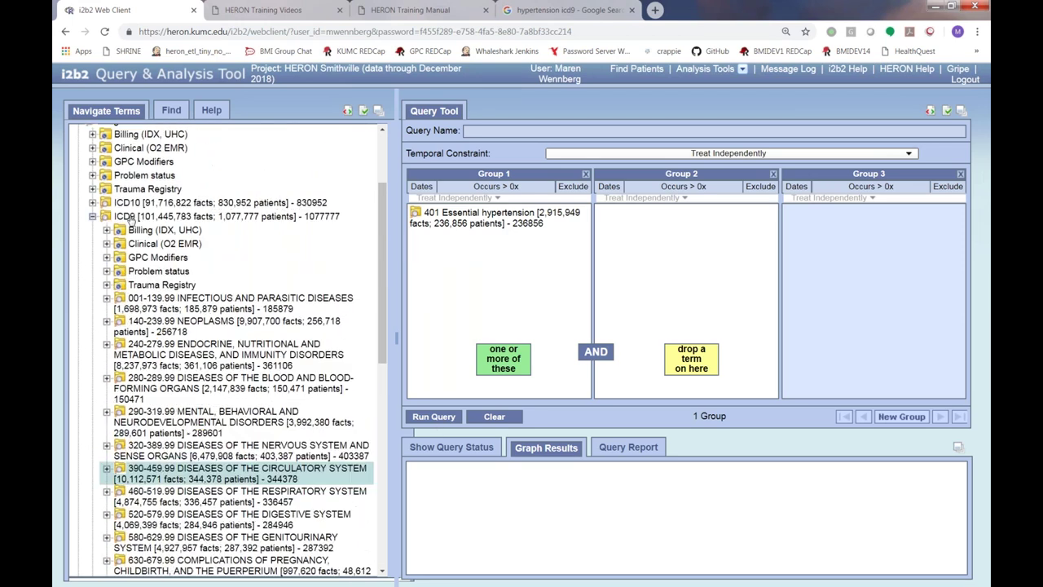
pyautogui.click(131, 216)
pyautogui.click(126, 299)
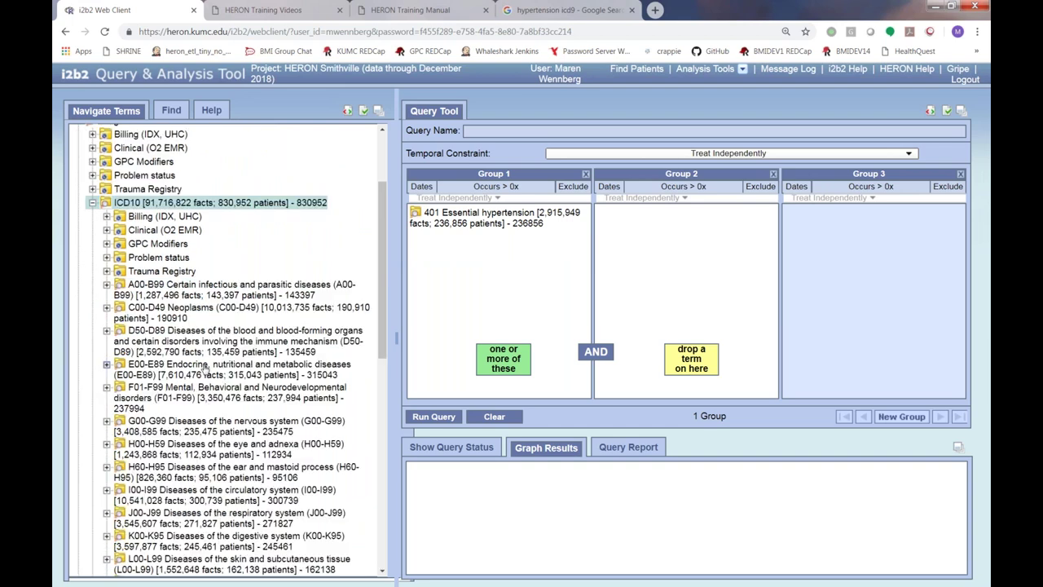
pyautogui.click(169, 494)
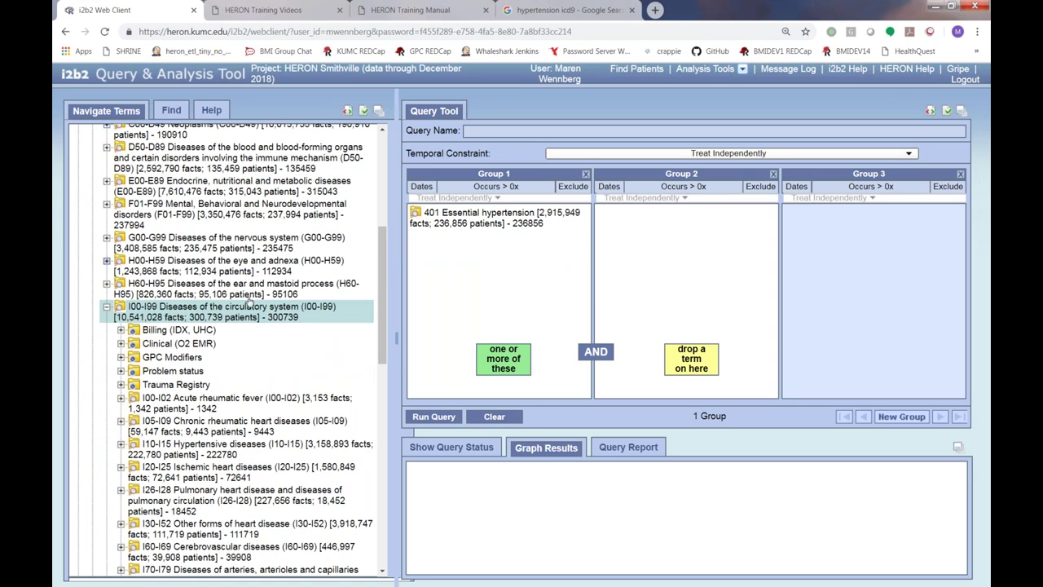
pyautogui.click(208, 328)
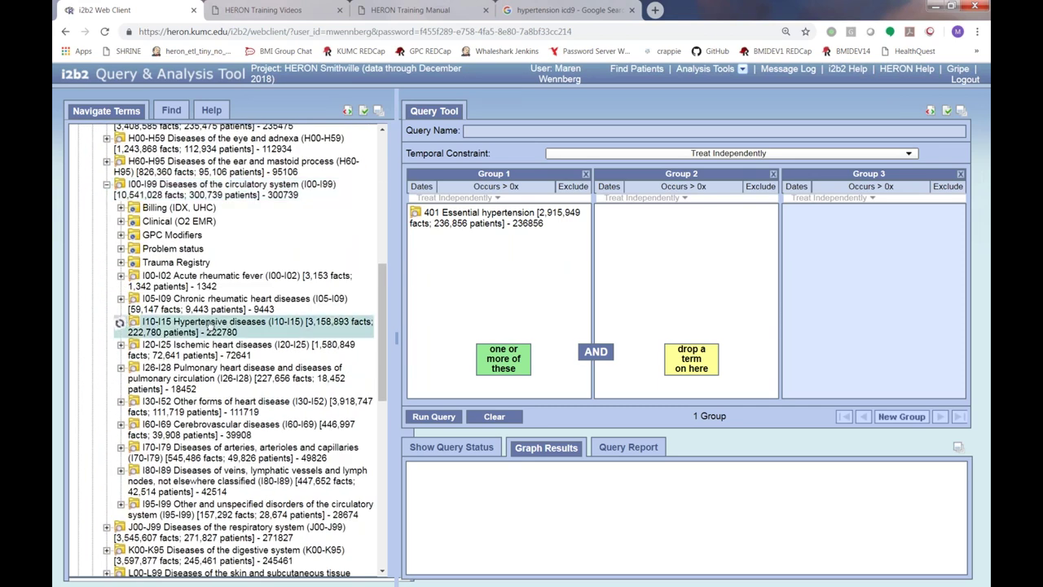
pyautogui.moveTo(183, 418); pyautogui.dragTo(509, 294)
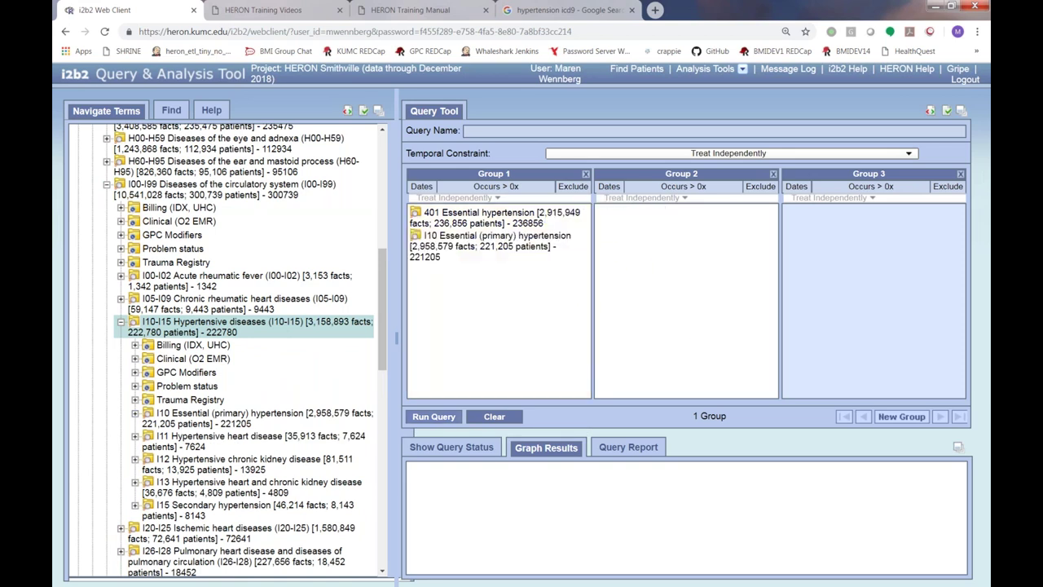
# Step: Run the query for a patient count under the name 'Hypertension'
pyautogui.click(433, 416)
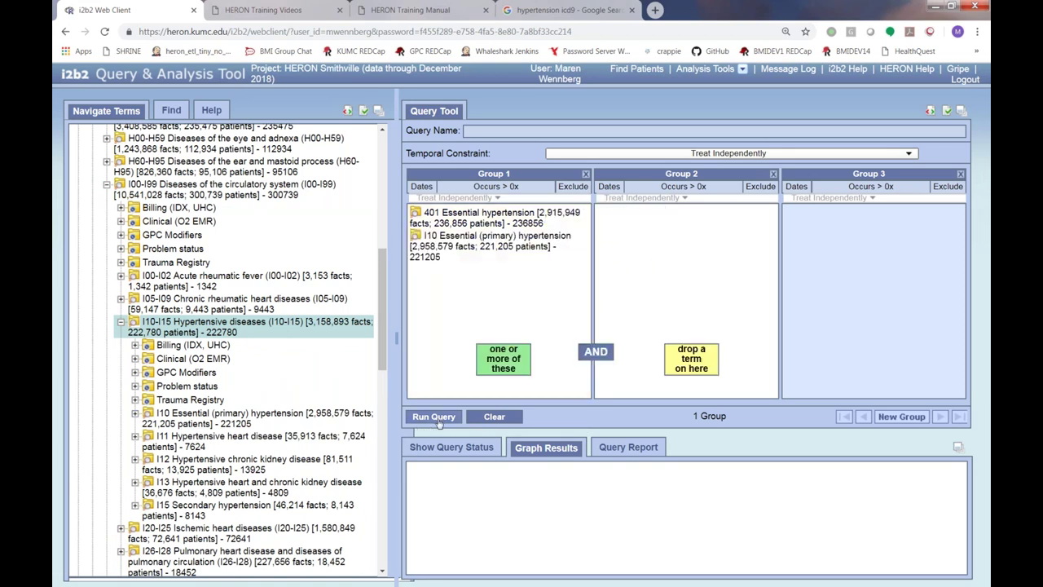
pyautogui.write('Hypertension')
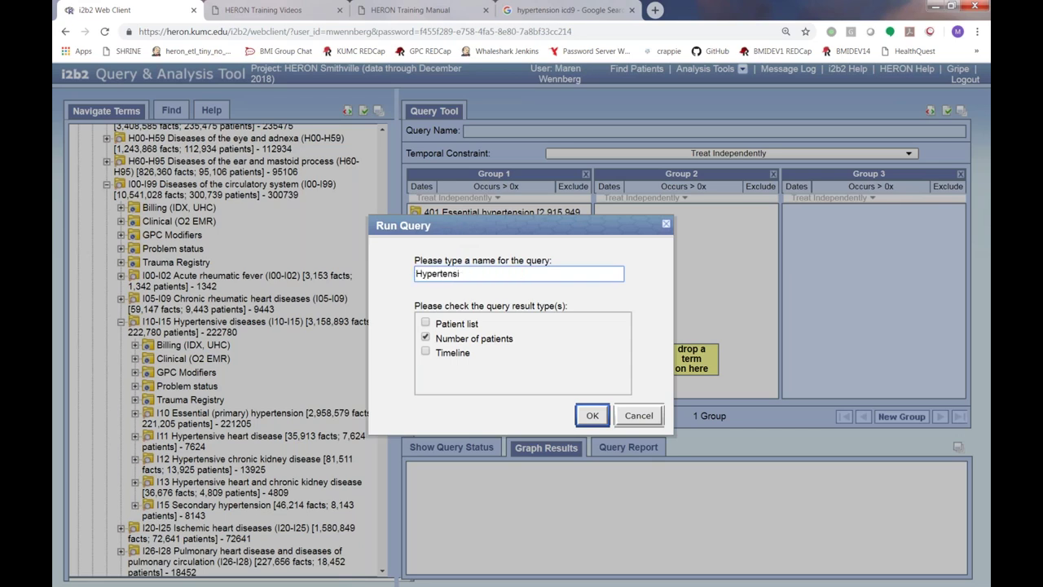
pyautogui.click(592, 415)
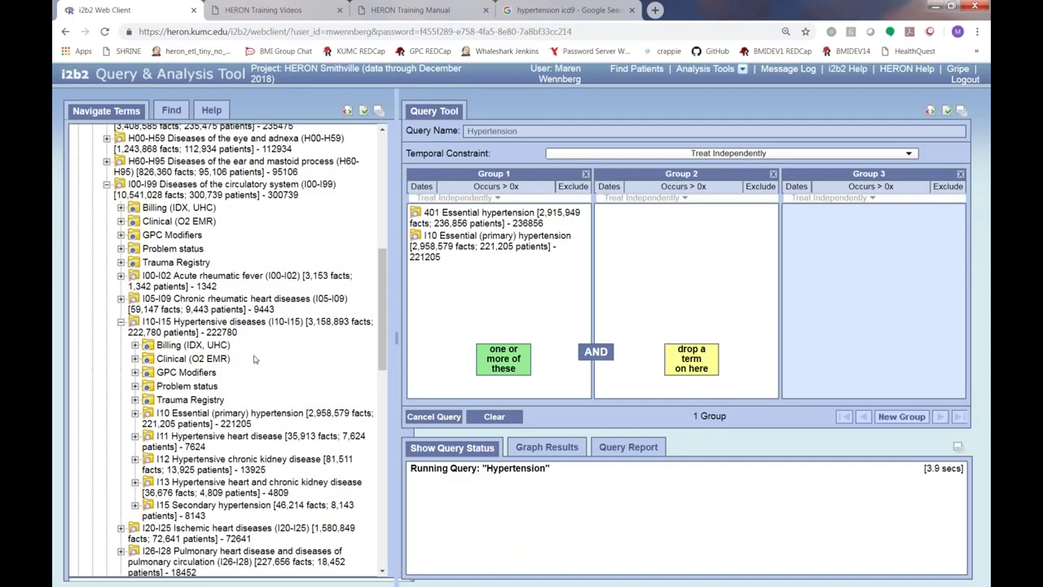
# Step: Collapse the ICD10 and Diagnoses branches and expand the Flowsheets category
pyautogui.click(107, 184)
pyautogui.scroll(5, 141, 338)
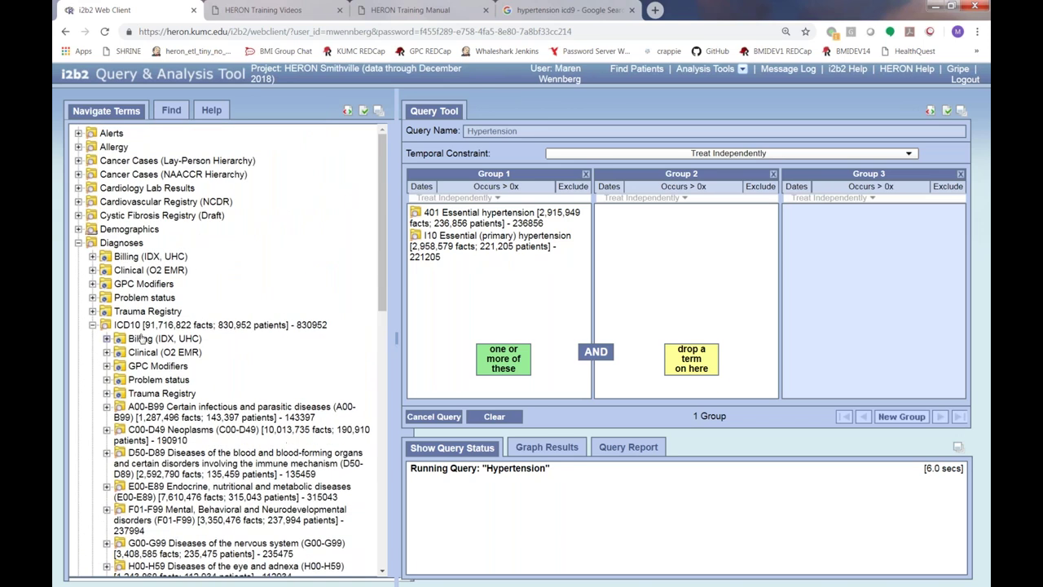
pyautogui.click(92, 324)
pyautogui.click(78, 242)
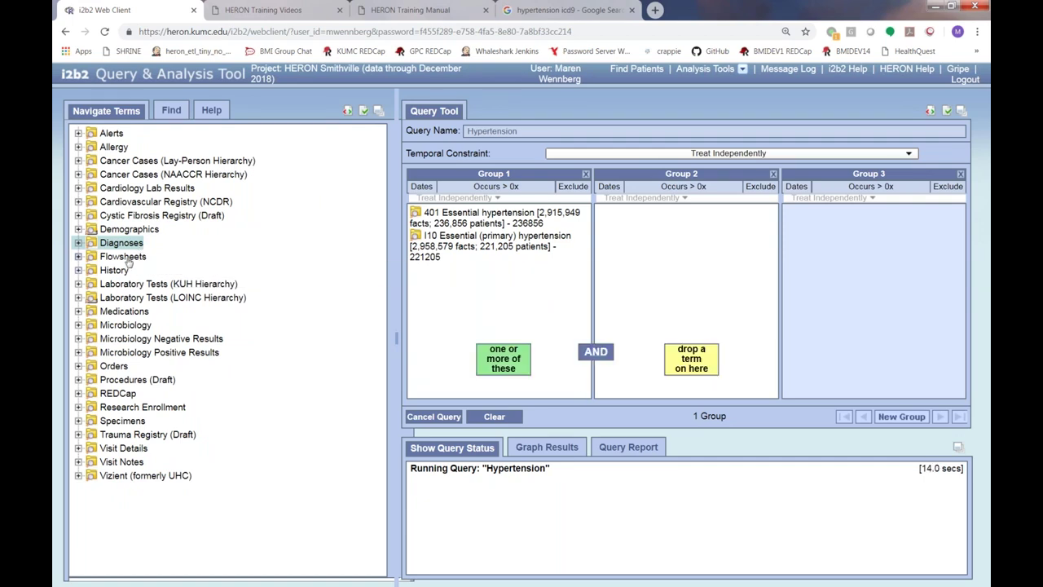
pyautogui.click(127, 258)
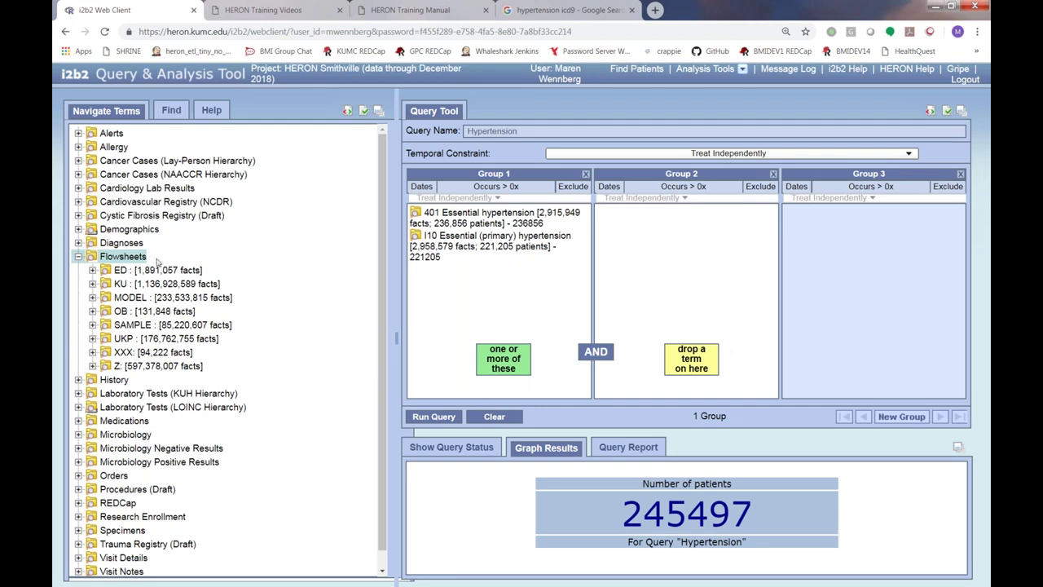
# Step: Expand KU flowsheets > 6 MINUTE WALK > Six-Minute Walk and browse its measurements
pyautogui.doubleClick(139, 285)
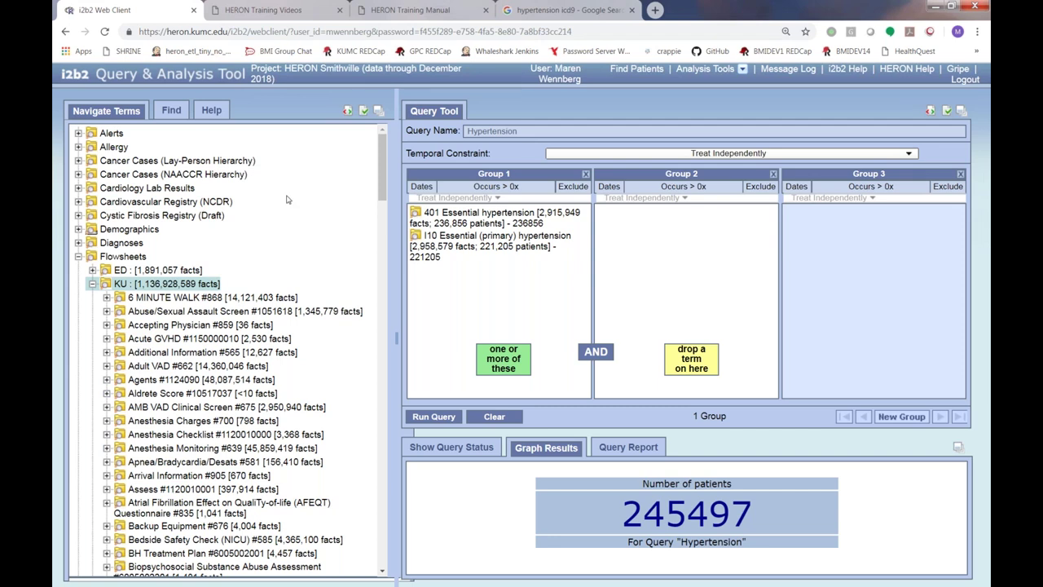
pyautogui.scroll(-1, 248, 427)
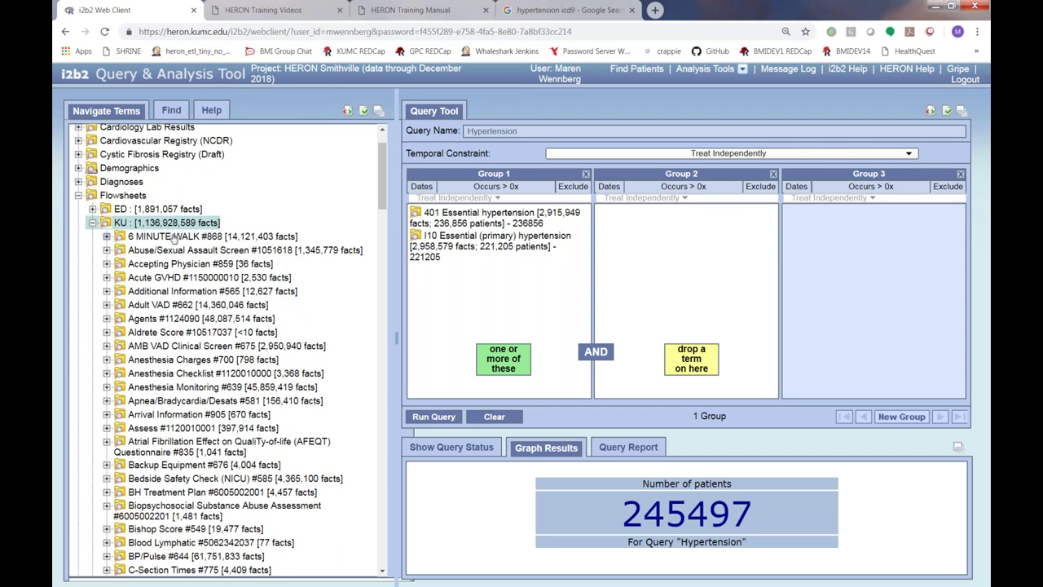
pyautogui.doubleClick(174, 236)
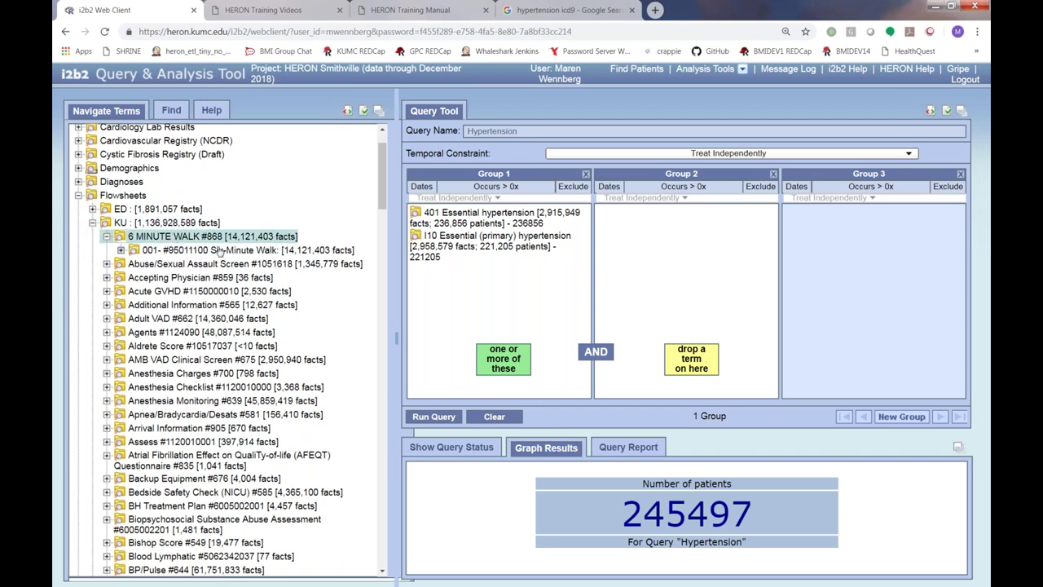
pyautogui.doubleClick(220, 250)
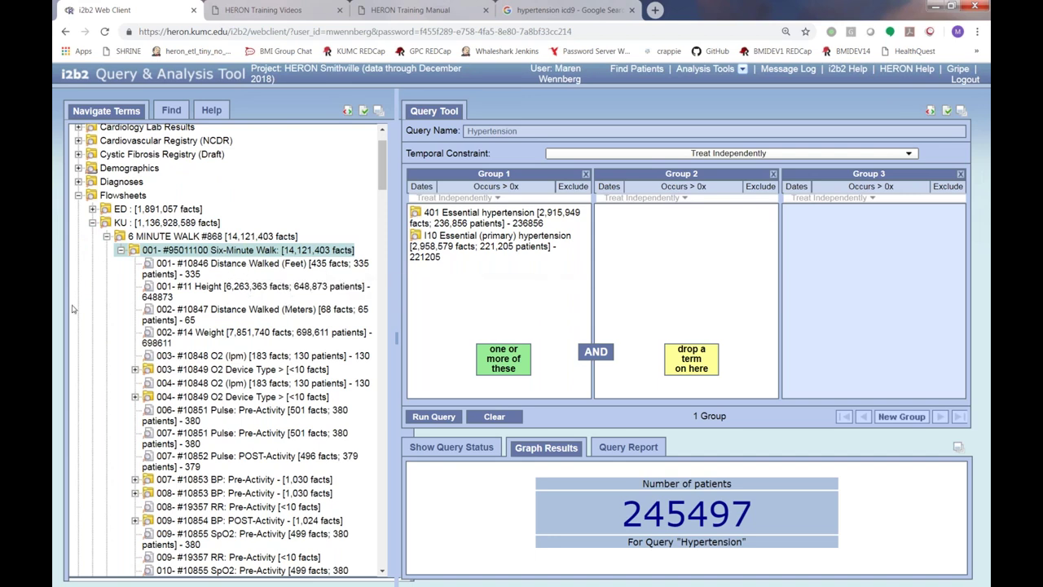
pyautogui.scroll(-4, 204, 411)
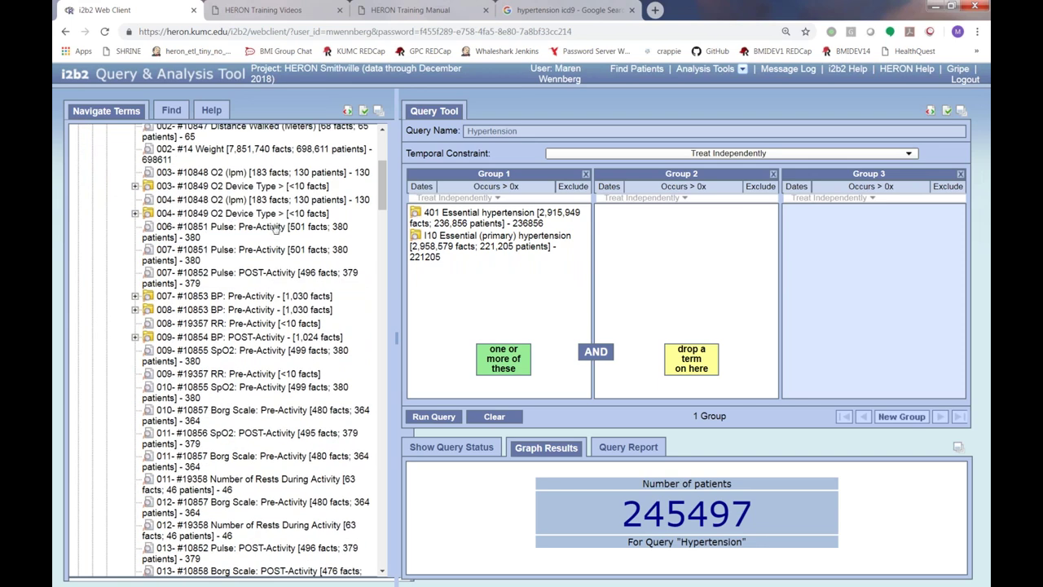
pyautogui.scroll(-4, 262, 301)
pyautogui.scroll(-8, 262, 303)
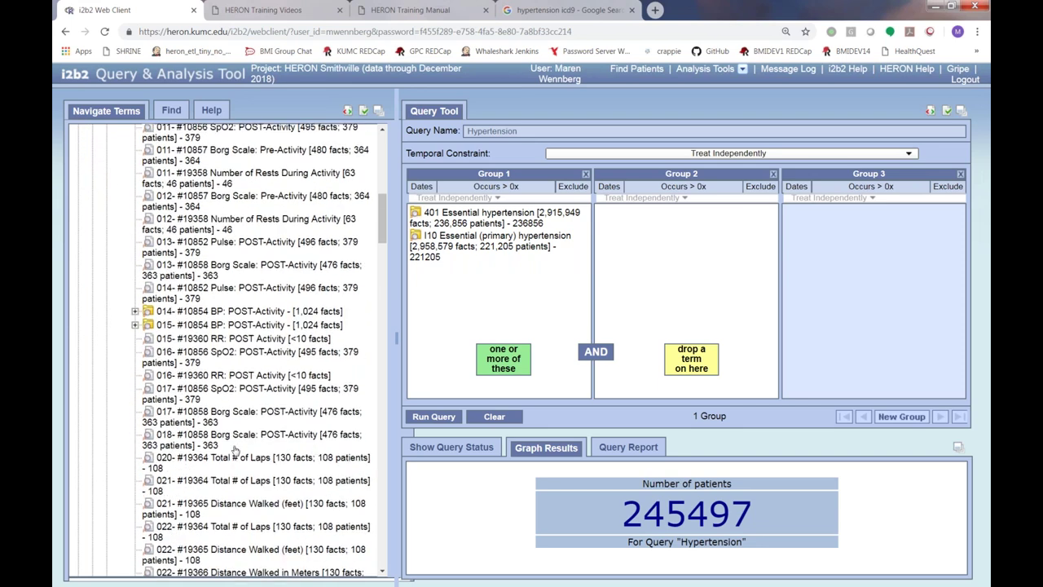
pyautogui.scroll(11, 265, 308)
pyautogui.scroll(5, 263, 308)
pyautogui.scroll(-15, 207, 398)
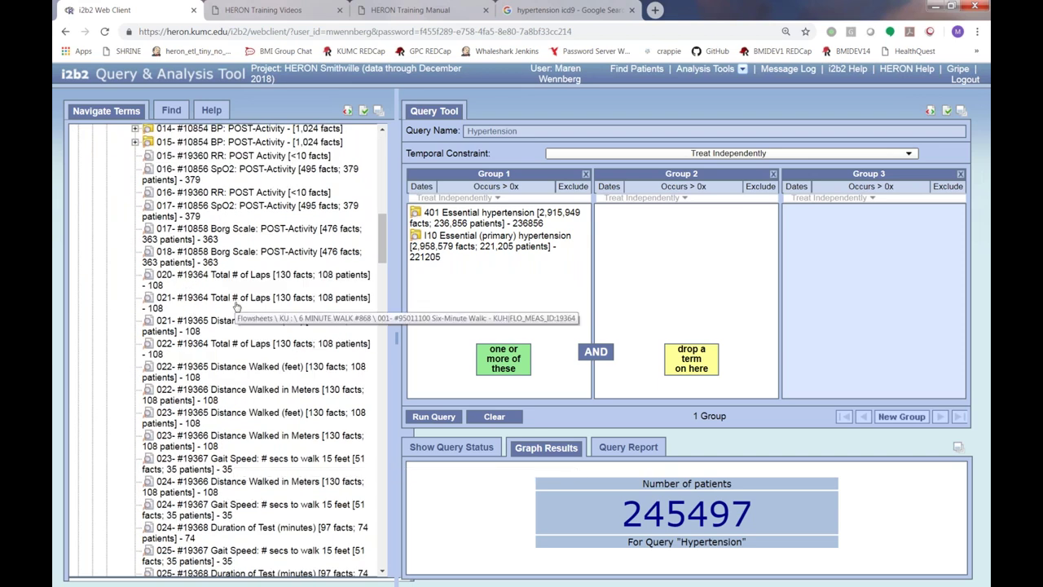
pyautogui.scroll(15, 238, 307)
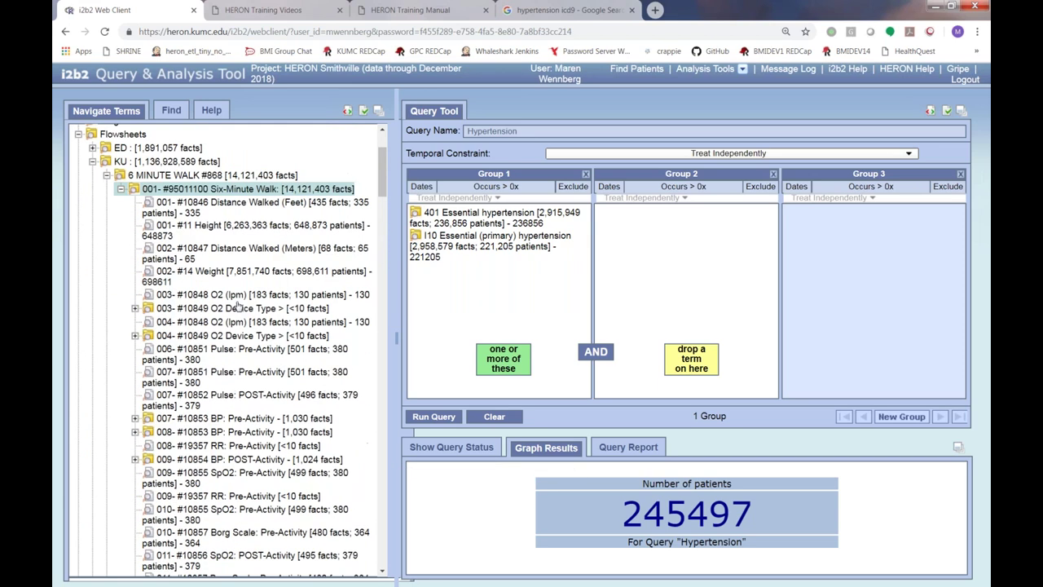
# Step: Fold Six-Minute Walk and 6 MINUTE WALK back, then browse the KU flowsheet list
pyautogui.click(120, 188)
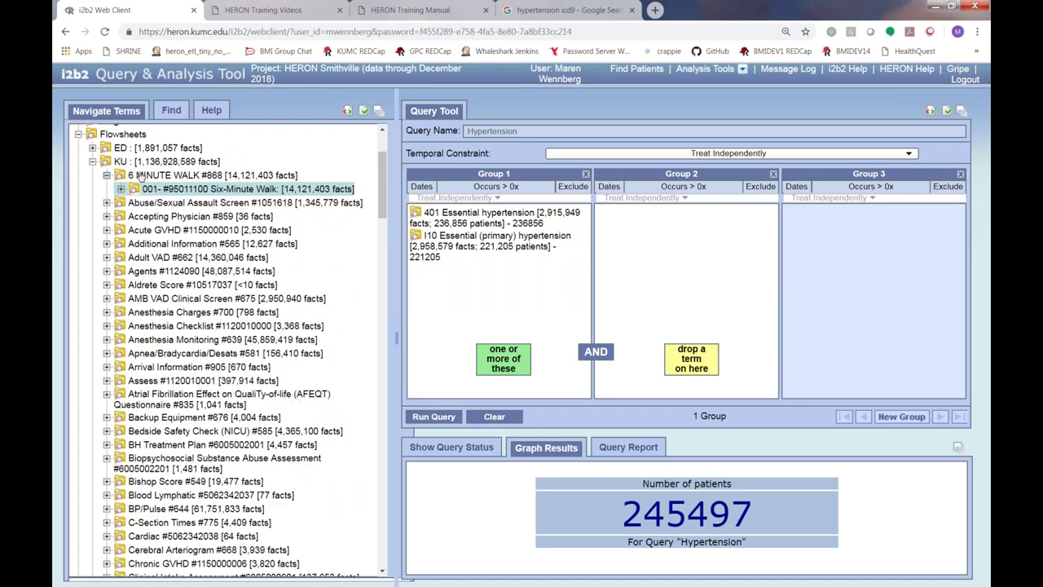
pyautogui.click(107, 174)
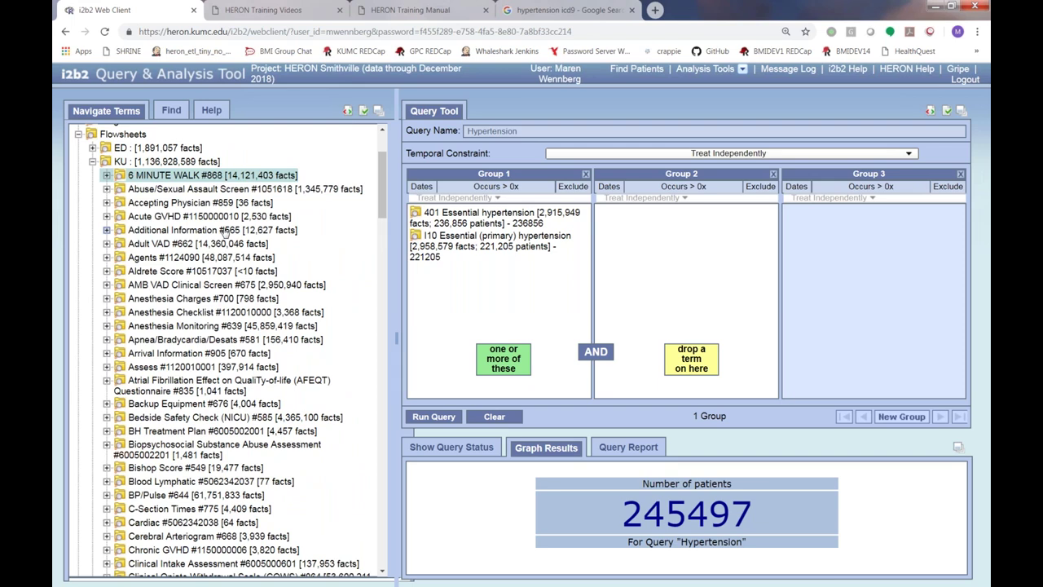
pyautogui.scroll(-15, 244, 408)
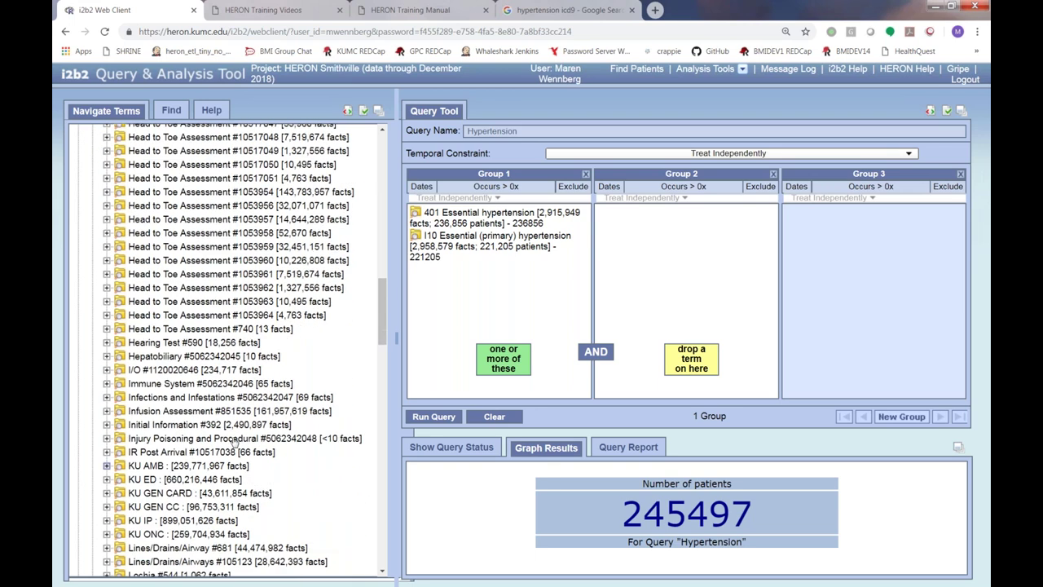
pyautogui.scroll(-2, 258, 431)
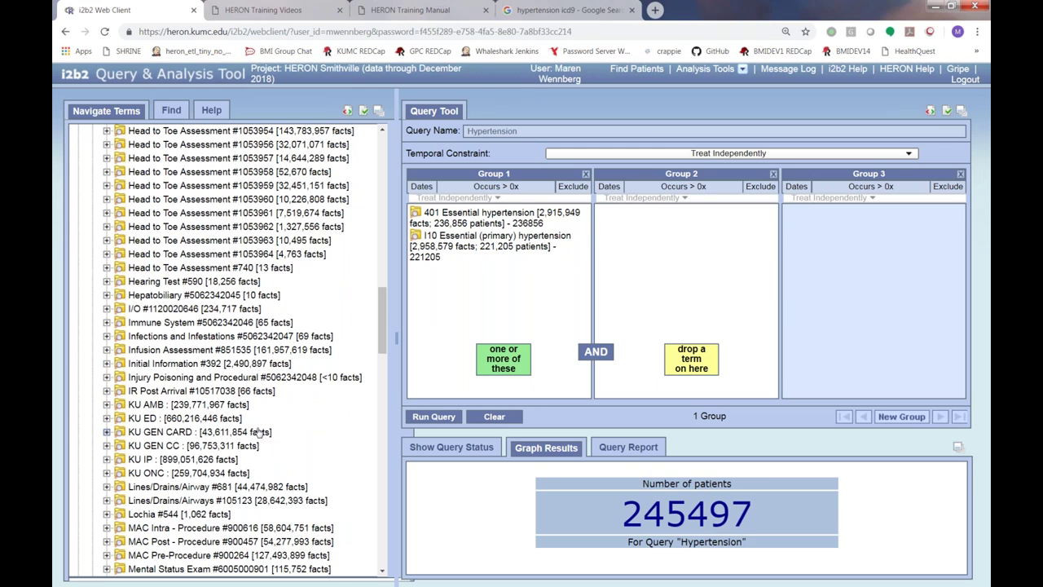
pyautogui.scroll(15, 107, 336)
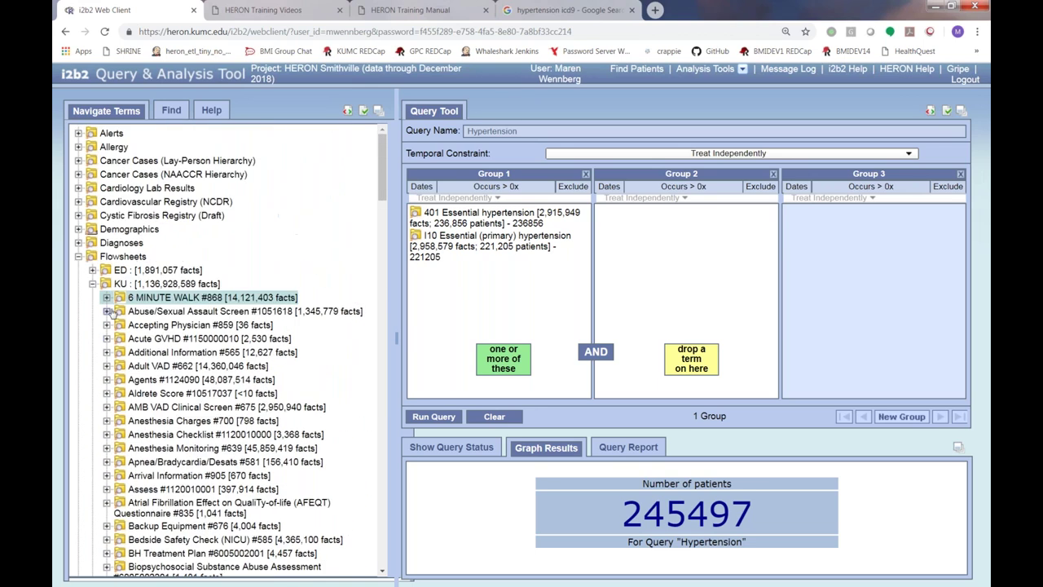
# Step: Add History > Family History Diagnosis > Circulatory System > Hypertension as Group 2
pyautogui.click(92, 283)
pyautogui.click(78, 255)
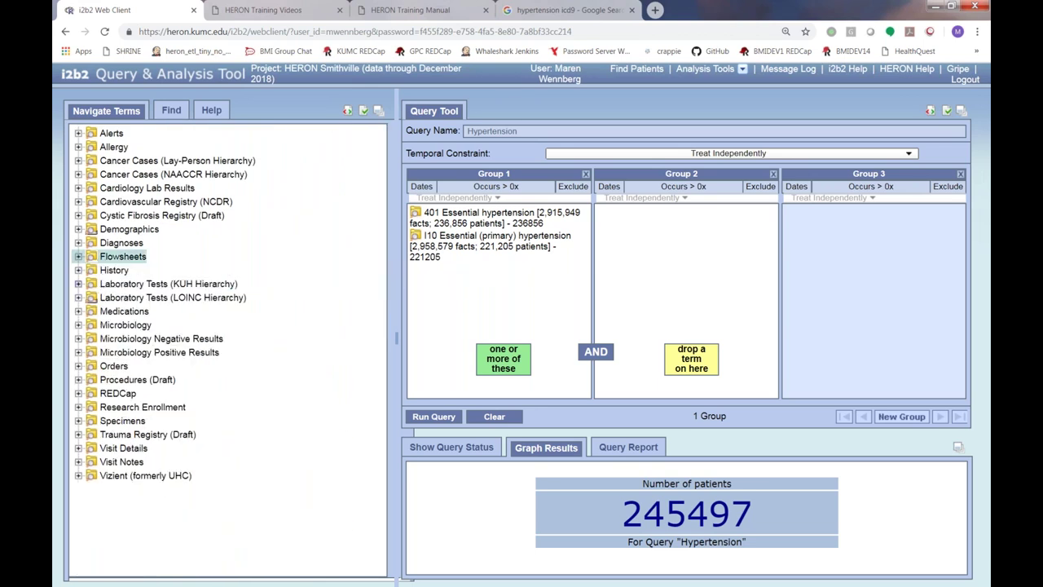
pyautogui.click(114, 271)
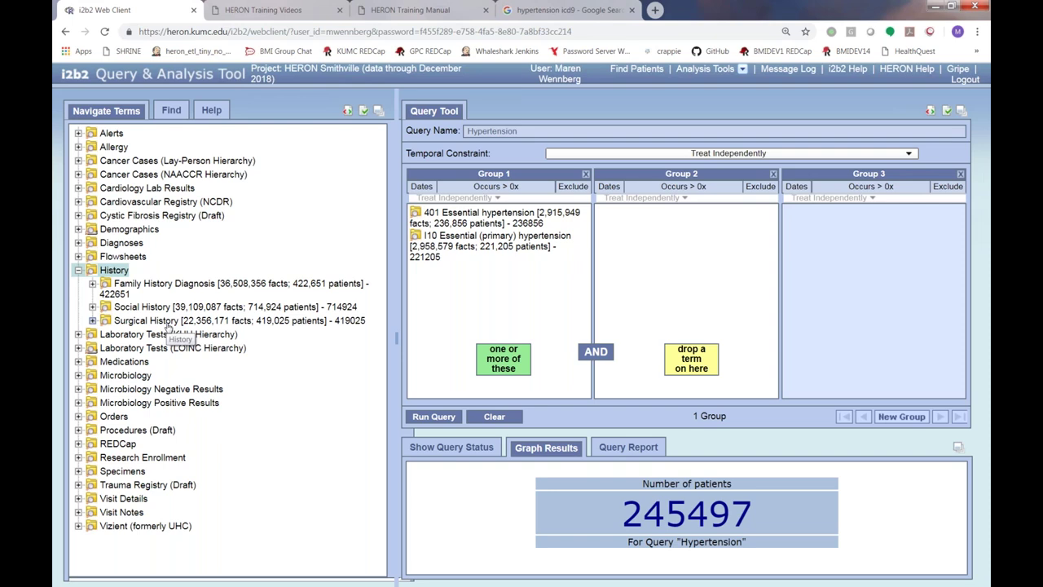
pyautogui.doubleClick(166, 289)
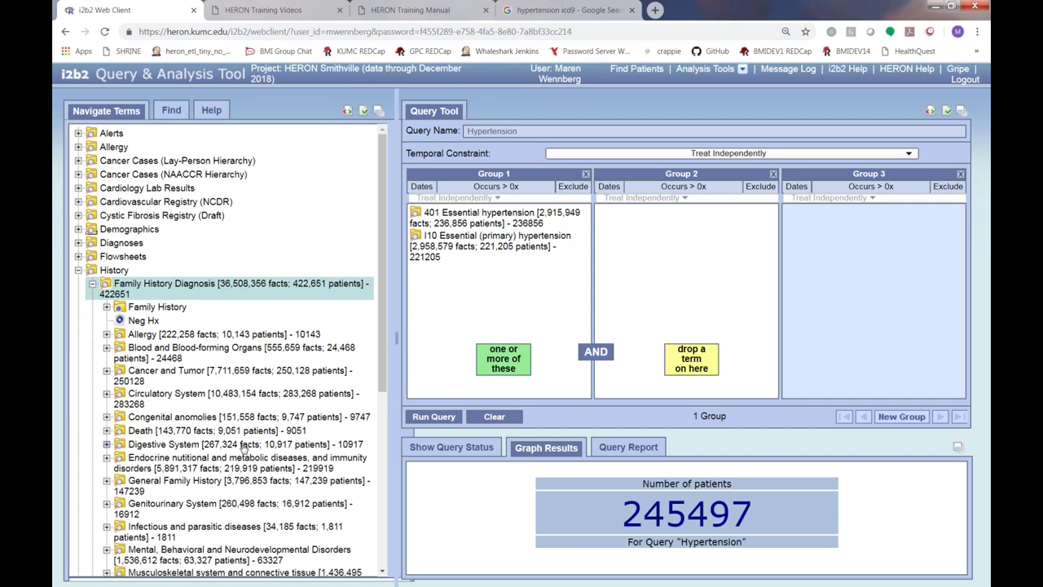
pyautogui.scroll(-3, 242, 448)
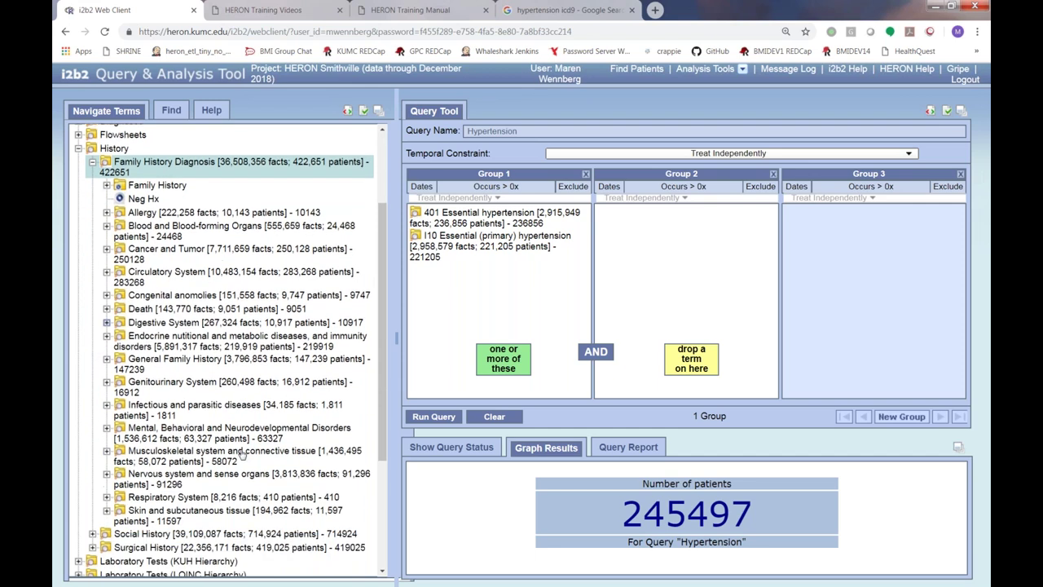
pyautogui.doubleClick(211, 277)
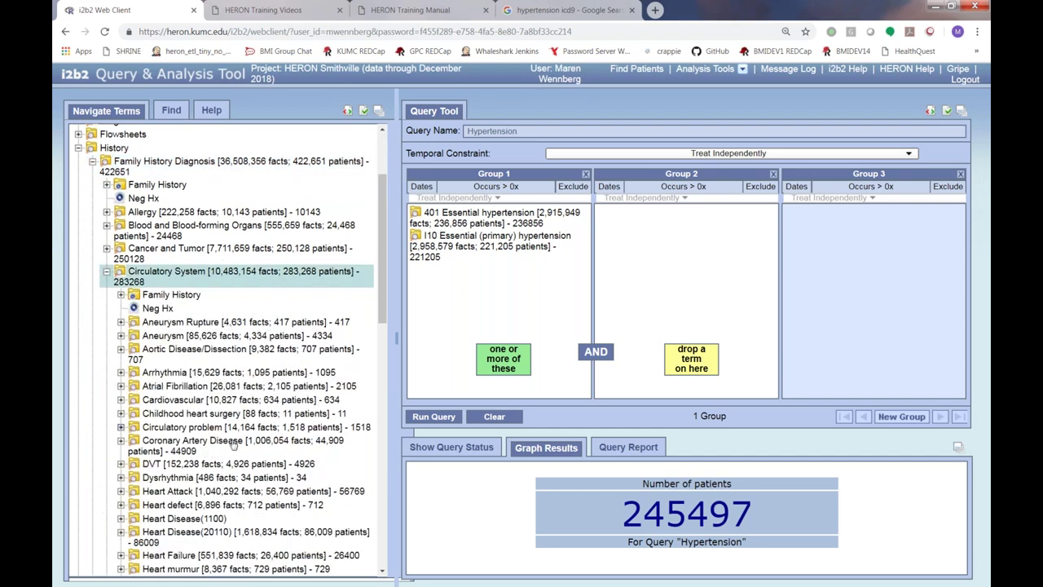
pyautogui.scroll(-1, 200, 371)
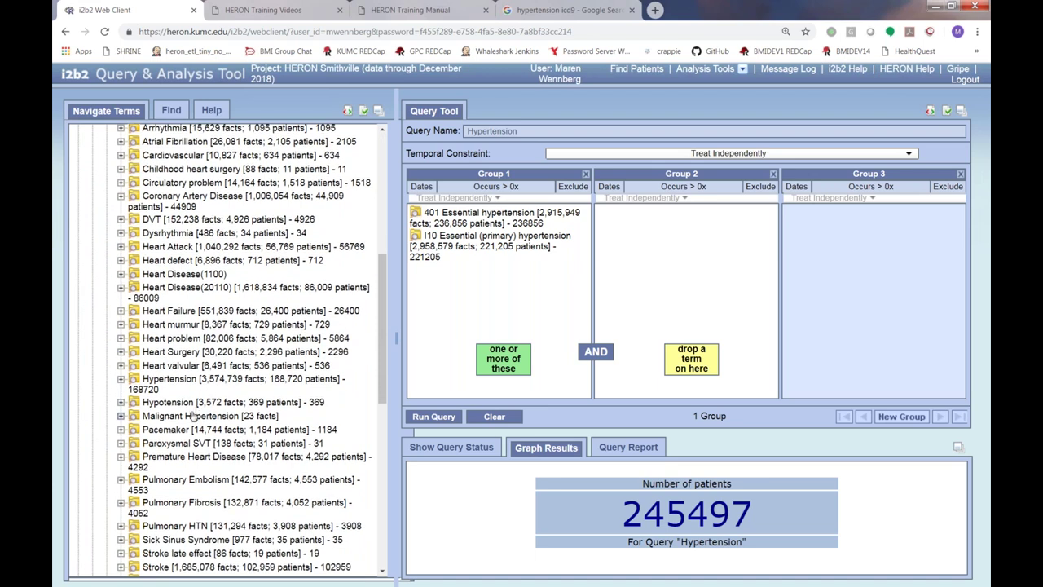
pyautogui.doubleClick(226, 382)
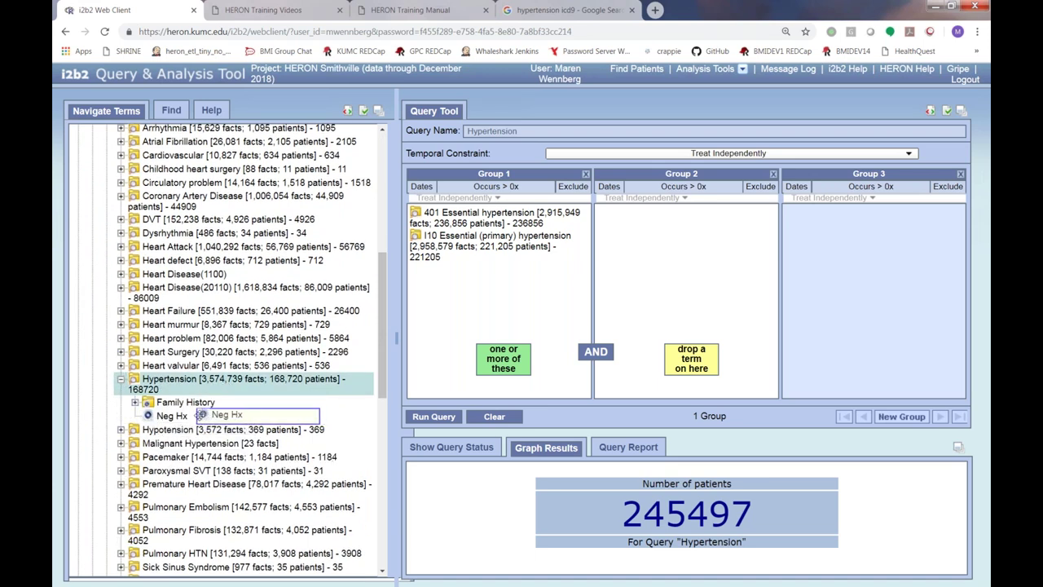
pyautogui.moveTo(159, 415); pyautogui.dragTo(641, 248)
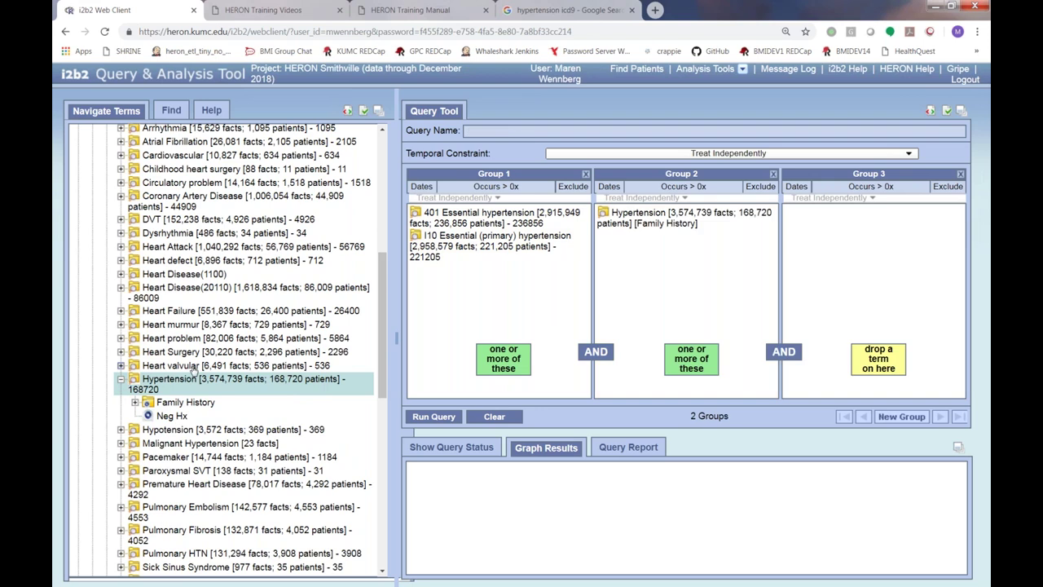
# Step: Look at the family relations (Parent: Father, Mother) under Hypertension, then collapse them
pyautogui.doubleClick(167, 403)
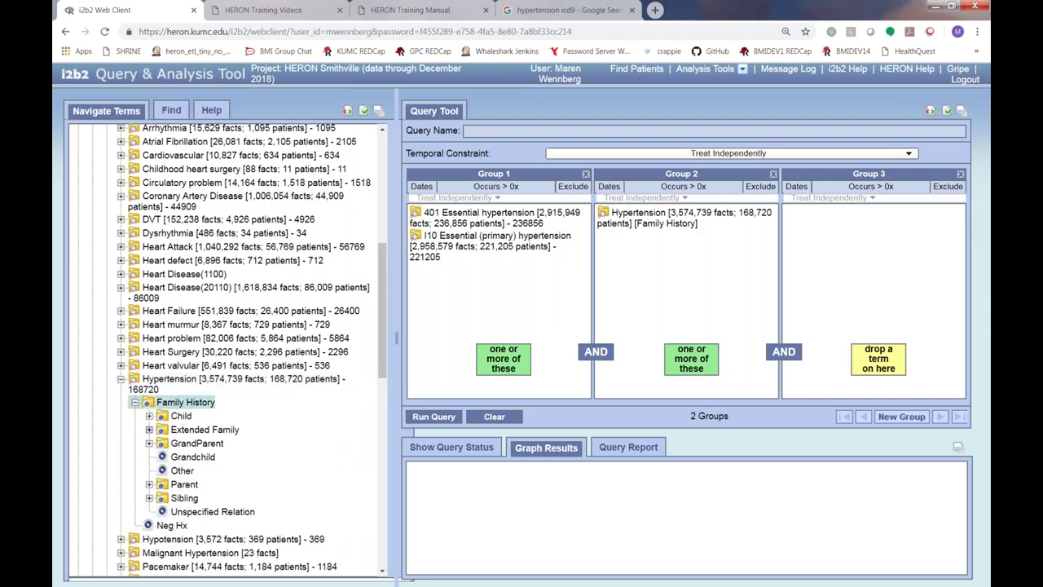
pyautogui.doubleClick(181, 484)
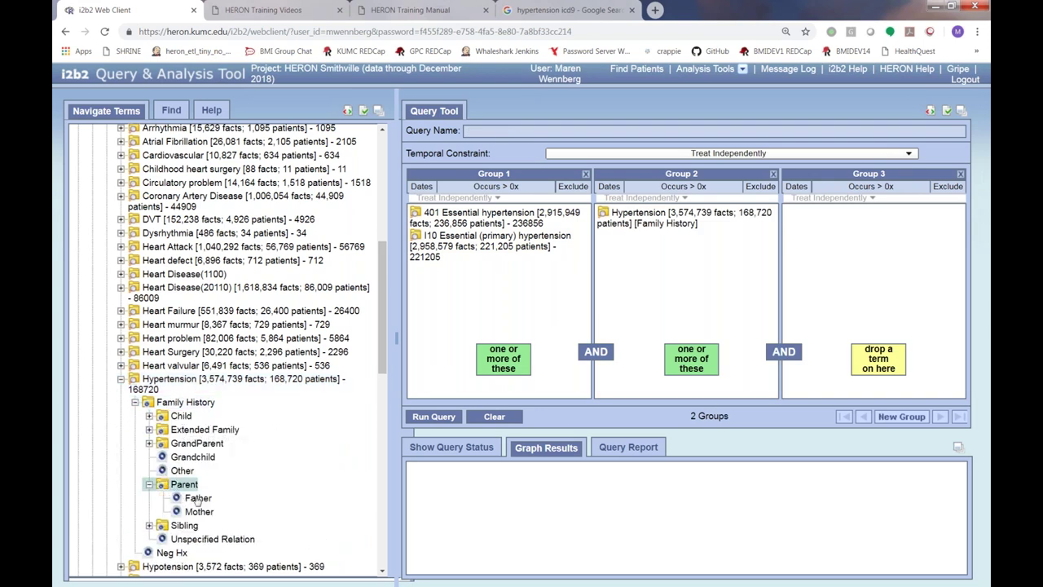
pyautogui.moveTo(197, 502)
pyautogui.mouseDown()
pyautogui.moveTo(238, 493)
pyautogui.moveTo(196, 511)
pyautogui.moveTo(186, 497)
pyautogui.mouseUp()
pyautogui.doubleClick(181, 483)
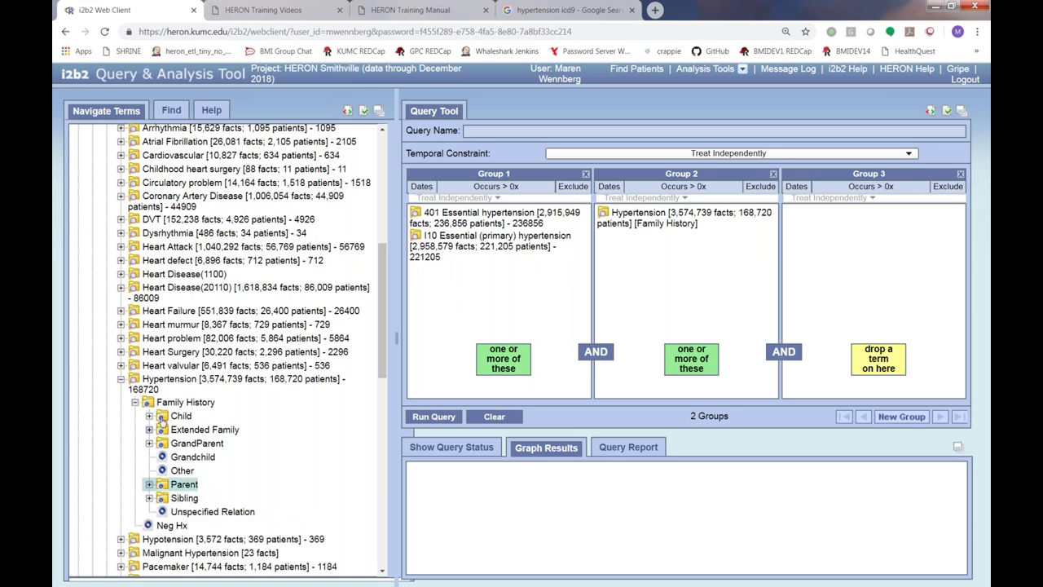
pyautogui.doubleClick(160, 394)
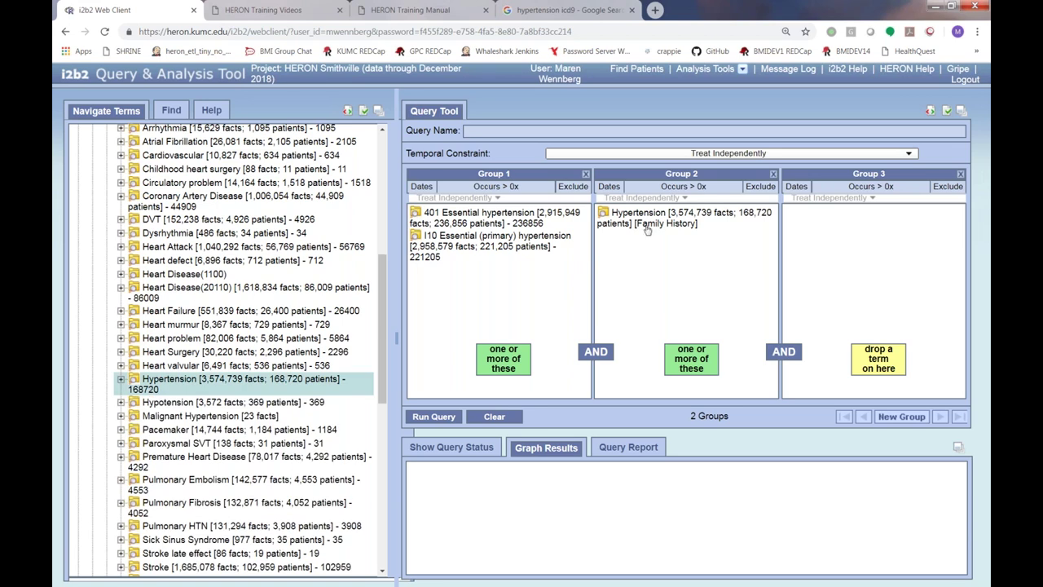
# Step: Rename the query 'Hypertension + Family Hx Hypertension' and run it for a patient count
pyautogui.click(434, 416)
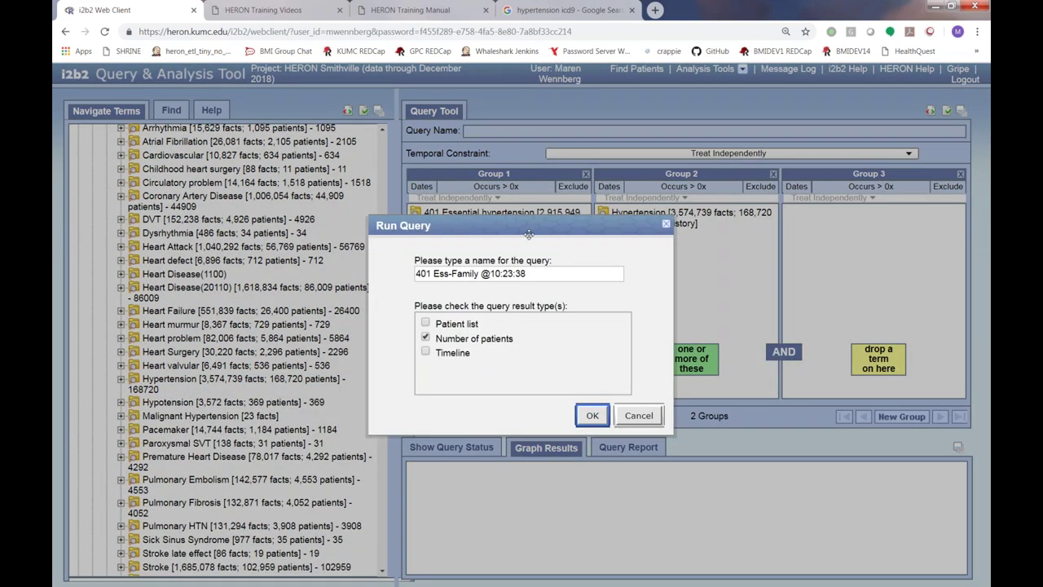
pyautogui.tripleClick(529, 279)
pyautogui.write('Hypertension + Family Hx Hyper')
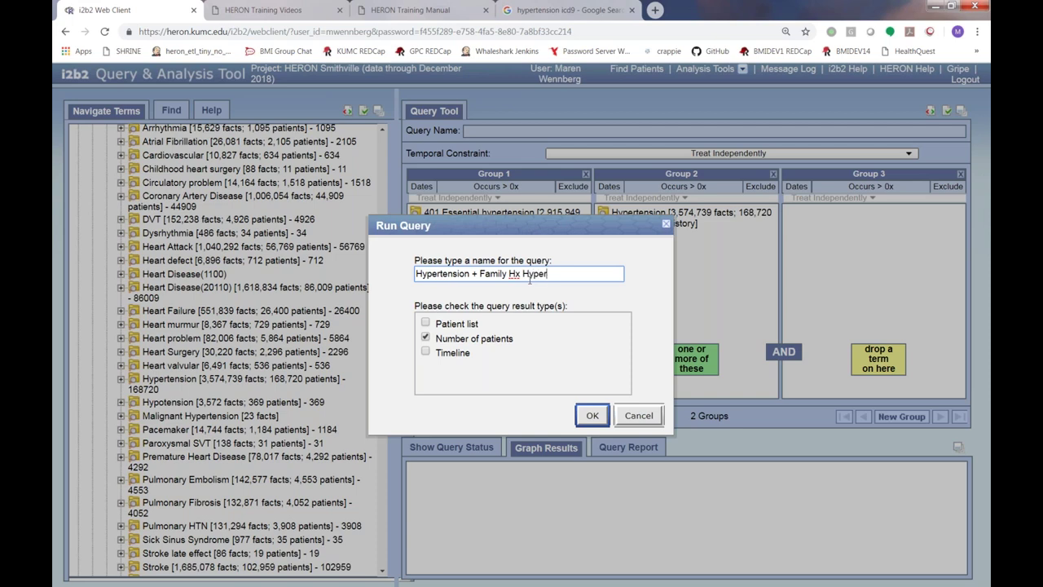
pyautogui.click(588, 415)
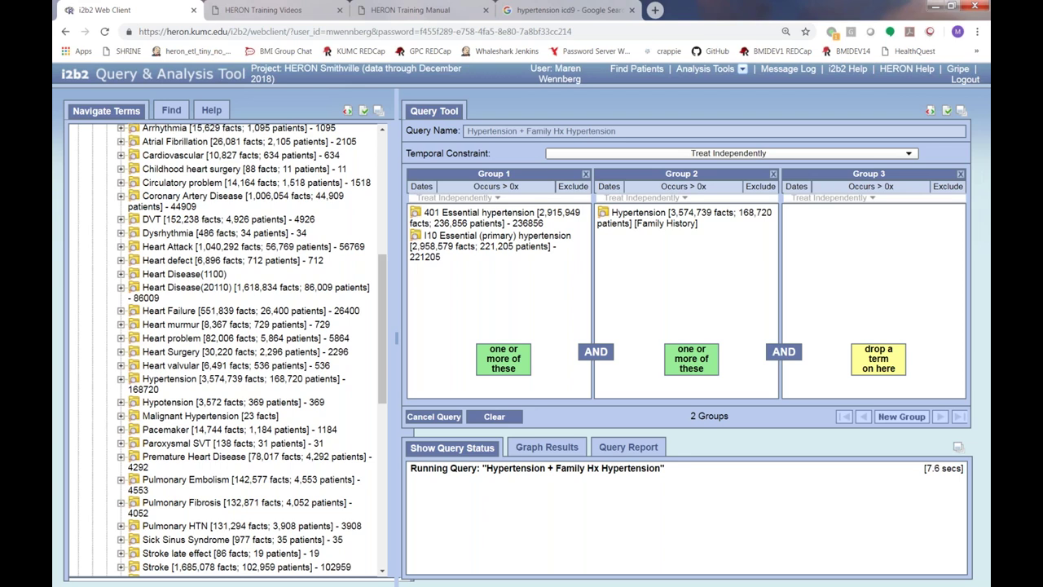
# Step: Browse History > Social History > Tobacco Usage, then fold History away while the 71,767-patient result arrives
pyautogui.scroll(5, 261, 339)
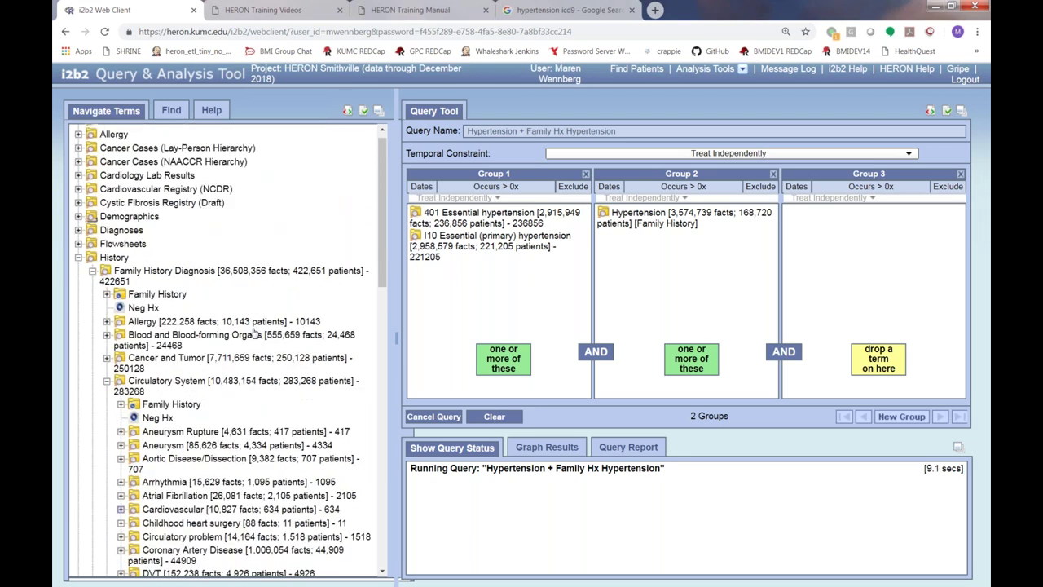
pyautogui.click(78, 269)
pyautogui.click(79, 270)
pyautogui.click(92, 282)
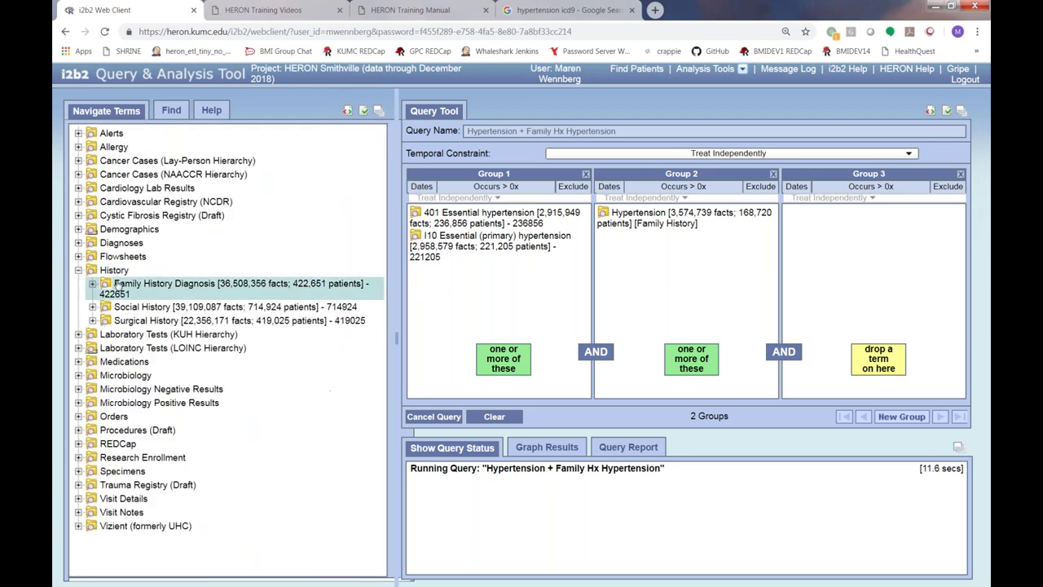
pyautogui.doubleClick(165, 309)
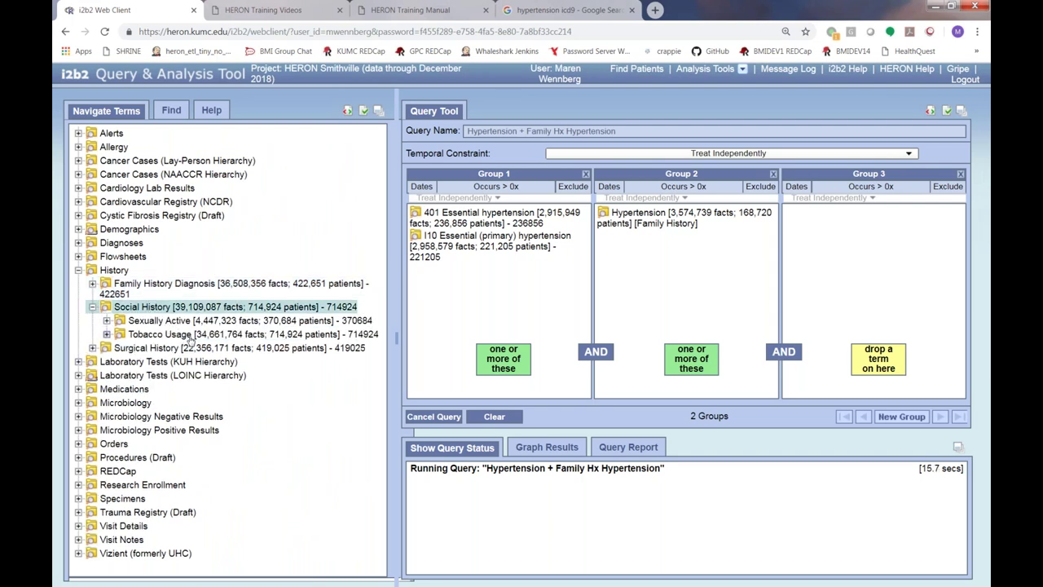
pyautogui.doubleClick(189, 335)
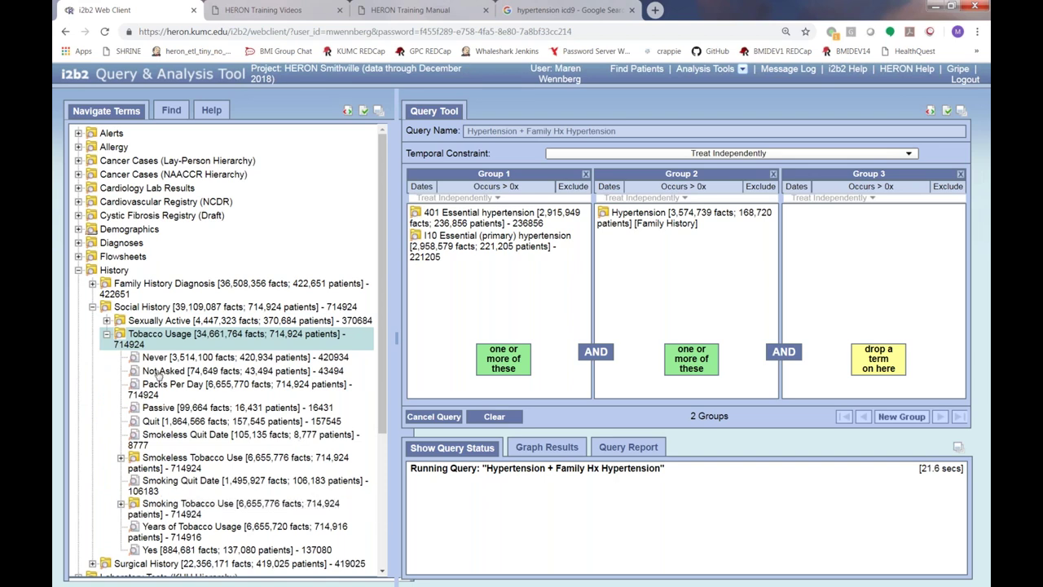
pyautogui.doubleClick(125, 342)
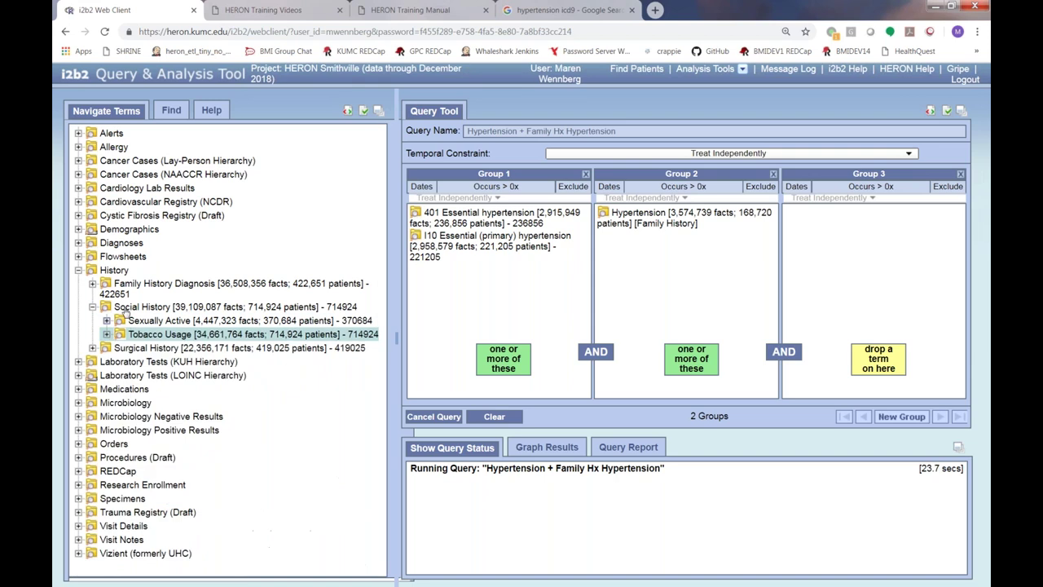
pyautogui.doubleClick(122, 308)
pyautogui.doubleClick(110, 271)
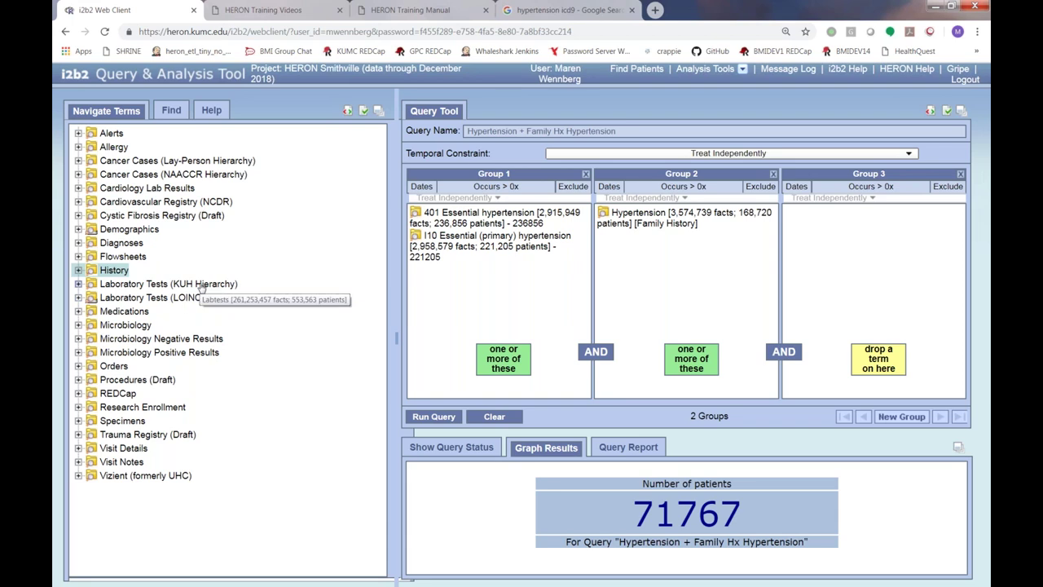
# Step: Browse Laboratory Tests (KUH Hierarchy) > CHEMISTRY (KUH) > 198-GENERAL CHEMISTRY lab terms
pyautogui.click(201, 284)
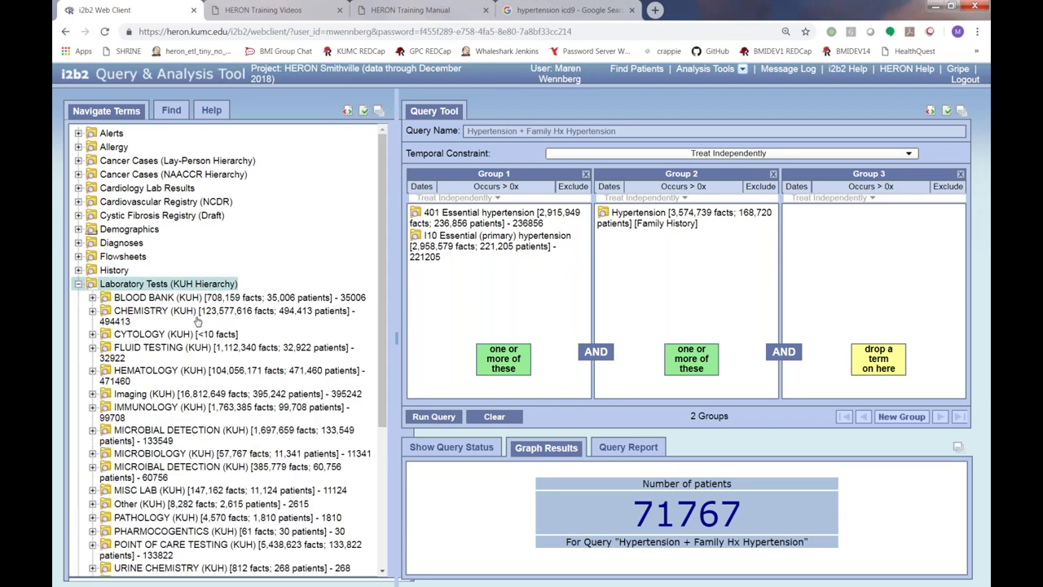
pyautogui.scroll(-3, 283, 478)
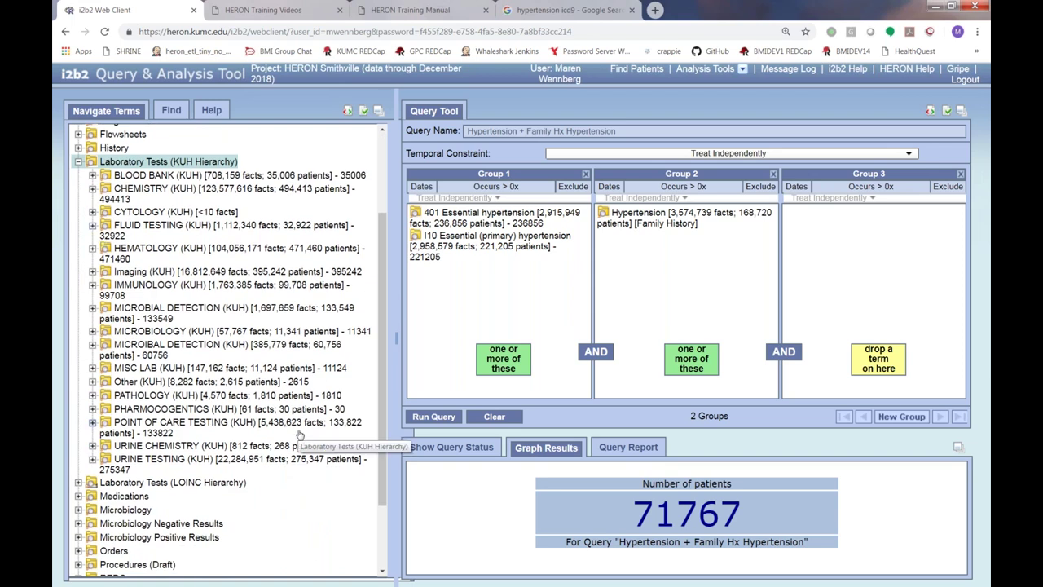
pyautogui.click(173, 192)
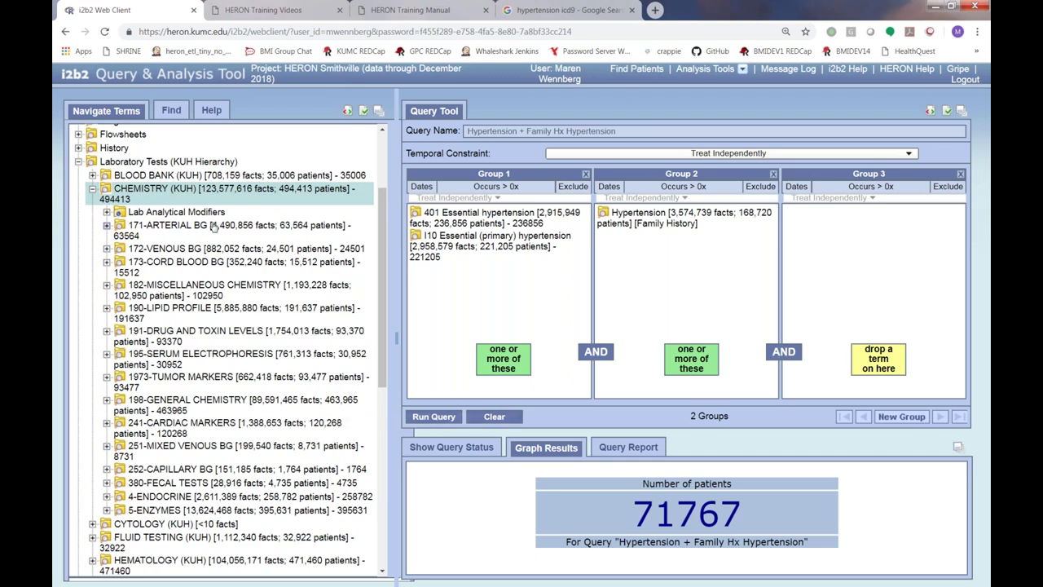
pyautogui.click(196, 403)
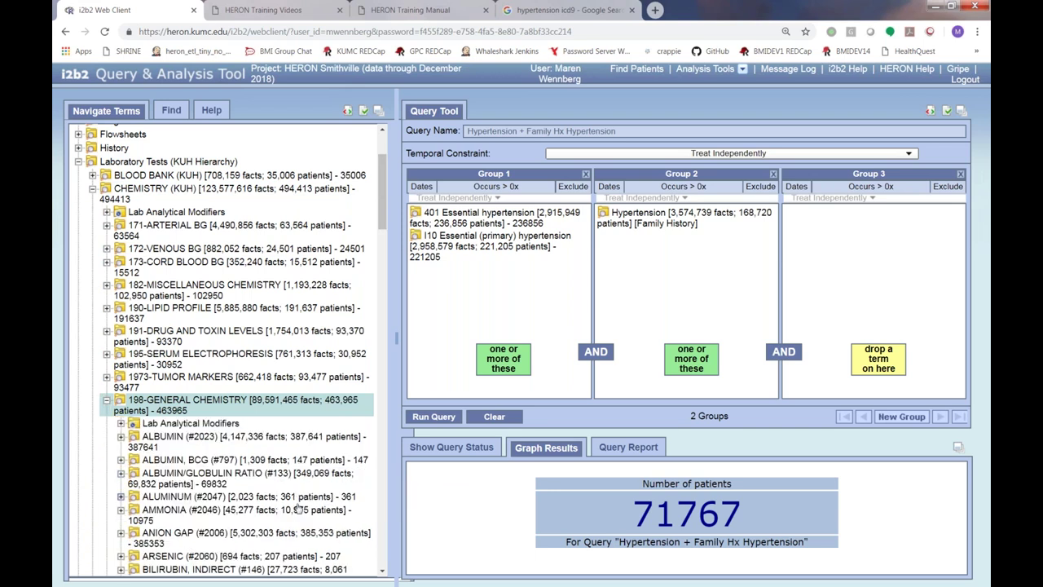
pyautogui.scroll(-3, 298, 509)
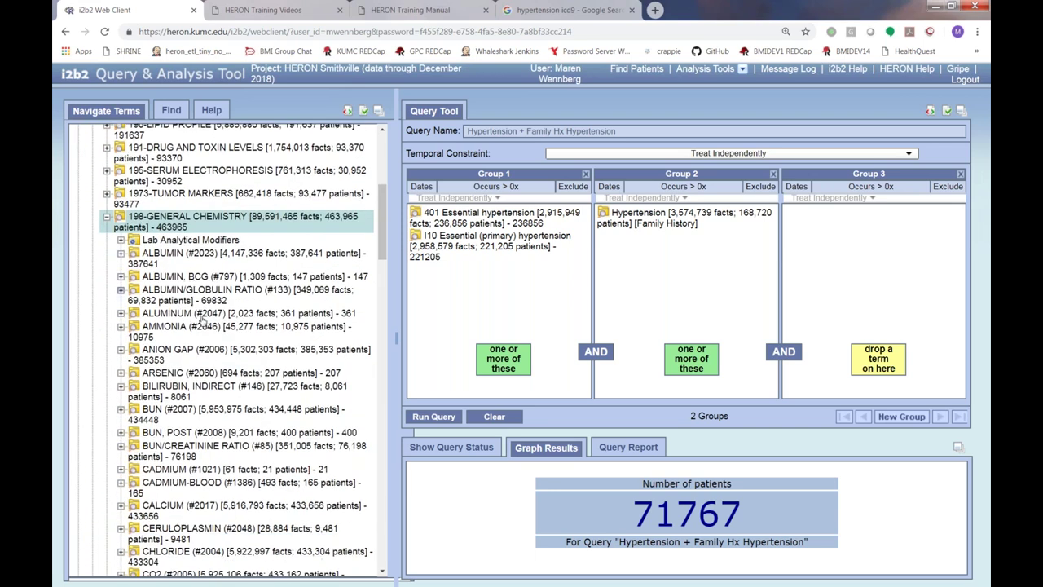
pyautogui.scroll(-3, 247, 462)
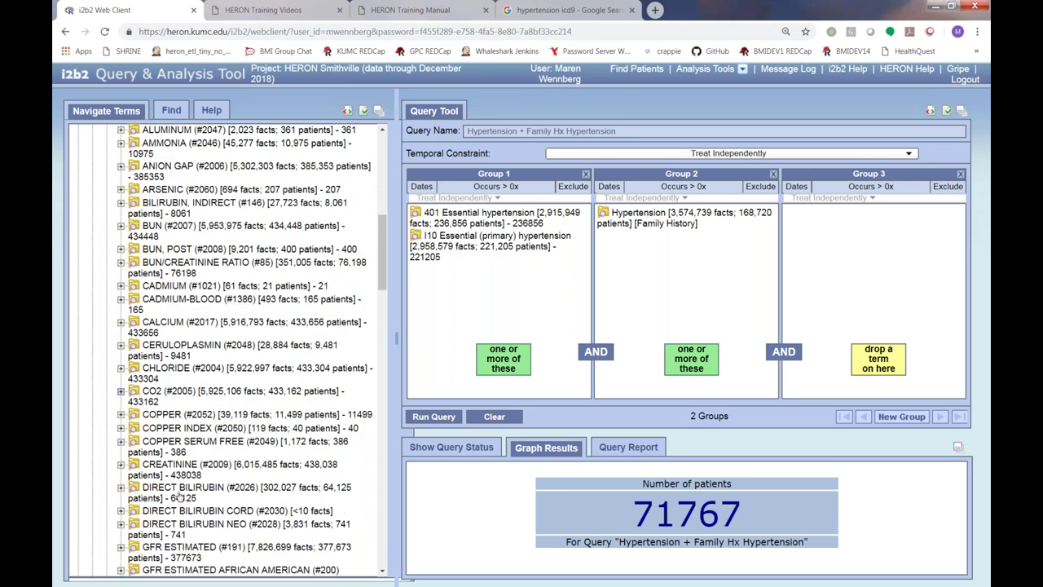
pyautogui.scroll(-8, 189, 456)
pyautogui.scroll(15, 200, 421)
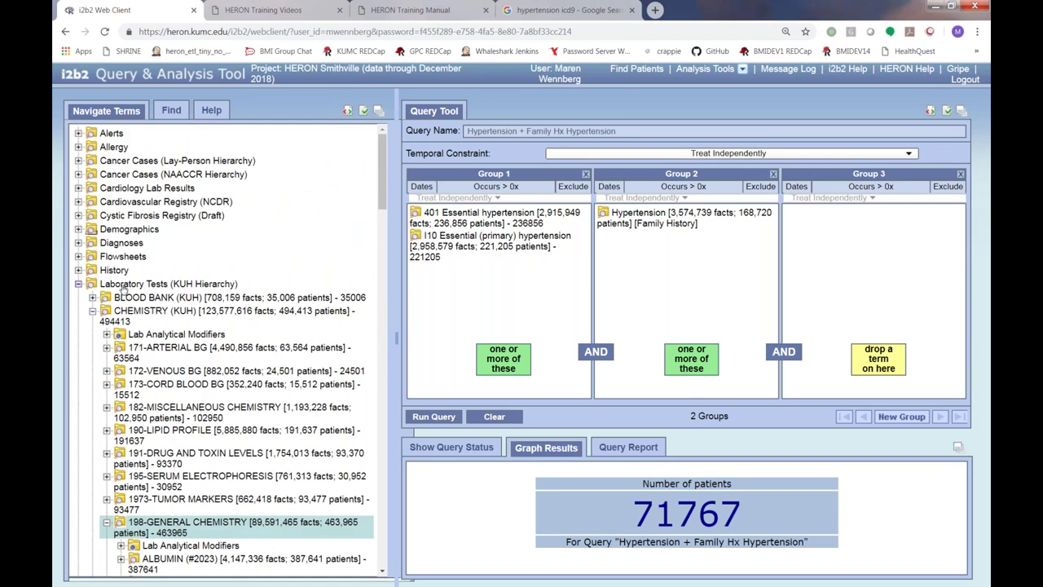
# Step: Collapse the KUH hierarchy and open Laboratory Tests (LOINC Hierarchy) to see its categories
pyautogui.click(122, 286)
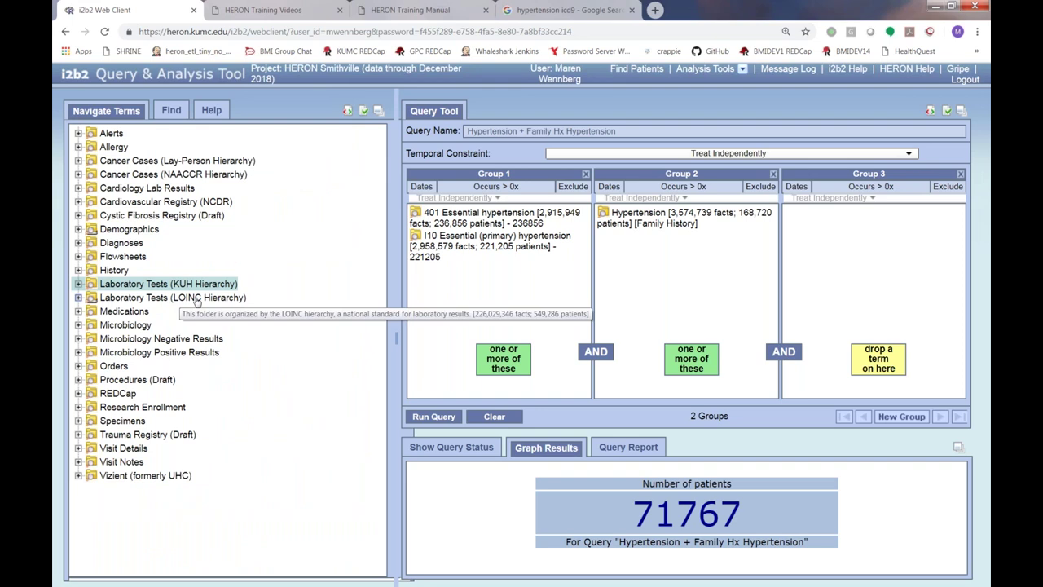
pyautogui.click(196, 298)
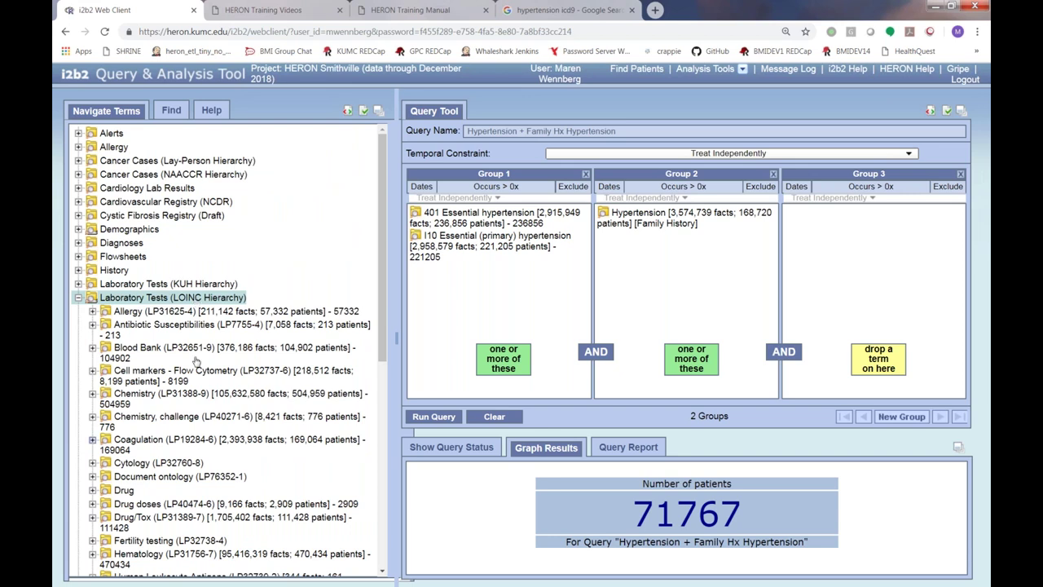
pyautogui.scroll(-3, 151, 509)
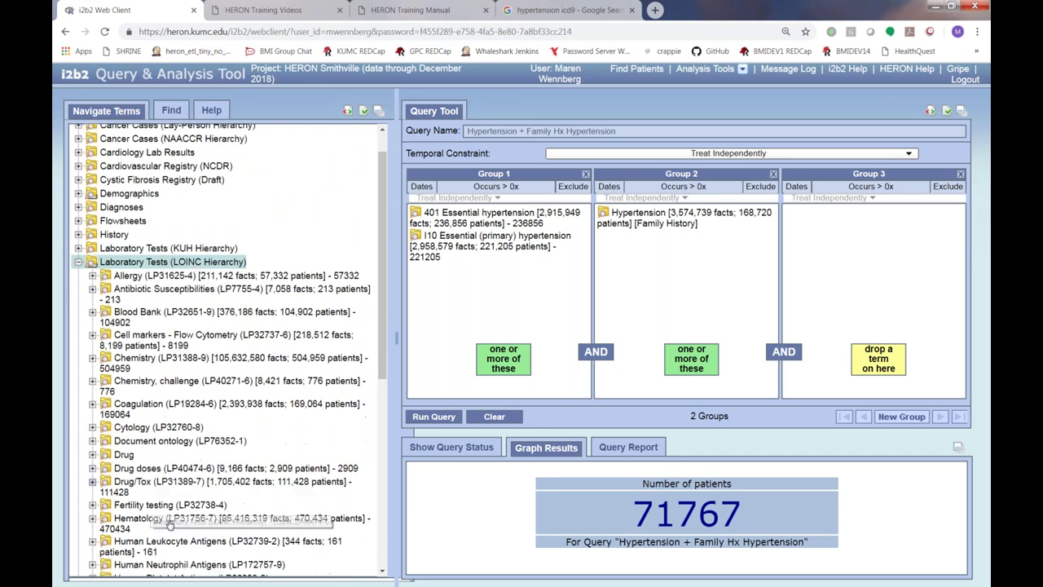
pyautogui.scroll(2, 183, 444)
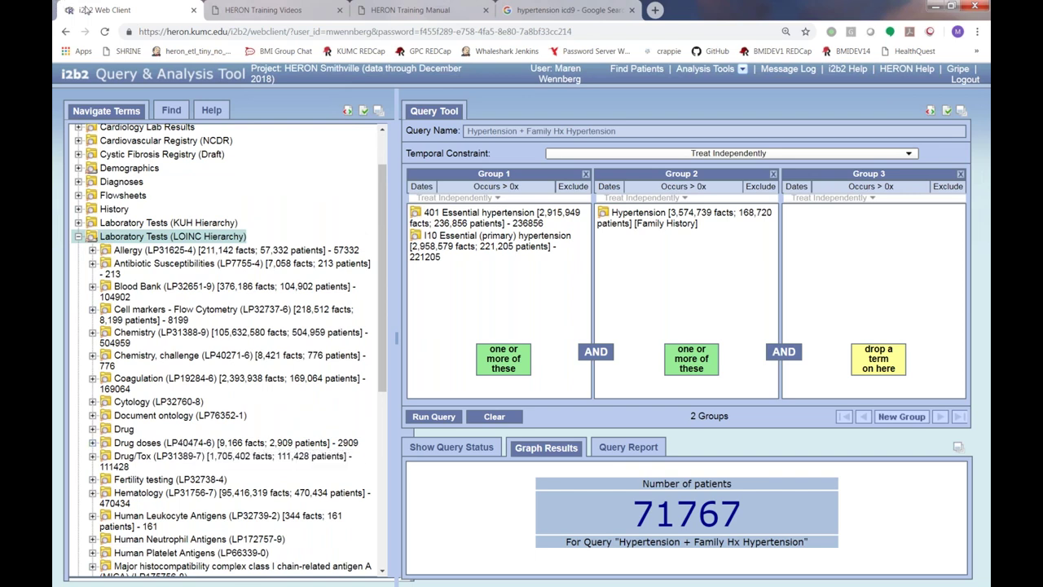
# Step: Collapse the LOINC hierarchy and look through the Medications folder
pyautogui.click(114, 238)
pyautogui.click(79, 311)
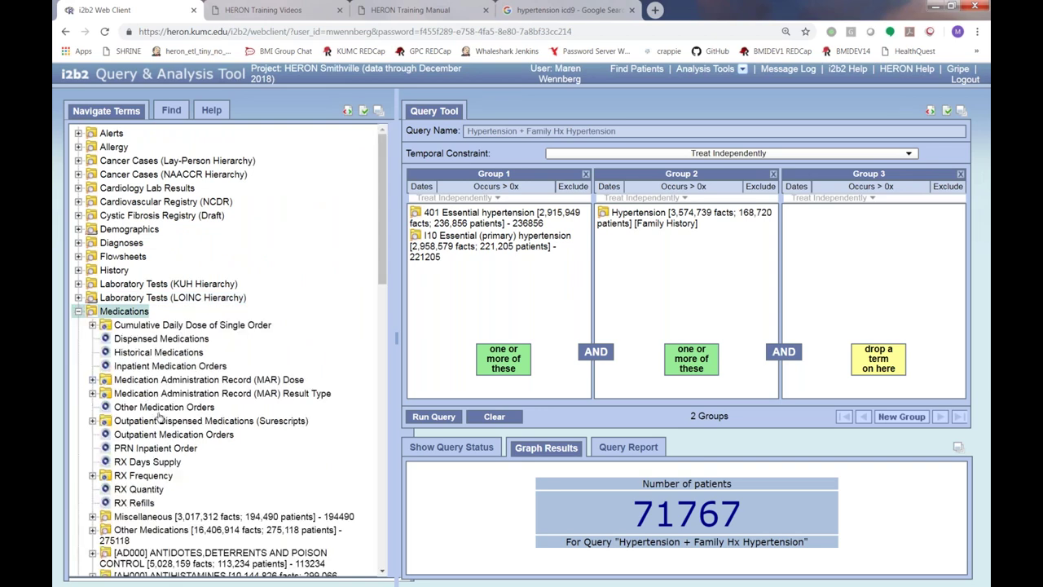
pyautogui.scroll(-3, 155, 411)
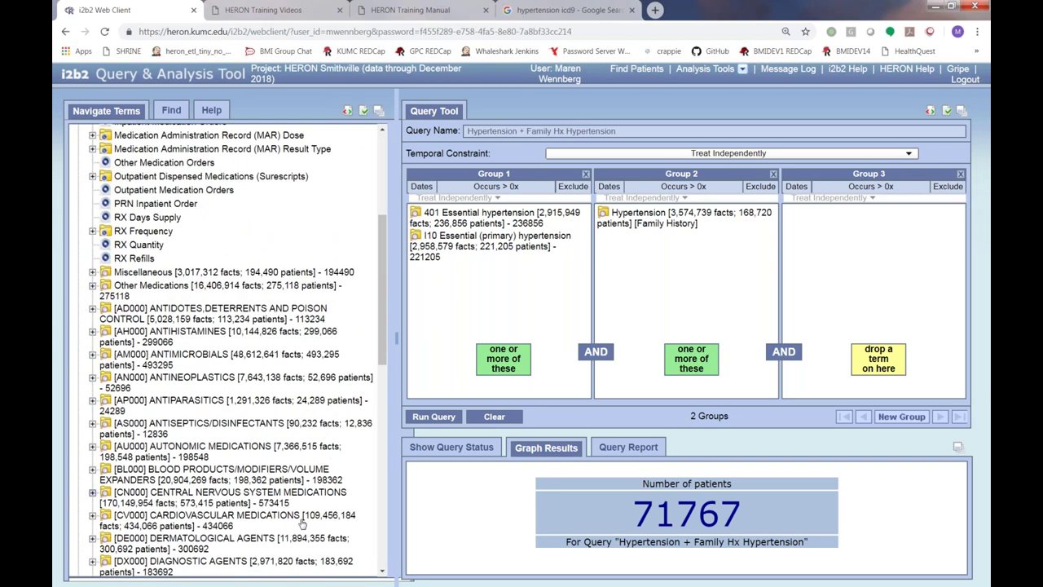
pyautogui.scroll(-3, 303, 526)
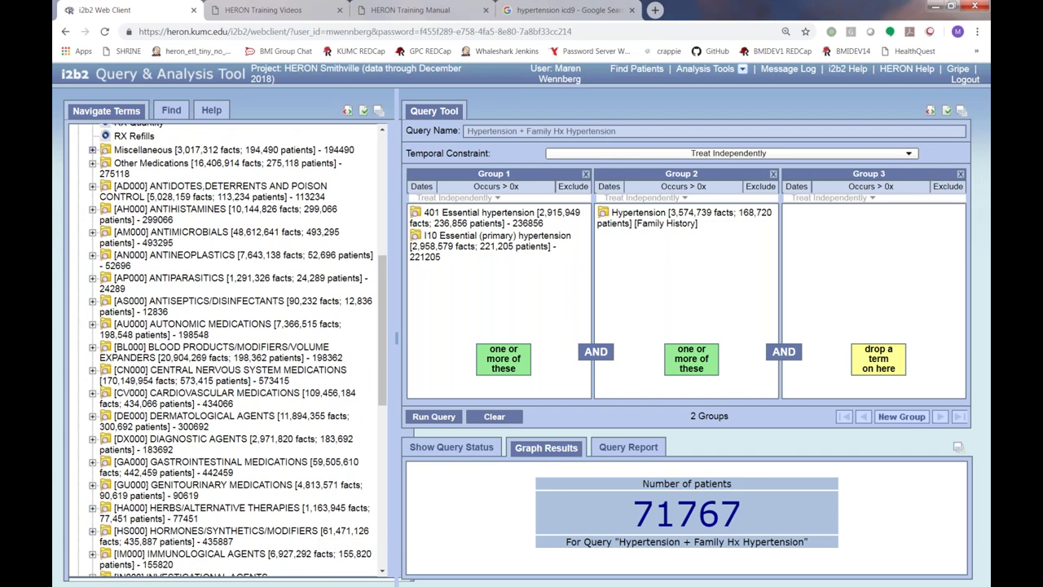
pyautogui.scroll(6, 287, 431)
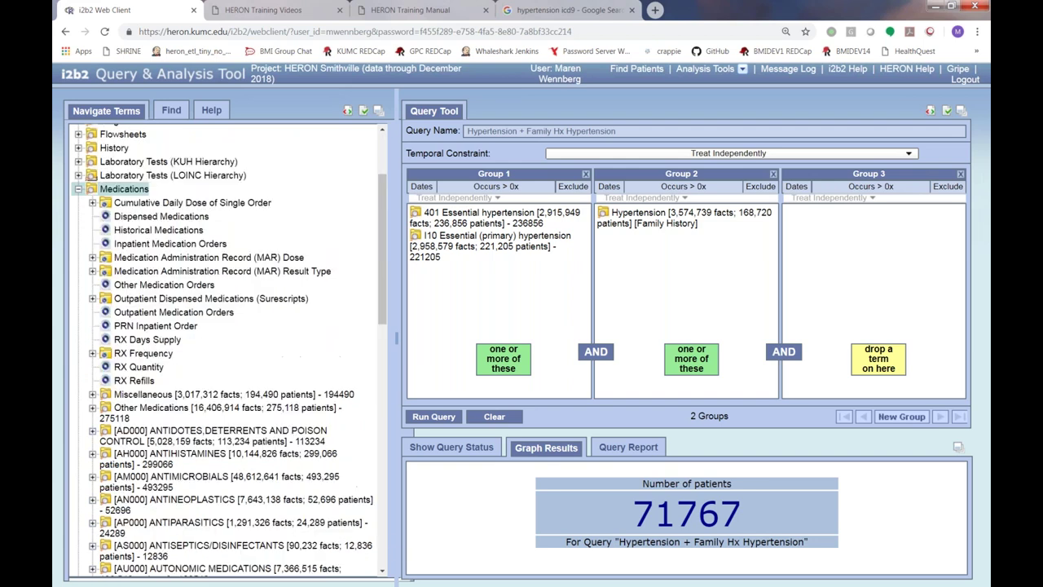
pyautogui.click(120, 189)
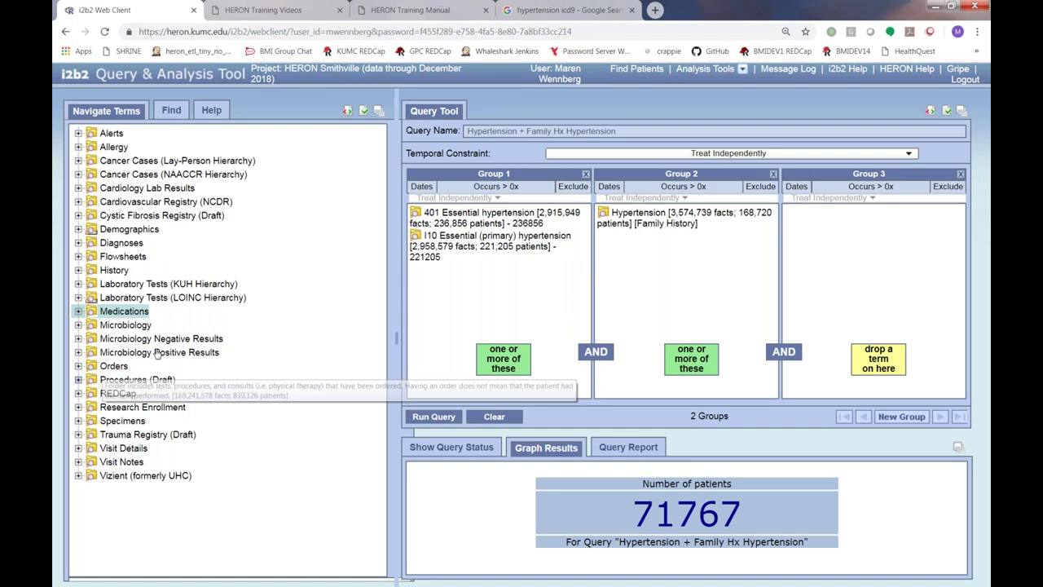
# Step: Look through Orders and Consult, then open Procedures (Draft) showing CPT-4, HCPCS, ICD-10-PCS and ICD-9-CM
pyautogui.click(114, 366)
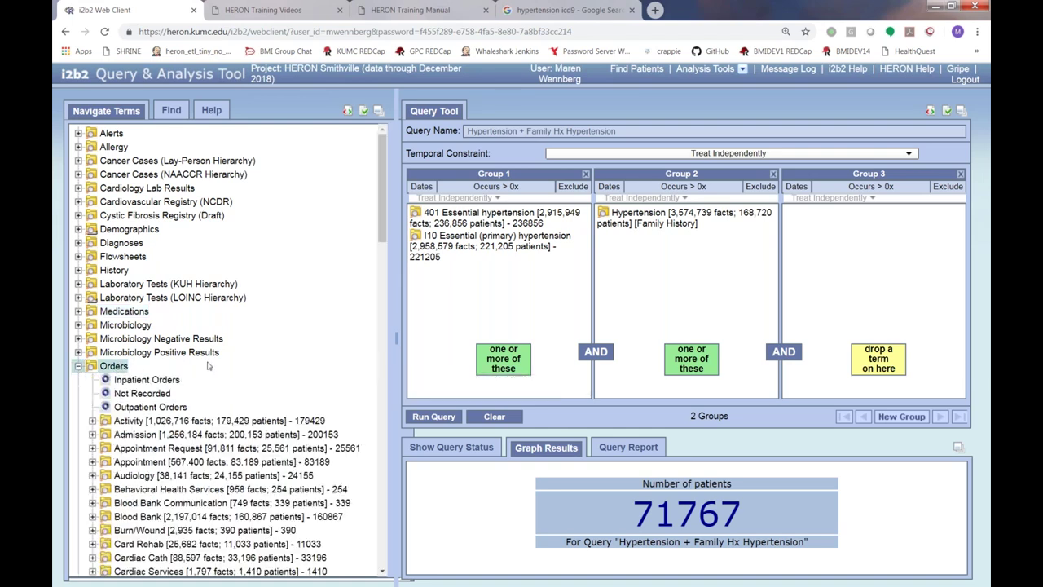
pyautogui.scroll(-3, 213, 314)
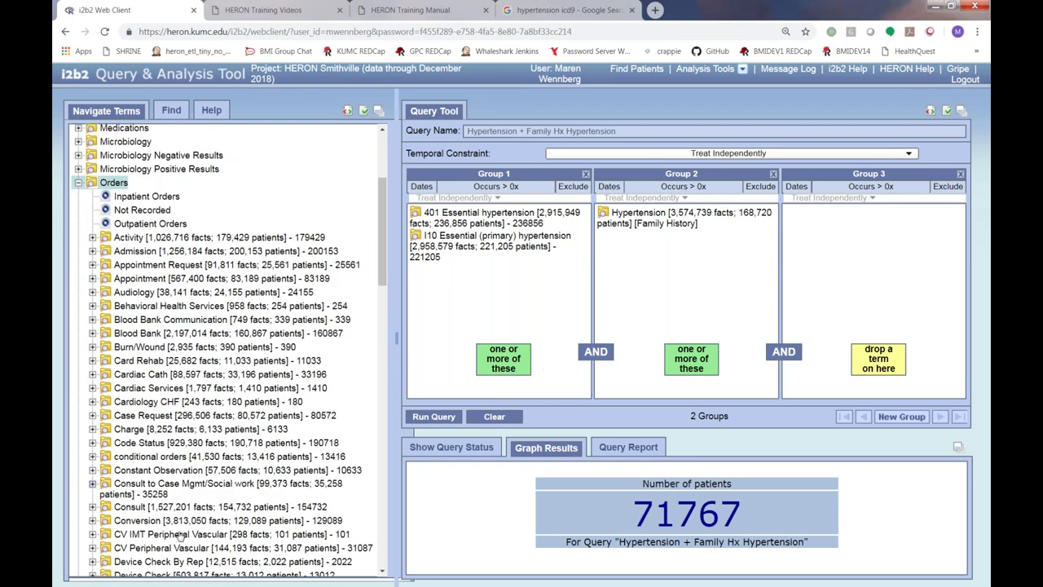
pyautogui.scroll(-1, 191, 547)
pyautogui.click(204, 446)
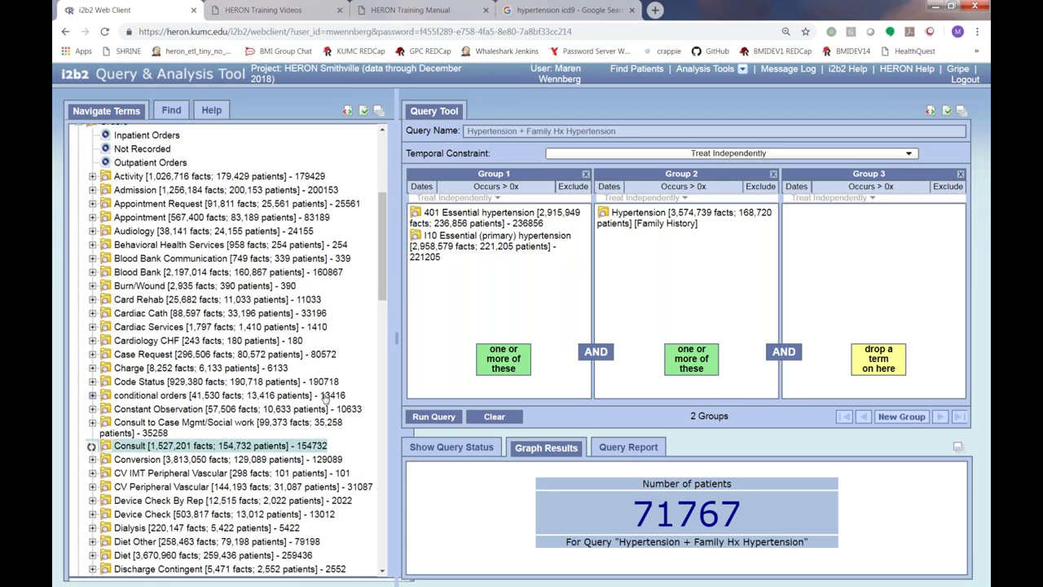
pyautogui.scroll(-1, 281, 461)
pyautogui.scroll(-1, 273, 472)
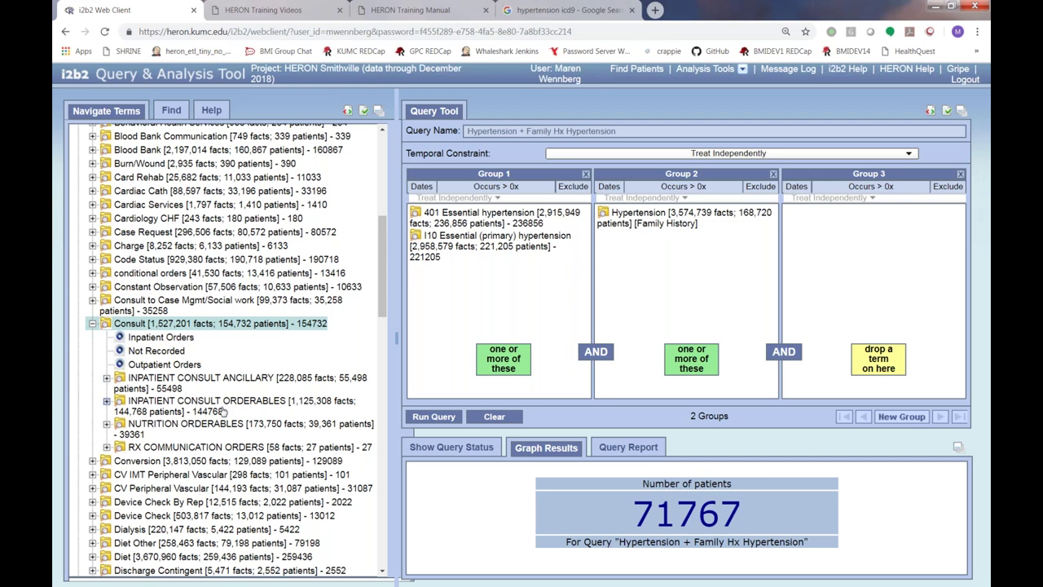
pyautogui.click(134, 325)
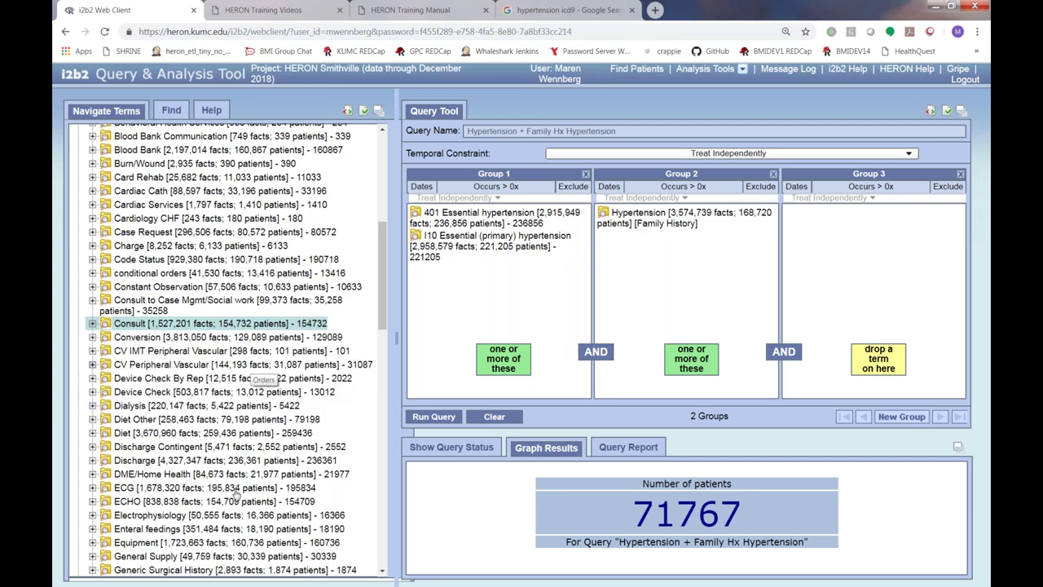
pyautogui.scroll(5, 208, 432)
pyautogui.click(106, 308)
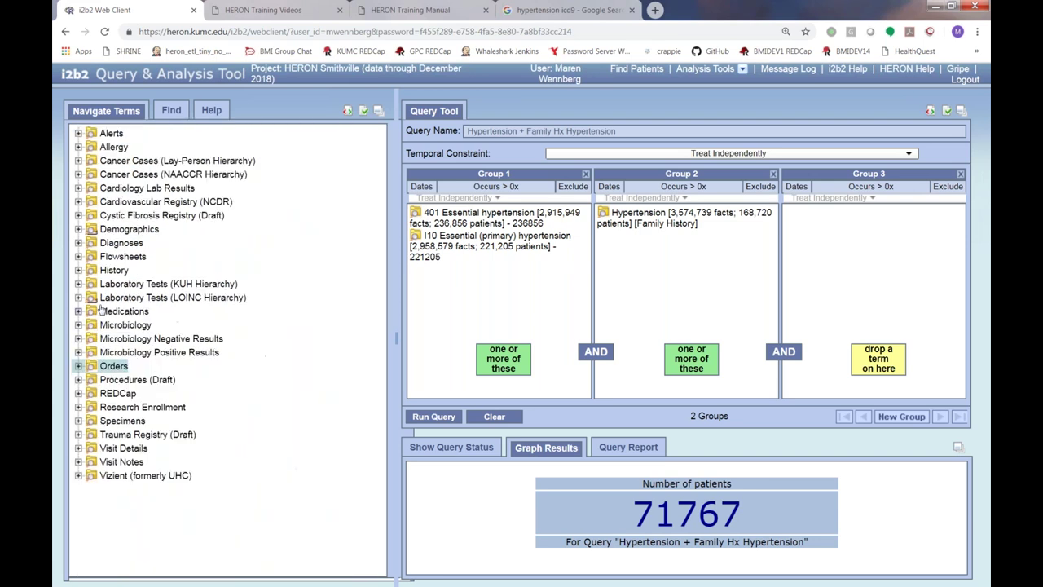
pyautogui.click(162, 380)
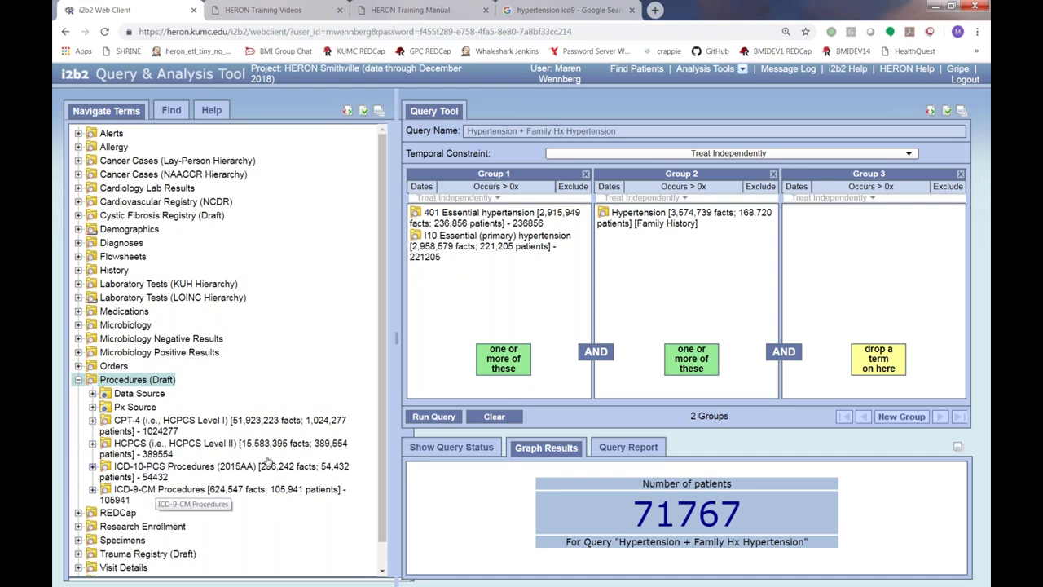
# Step: Collapse Procedures (Draft), then briefly expand and collapse the REDCap and Specimens folders
pyautogui.click(139, 380)
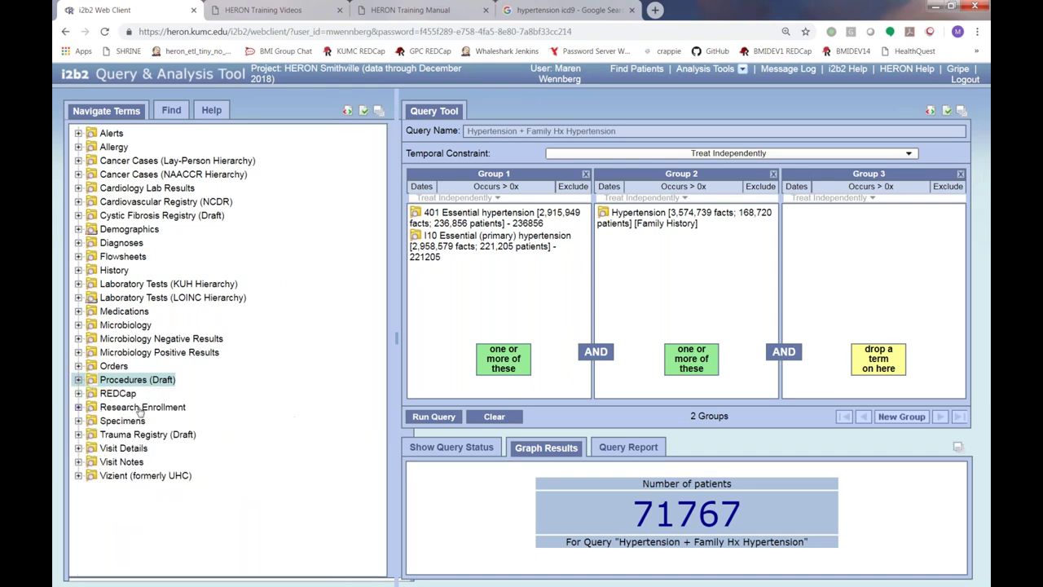
pyautogui.click(118, 393)
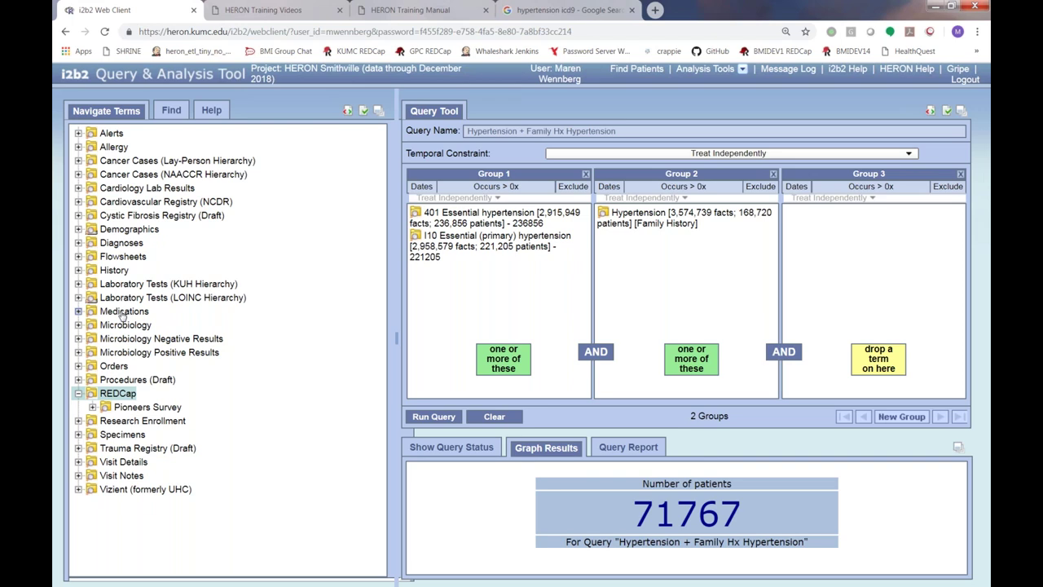
pyautogui.click(119, 397)
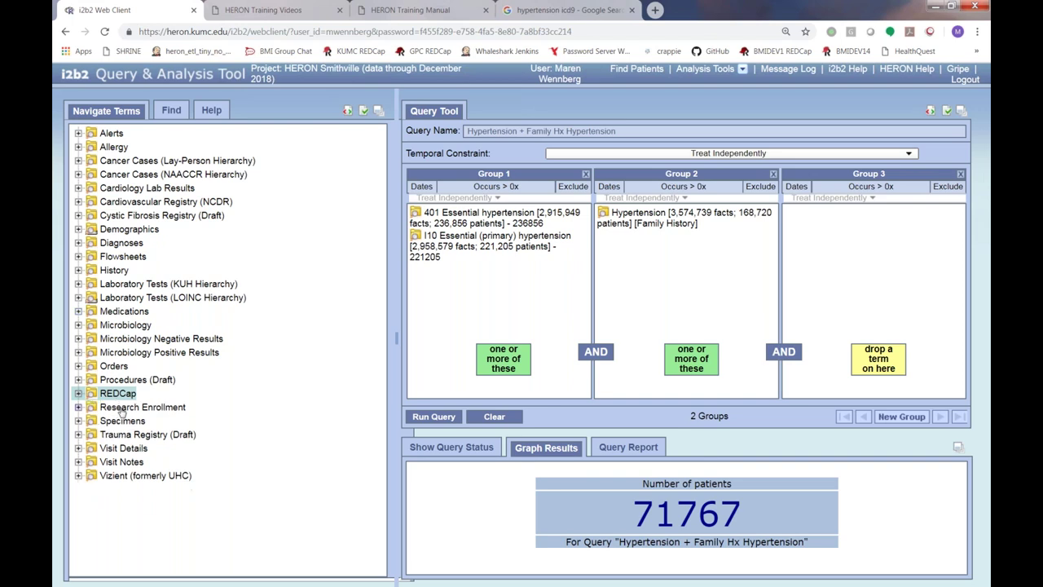
pyautogui.doubleClick(122, 420)
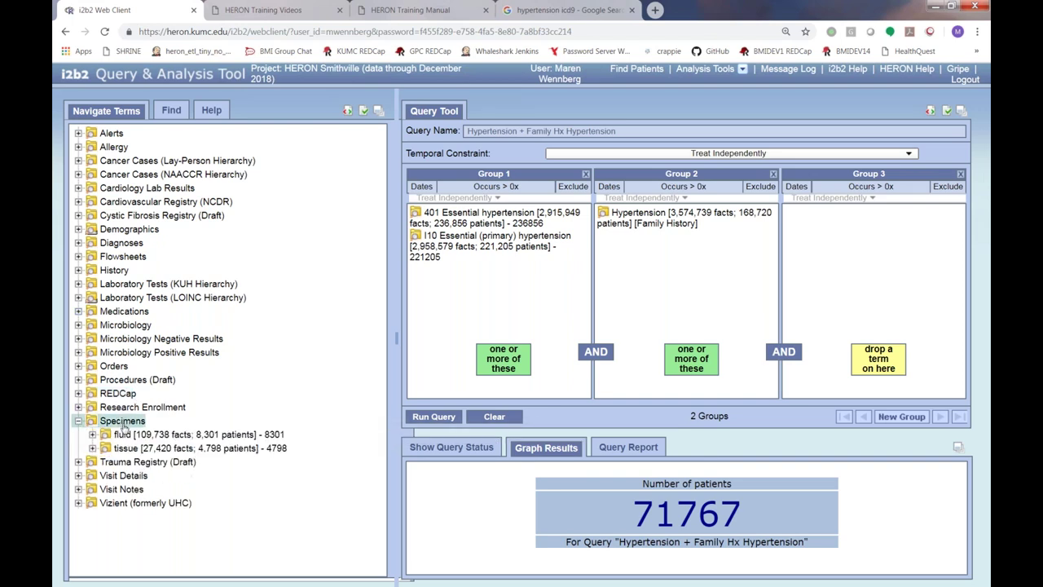
pyautogui.doubleClick(121, 422)
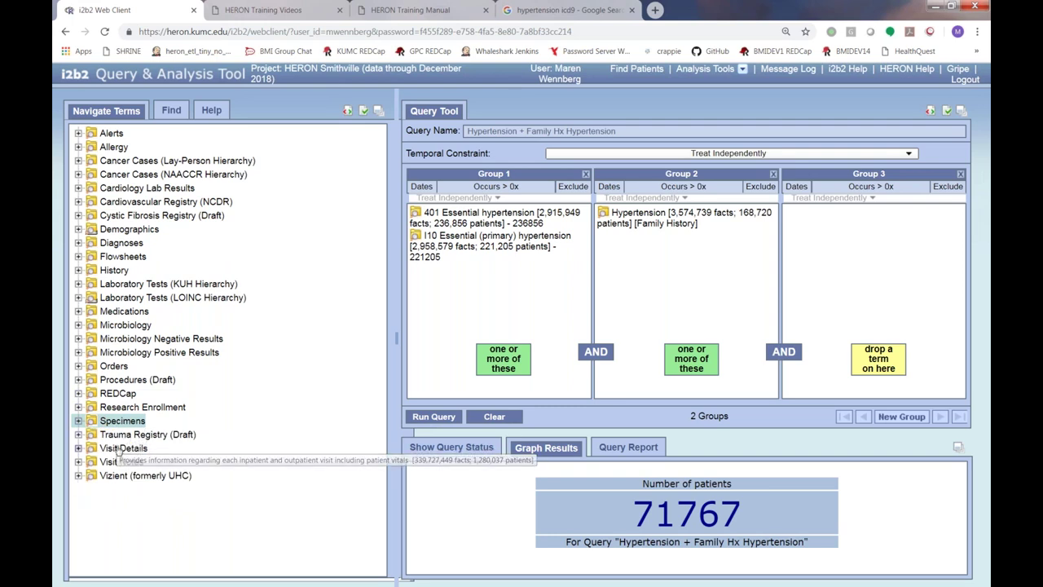
# Step: Browse the Visit Details and Visit Vitals measurements, then collapse both folders
pyautogui.doubleClick(122, 448)
pyautogui.scroll(-2, 163, 352)
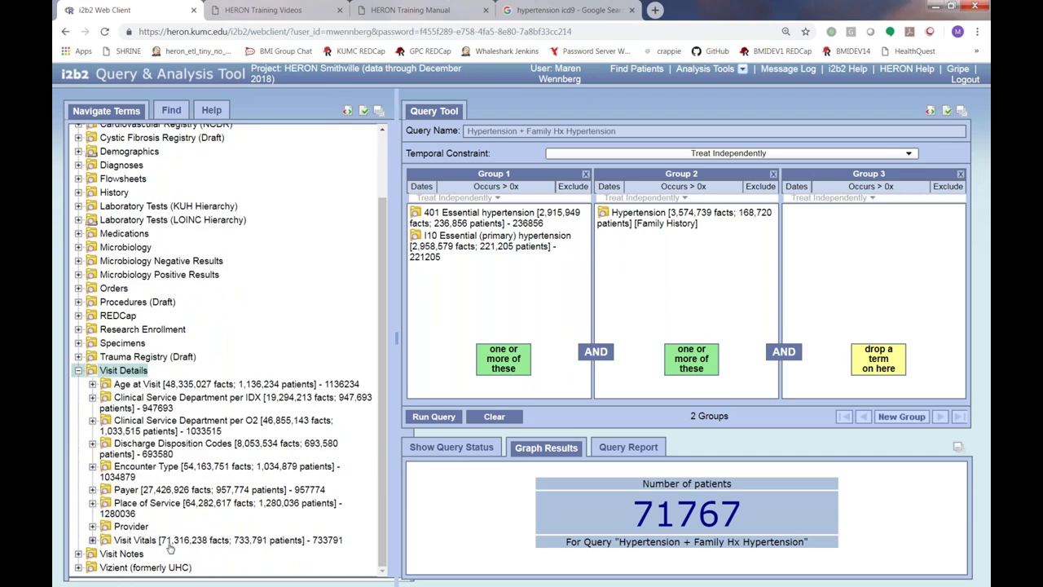
pyautogui.doubleClick(203, 539)
pyautogui.scroll(-5, 213, 507)
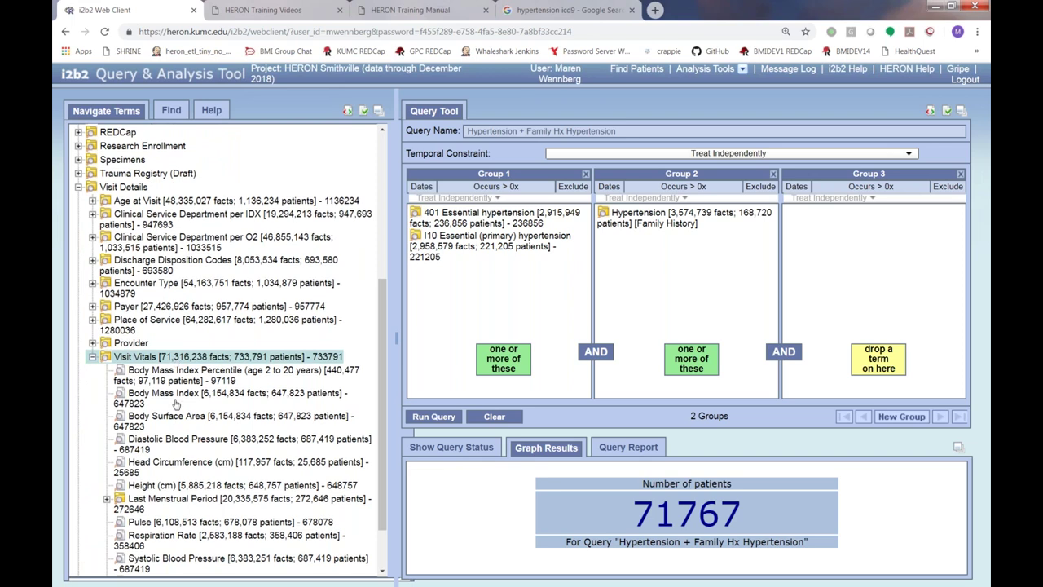
pyautogui.scroll(-1, 193, 520)
pyautogui.doubleClick(128, 299)
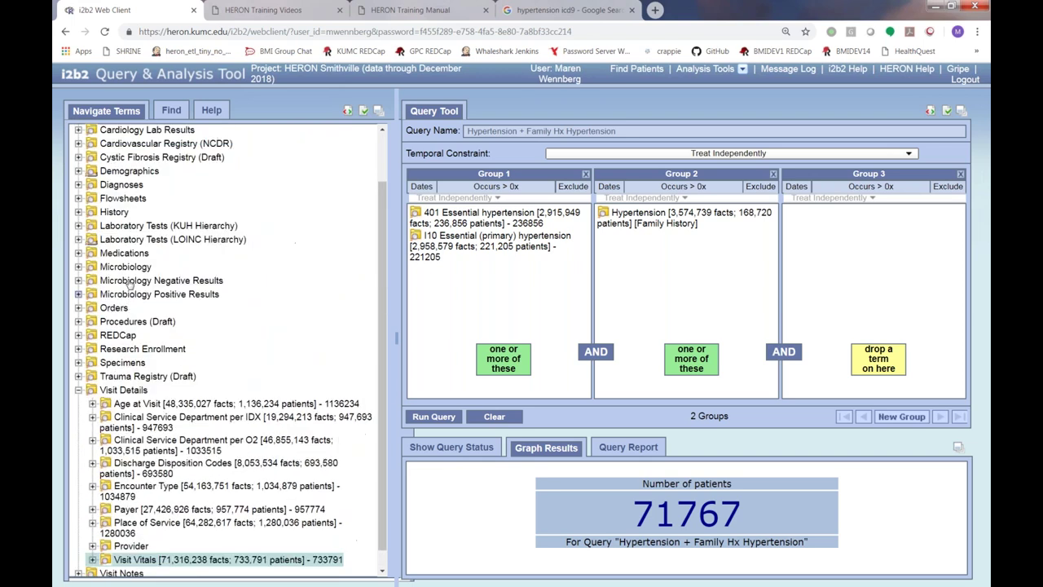
pyautogui.doubleClick(106, 434)
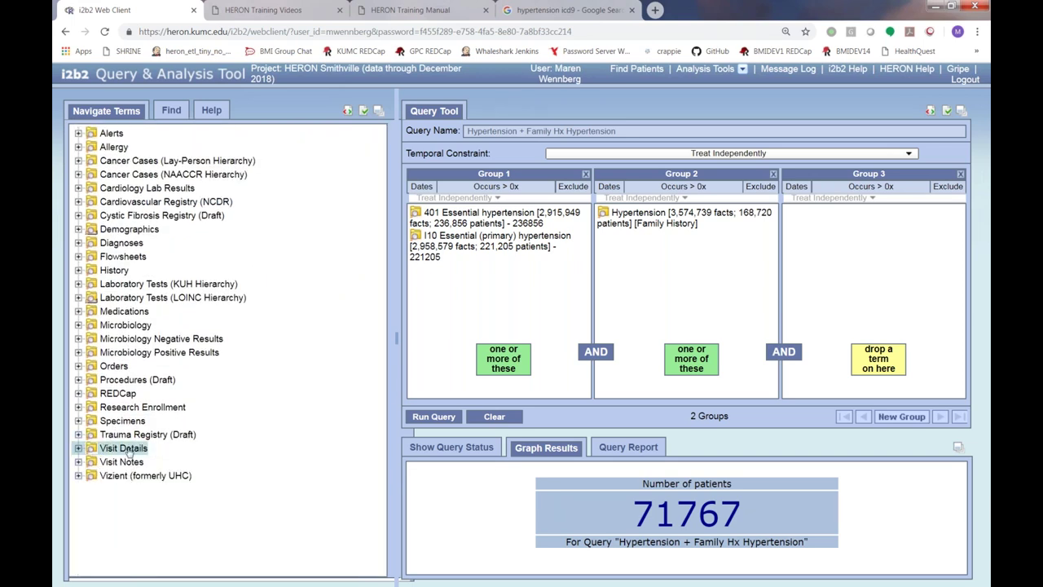
# Step: Expand Visit Notes through its inner Visit Notes, Result Notes and Note Types folders
pyautogui.doubleClick(126, 461)
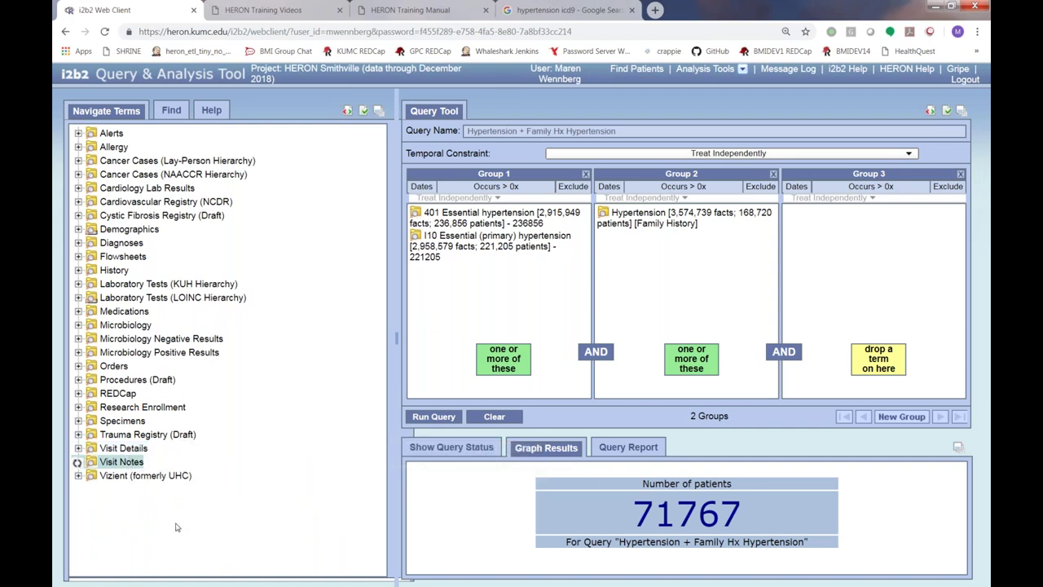
pyautogui.doubleClick(136, 476)
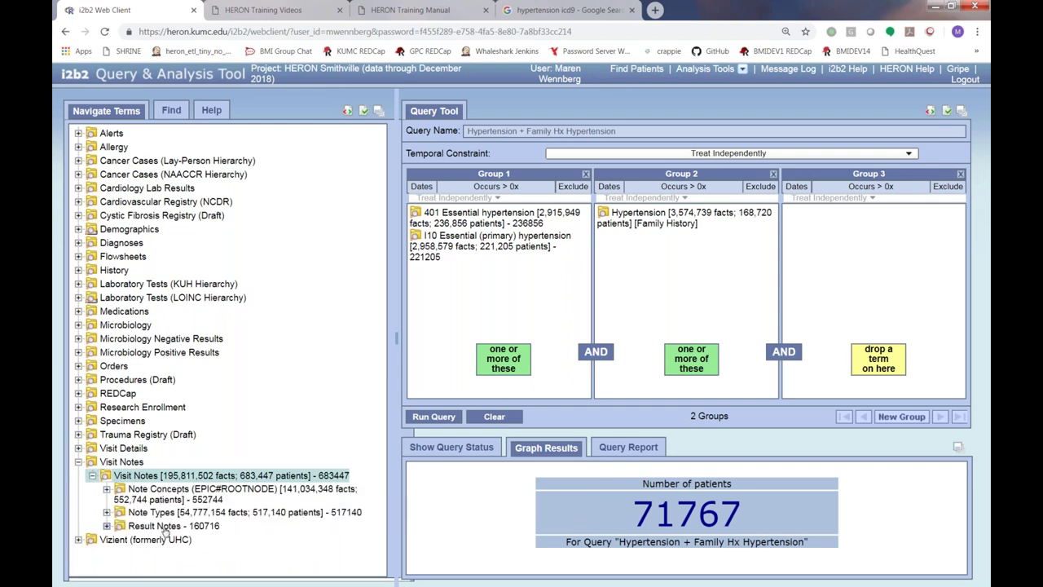
pyautogui.doubleClick(163, 526)
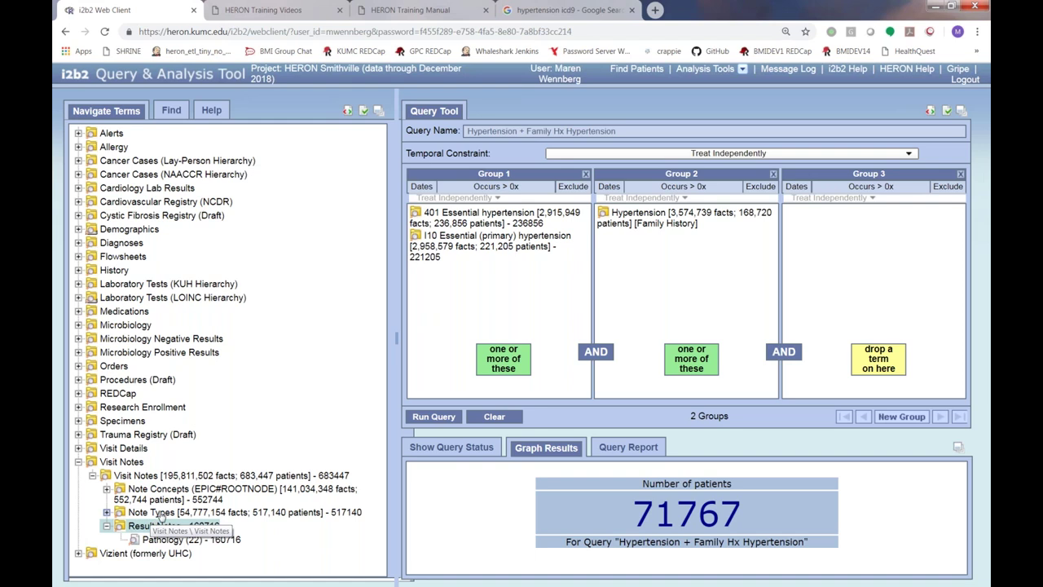
pyautogui.doubleClick(161, 513)
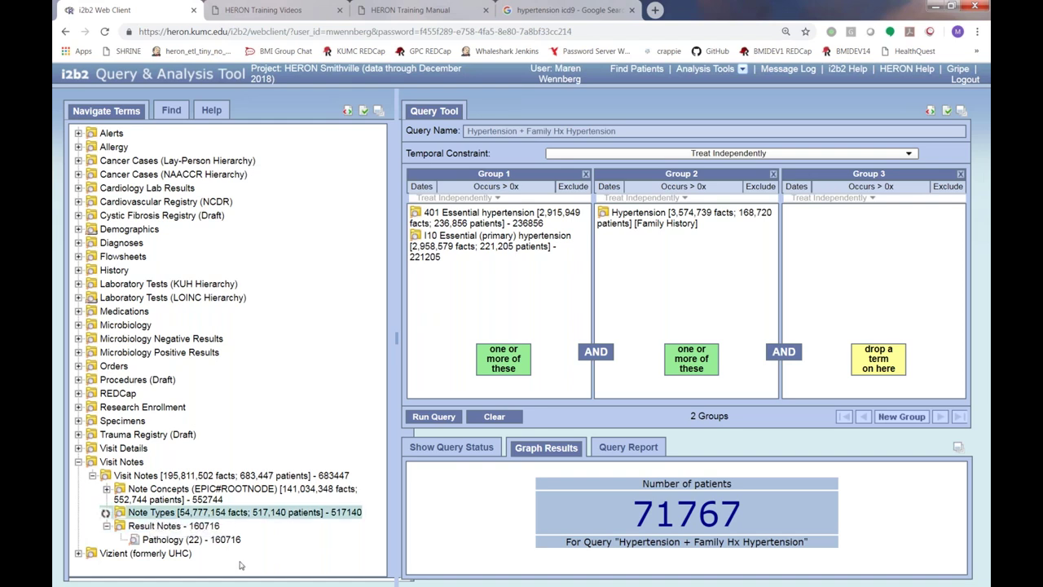
pyautogui.scroll(-3, 249, 488)
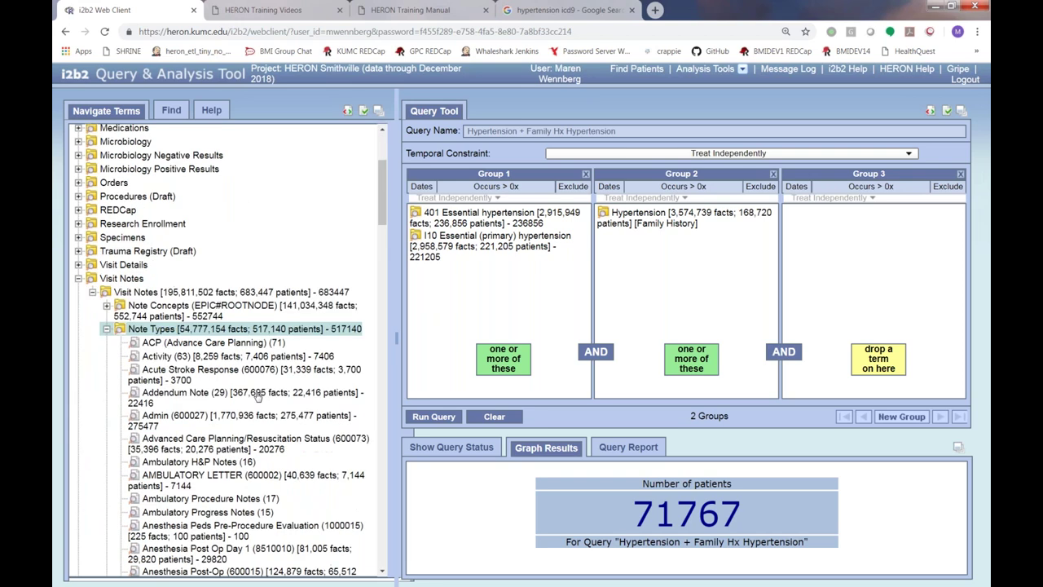
# Step: Find 'progress notes' in the tree, clear the old query, and put Progress Notes into Group 1
pyautogui.hotkey('ctrl', 'f')
pyautogui.write('pro')
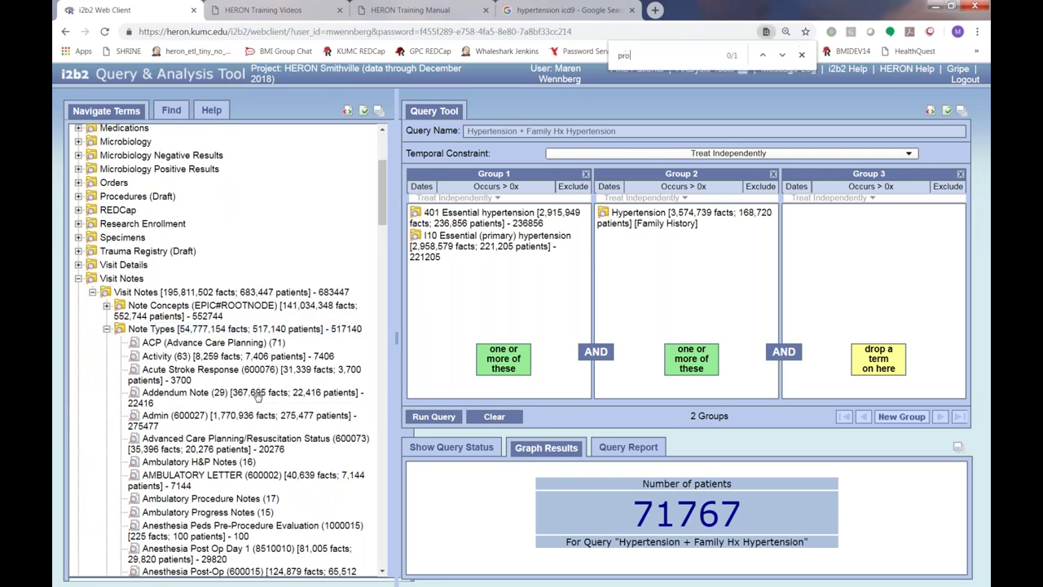
pyautogui.write('gress notes')
pyautogui.press('Return')
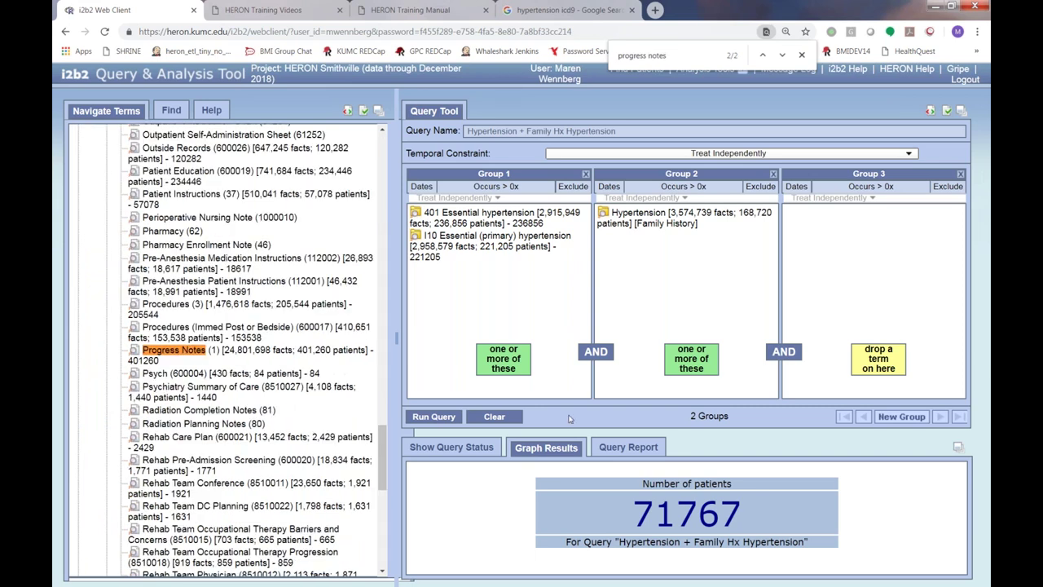
pyautogui.click(494, 416)
pyautogui.moveTo(220, 349); pyautogui.dragTo(481, 319)
# Step: Constrain Progress Notes to contain 'truck drivers' and run the query with its default name
pyautogui.click(490, 366)
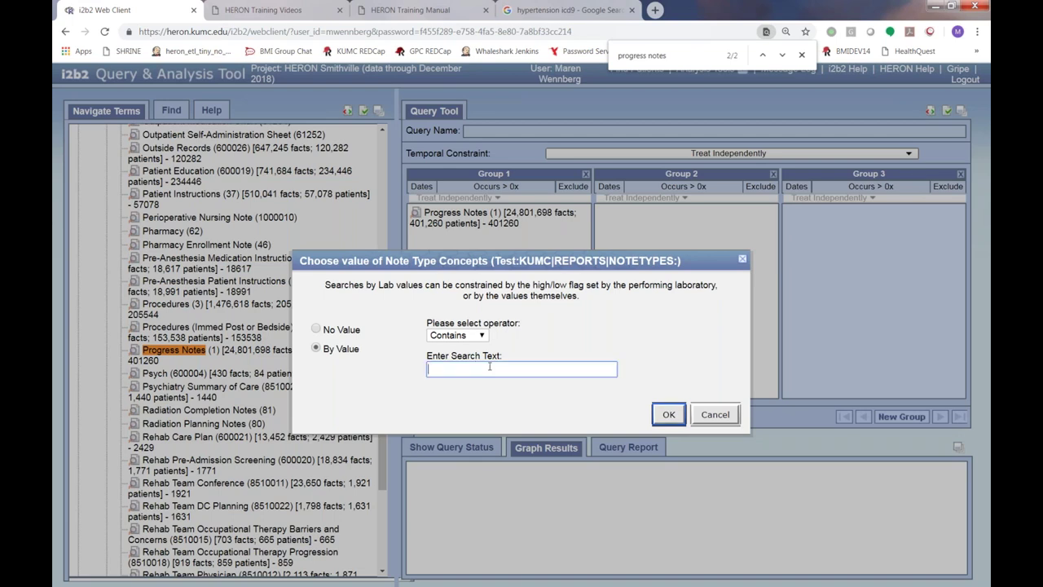
pyautogui.write('truck drivers')
pyautogui.click(668, 414)
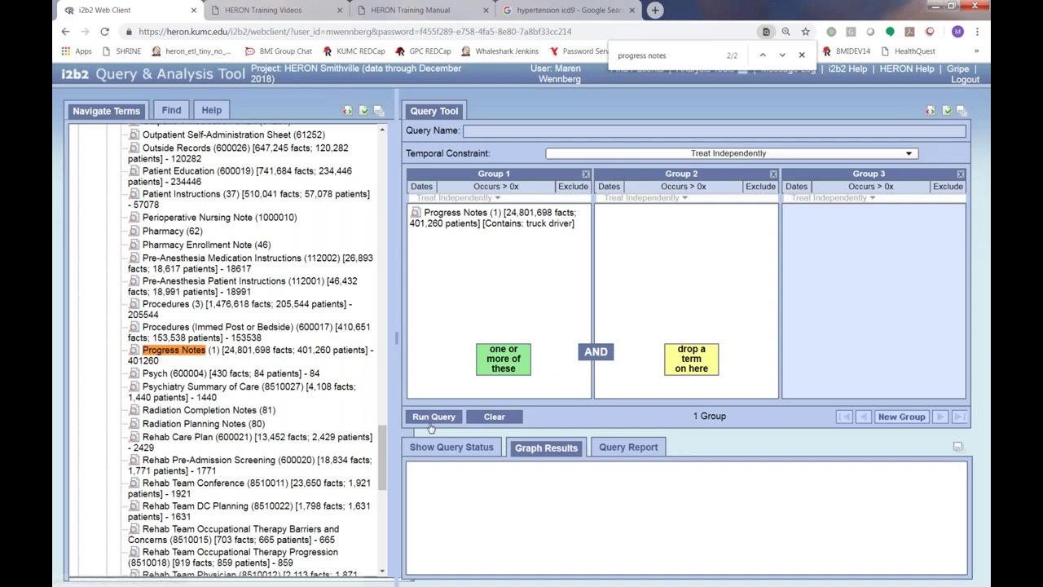
pyautogui.click(440, 418)
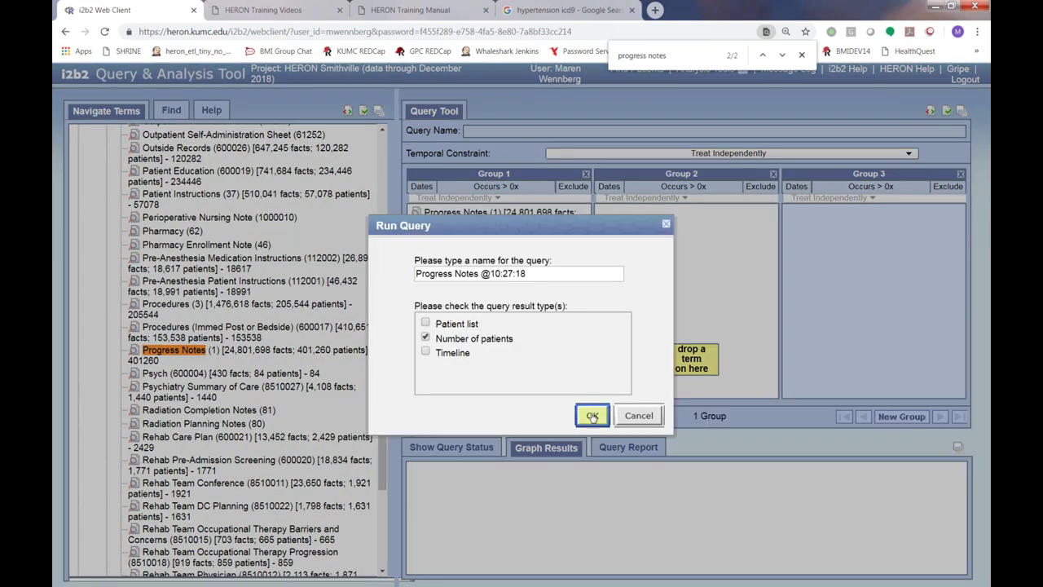
pyautogui.press('Return')
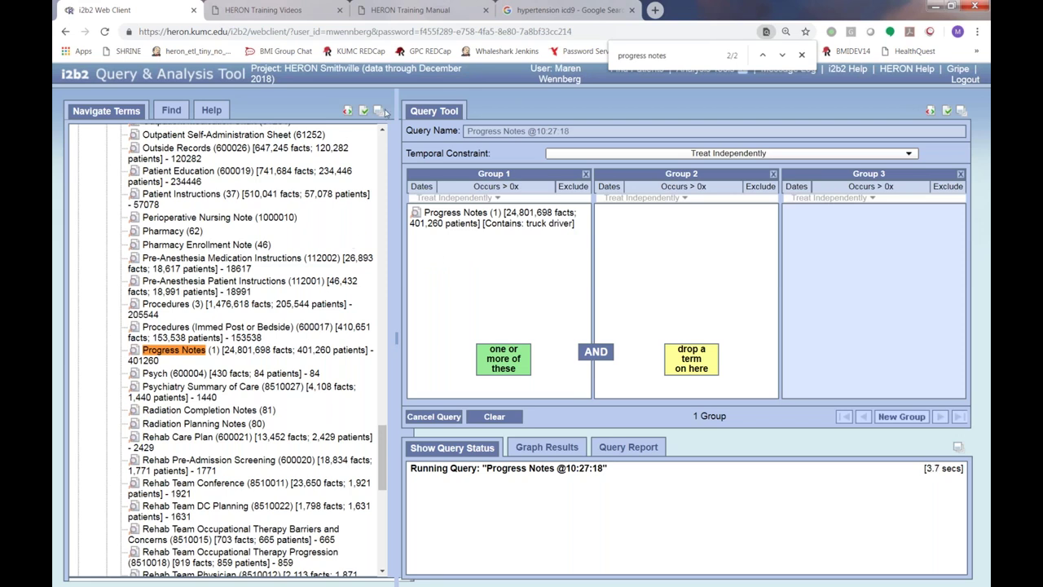
# Step: Fold up Note Types, Result Notes and both Visit Notes folders
pyautogui.scroll(15, 244, 350)
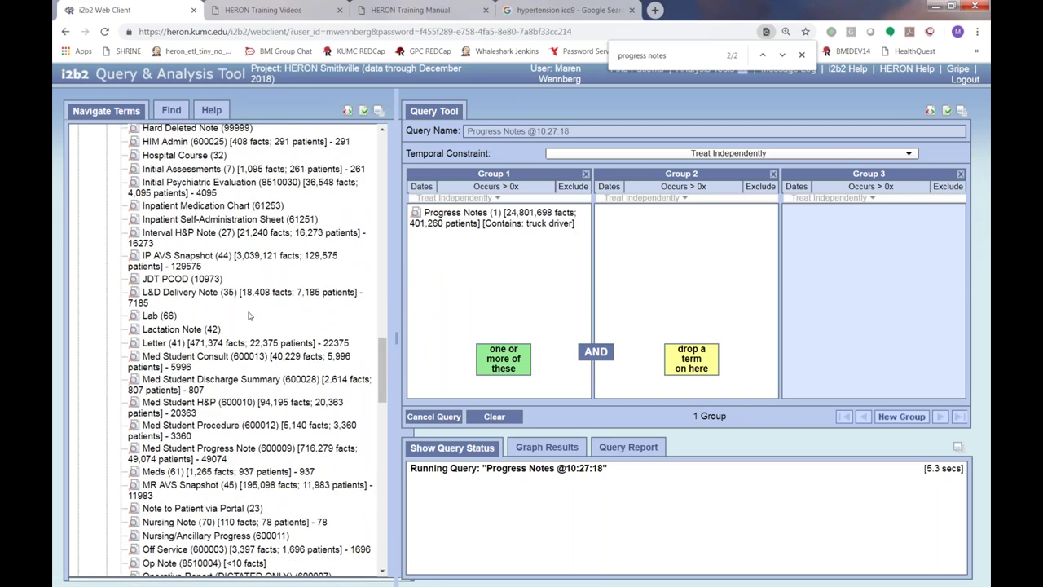
pyautogui.scroll(10, 228, 350)
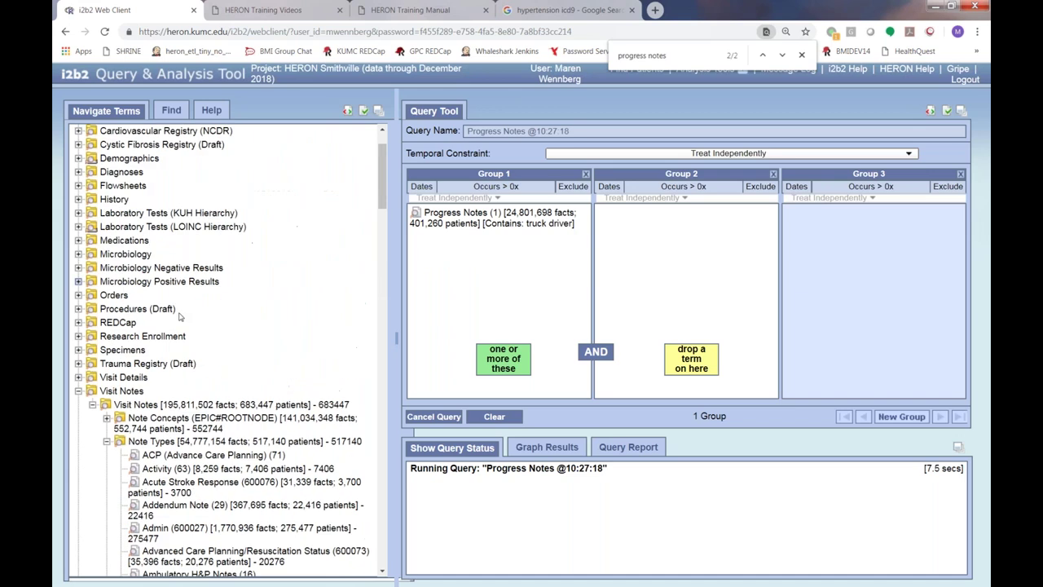
pyautogui.click(106, 442)
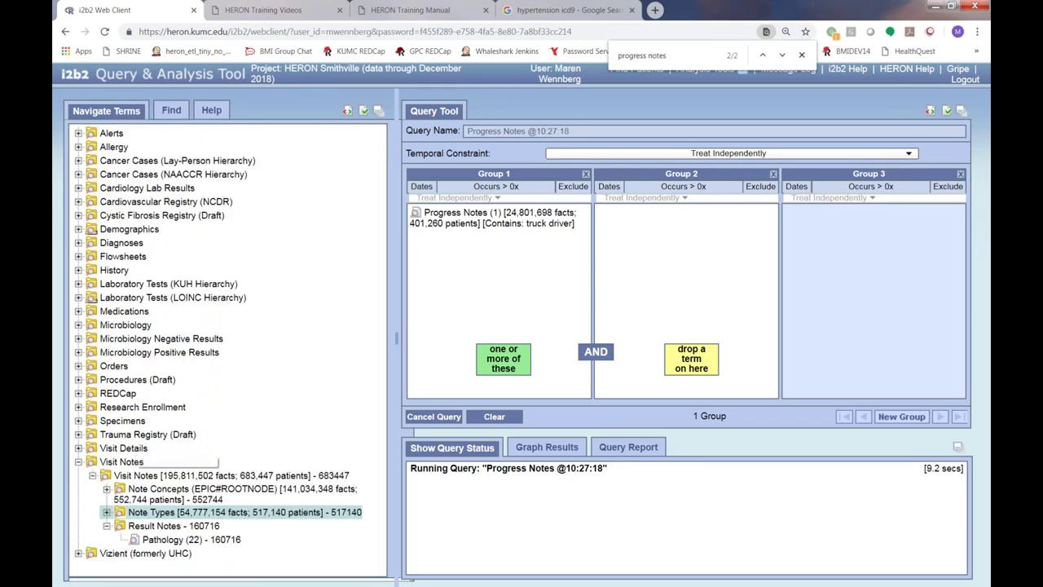
pyautogui.doubleClick(139, 526)
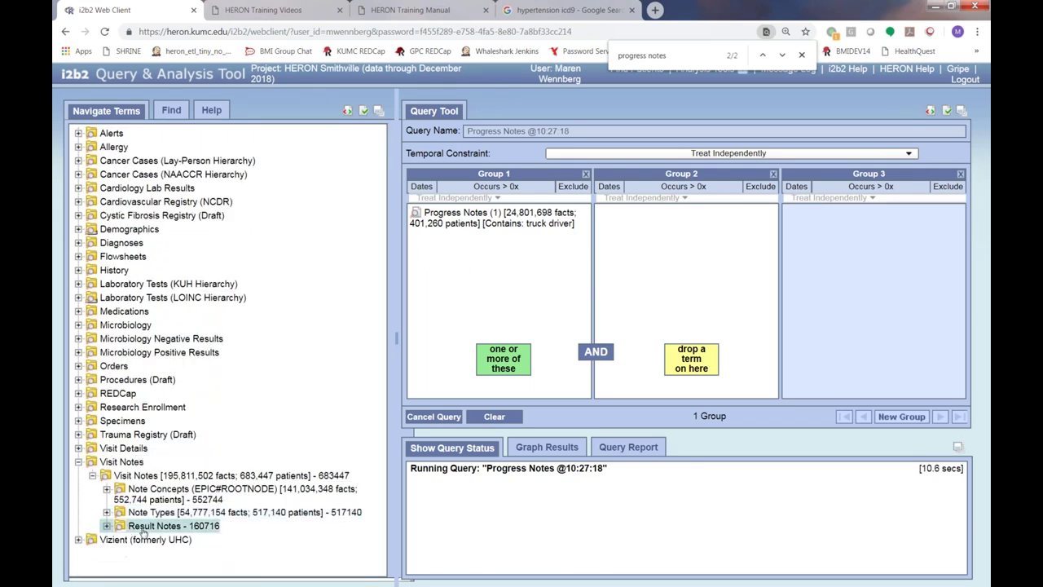
pyautogui.doubleClick(150, 479)
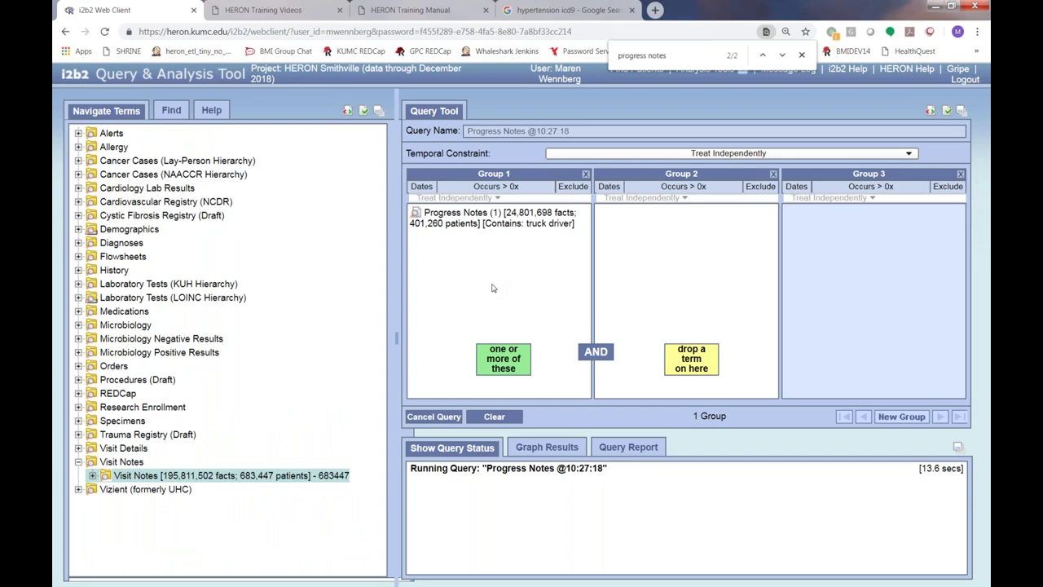
pyautogui.doubleClick(99, 464)
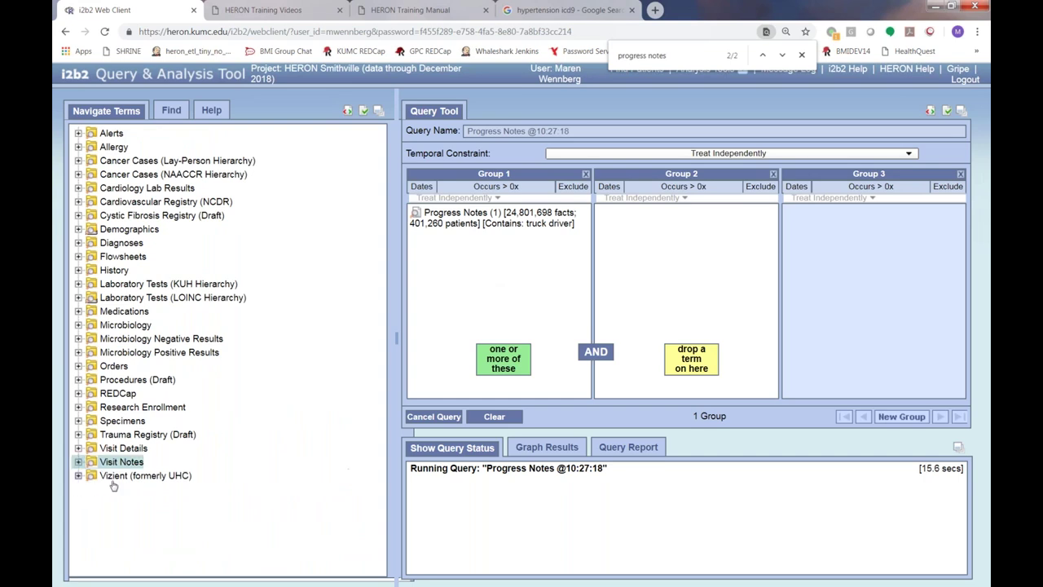
# Step: Expand Vizient > UHC Visit Details > Length of Stay and restore the Workplace and Previous Queries panels
pyautogui.doubleClick(116, 478)
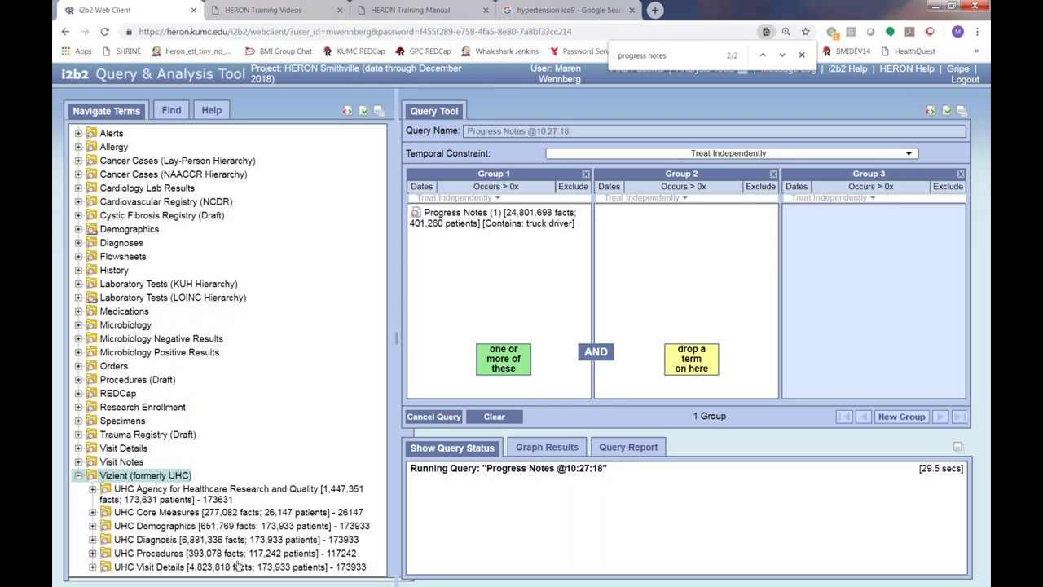
pyautogui.doubleClick(211, 566)
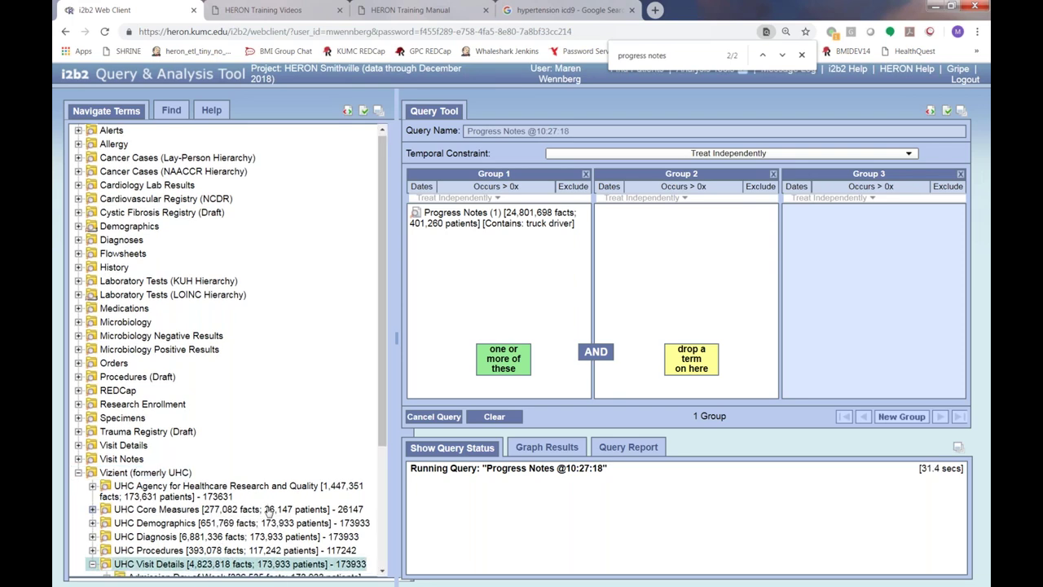
pyautogui.scroll(-3, 268, 511)
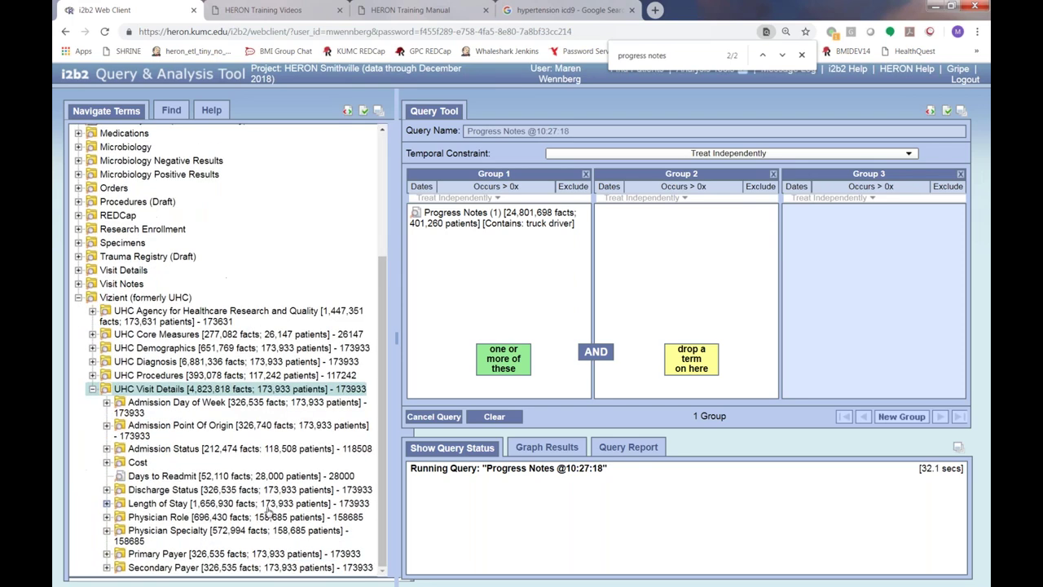
pyautogui.doubleClick(172, 504)
pyautogui.scroll(-1, 159, 509)
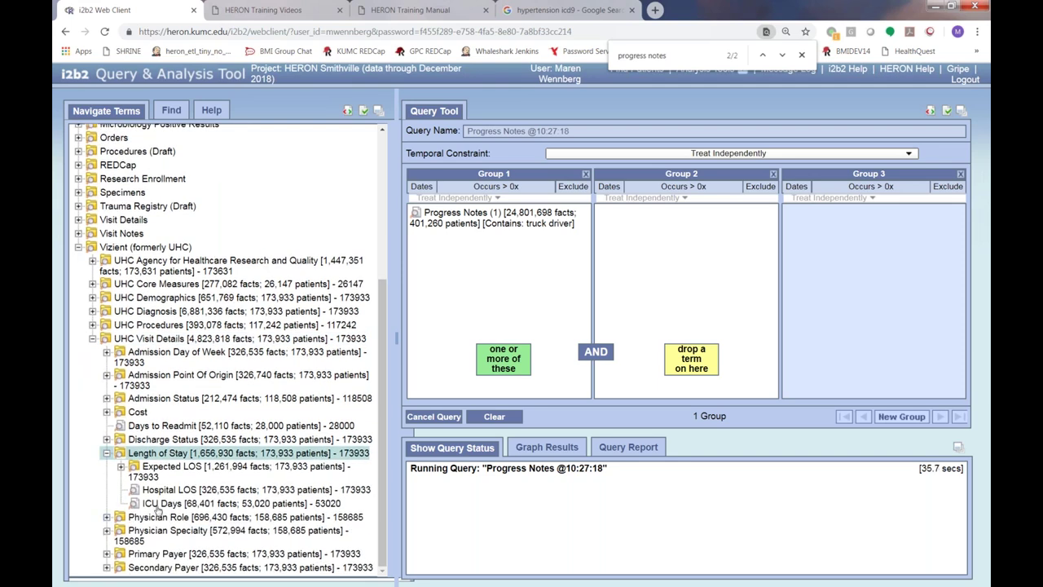
pyautogui.moveTo(156, 510); pyautogui.dragTo(236, 479)
pyautogui.click(379, 110)
# Step: Load 'Hypertension + Family Hx Hypertension' into the Query Tool and cancel the running Progress Notes query
pyautogui.moveTo(165, 508); pyautogui.dragTo(550, 138)
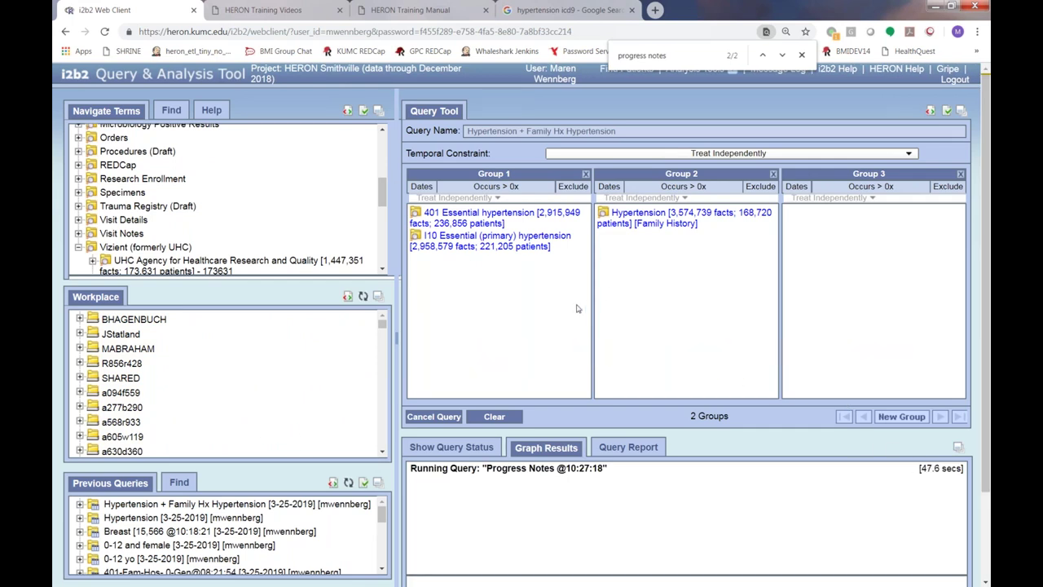
pyautogui.click(434, 416)
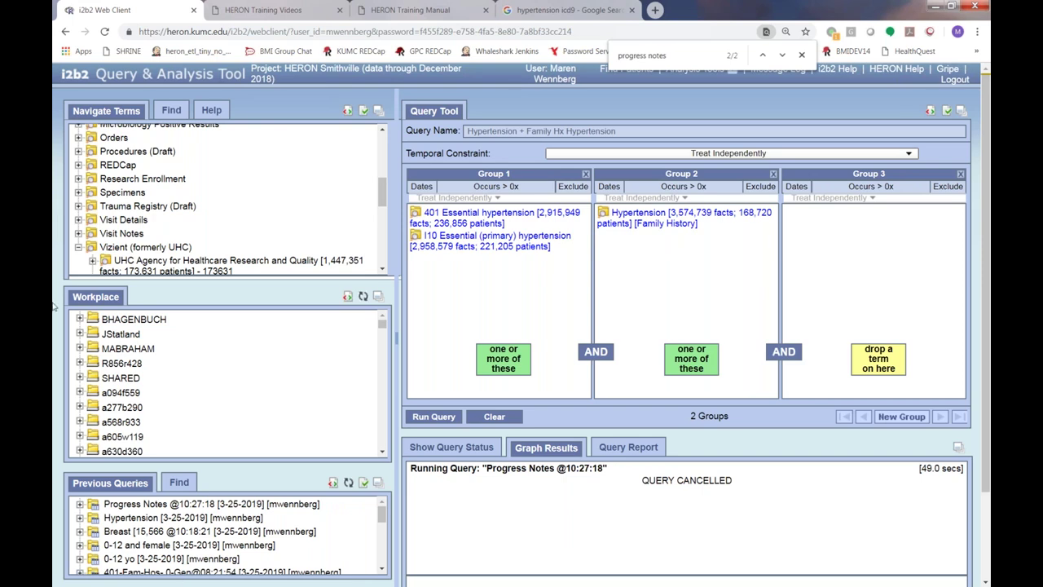
pyautogui.scroll(-5, 150, 192)
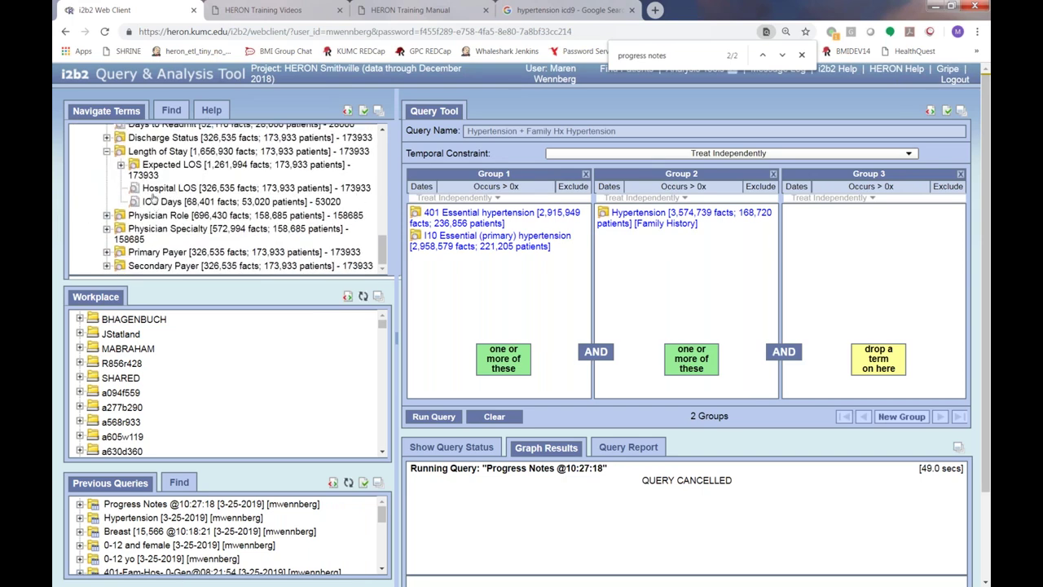
# Step: Add Hospital LOS to Group 3 with the constraint GREATER THAN 2
pyautogui.moveTo(151, 192); pyautogui.dragTo(821, 257)
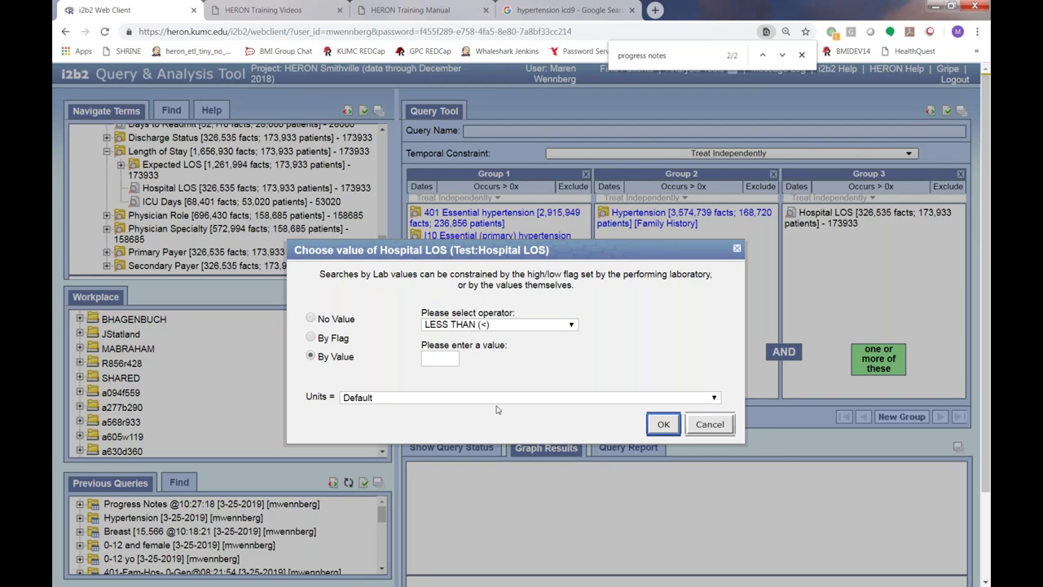
pyautogui.click(455, 326)
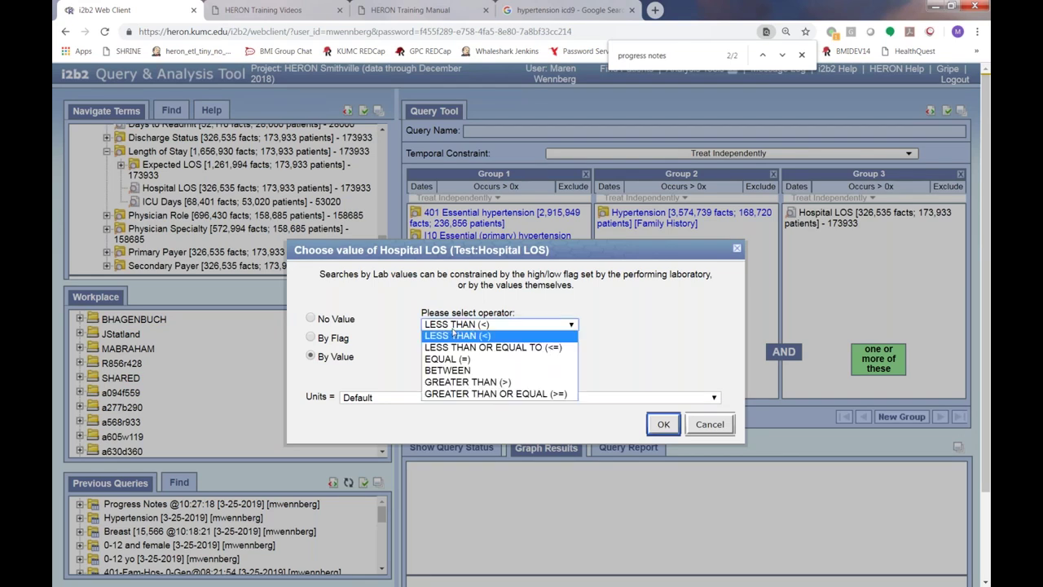
pyautogui.click(509, 385)
pyautogui.click(449, 361)
pyautogui.write('2')
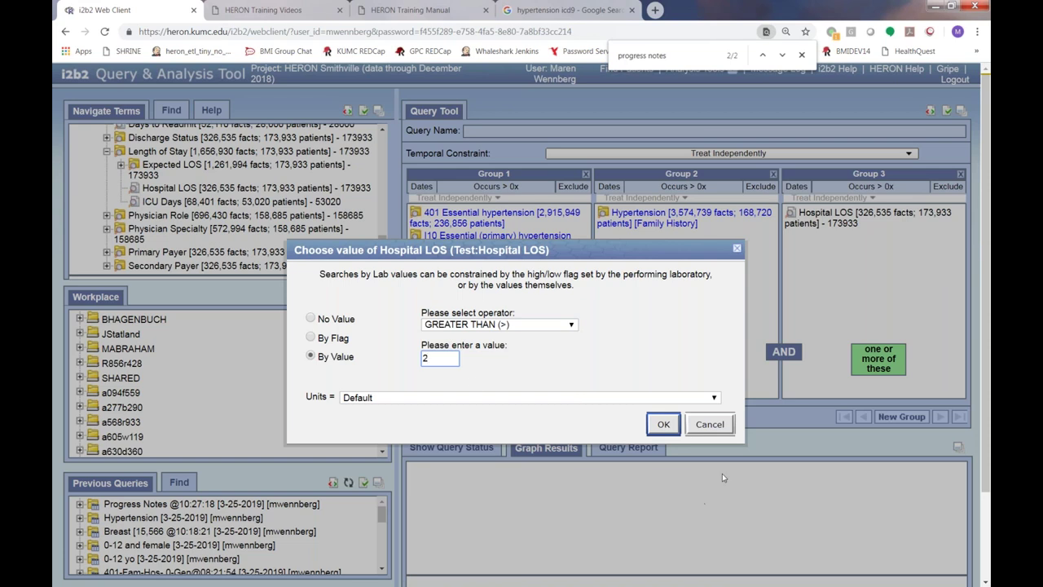
pyautogui.click(666, 428)
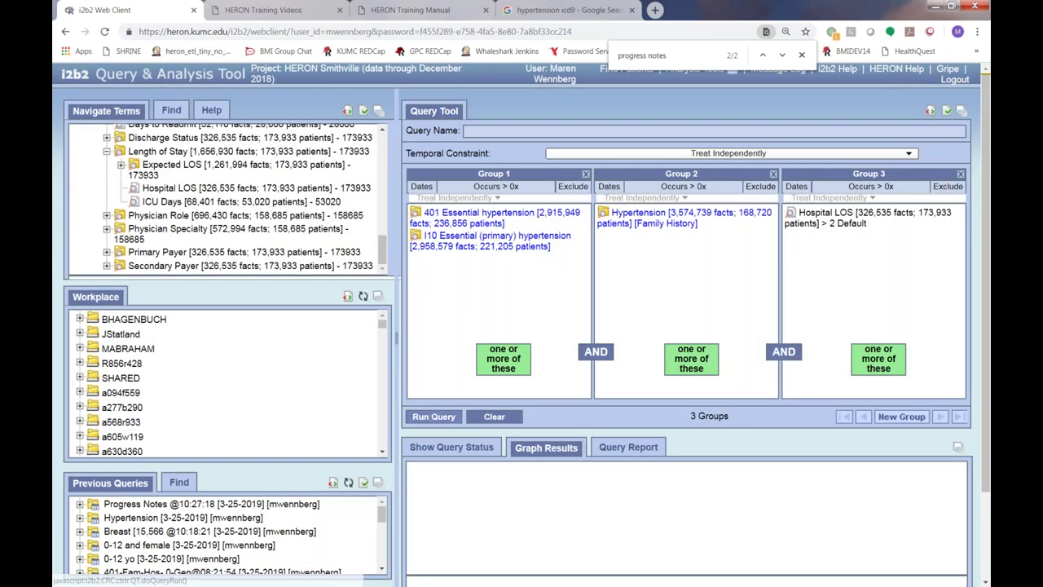
# Step: Run the query named 'Hypertension + Hospital LOS > 2 days' and switch to the PowerPoint slides
pyautogui.click(431, 418)
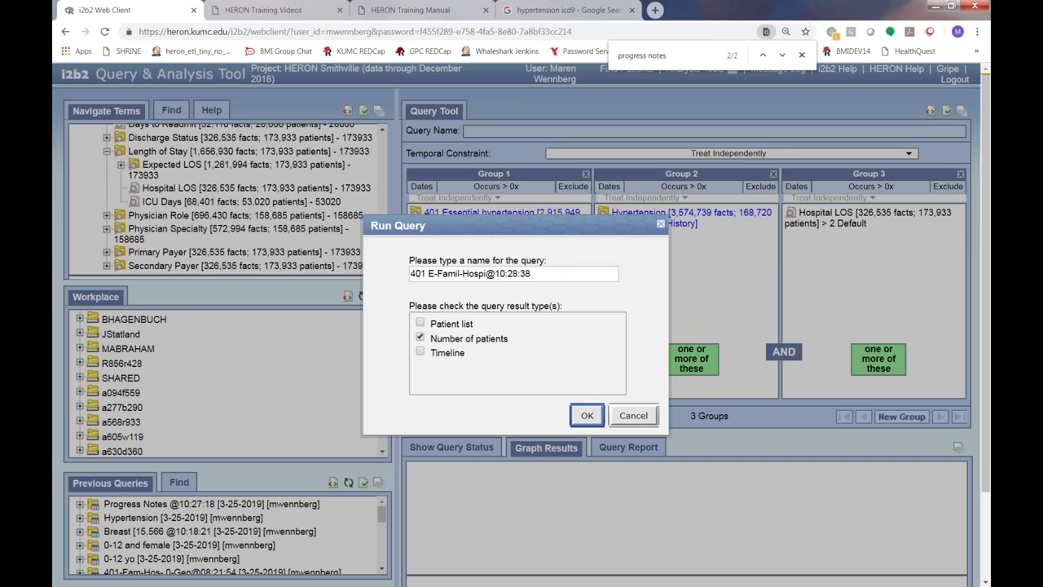
pyautogui.click(514, 274)
pyautogui.hotkey('ctrl', 'a')
pyautogui.write('Hypertension + Hospita')
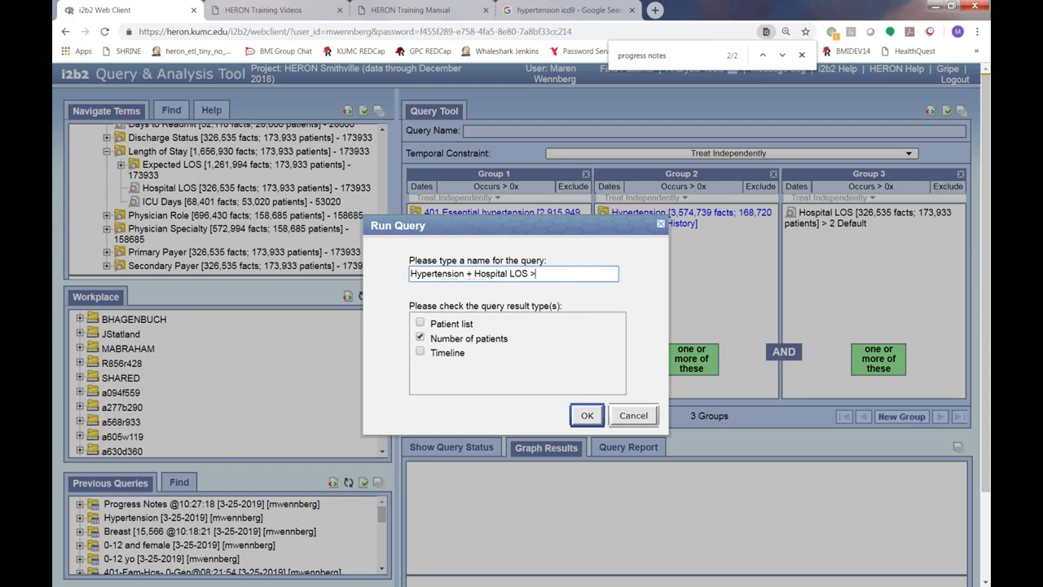
pyautogui.write('l LOS > 2 days')
pyautogui.click(586, 416)
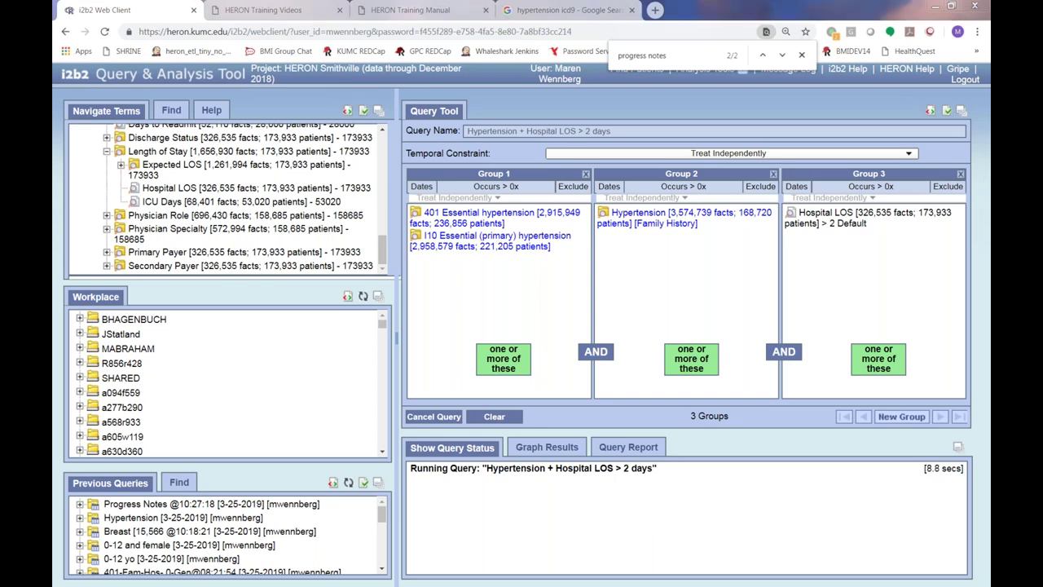
pyautogui.hotkey('alt', 'Tab')
pyautogui.scroll(-6, 147, 432)
pyautogui.scroll(-2, 147, 432)
# Step: Review the Hypertension criterion on the Cohort Example slide, then minimize PowerPoint
pyautogui.click(148, 433)
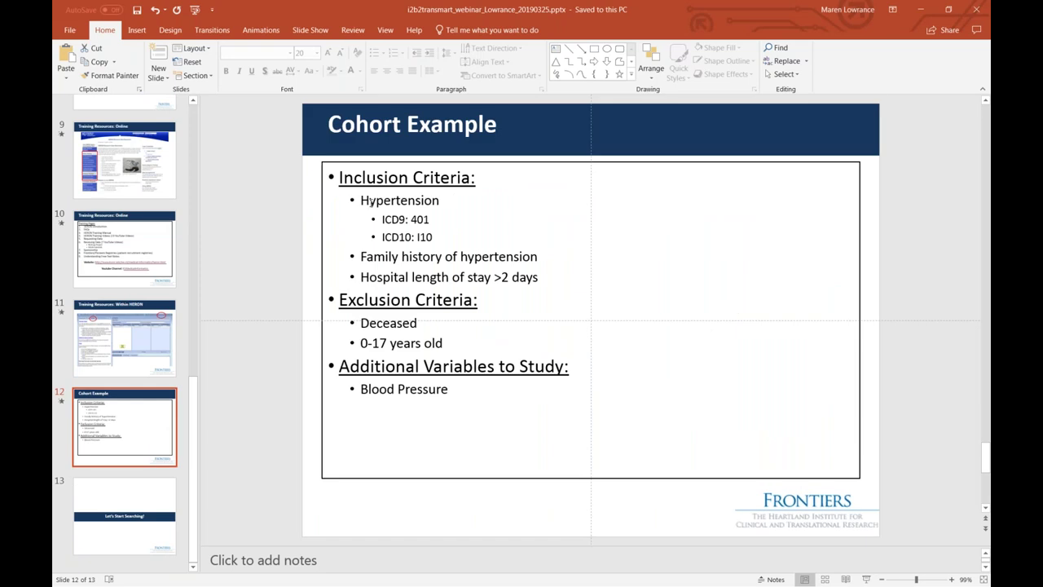
pyautogui.click(349, 203)
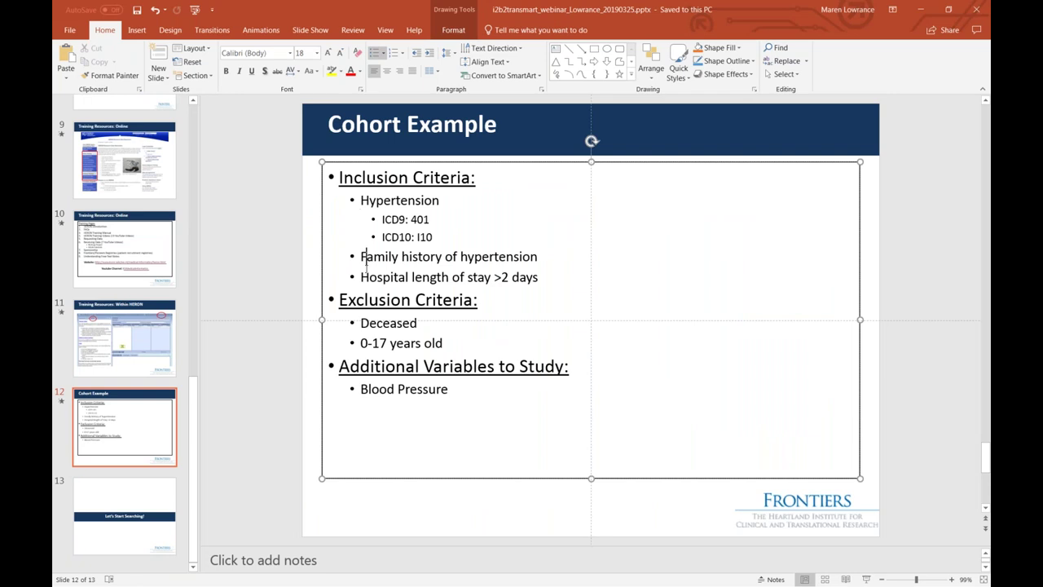
pyautogui.click(410, 208)
pyautogui.click(361, 201)
pyautogui.click(921, 9)
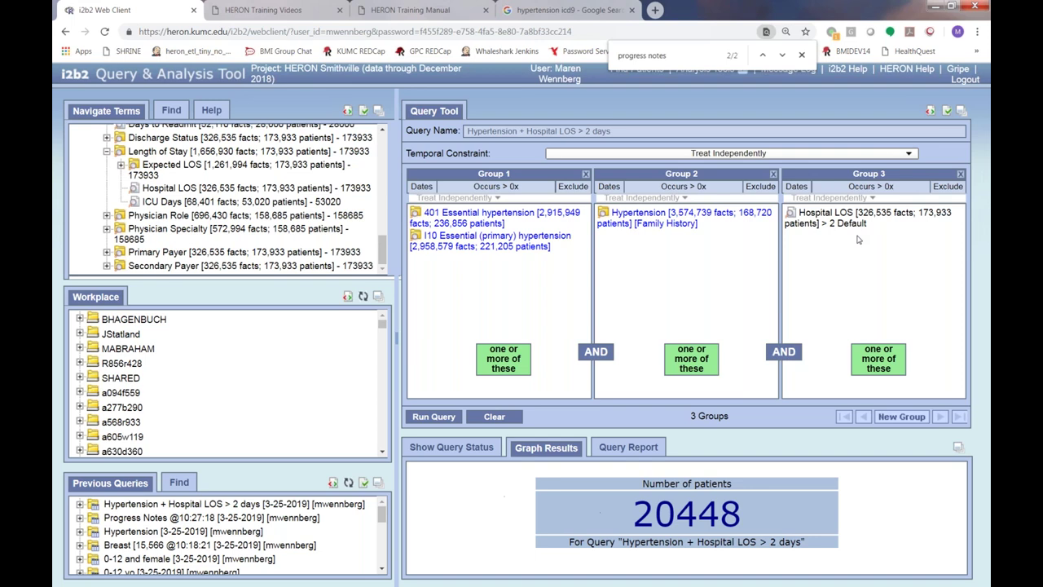
# Step: Add a new Group 4 and put the Demographics 0-9 years old age term in it
pyautogui.click(902, 423)
pyautogui.scroll(10, 285, 212)
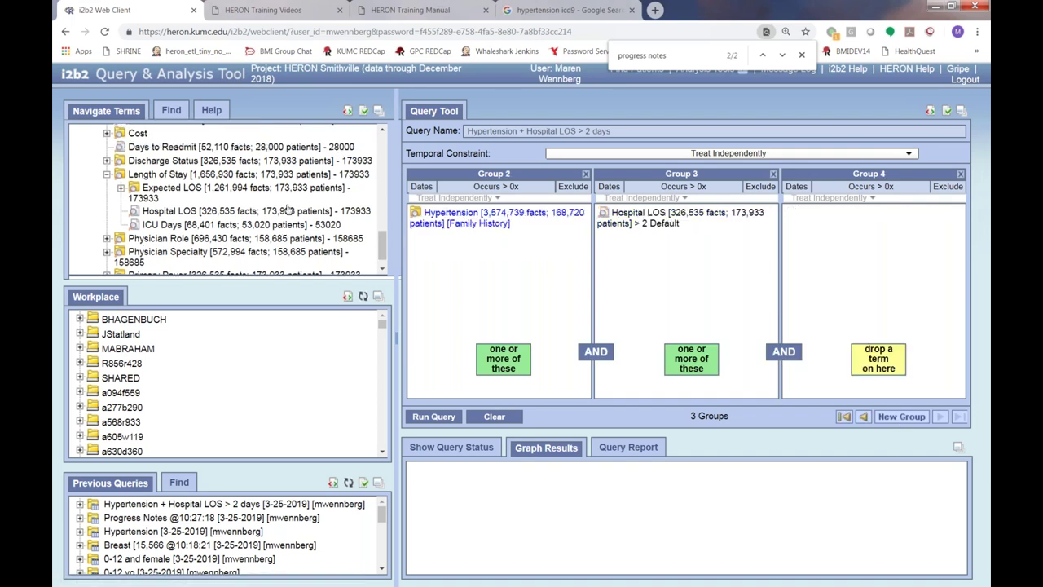
pyautogui.click(377, 110)
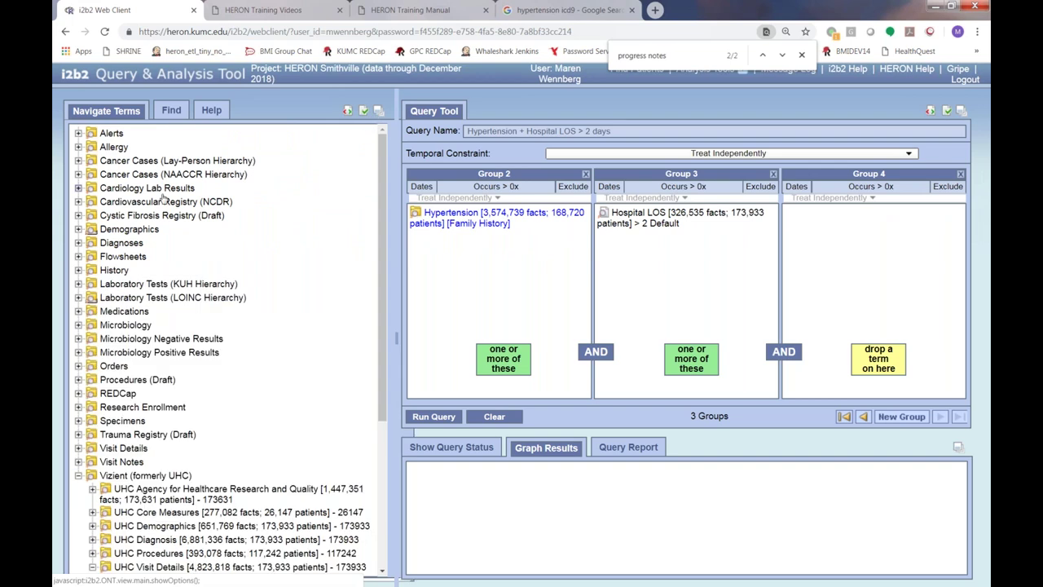
pyautogui.click(78, 229)
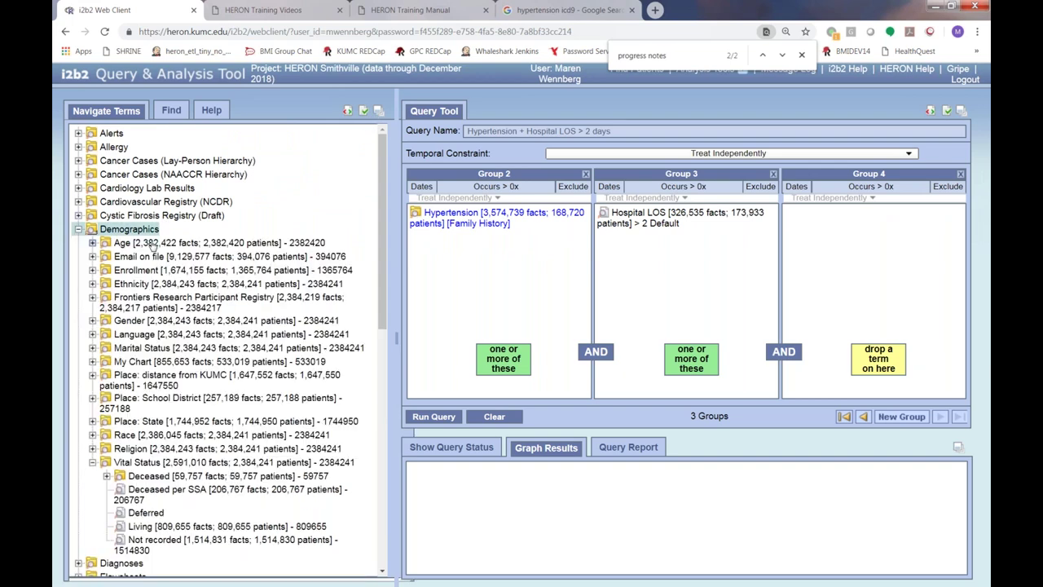
pyautogui.doubleClick(153, 242)
pyautogui.moveTo(163, 256); pyautogui.dragTo(936, 330)
# Step: Expand Vital Status and add Deceased and Deceased per SSA to Group 4
pyautogui.scroll(-2, 162, 424)
pyautogui.doubleClick(126, 525)
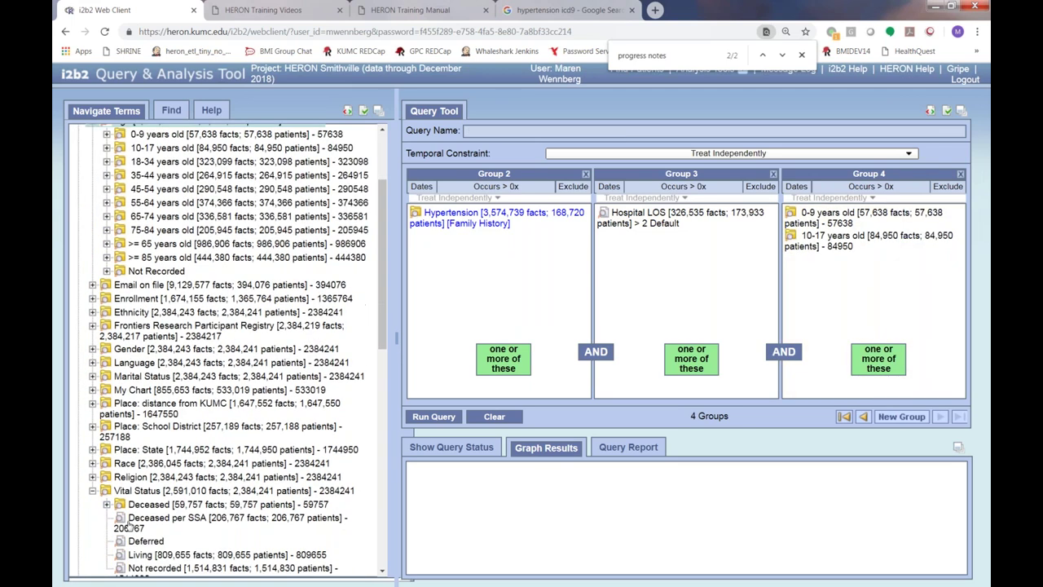
pyautogui.scroll(-1, 134, 489)
pyautogui.moveTo(137, 447); pyautogui.dragTo(847, 312)
pyautogui.moveTo(195, 459); pyautogui.dragTo(794, 319)
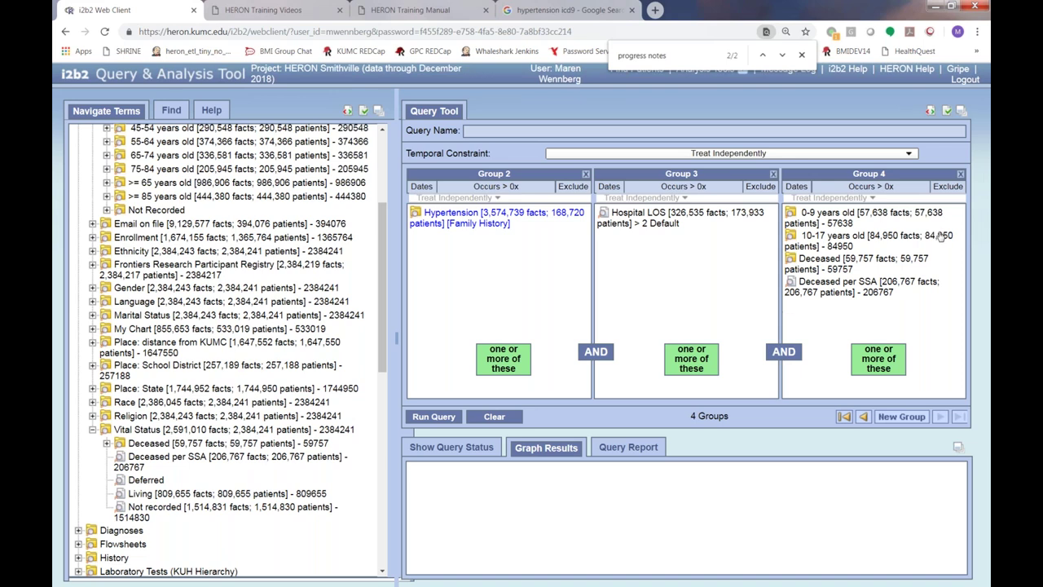
# Step: Set Group 4 to Exclude and run the query as 'Hypertension Cohort' with a patient list
pyautogui.click(949, 187)
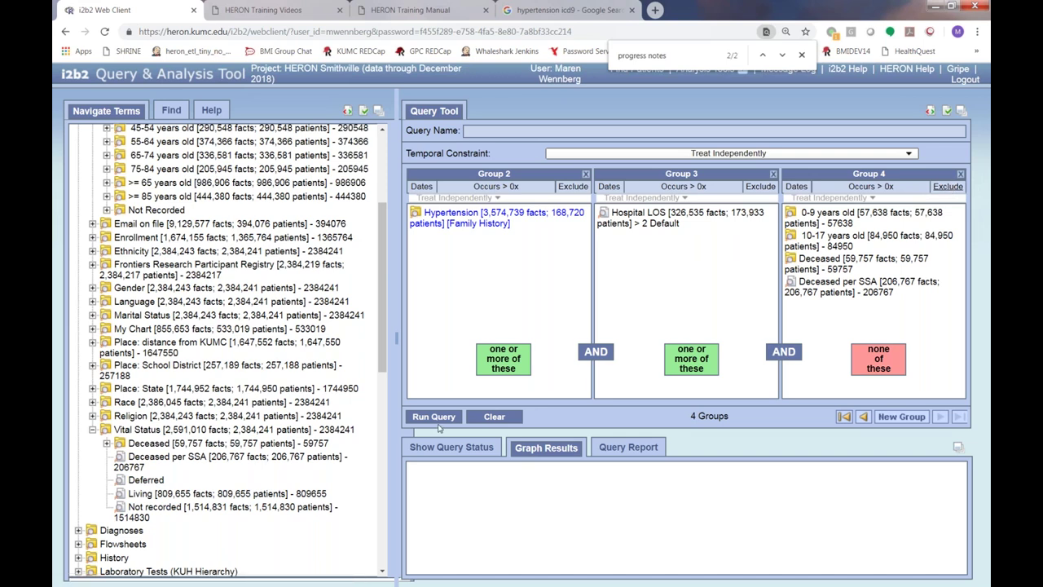
pyautogui.click(440, 420)
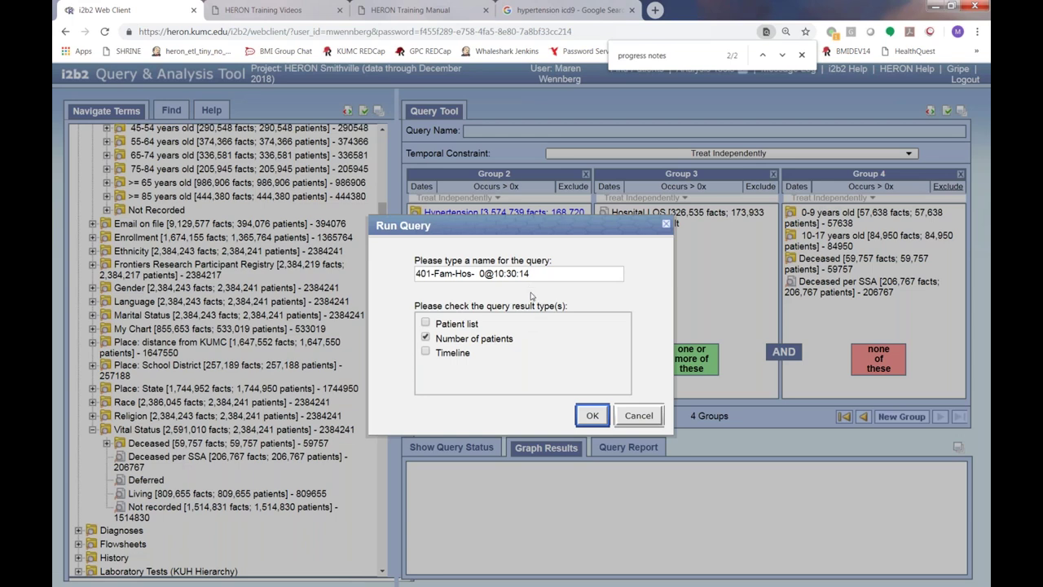
pyautogui.tripleClick(530, 273)
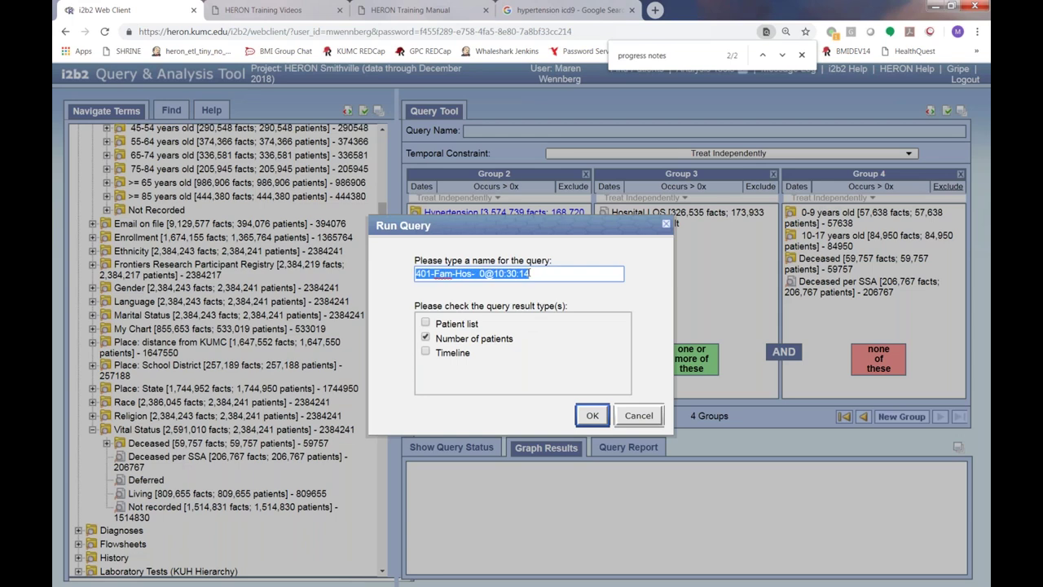
pyautogui.press('BackSpace')
pyautogui.write('Hypertension Cohort')
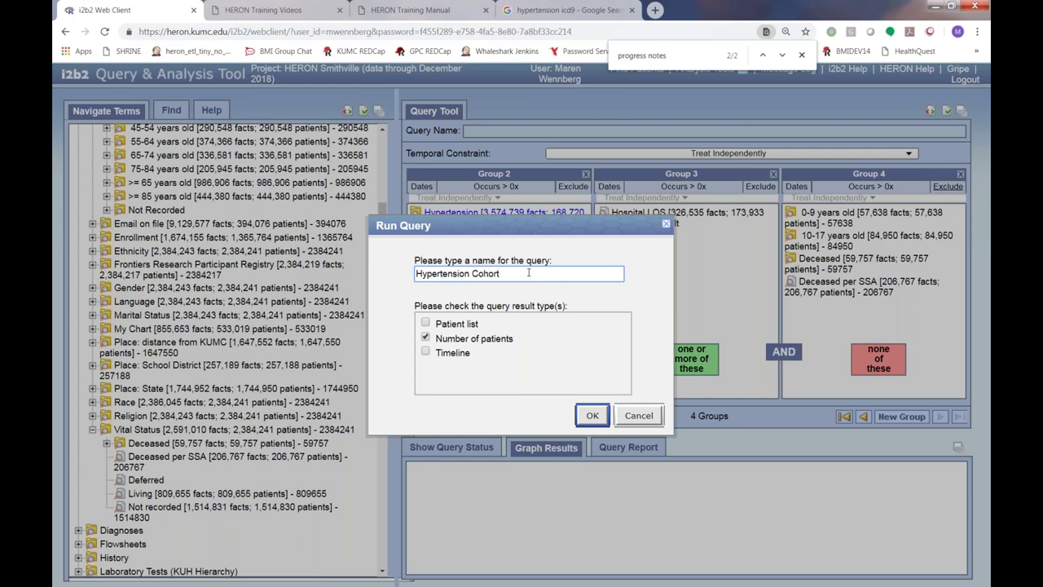
pyautogui.click(425, 323)
pyautogui.click(601, 421)
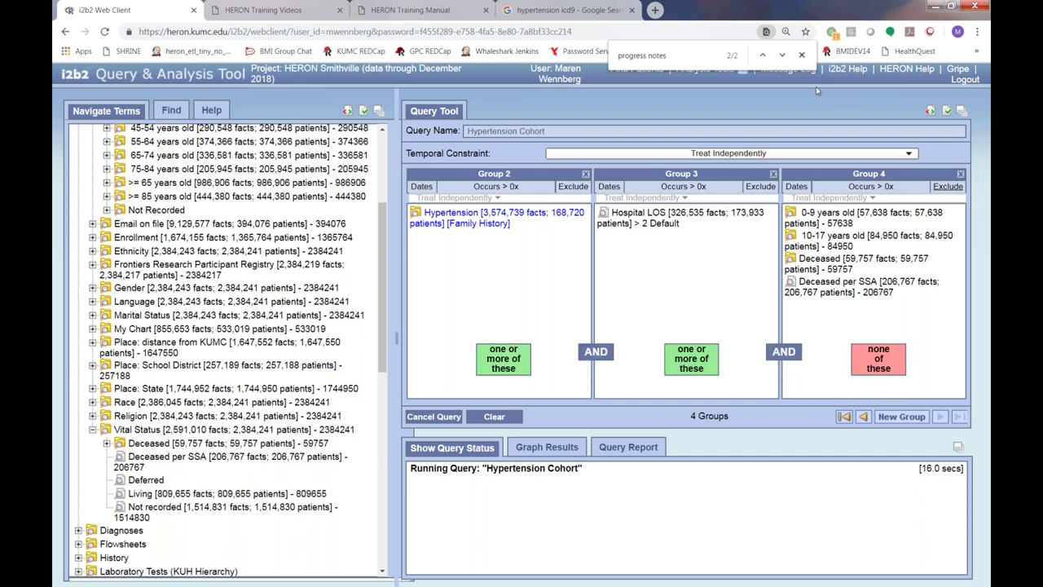
# Step: Close the browser find bar and restore the Navigate Terms panel to normal size
pyautogui.click(801, 55)
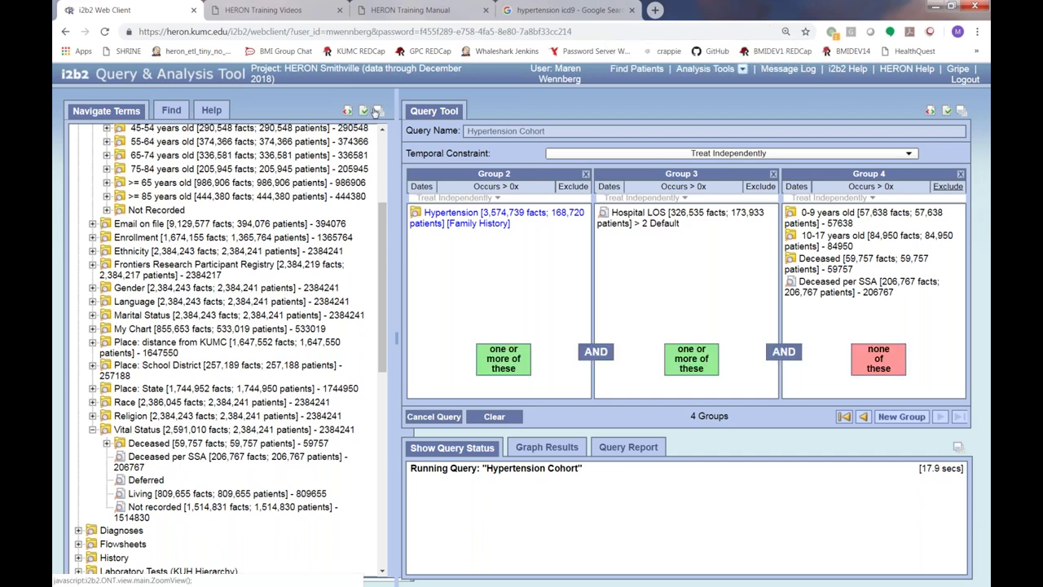
pyautogui.click(378, 110)
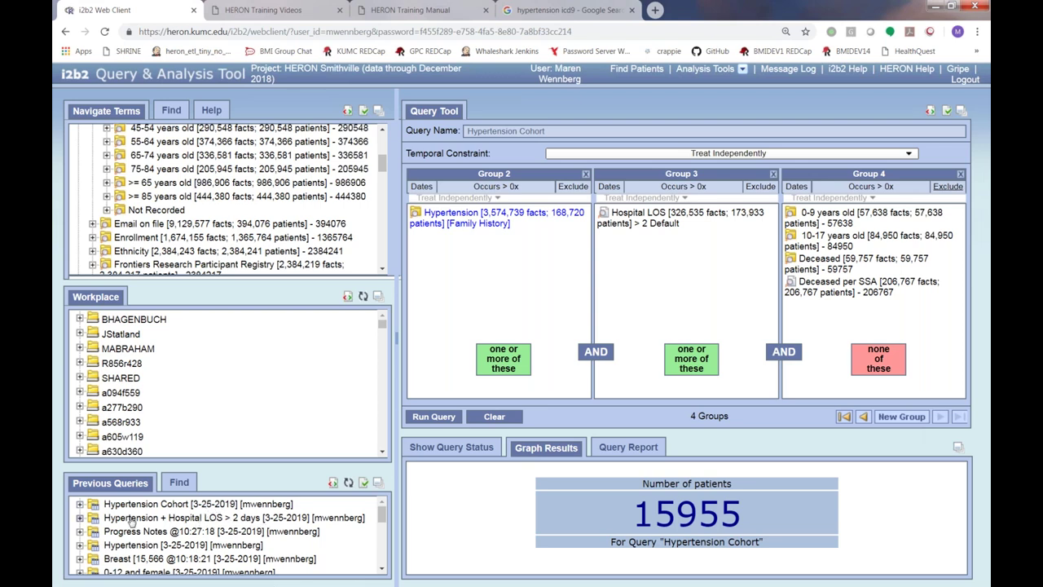
# Step: Expand the Hypertension + Hospital LOS > 2 days and Hypertension Cohort query results, then list the analysis plugins
pyautogui.doubleClick(253, 521)
pyautogui.doubleClick(169, 534)
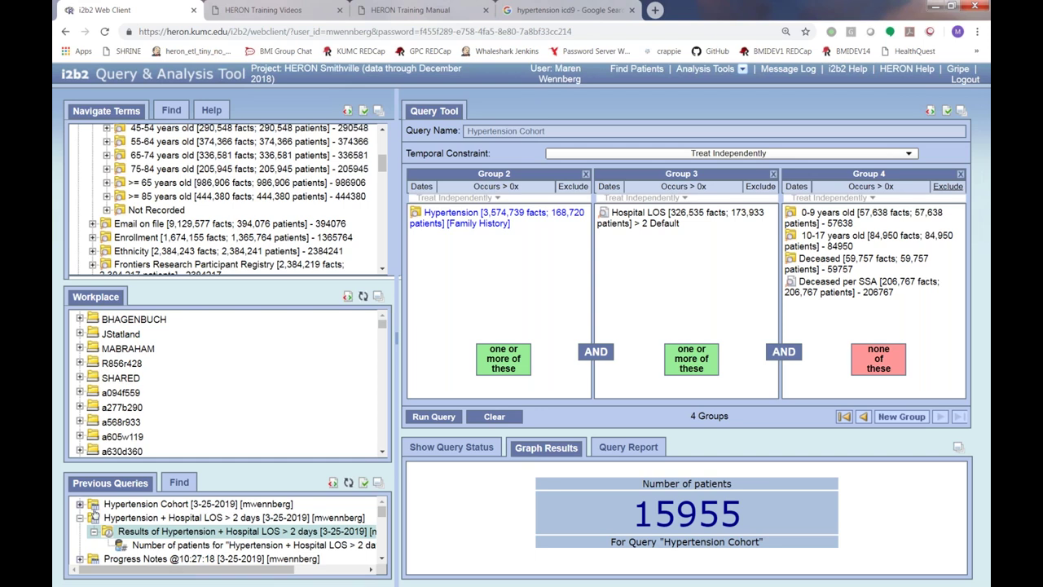
pyautogui.doubleClick(118, 505)
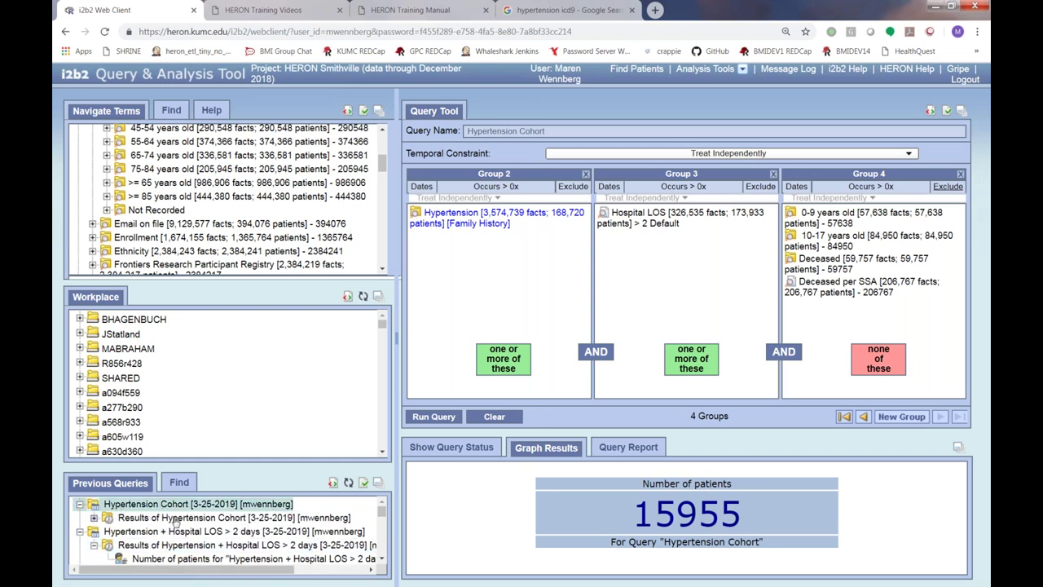
pyautogui.doubleClick(175, 519)
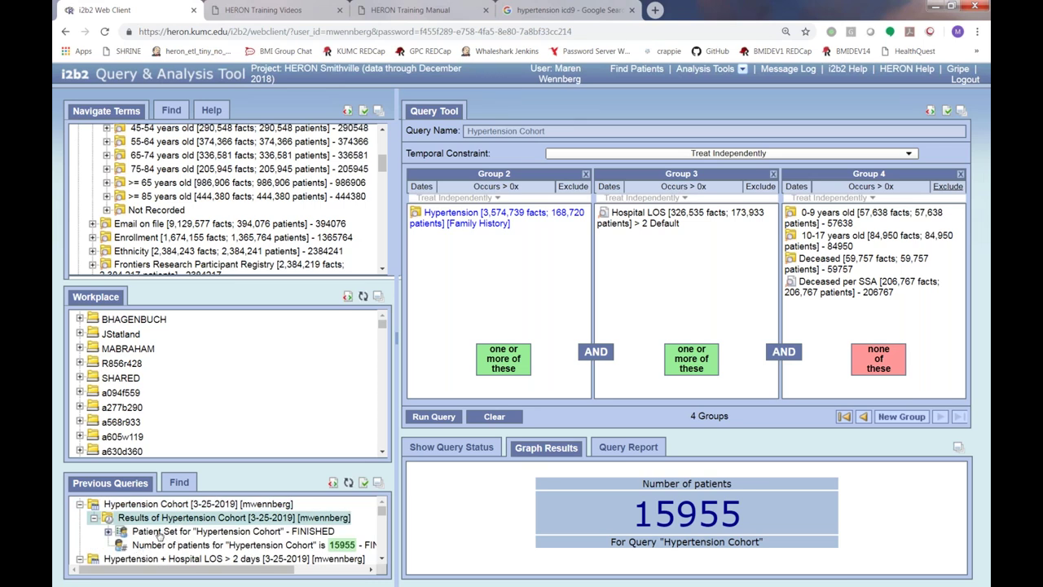
pyautogui.click(743, 74)
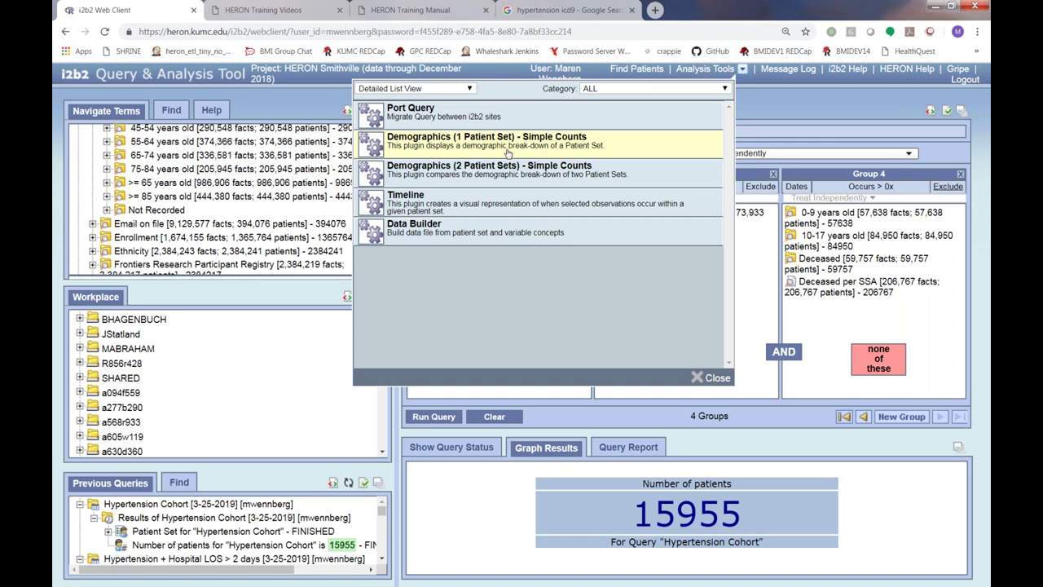
# Step: Run the Demographics plugin on the 15,955-patient Hypertension Cohort patient set
pyautogui.click(507, 148)
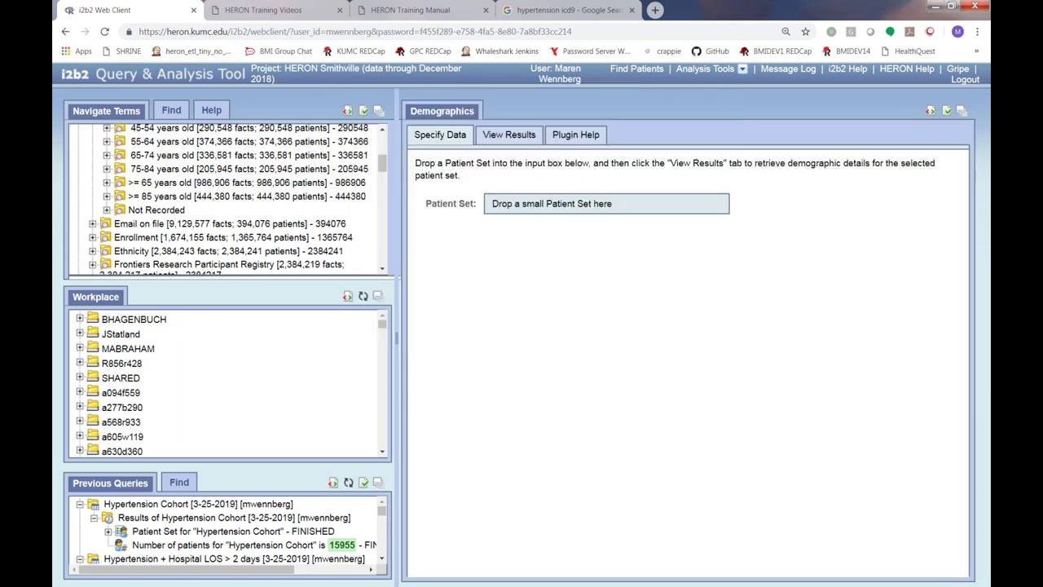
pyautogui.moveTo(158, 533); pyautogui.dragTo(607, 206)
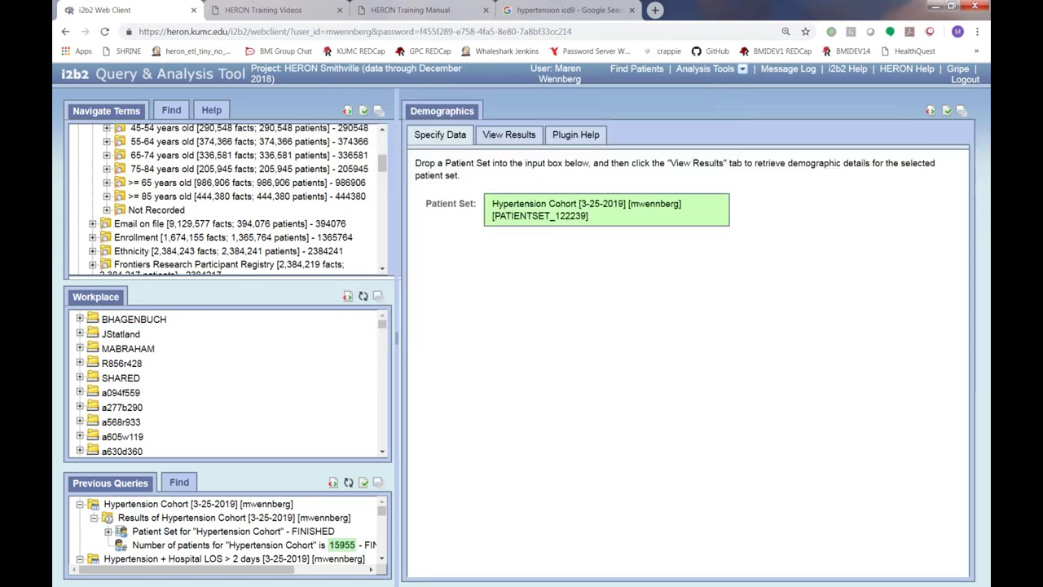
pyautogui.click(503, 140)
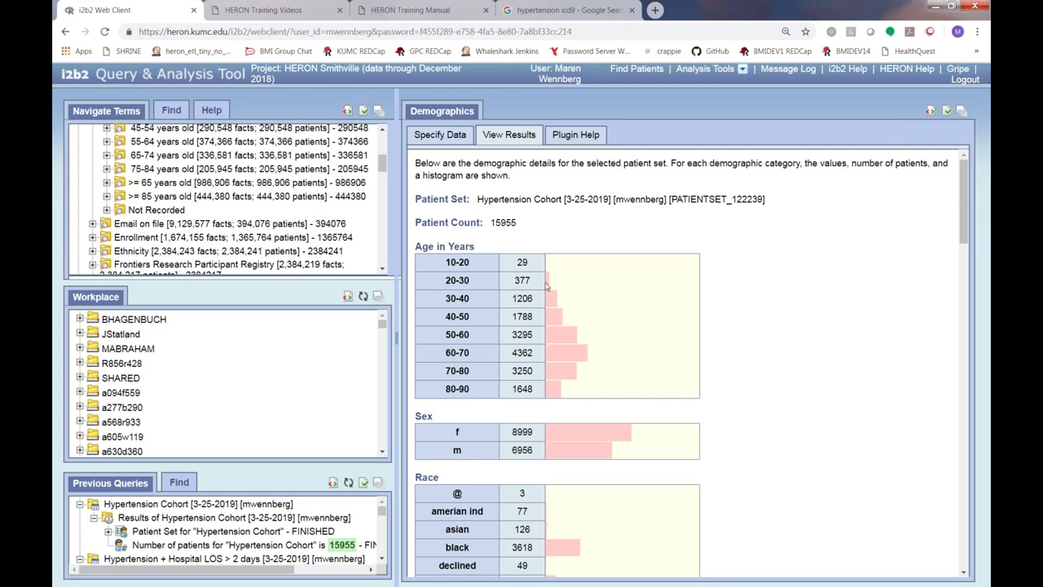
pyautogui.scroll(-1, 575, 439)
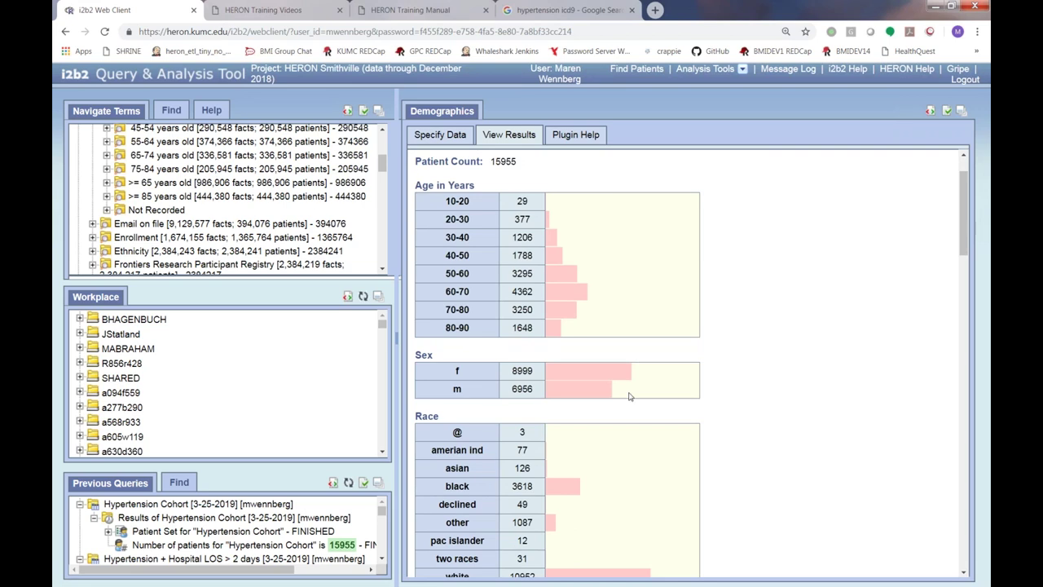
pyautogui.scroll(-1, 628, 396)
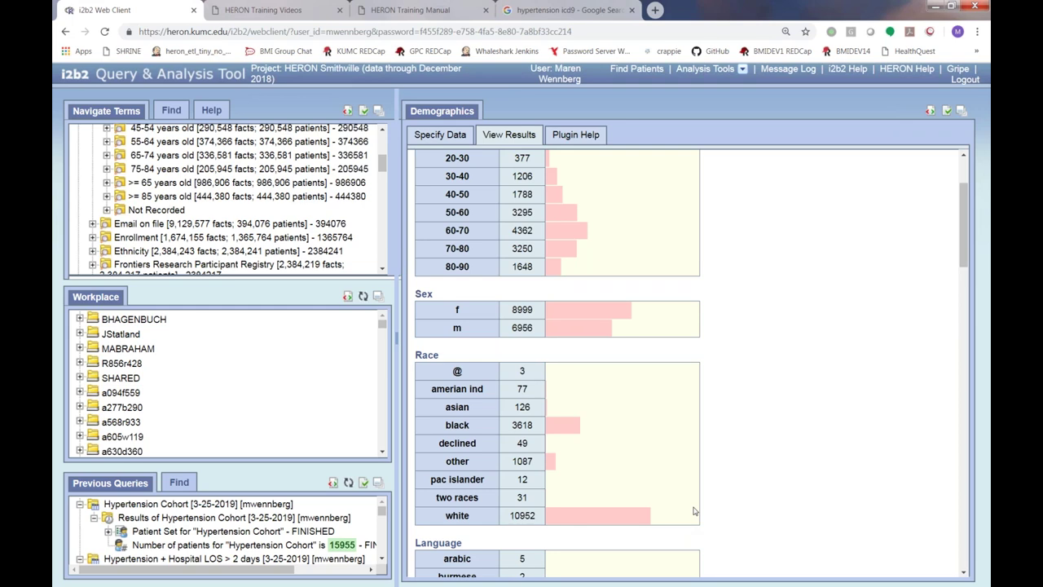
pyautogui.scroll(-1, 691, 509)
pyautogui.scroll(-4, 704, 475)
pyautogui.scroll(-2, 706, 342)
pyautogui.scroll(1, 705, 330)
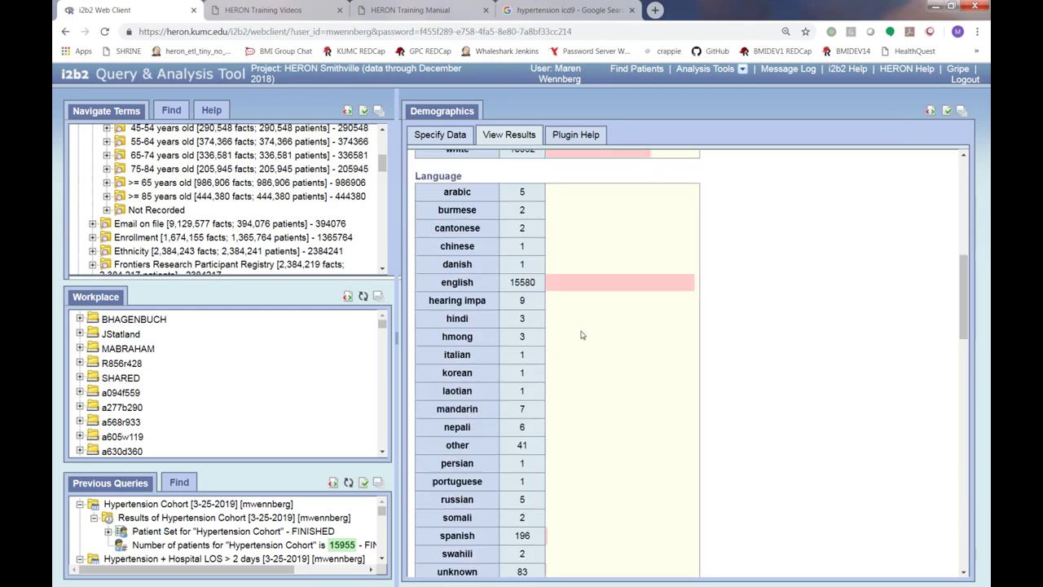
pyautogui.scroll(-2, 736, 390)
pyautogui.scroll(-3, 734, 397)
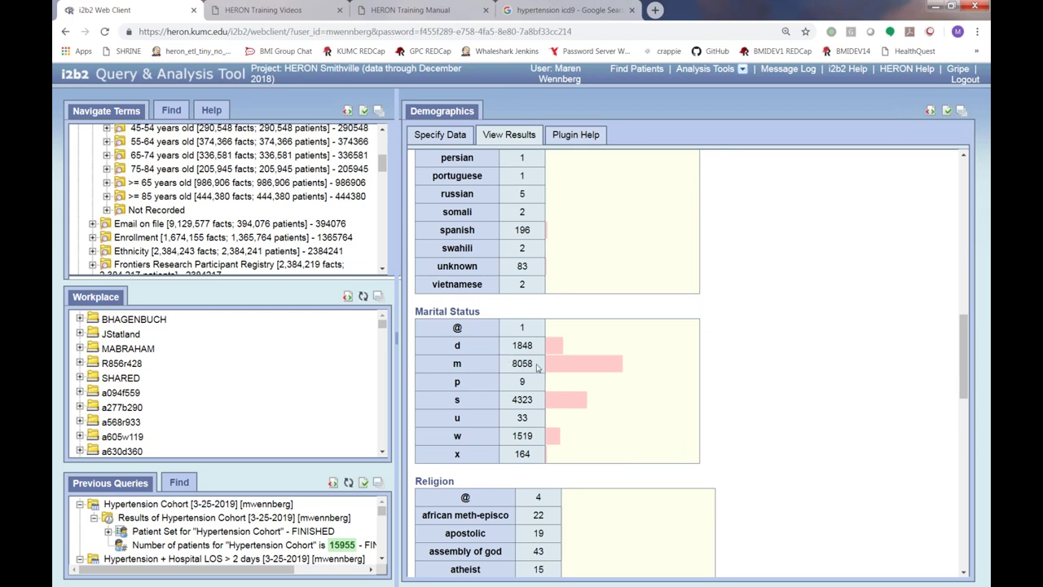
pyautogui.scroll(-2, 629, 478)
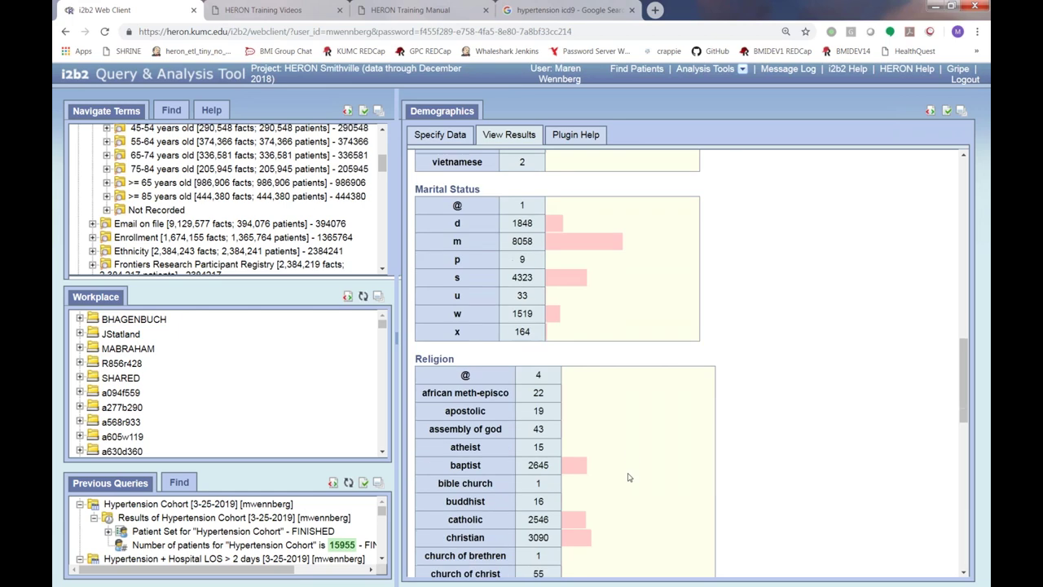
pyautogui.scroll(-2, 629, 478)
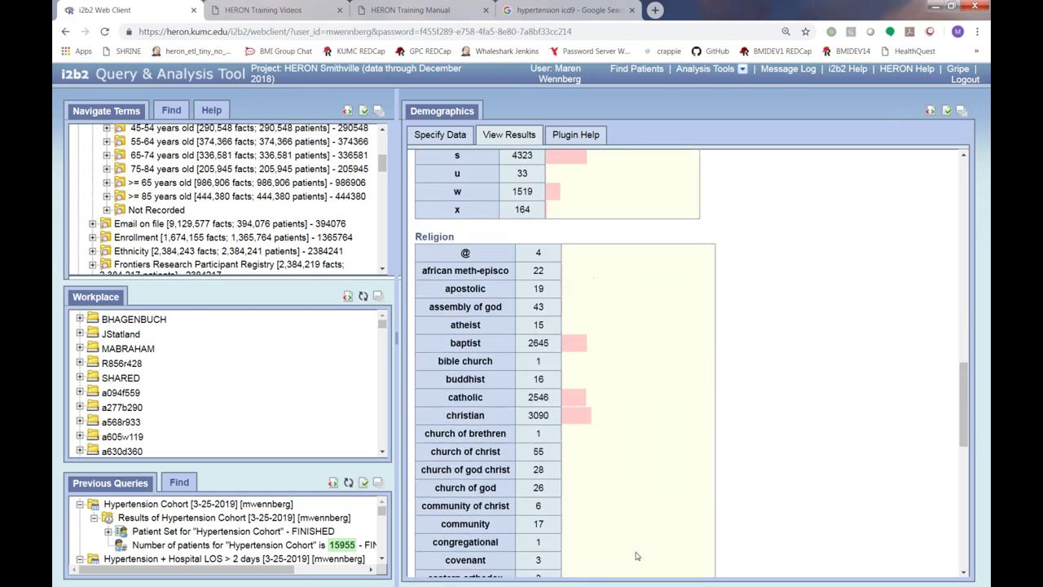
pyautogui.scroll(-7, 649, 428)
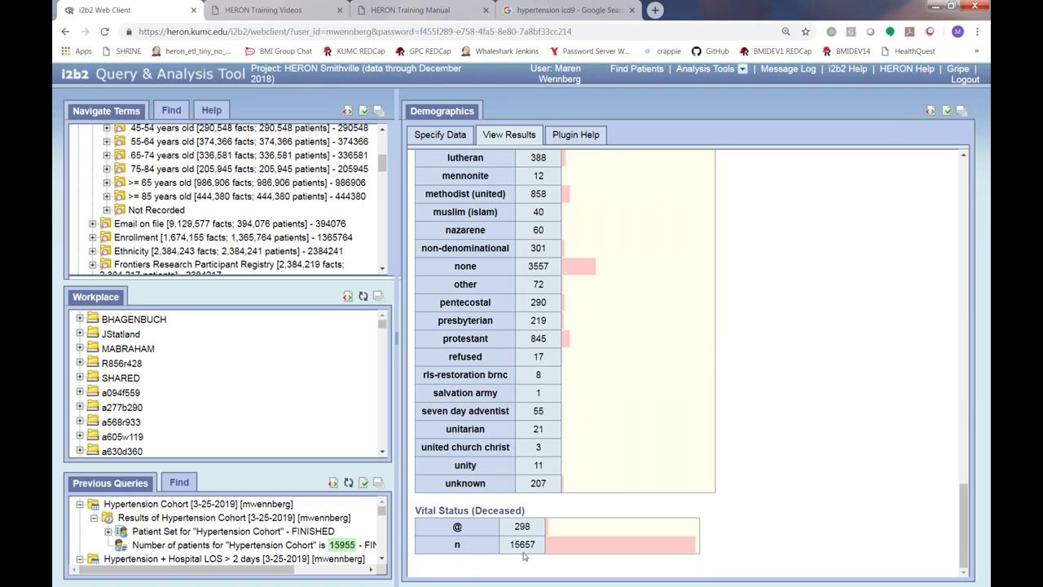
pyautogui.moveTo(450, 553); pyautogui.dragTo(618, 559)
pyautogui.click(648, 559)
pyautogui.moveTo(448, 527); pyautogui.dragTo(540, 531)
pyautogui.click(539, 531)
pyautogui.scroll(20, 540, 531)
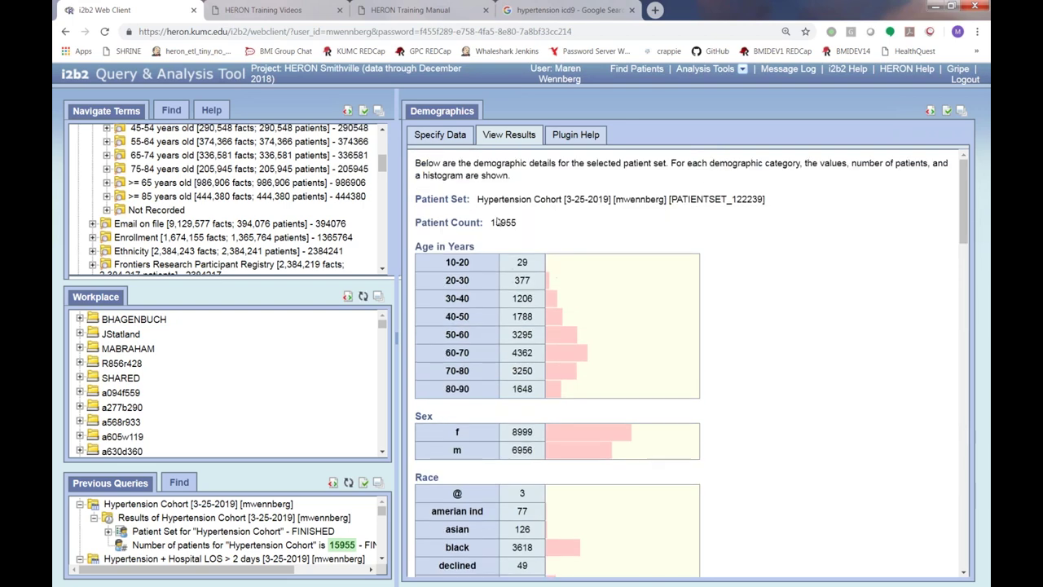
# Step: Go back to Find Patients, leave the temporal constraint unchanged, and page back to Groups 1–3
pyautogui.click(440, 135)
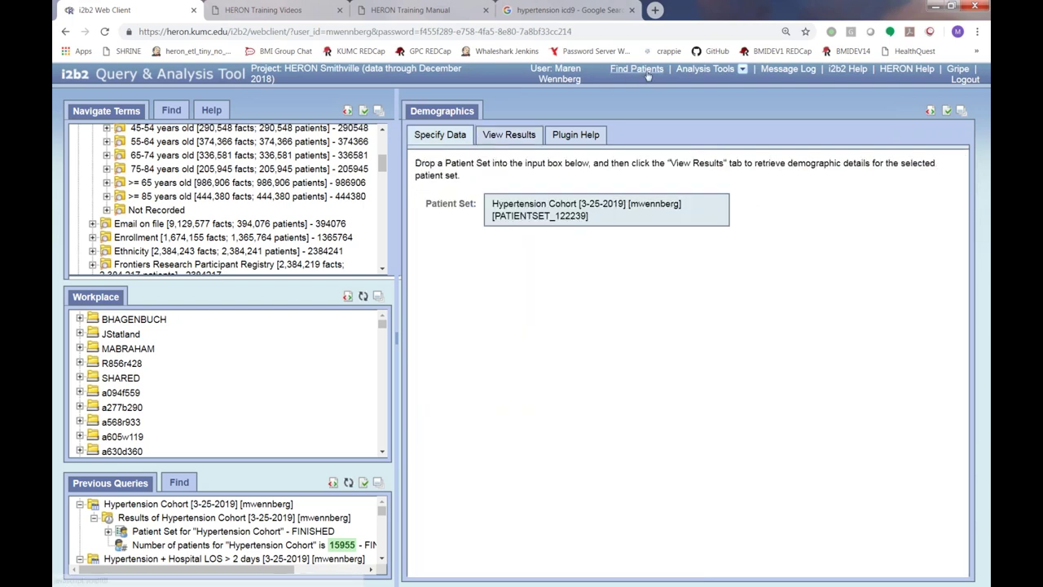
pyautogui.click(650, 72)
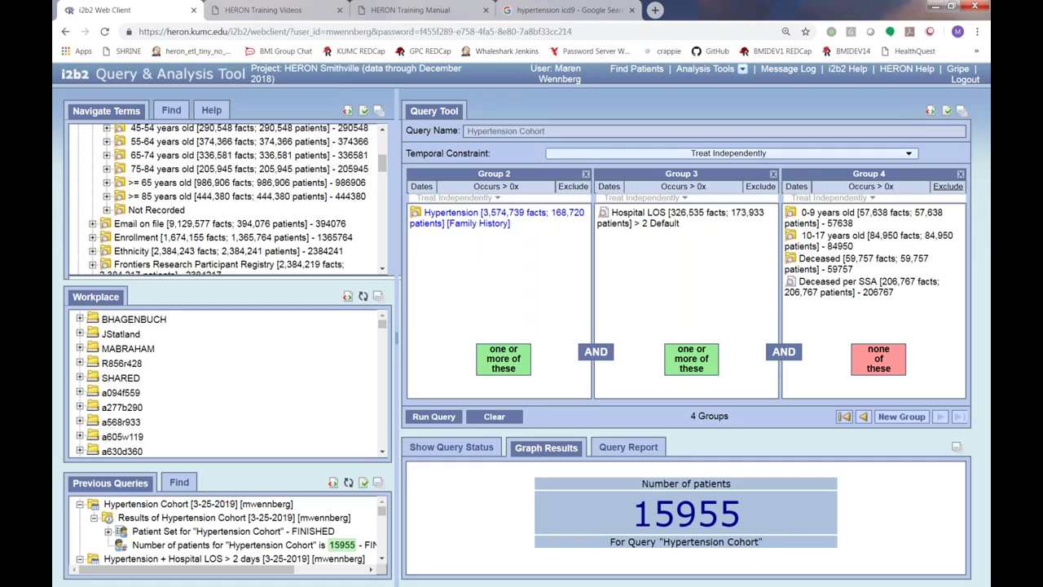
pyautogui.click(621, 153)
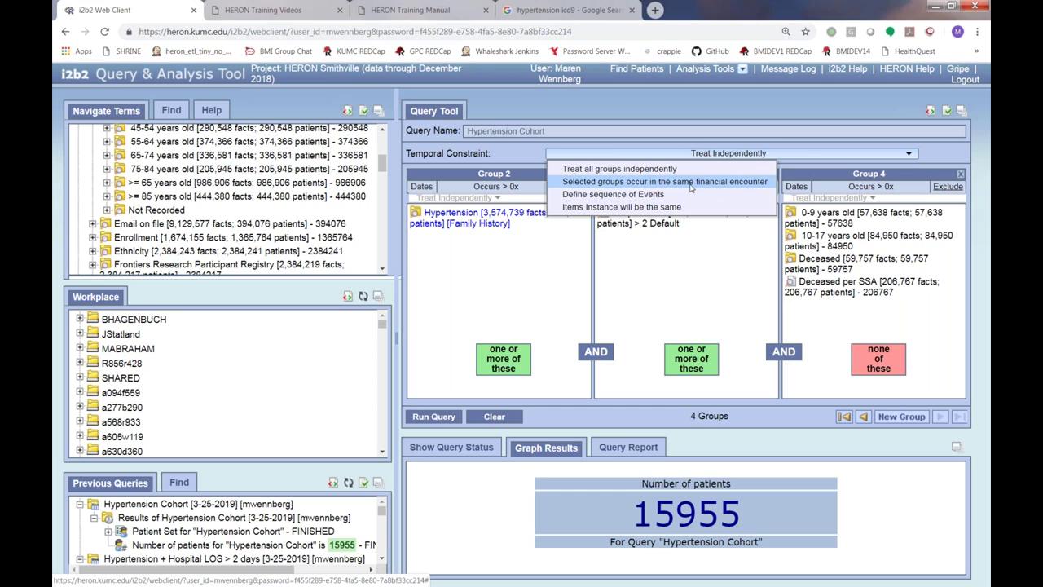
pyautogui.click(943, 381)
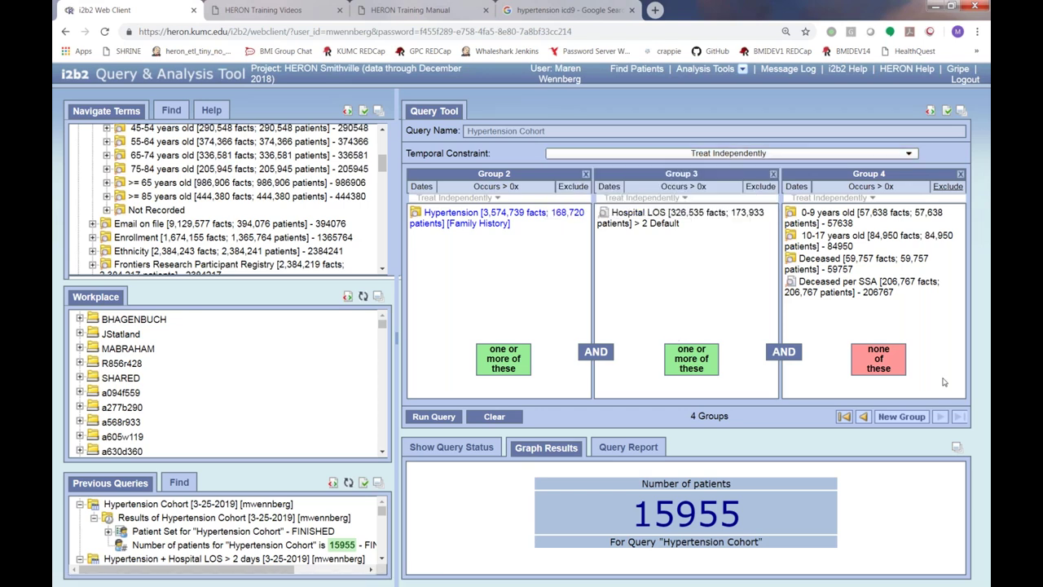
pyautogui.click(845, 419)
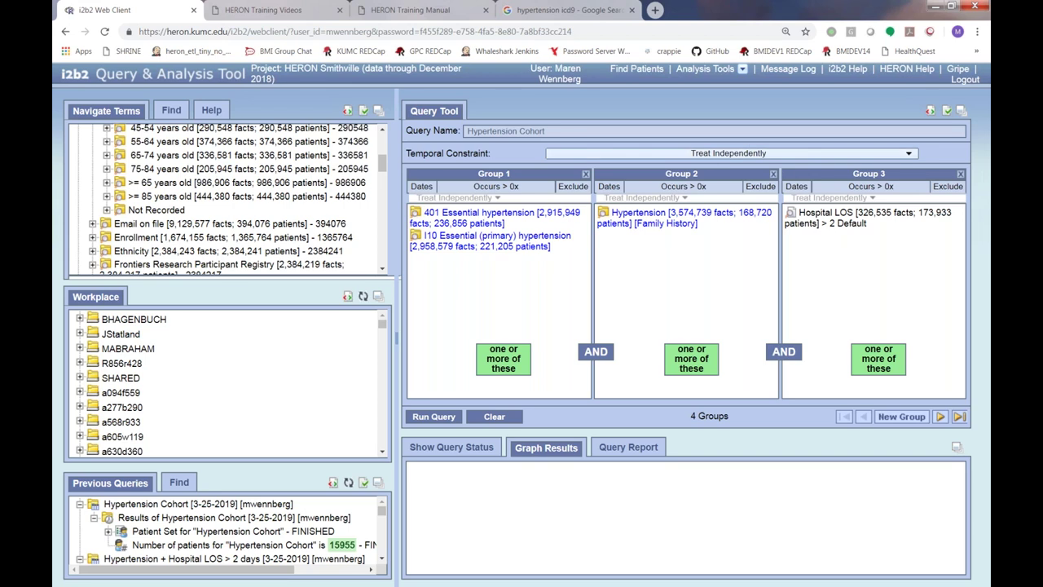
# Step: Require all groups to share one financial encounter and set Group 4 to Treat Independently
pyautogui.click(684, 153)
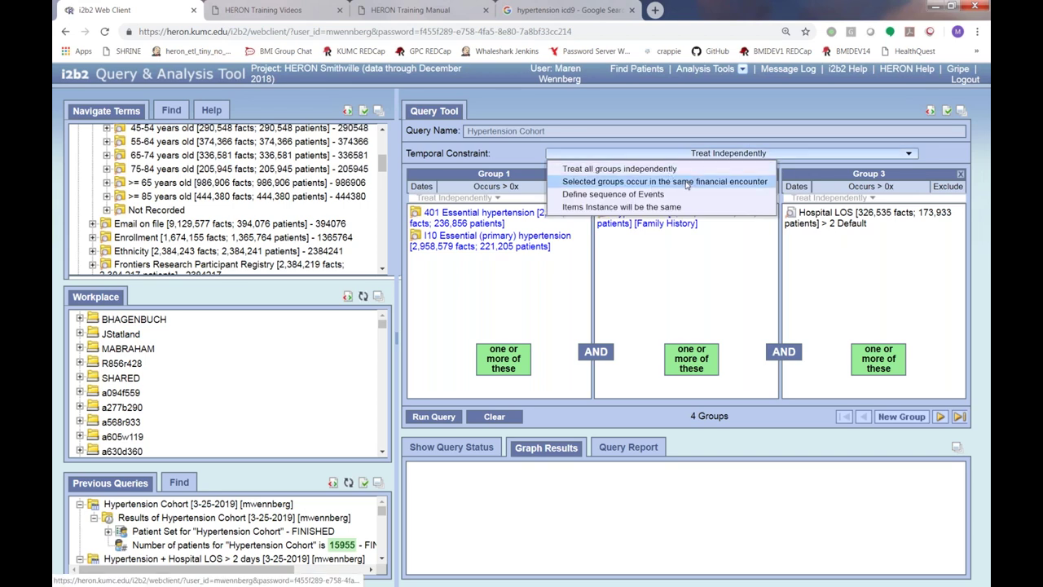
pyautogui.click(687, 182)
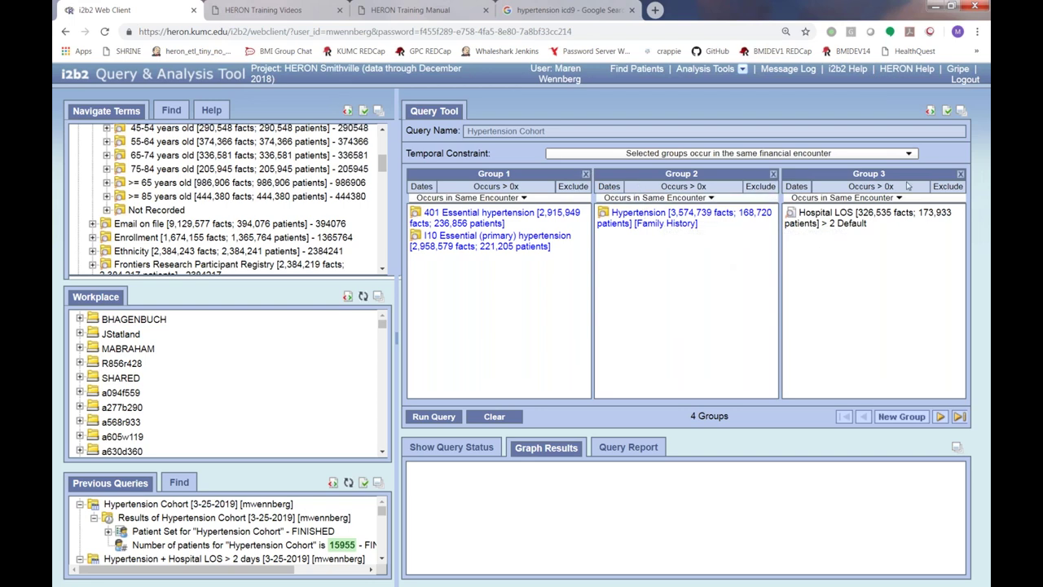
pyautogui.click(639, 198)
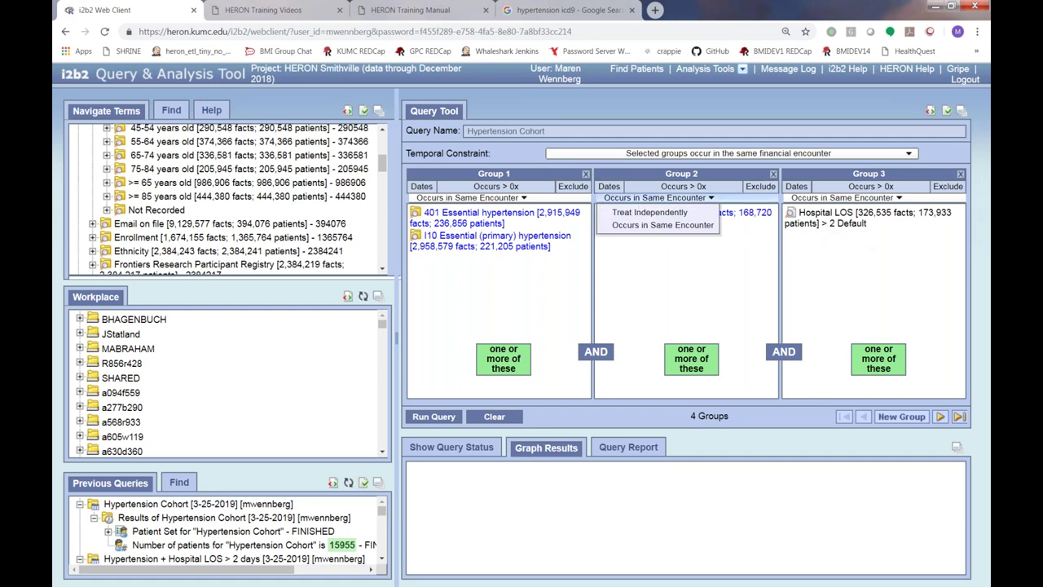
pyautogui.click(660, 212)
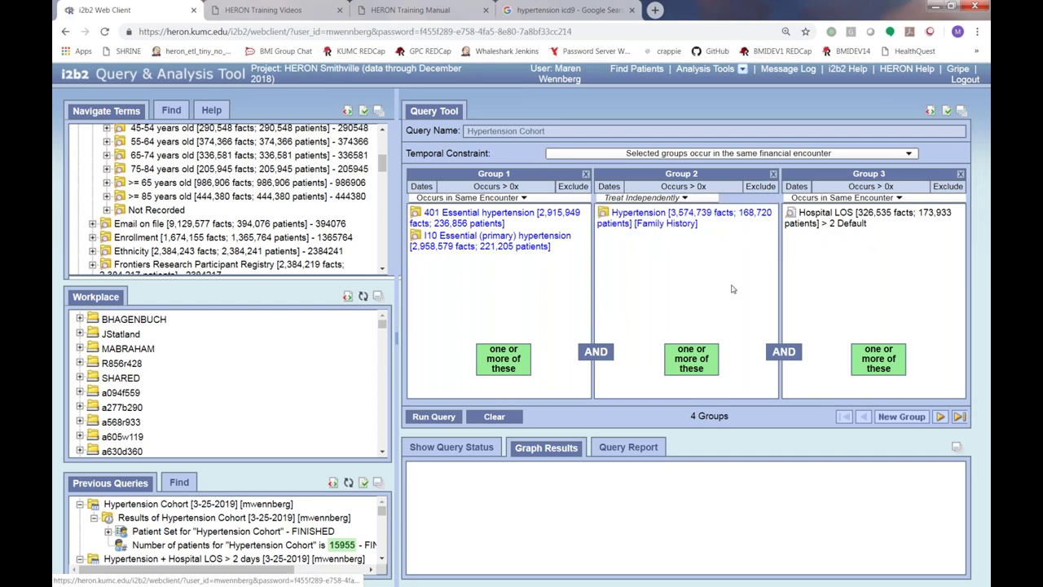
pyautogui.click(939, 417)
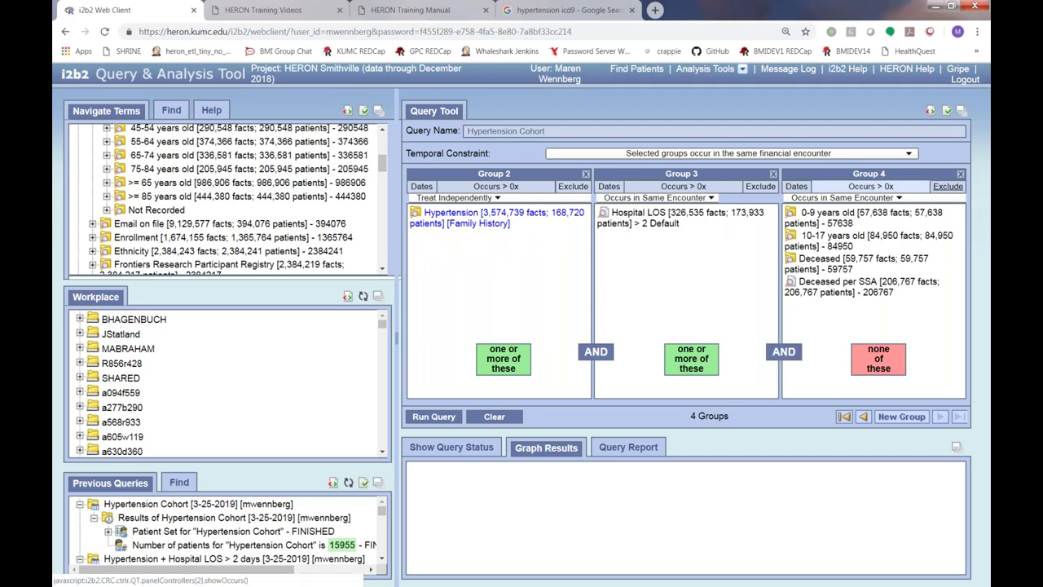
pyautogui.click(892, 203)
pyautogui.click(847, 210)
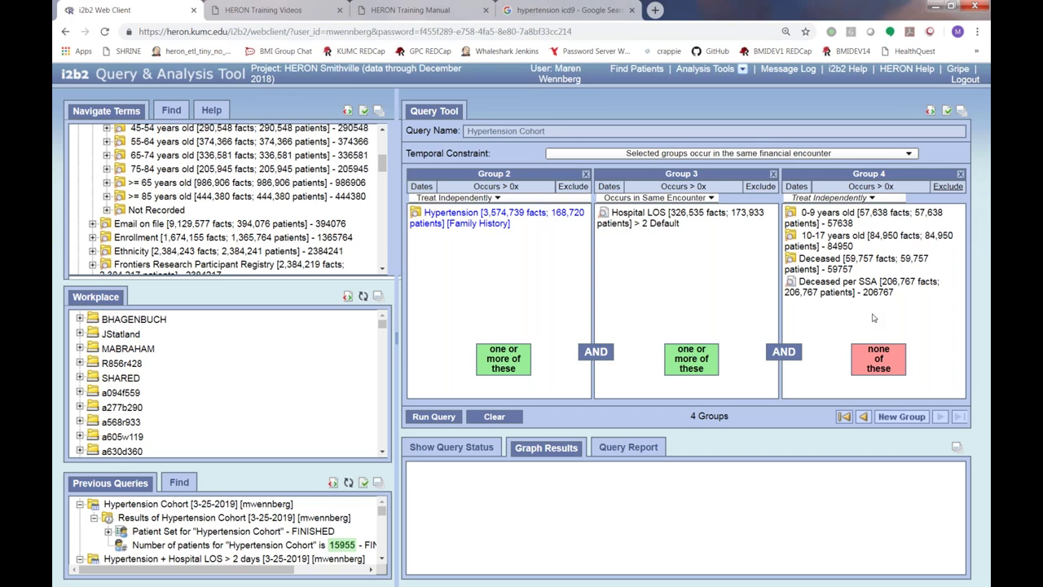
# Step: Run the query as 'Hypertension Cohort SFE' with patient list and count, then open a blank tab
pyautogui.click(434, 415)
pyautogui.write('Hypertension Cohort SFE')
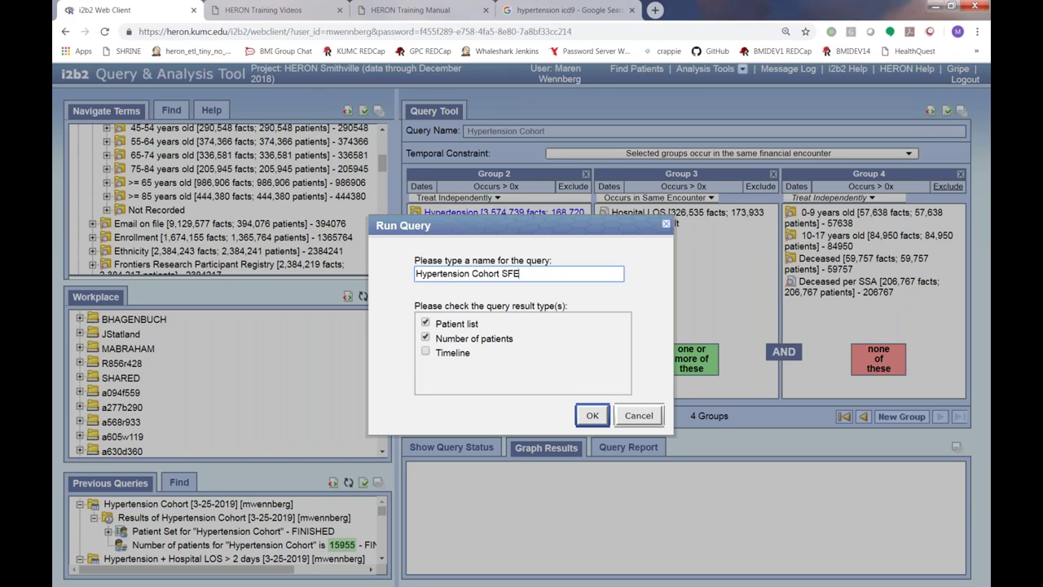
pyautogui.click(592, 415)
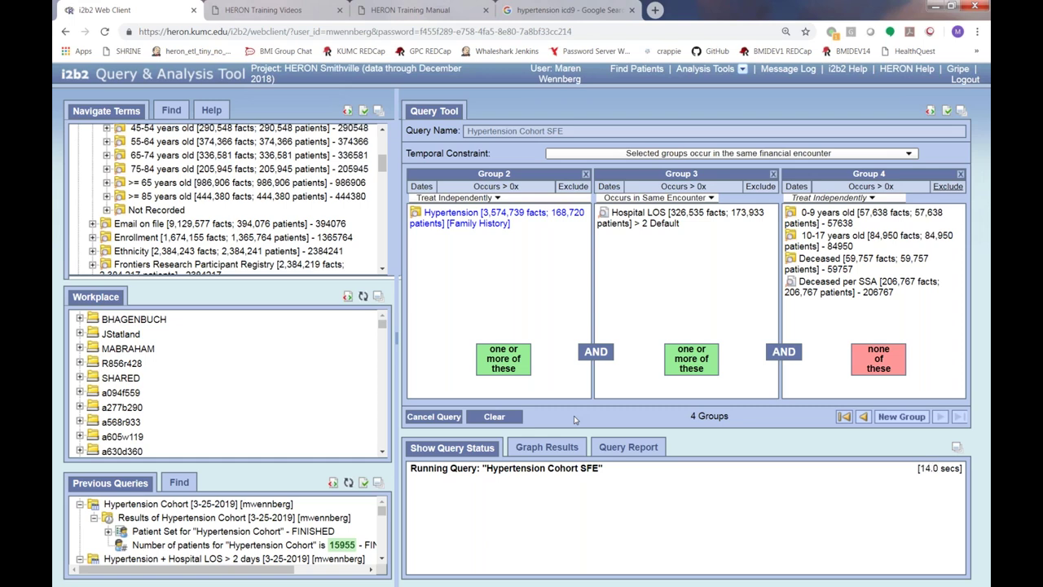
pyautogui.click(654, 11)
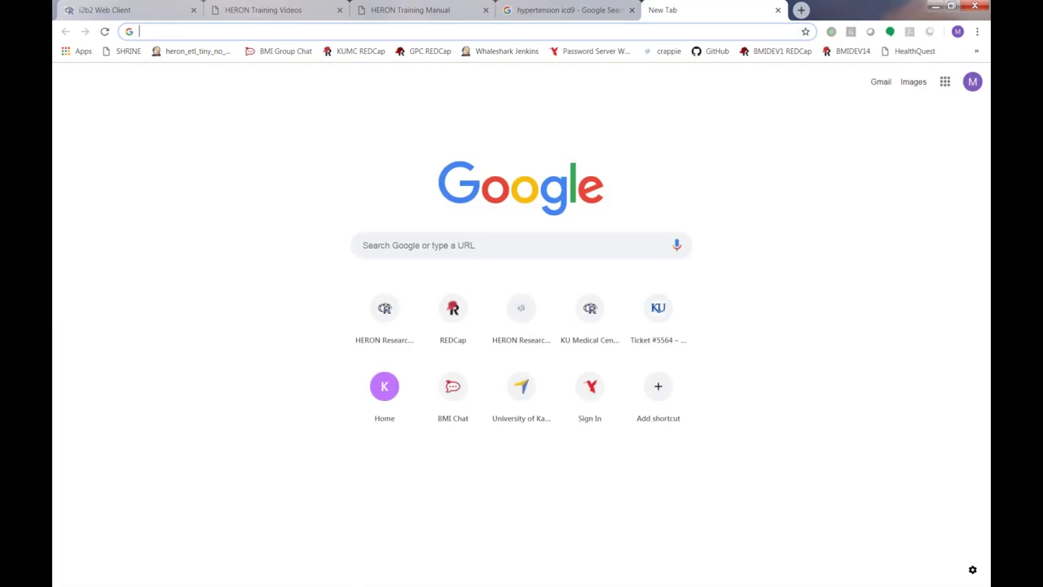
# Step: Check the running query, then go to the REDCap site in the new tab
pyautogui.click(154, 8)
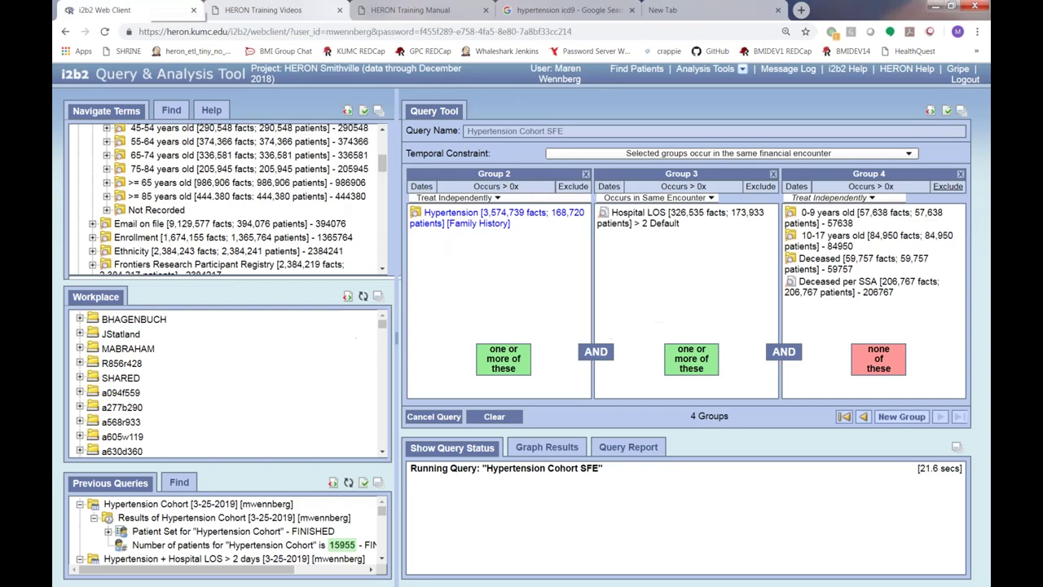
pyautogui.click(684, 11)
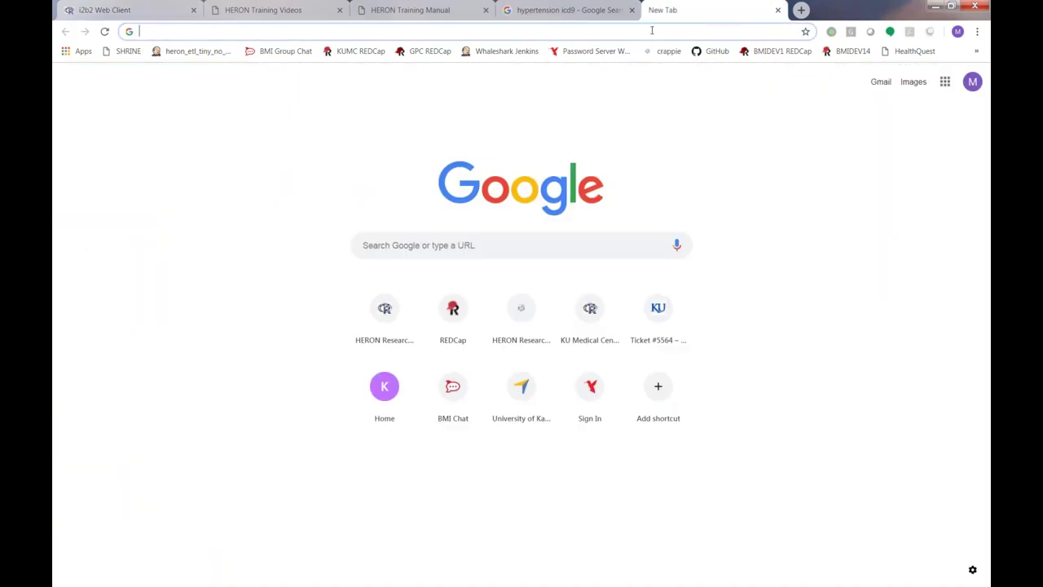
pyautogui.write('redca')
pyautogui.press('Return')
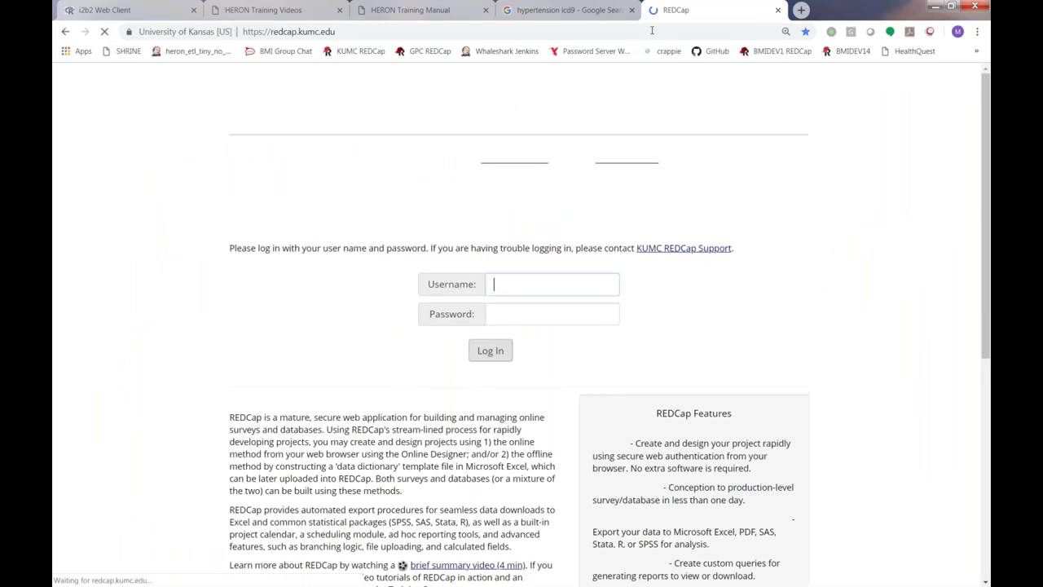
# Step: Log in to REDCap with the user's username and password
pyautogui.press('Tab')
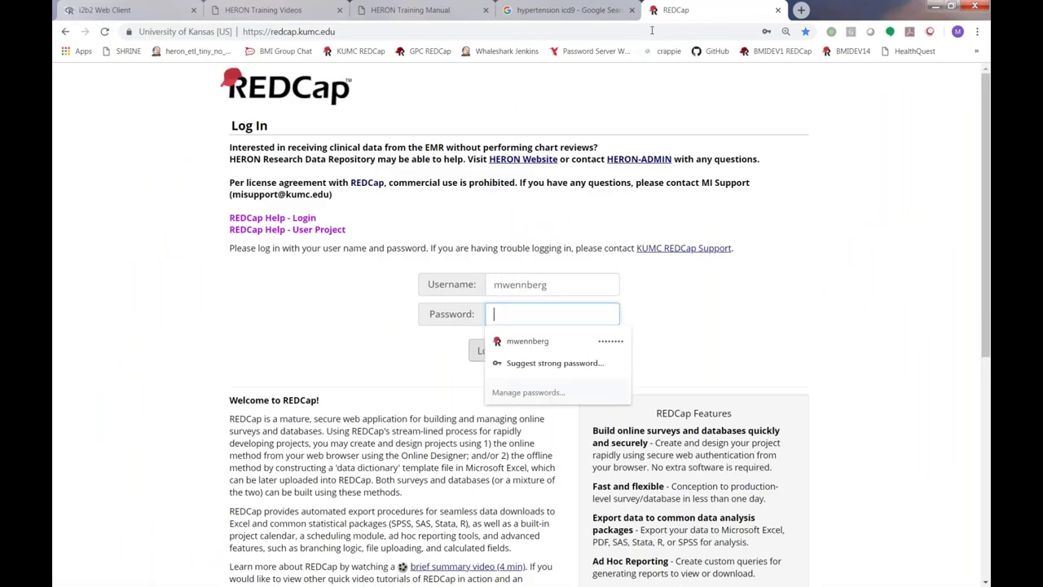
pyautogui.write('********')
pyautogui.press('Return')
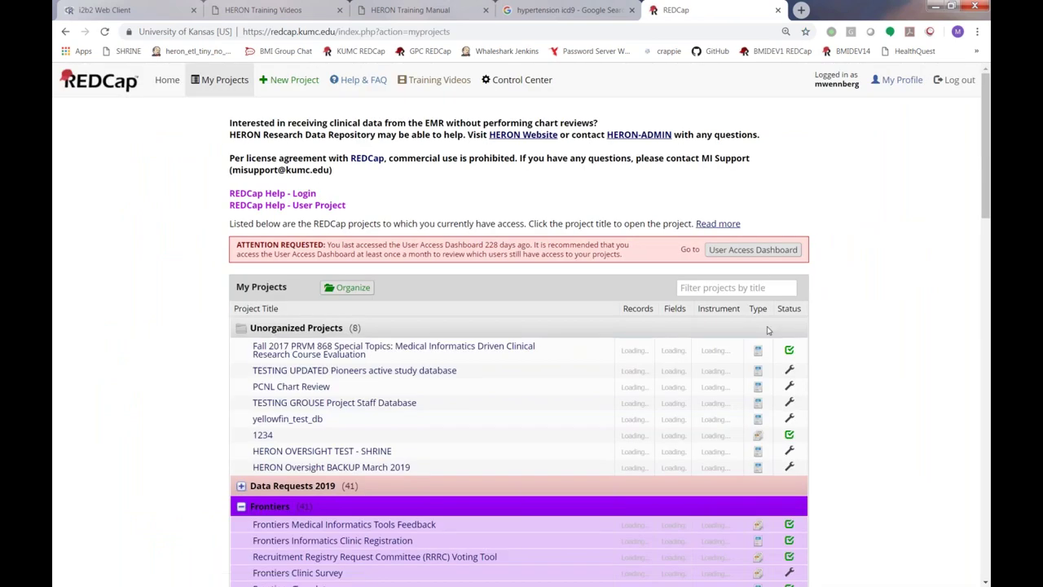
# Step: Open HERON_Data_Training's Record Status Dashboard and check the SFE query's 13,365-patient result
pyautogui.scroll(-1, 777, 337)
pyautogui.scroll(-15, 777, 336)
pyautogui.moveTo(353, 402)
pyautogui.click(297, 403)
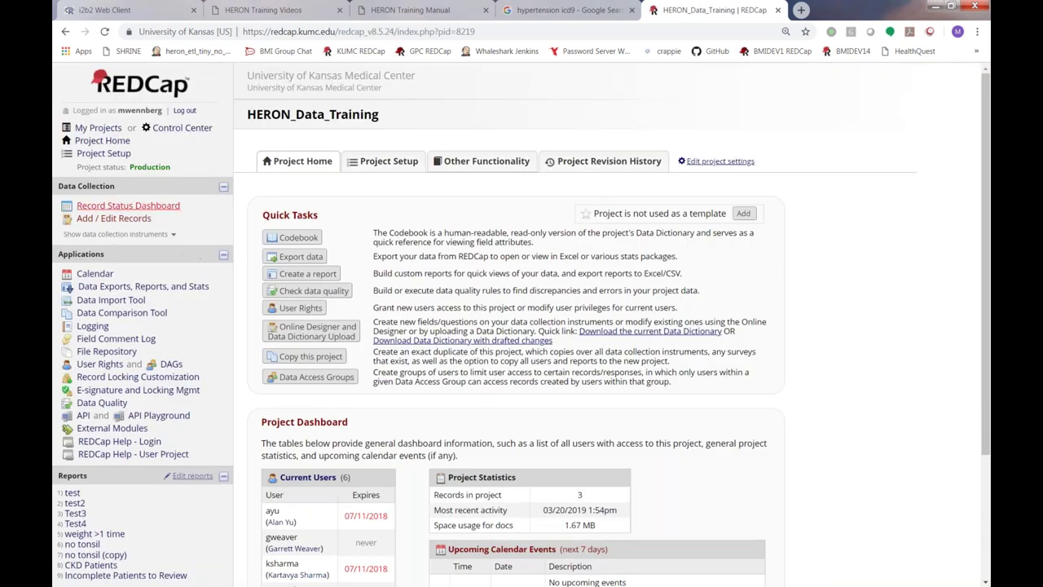
pyautogui.click(128, 205)
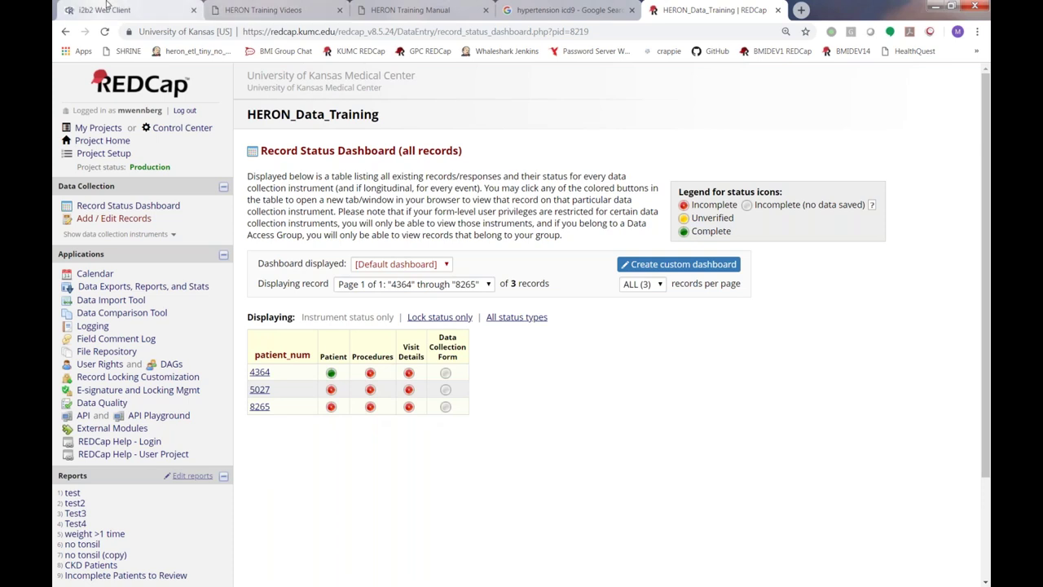
pyautogui.click(106, 8)
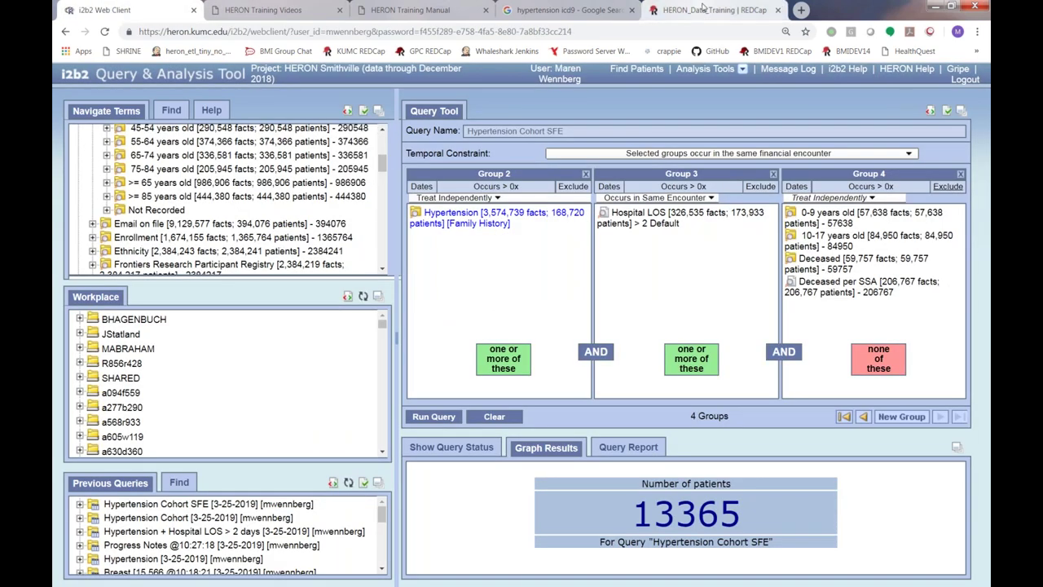
pyautogui.click(702, 8)
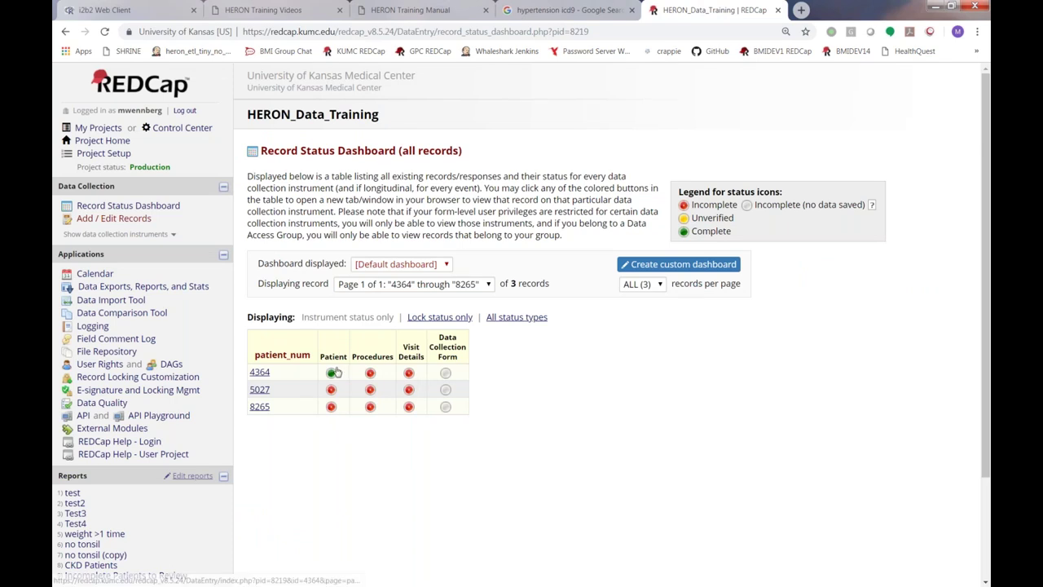
# Step: Open record 4364's Patient form and look through its fields
pyautogui.click(333, 374)
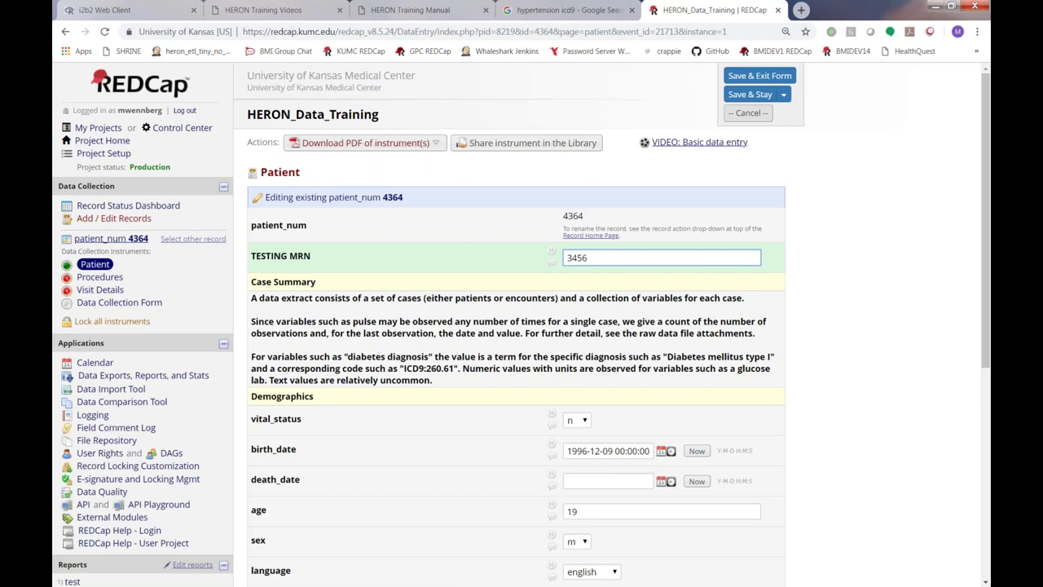
pyautogui.scroll(-3, 399, 307)
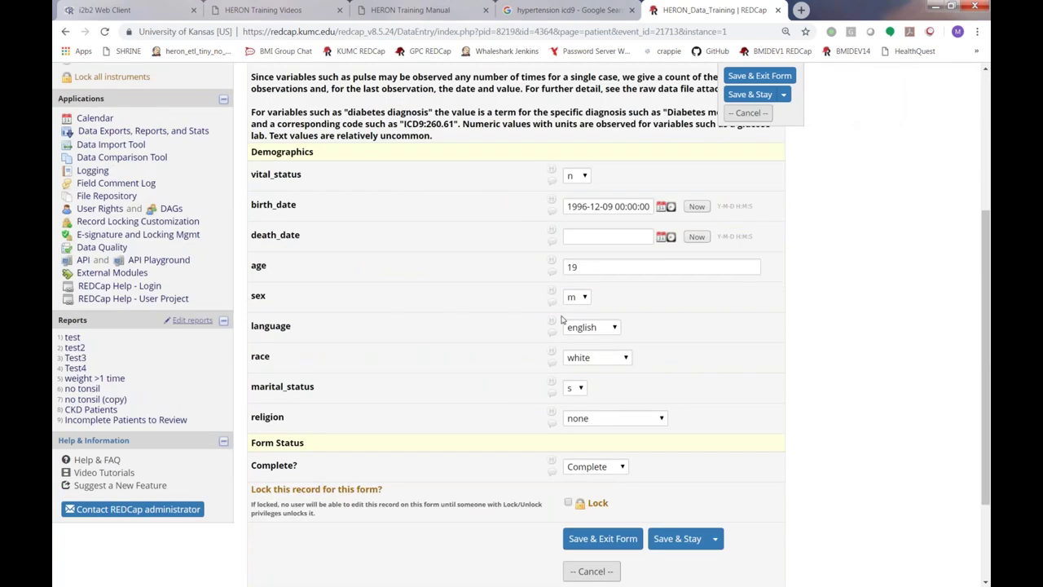
pyautogui.scroll(2, 513, 305)
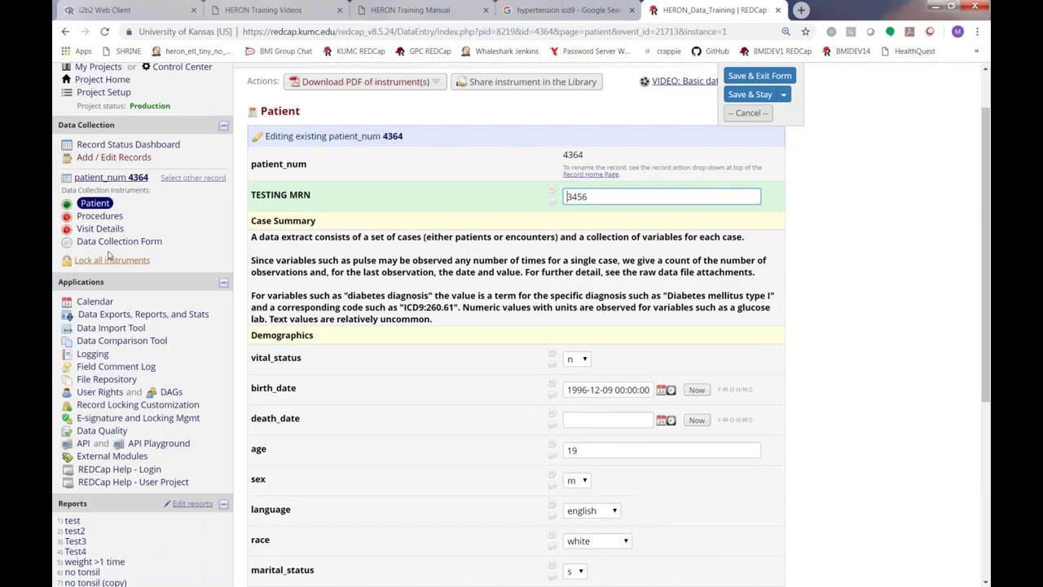
# Step: Open the record's Procedures form and scroll through the tonsil procedure count, date and code fields
pyautogui.click(99, 215)
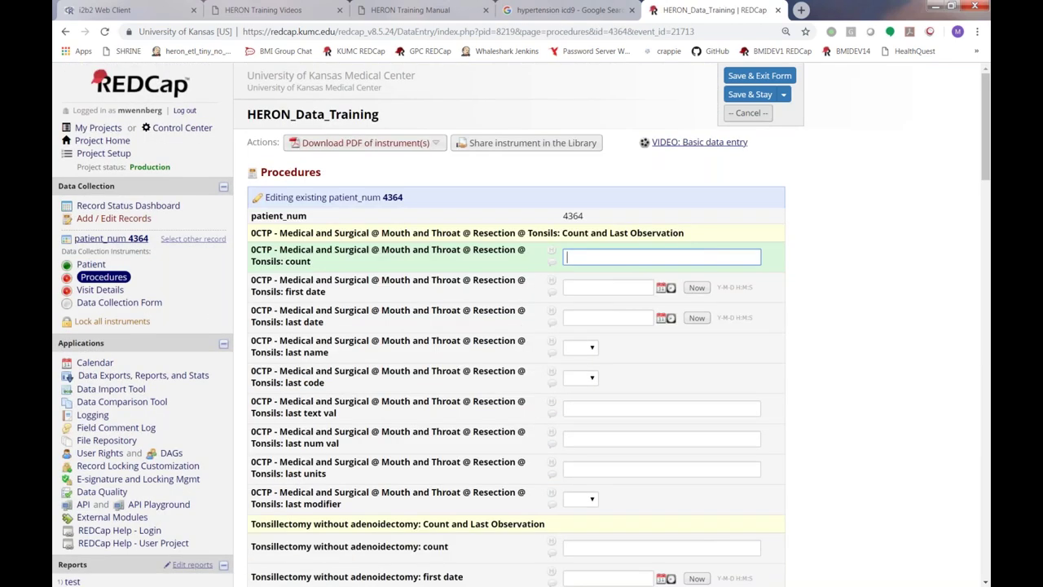
pyautogui.scroll(-1, 521, 326)
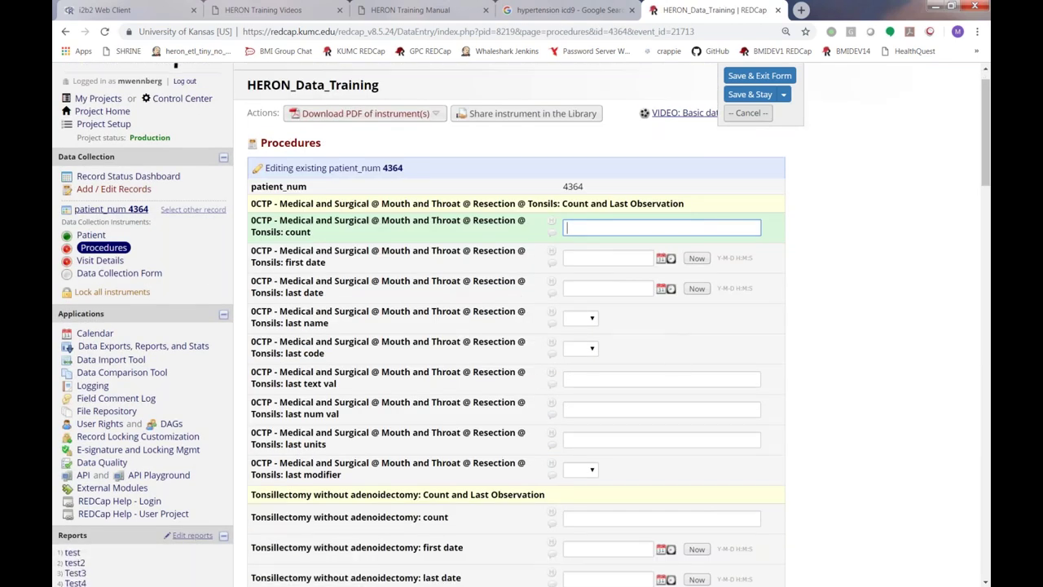
pyautogui.scroll(-4, 808, 435)
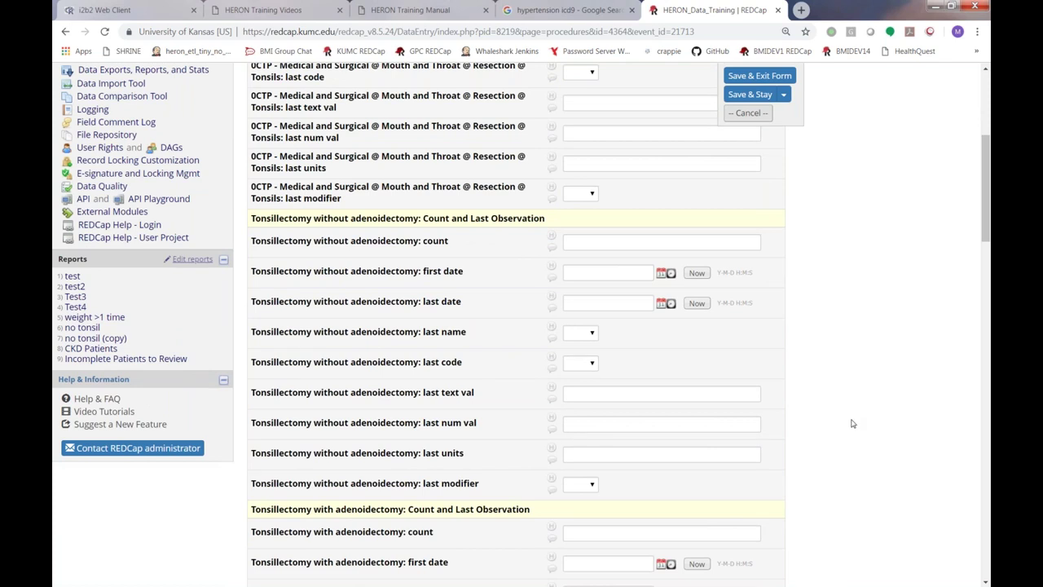
pyautogui.scroll(-3, 873, 387)
pyautogui.scroll(-8, 873, 387)
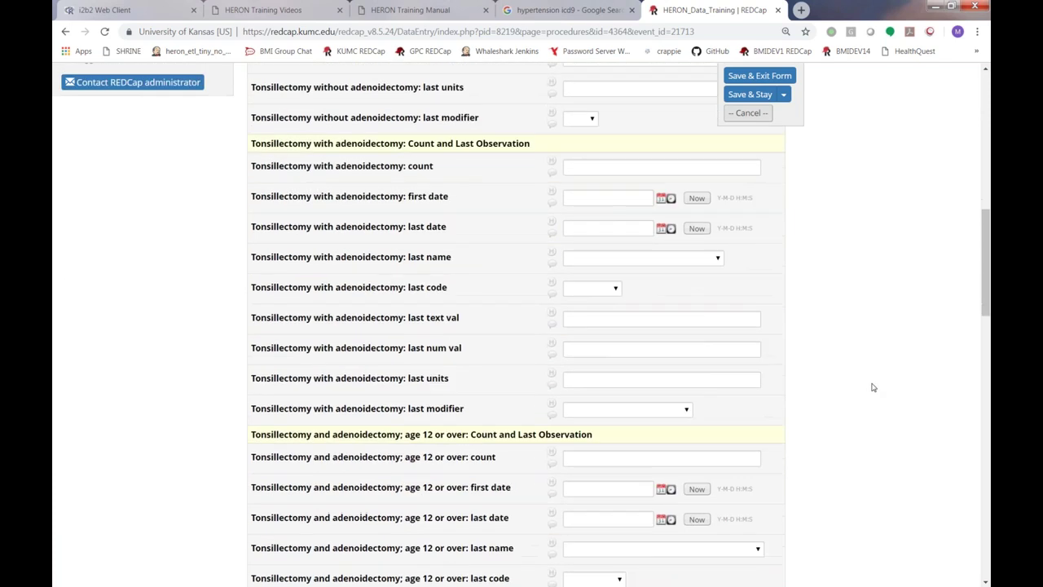
pyautogui.scroll(-5, 869, 404)
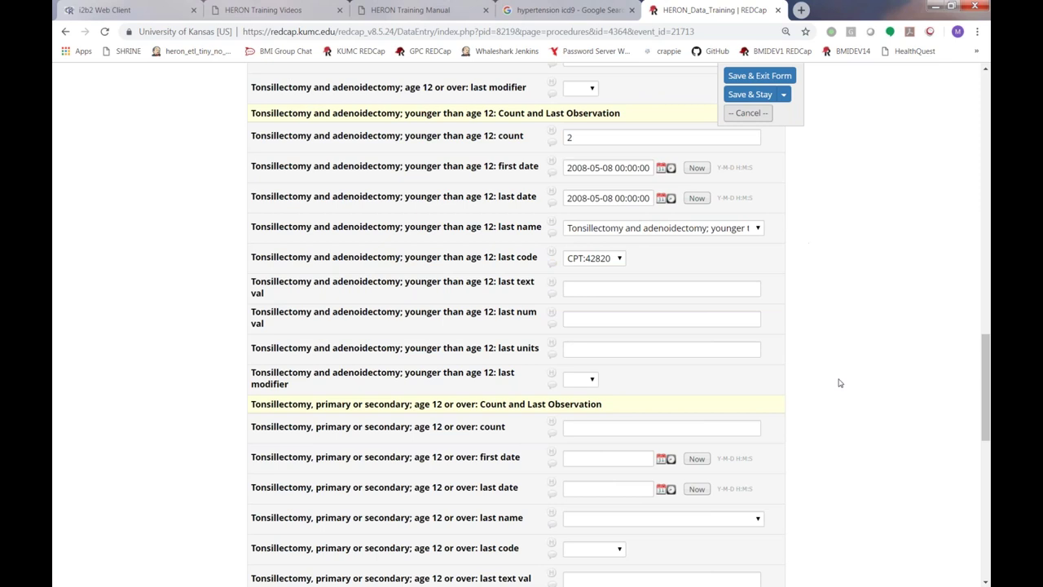
pyautogui.scroll(15, 839, 383)
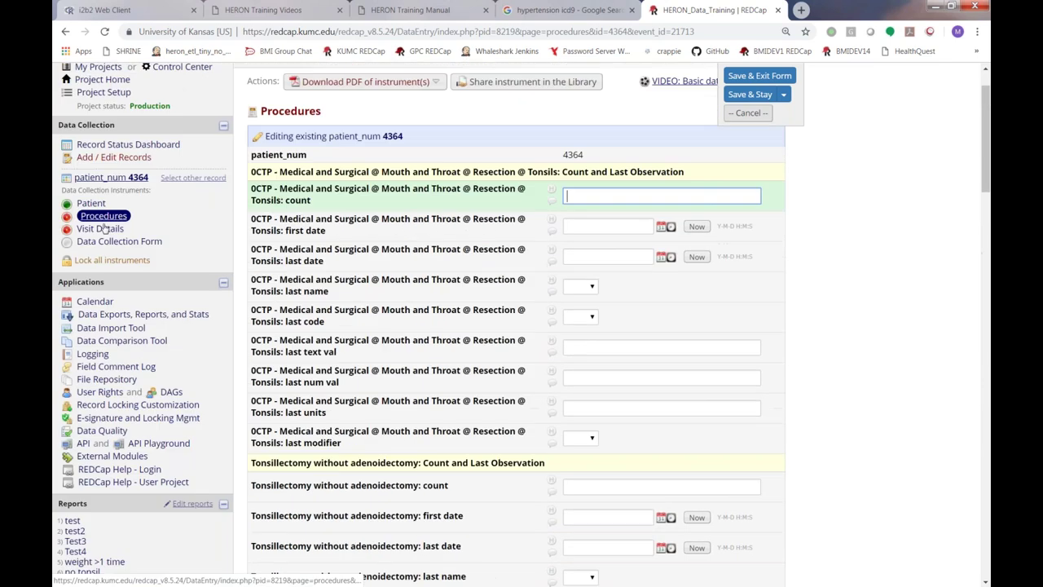
# Step: Open record 4364's Visit Details and review age-band, height and weight observation fields
pyautogui.click(100, 228)
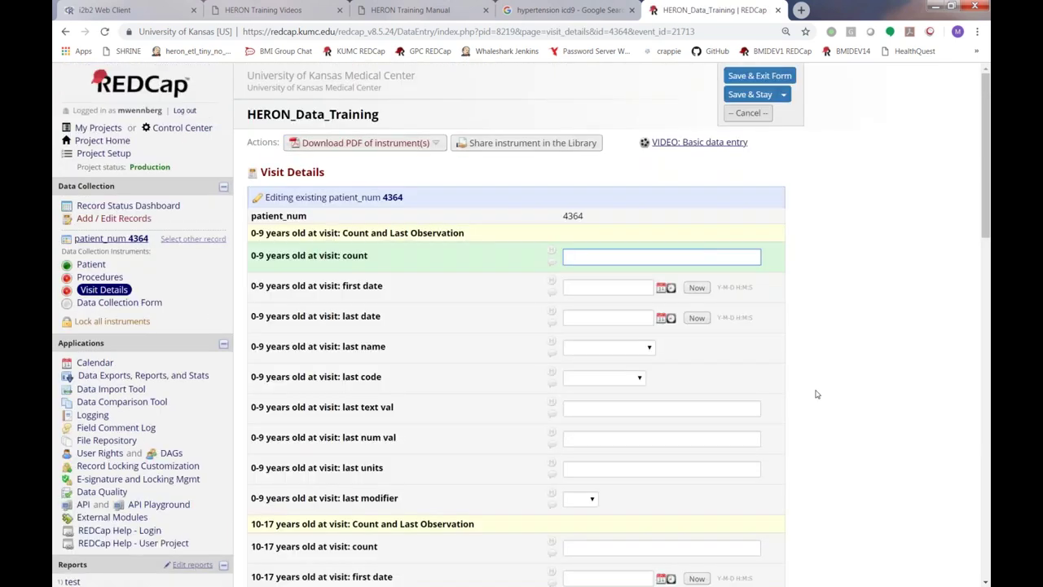
pyautogui.scroll(-3, 818, 377)
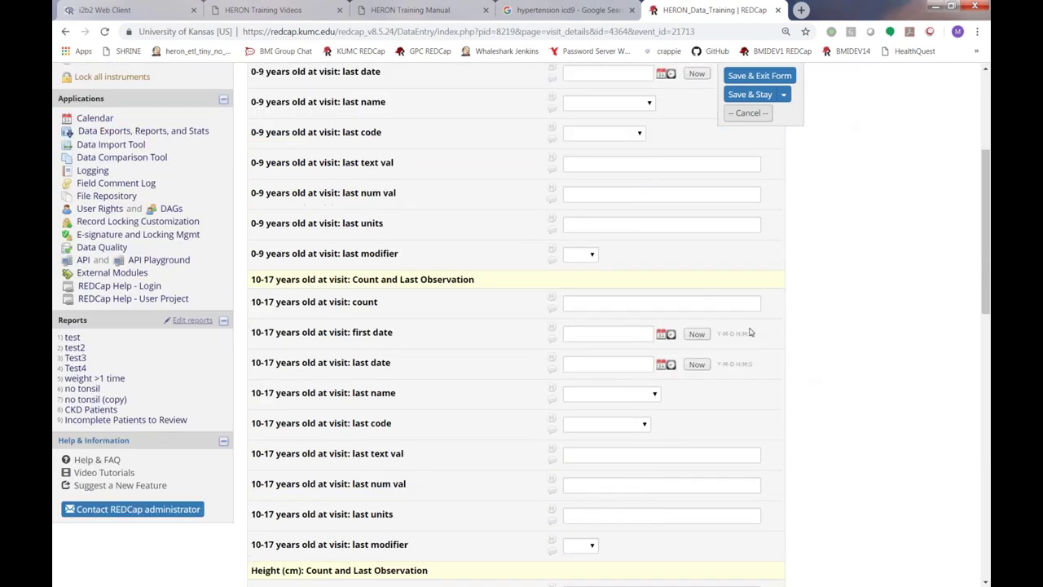
pyautogui.scroll(-5, 703, 334)
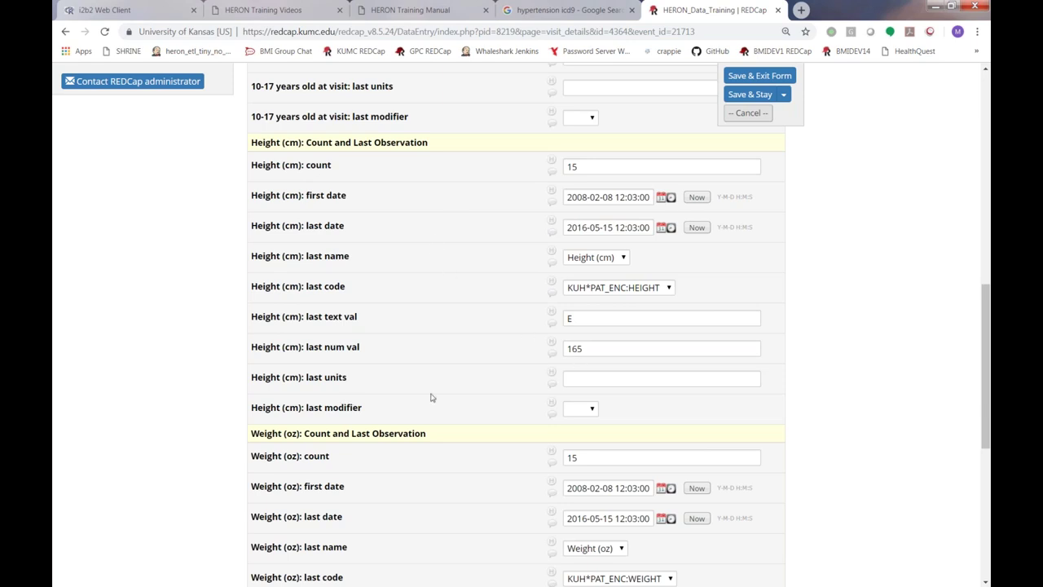
pyautogui.scroll(-2, 426, 459)
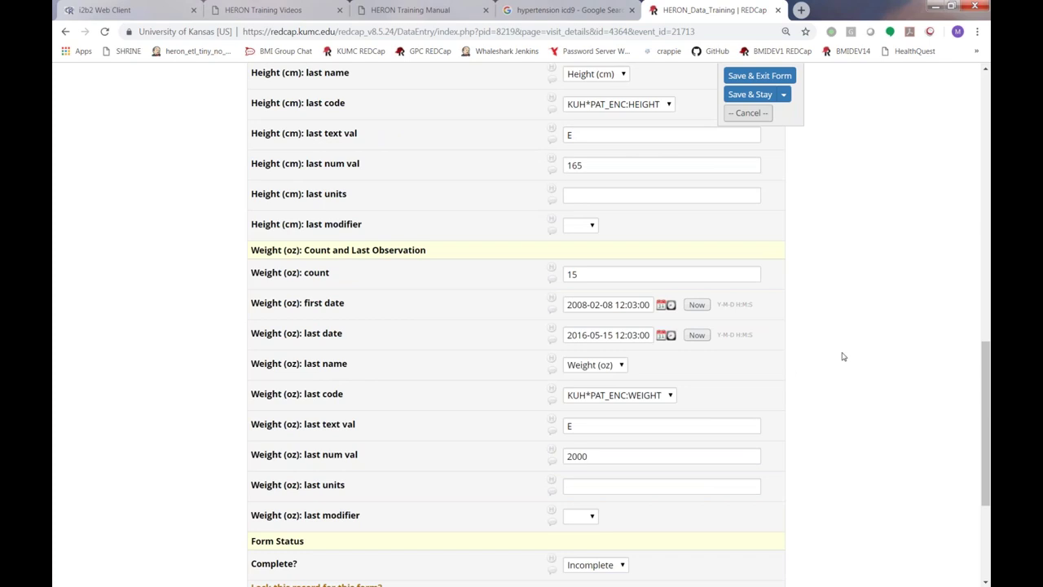
pyautogui.scroll(3, 811, 336)
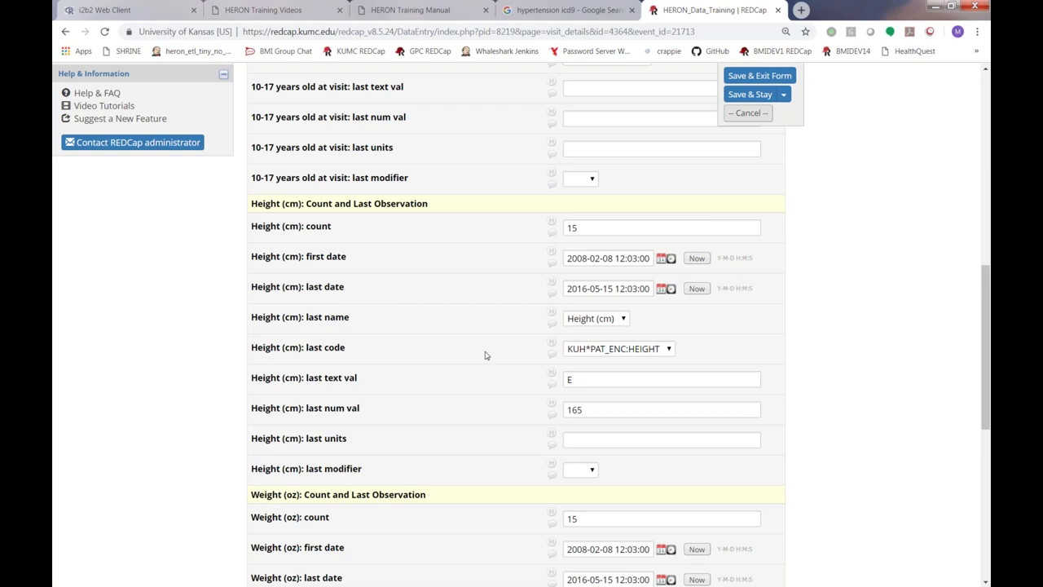
pyautogui.scroll(3, 405, 357)
pyautogui.scroll(3, 404, 357)
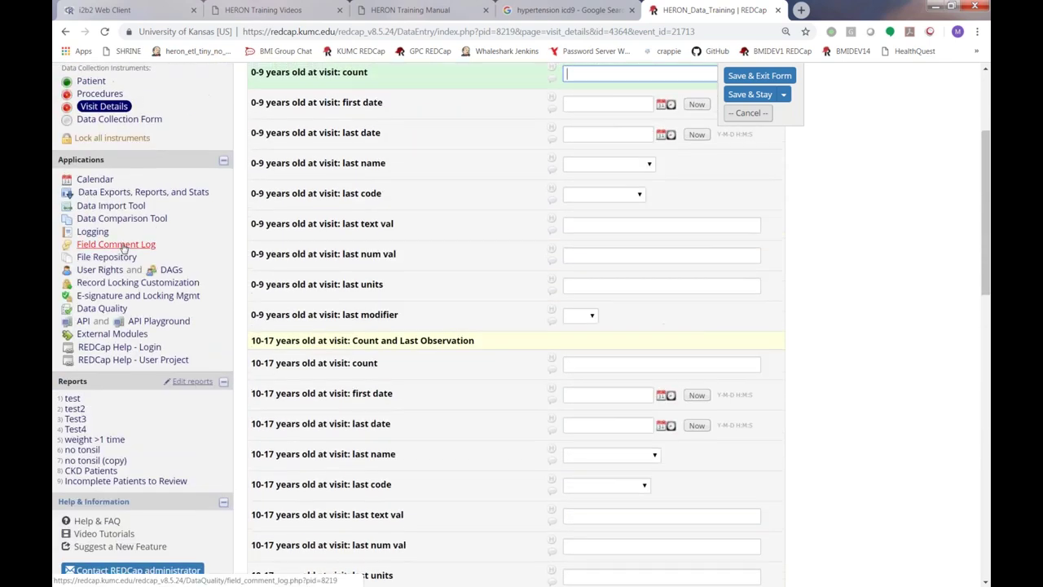
# Step: Download Tonsil_data_rearranged.zip from the File Repository and open Tonsil_data_view.csv in Excel
pyautogui.click(92, 256)
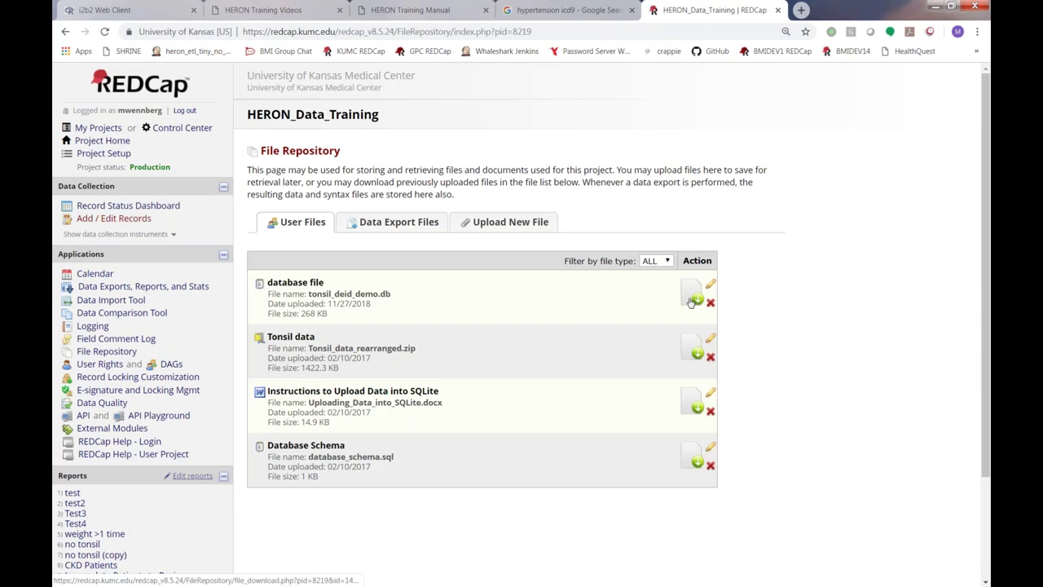
pyautogui.click(696, 354)
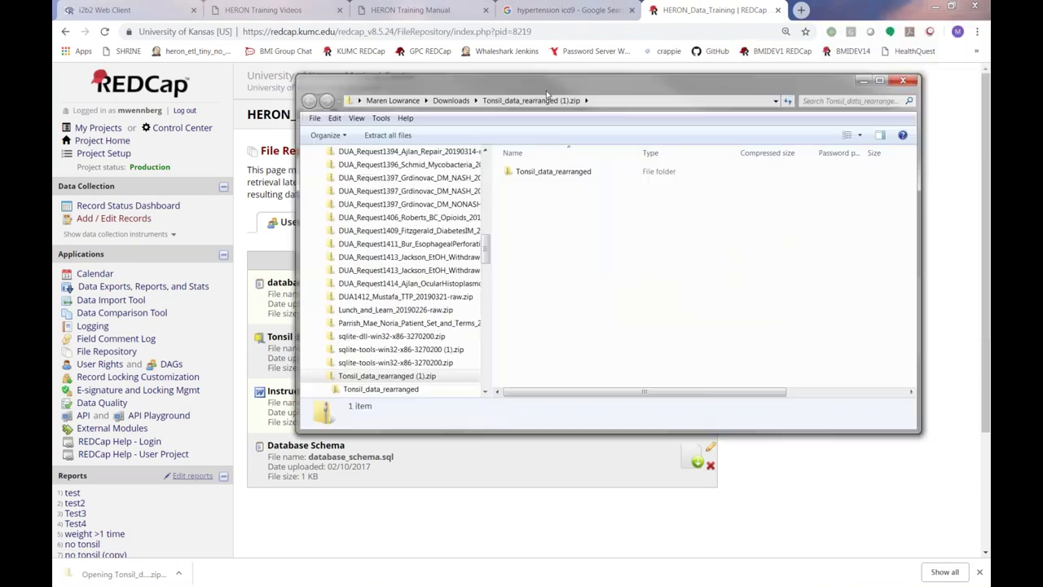
pyautogui.doubleClick(534, 178)
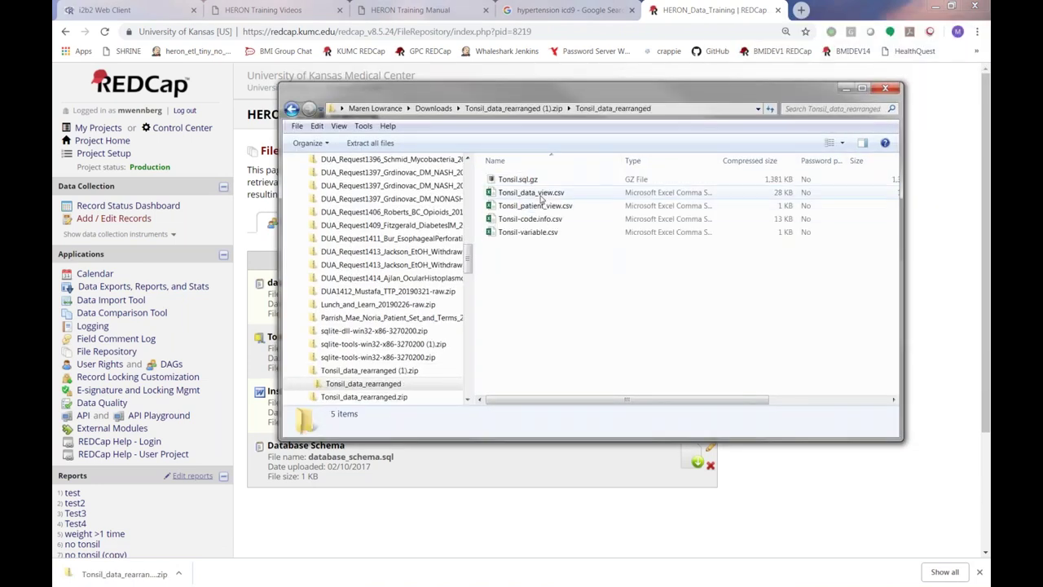
pyautogui.click(570, 193)
pyautogui.moveTo(643, 221); pyautogui.dragTo(699, 252)
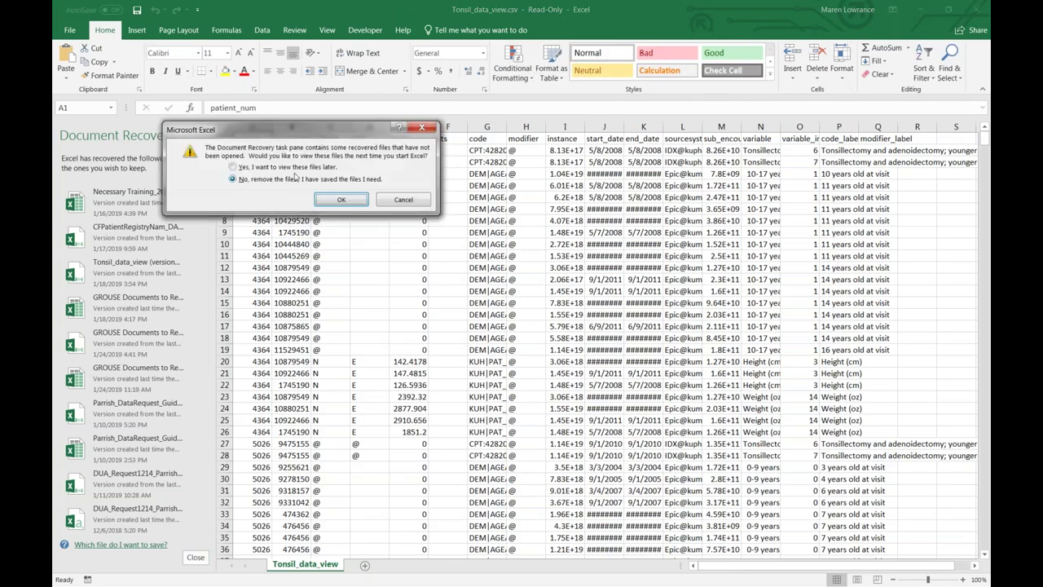
# Step: Dismiss Excel's file recovery prompt and the Document Recovery panel
pyautogui.click(291, 178)
pyautogui.click(291, 166)
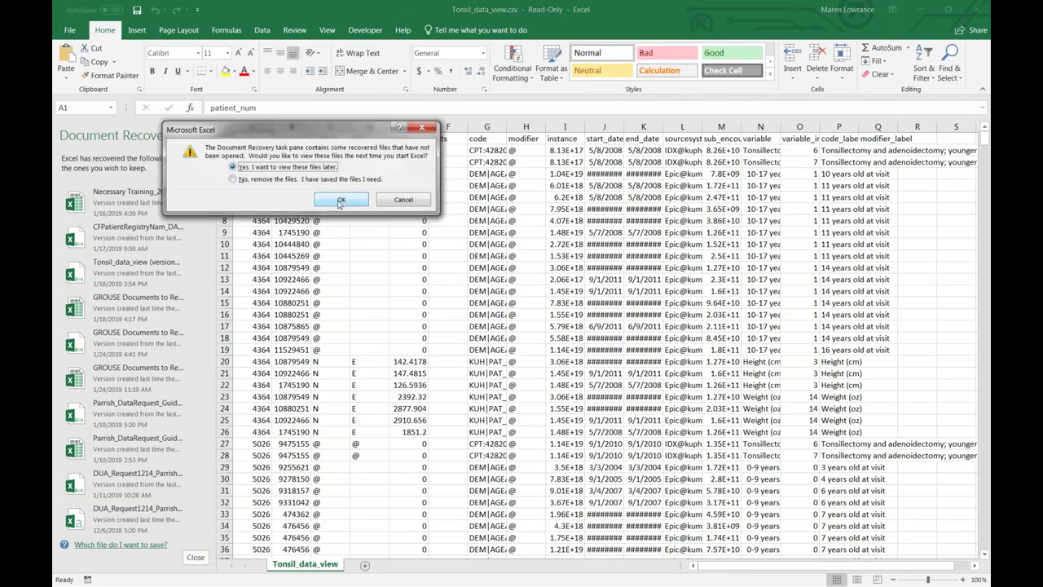
pyautogui.click(341, 199)
pyautogui.click(479, 338)
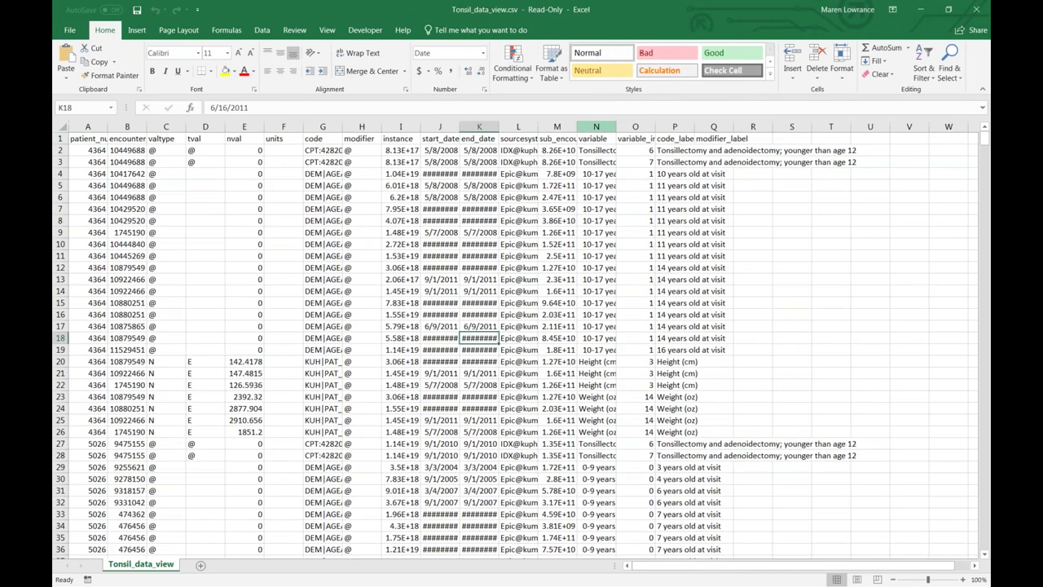
# Step: Autofit columns A, B, G, the modifier, instance and start_date columns to show values fully
pyautogui.doubleClick(107, 126)
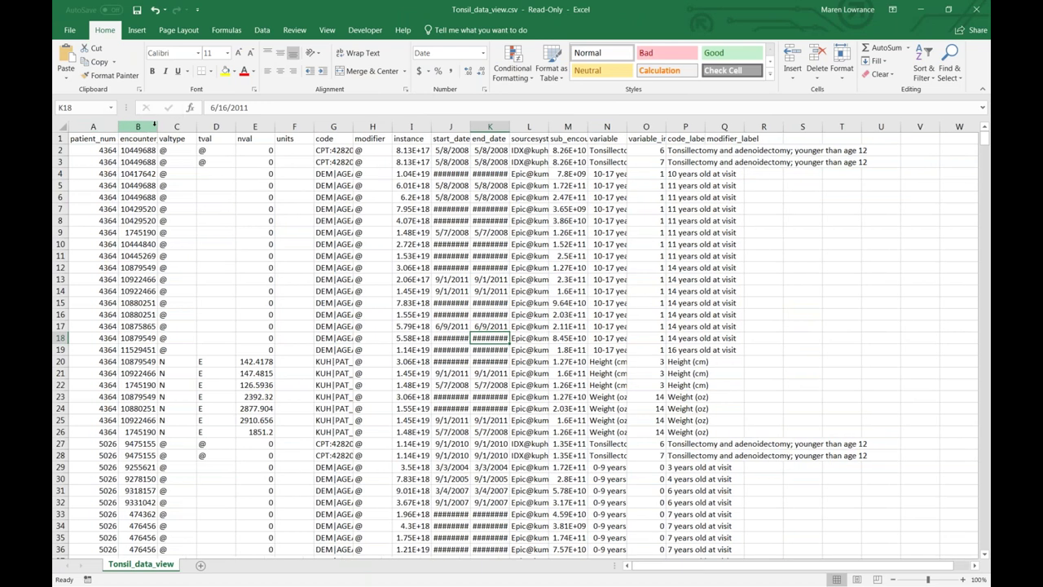
pyautogui.click(153, 126)
pyautogui.doubleClick(157, 126)
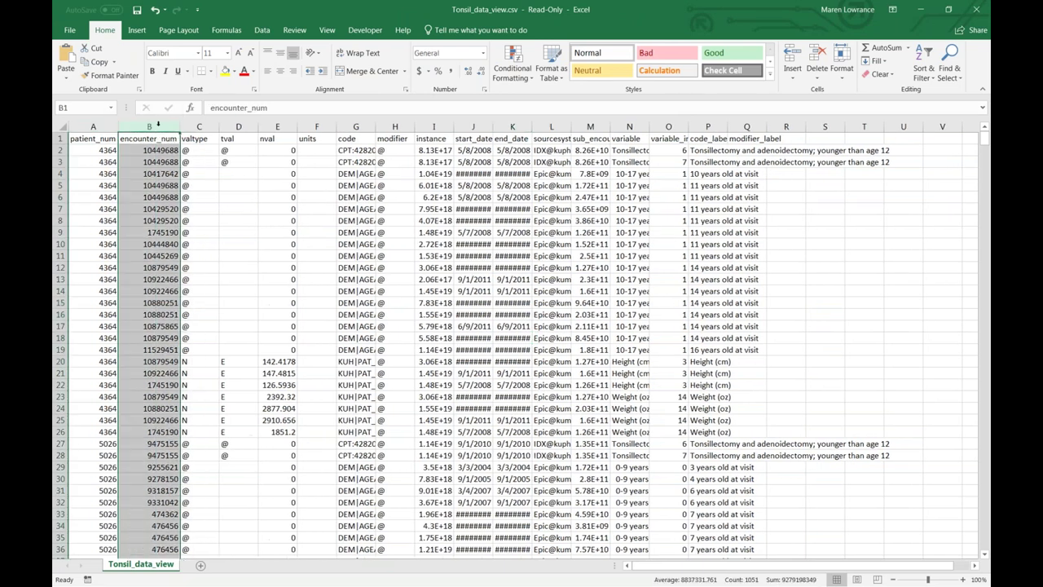
pyautogui.doubleClick(376, 126)
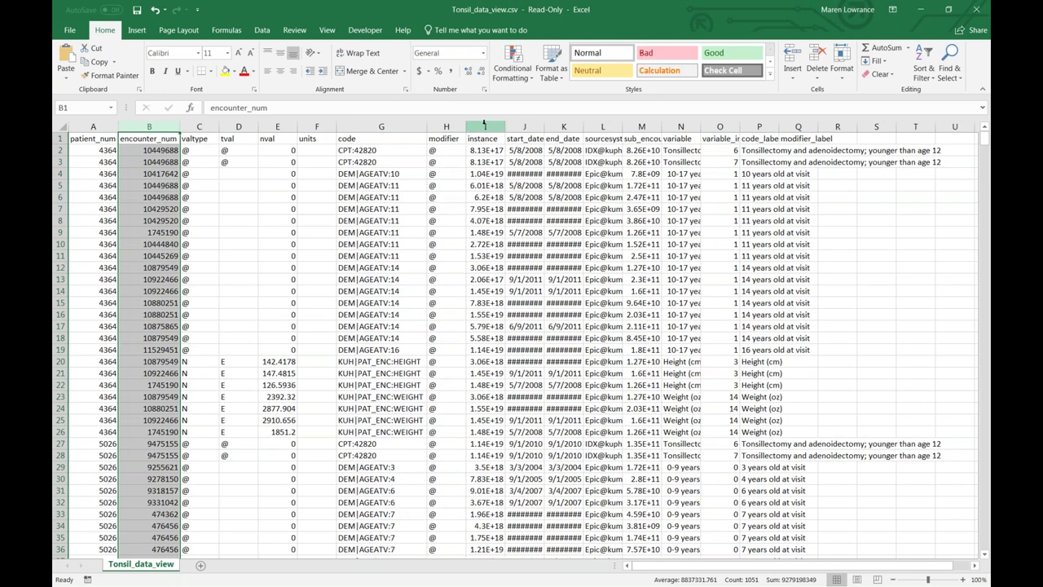
pyautogui.doubleClick(464, 127)
pyautogui.moveTo(501, 126); pyautogui.dragTo(547, 126)
pyautogui.click(684, 279)
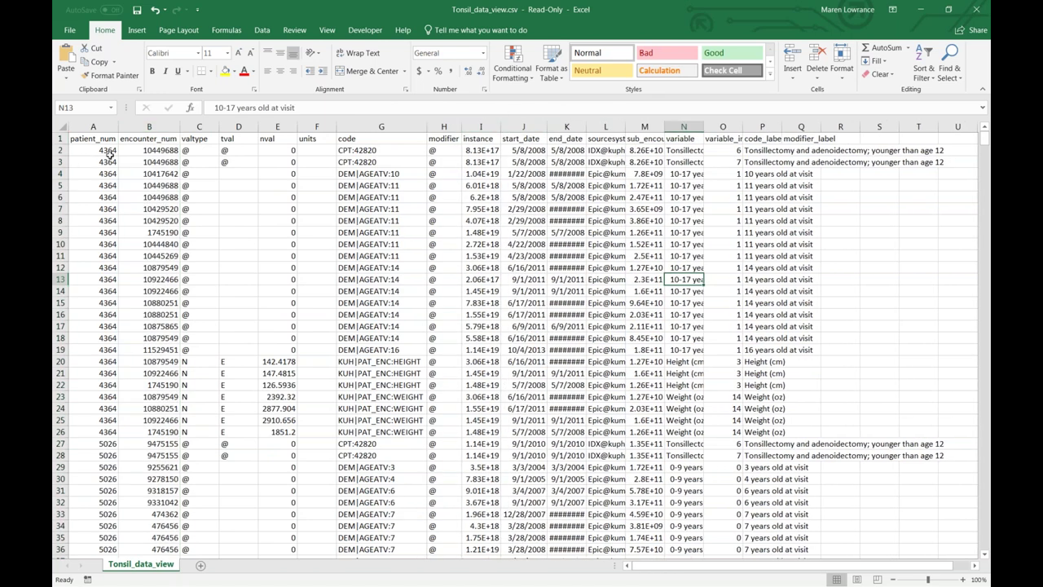
# Step: Select patient 4364's rows, then the three Height rows, and leave Excel
pyautogui.moveTo(103, 152); pyautogui.dragTo(813, 431)
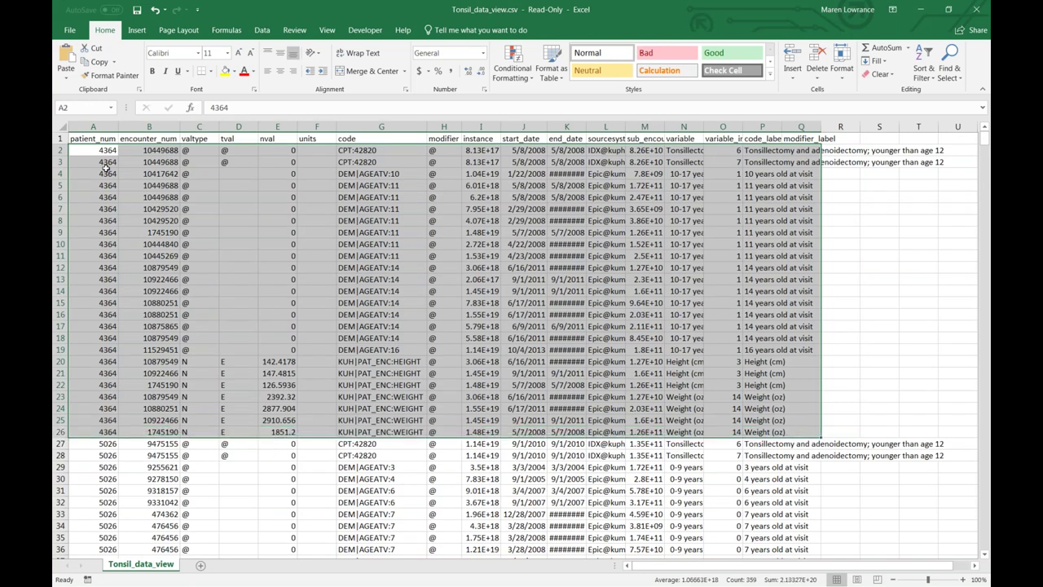
pyautogui.click(685, 437)
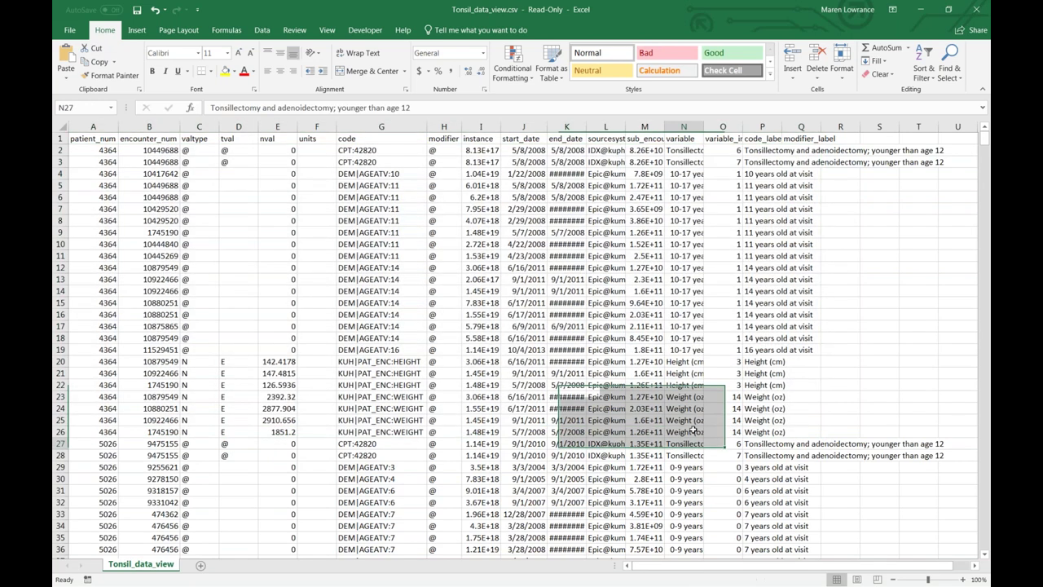
pyautogui.moveTo(761, 361); pyautogui.dragTo(82, 383)
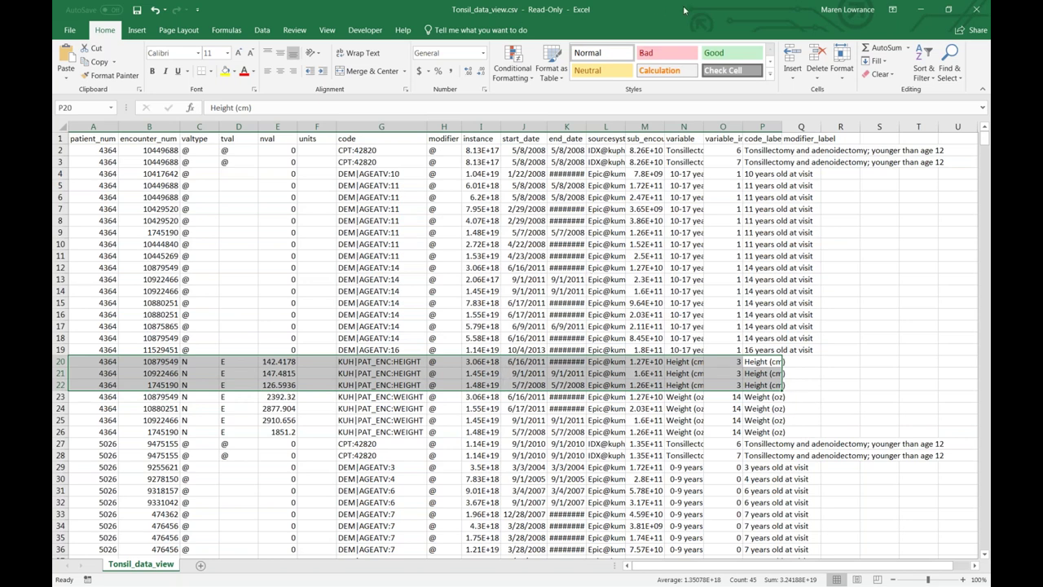
pyautogui.hotkey('alt', 'F4')
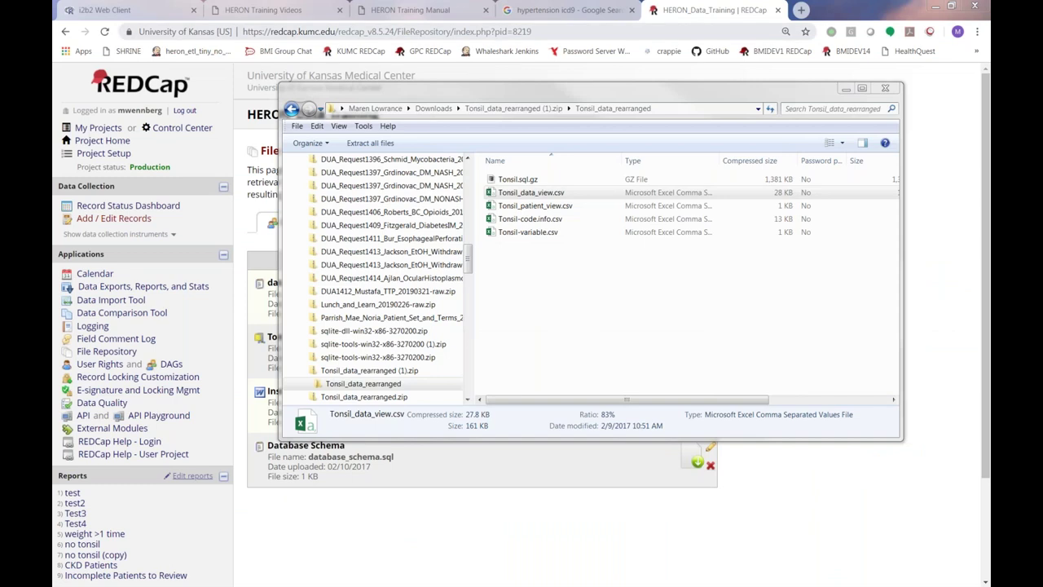
# Step: Switch to the i2b2 query tool and add a new empty Group 5
pyautogui.click(119, 9)
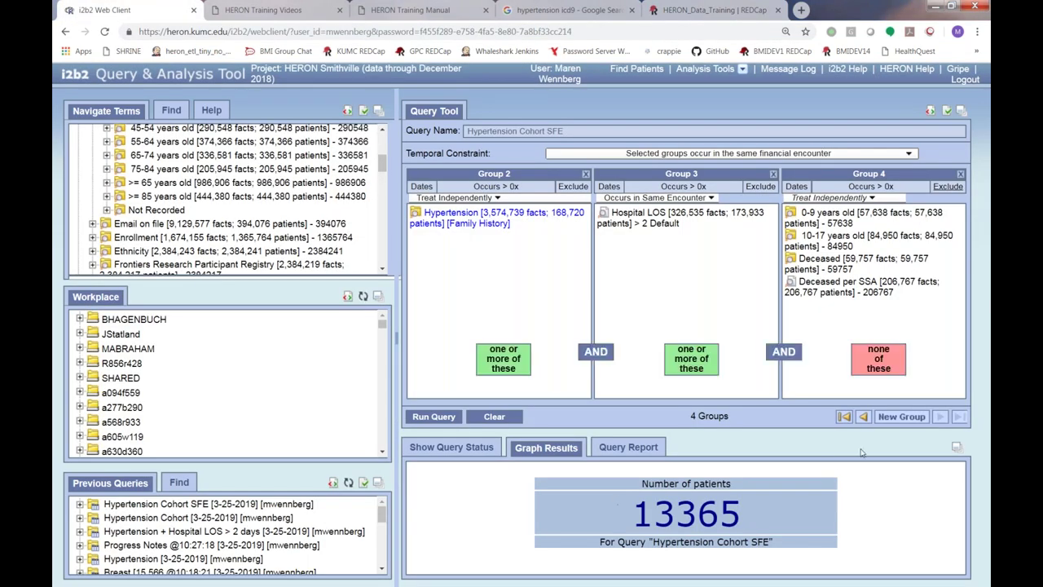
pyautogui.moveTo(819, 425); pyautogui.dragTo(641, 530)
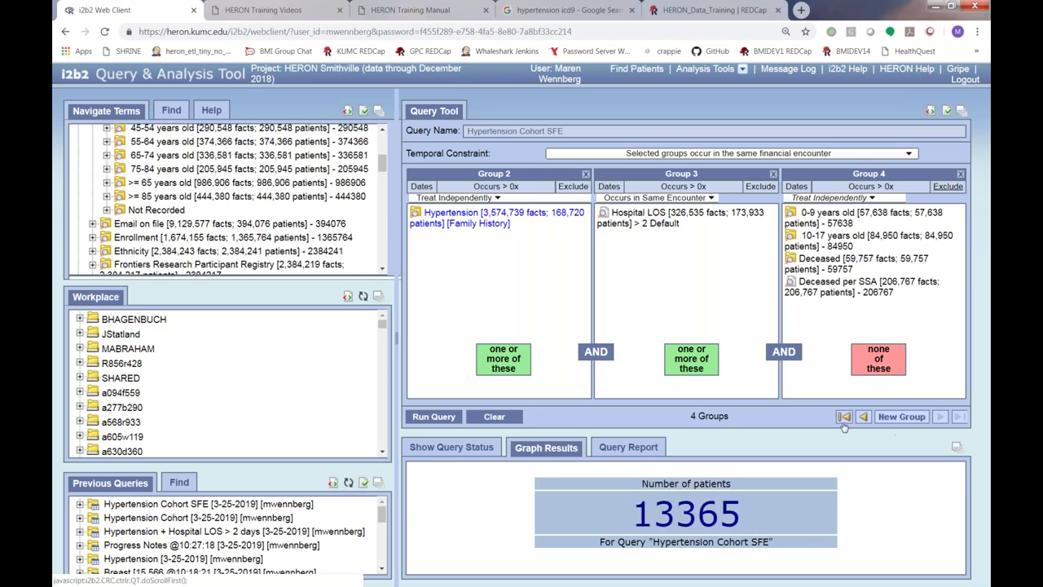
pyautogui.click(896, 417)
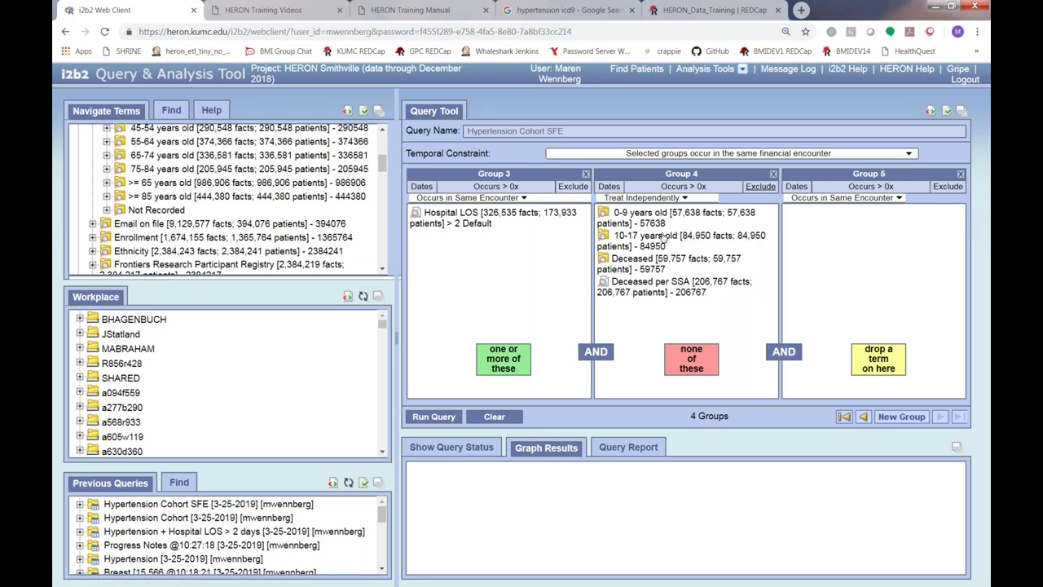
# Step: Drag Systolic Blood Pressure from Visit Details > Visit Vitals into Group 5
pyautogui.scroll(5, 129, 231)
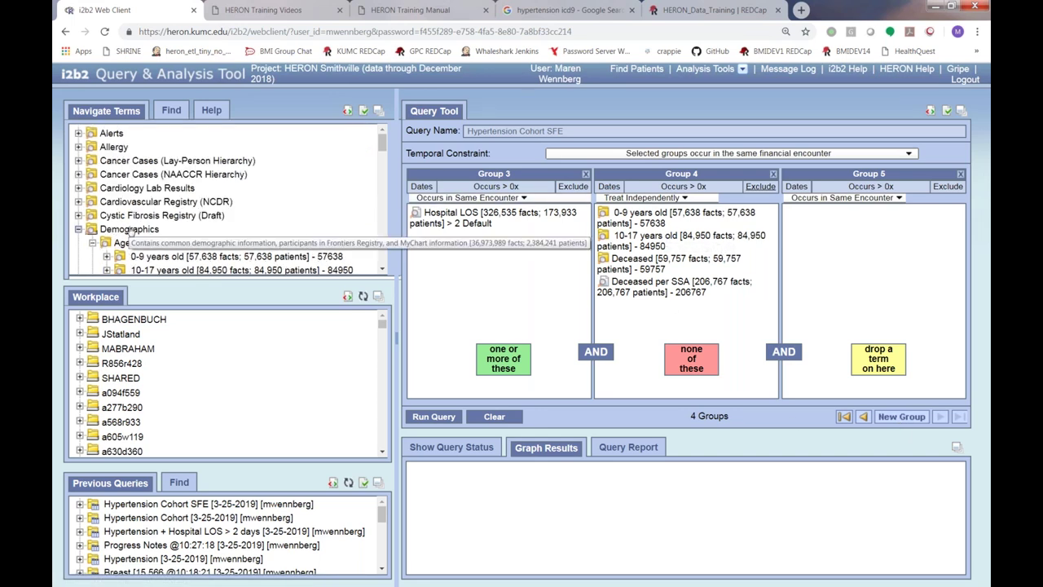
pyautogui.doubleClick(129, 231)
pyautogui.scroll(-10, 203, 212)
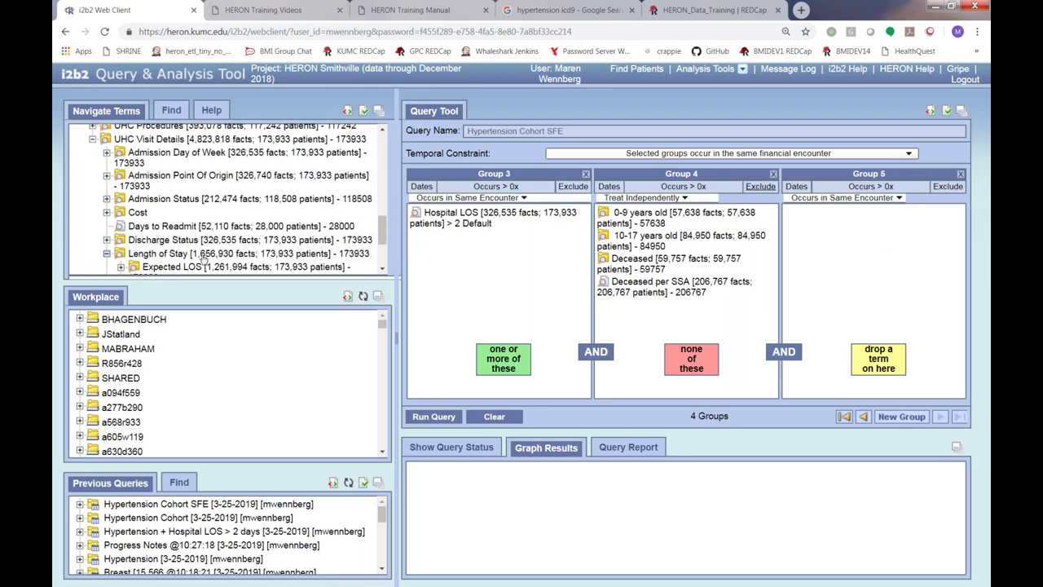
pyautogui.scroll(3, 204, 212)
pyautogui.doubleClick(145, 184)
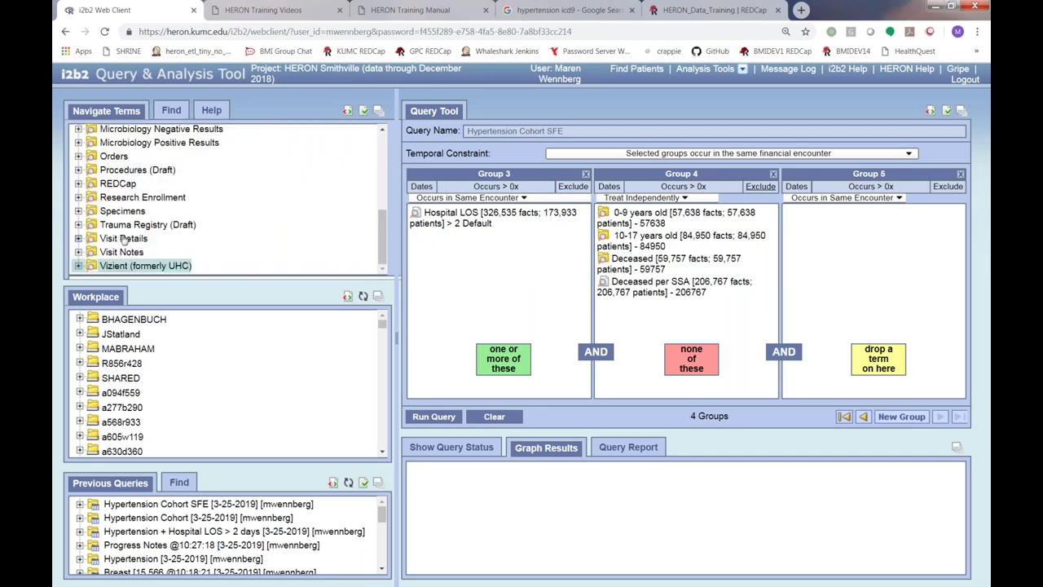
pyautogui.moveTo(122, 238)
pyautogui.doubleClick(123, 239)
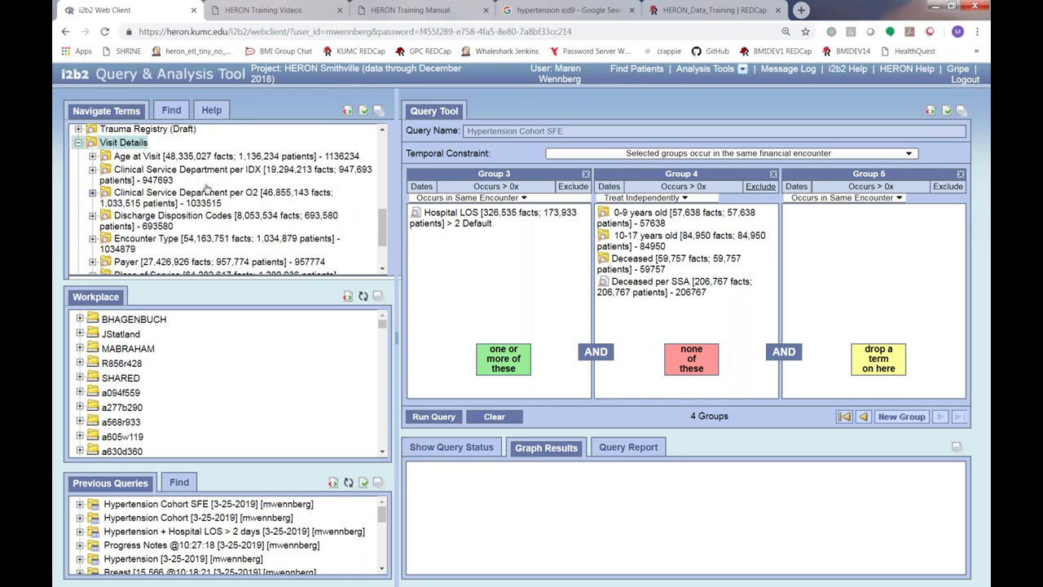
pyautogui.scroll(-2, 196, 197)
pyautogui.scroll(-1, 196, 197)
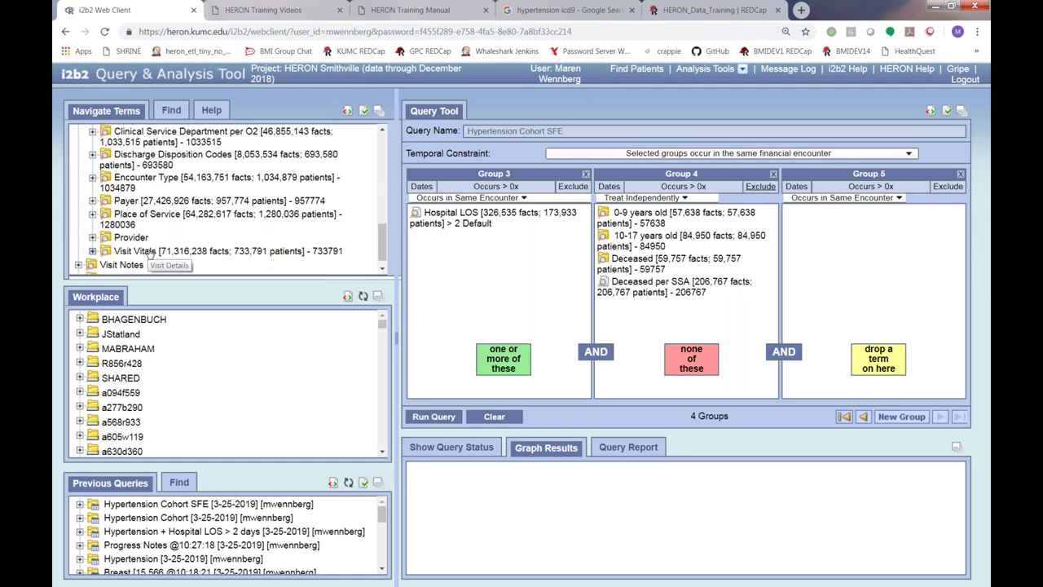
pyautogui.doubleClick(150, 251)
pyautogui.click(378, 111)
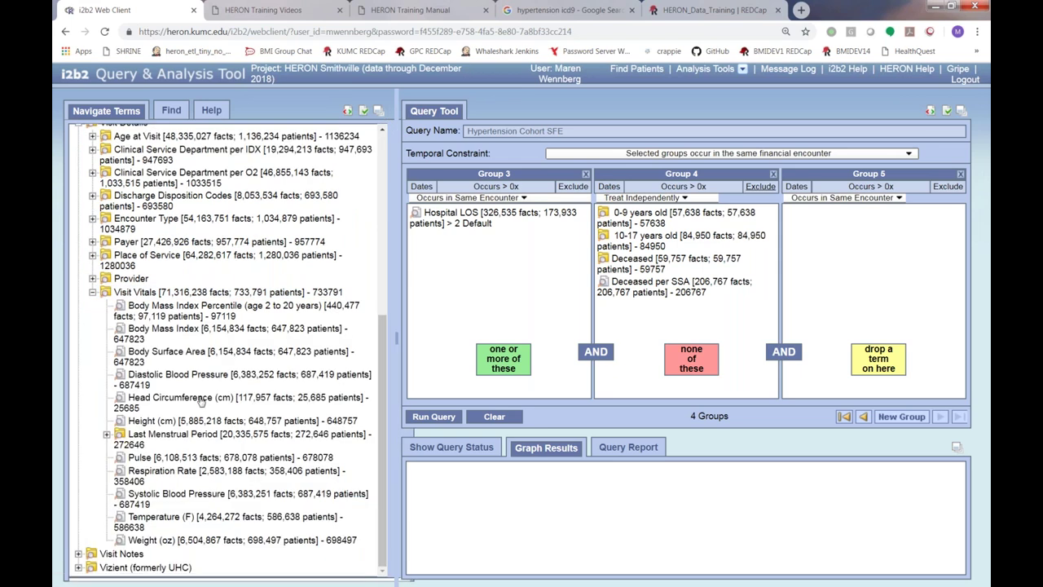
pyautogui.moveTo(163, 503); pyautogui.dragTo(855, 306)
# Step: Keep Systolic with No Value, then add Diastolic Blood Pressure to Group 5, also No Value
pyautogui.click(316, 318)
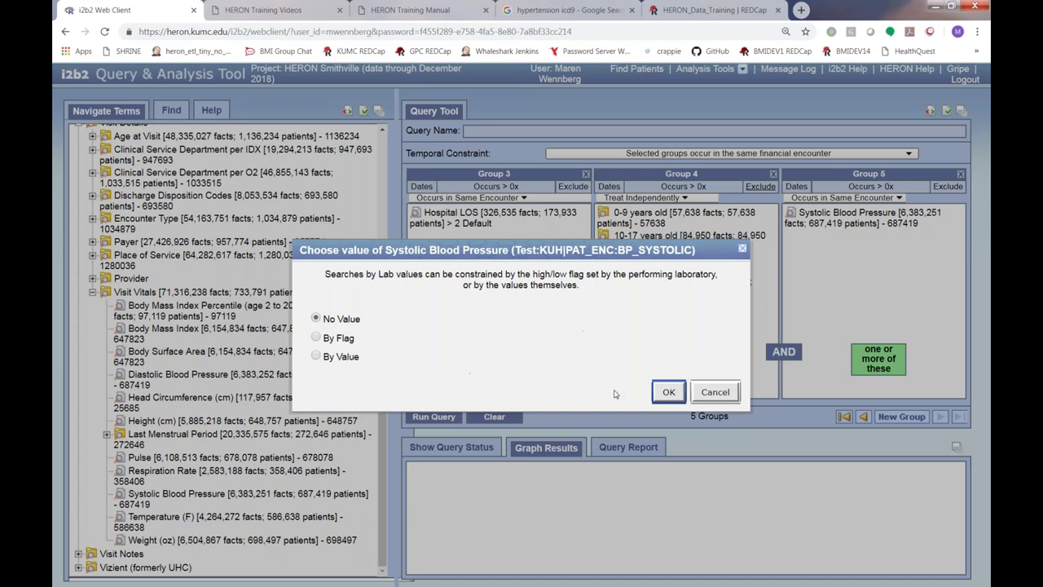
pyautogui.click(668, 392)
pyautogui.moveTo(222, 375); pyautogui.dragTo(790, 299)
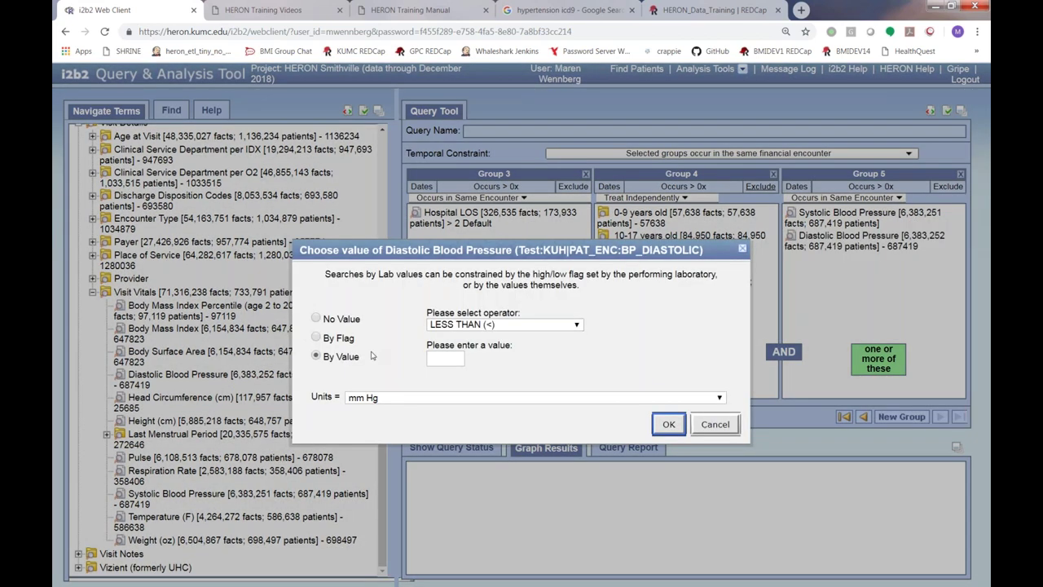
pyautogui.click(316, 317)
pyautogui.click(668, 395)
pyautogui.click(92, 292)
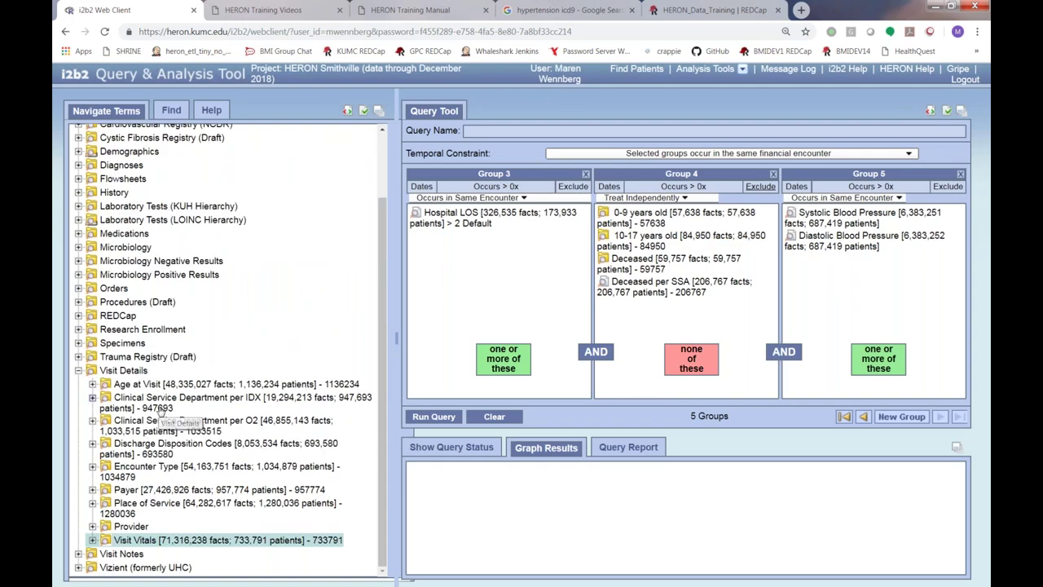
# Step: Search the Medications category for 'lisinopril', listing terms like LISINOPRIL 10 MG PO TAB
pyautogui.click(78, 370)
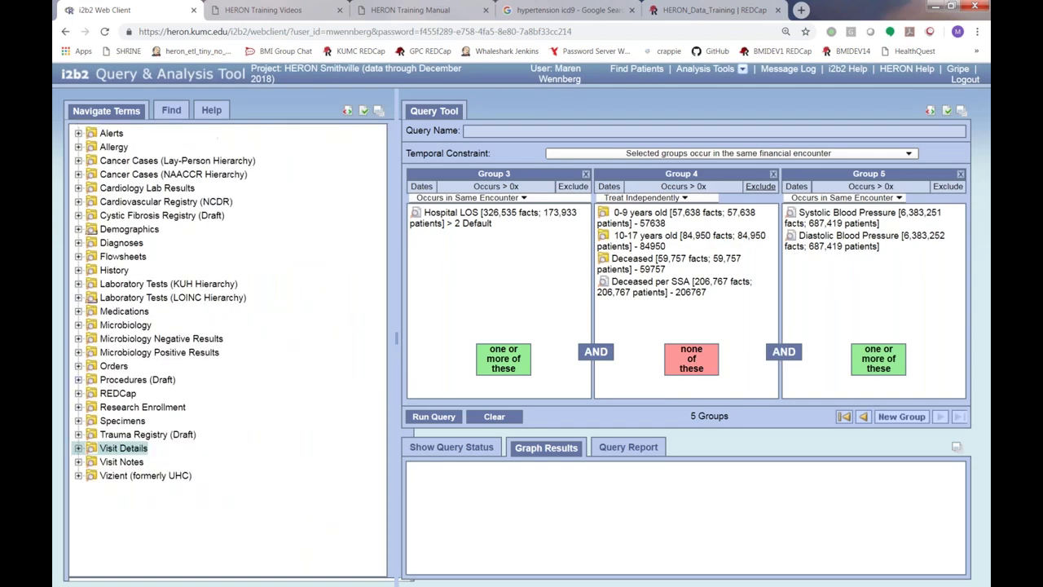
pyautogui.click(171, 111)
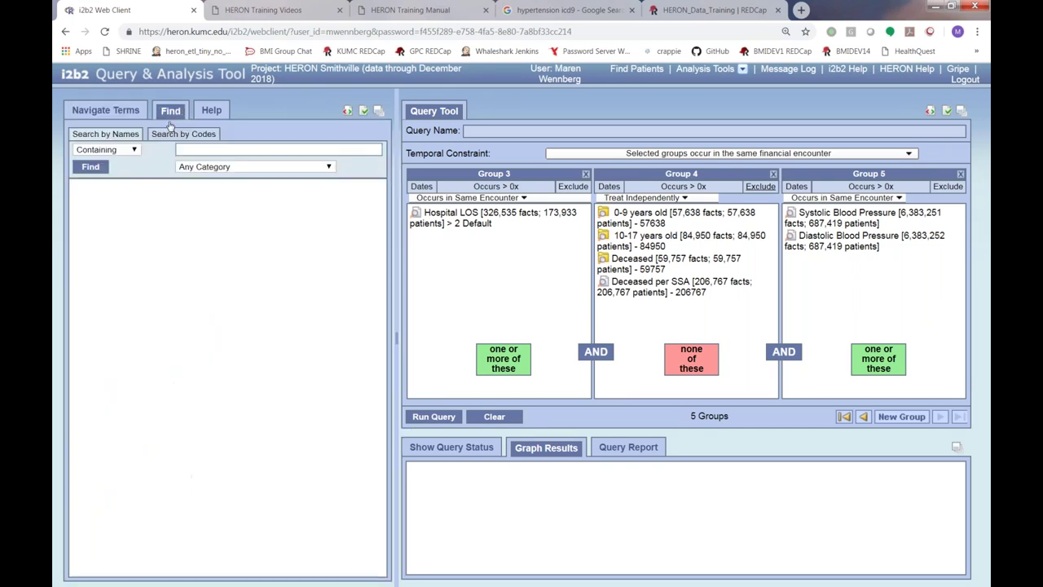
pyautogui.click(228, 166)
pyautogui.click(236, 326)
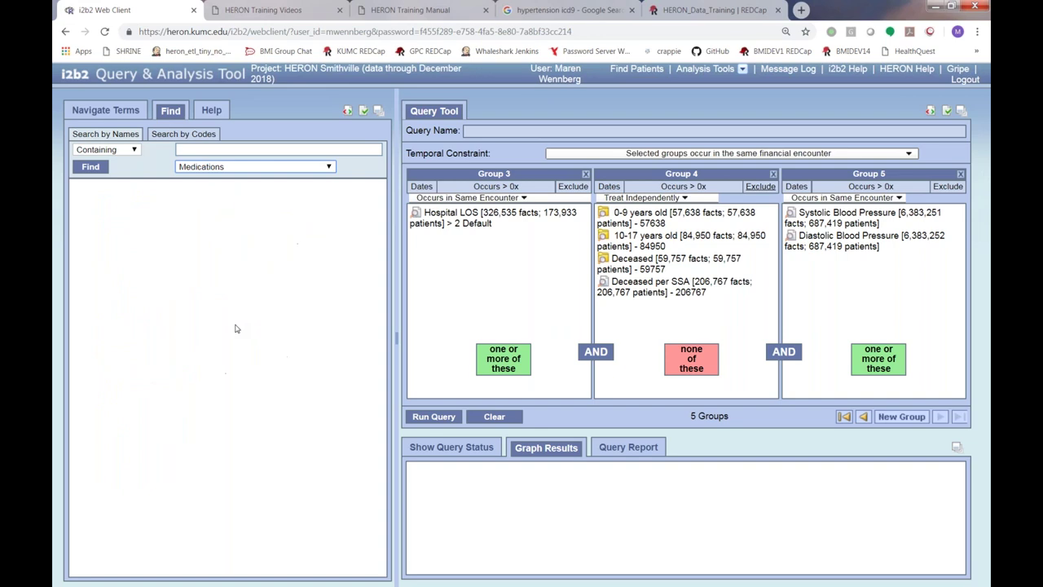
pyautogui.click(221, 149)
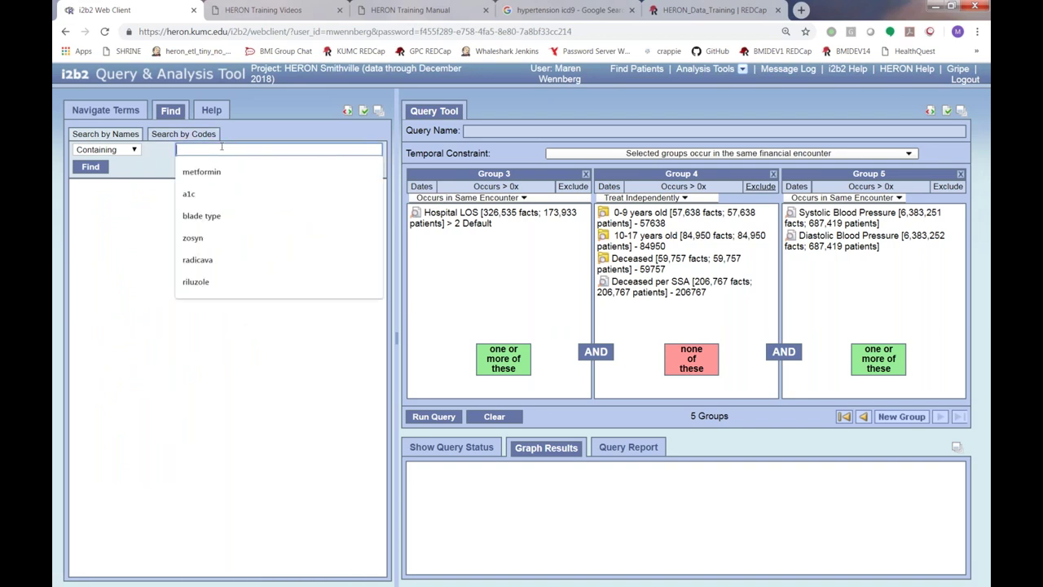
pyautogui.write('lisinopril')
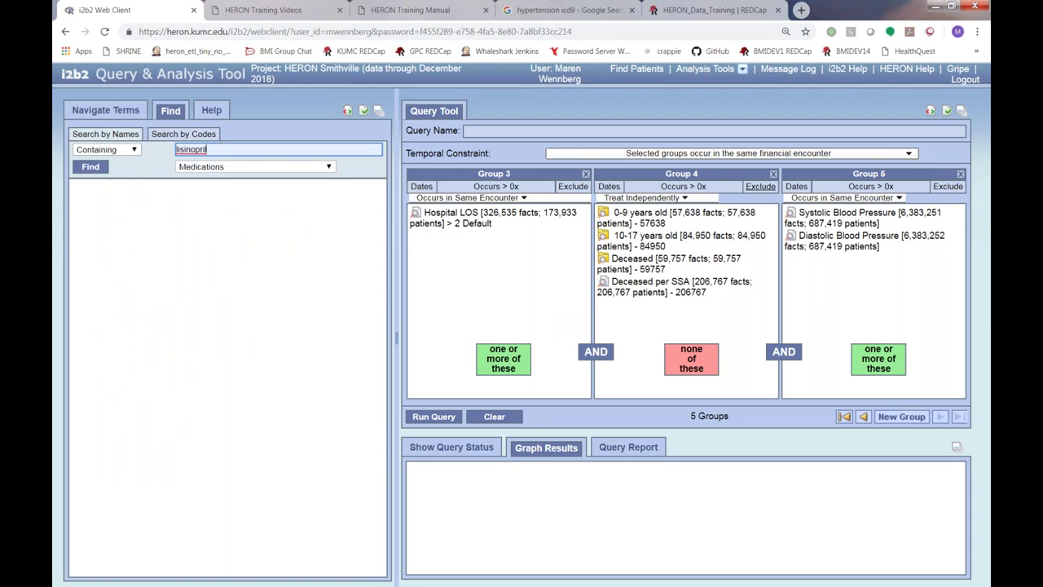
pyautogui.click(90, 167)
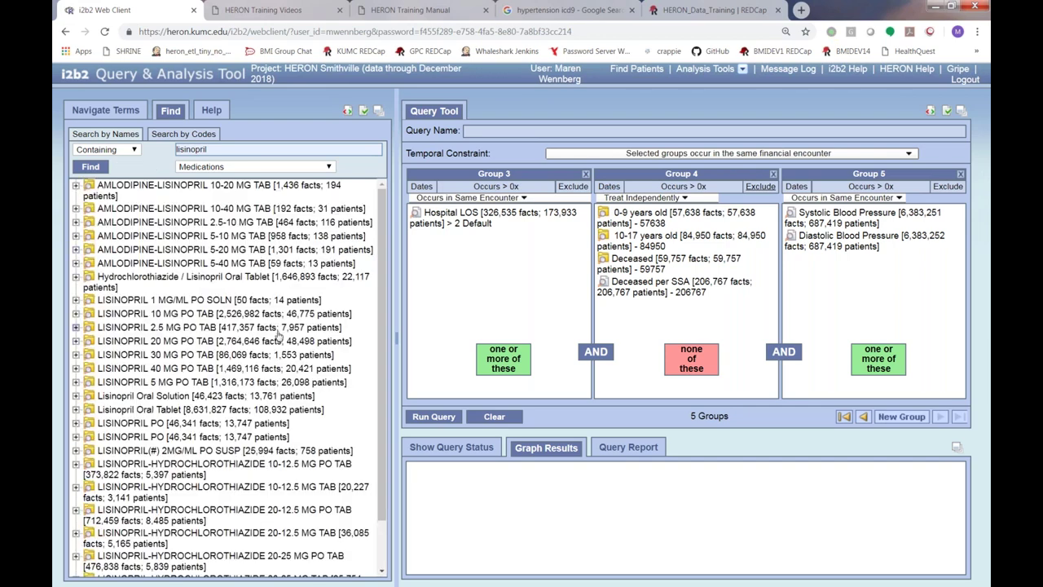
pyautogui.scroll(-2, 260, 471)
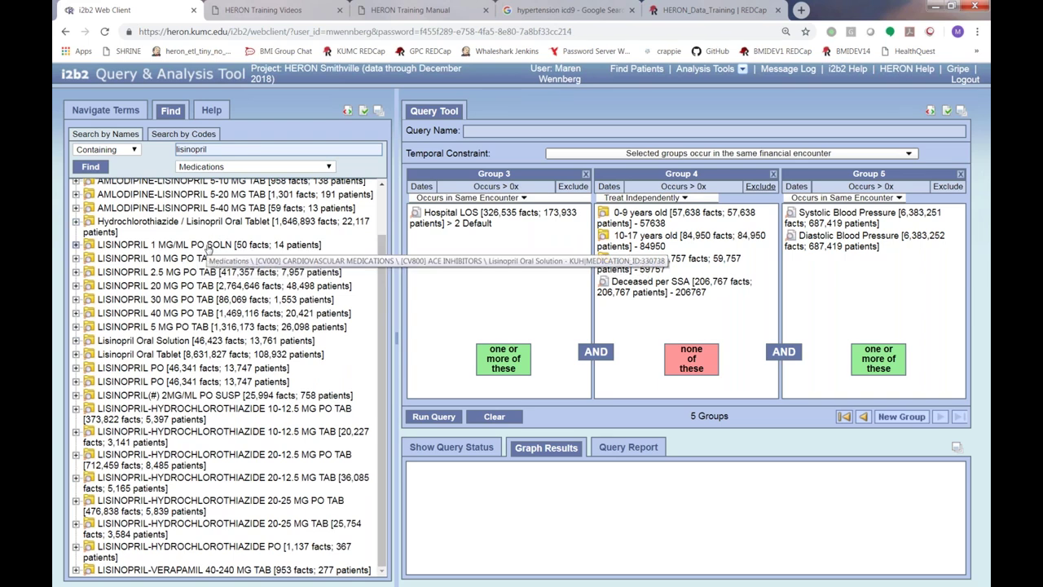
pyautogui.moveTo(211, 246); pyautogui.dragTo(184, 243)
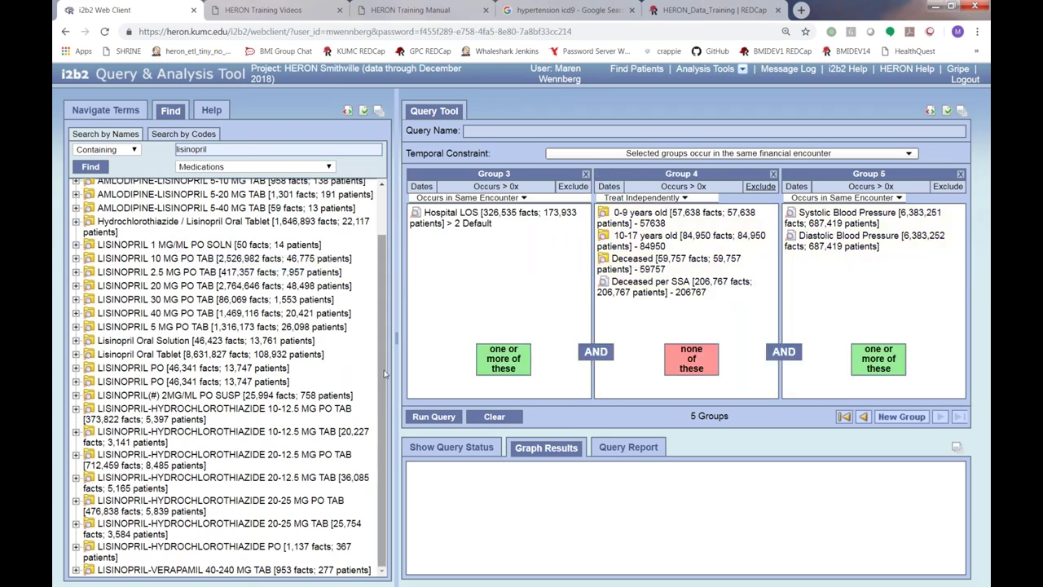
pyautogui.scroll(1, 228, 375)
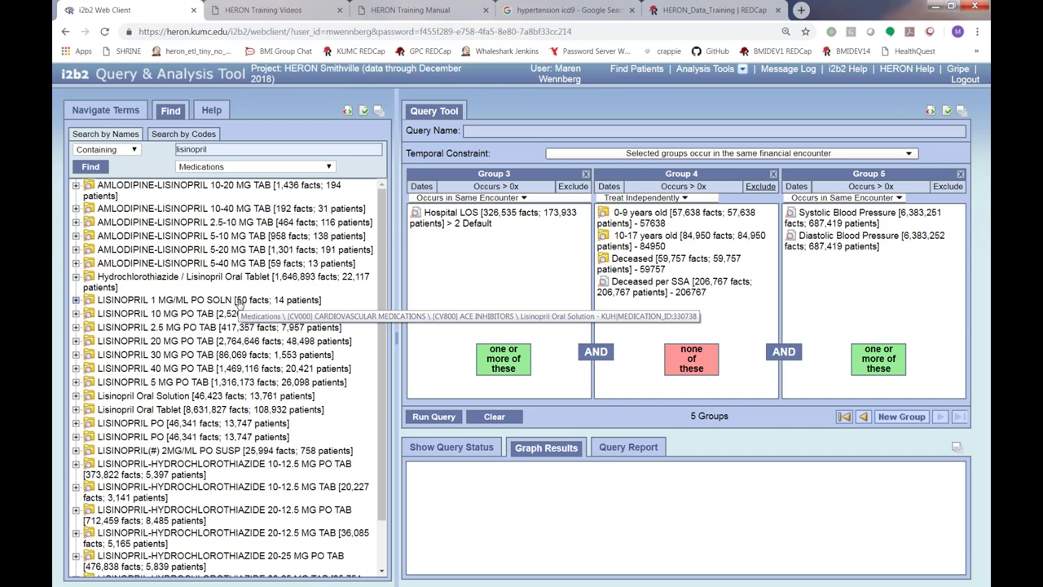
# Step: Drag Lisinopril Oral Solution from Medications > CV000 > CV800 ACE INHIBITORS into Group 5
pyautogui.click(108, 110)
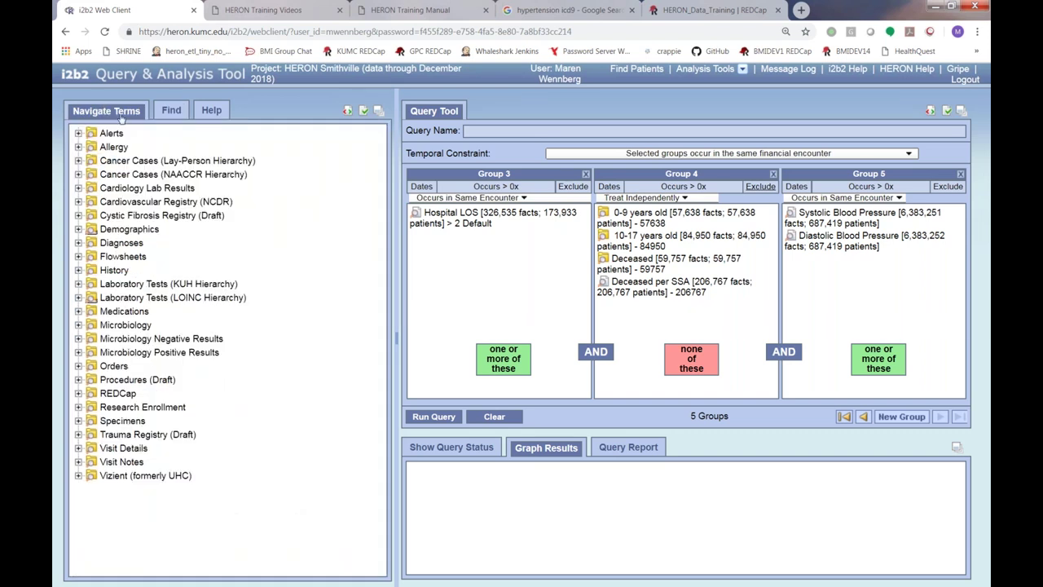
pyautogui.doubleClick(116, 310)
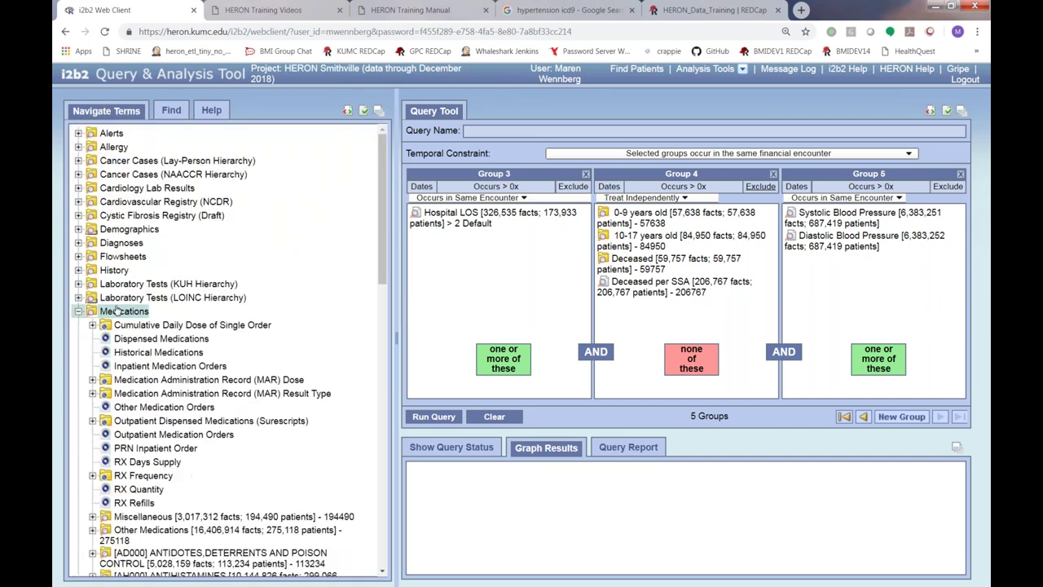
pyautogui.scroll(-8, 220, 488)
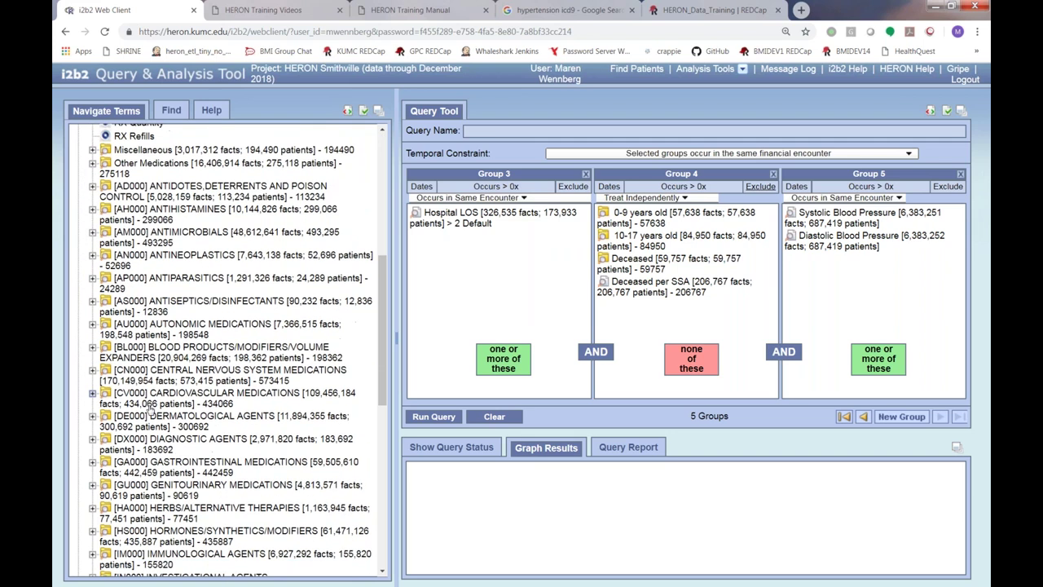
pyautogui.doubleClick(238, 391)
pyautogui.scroll(-3, 244, 408)
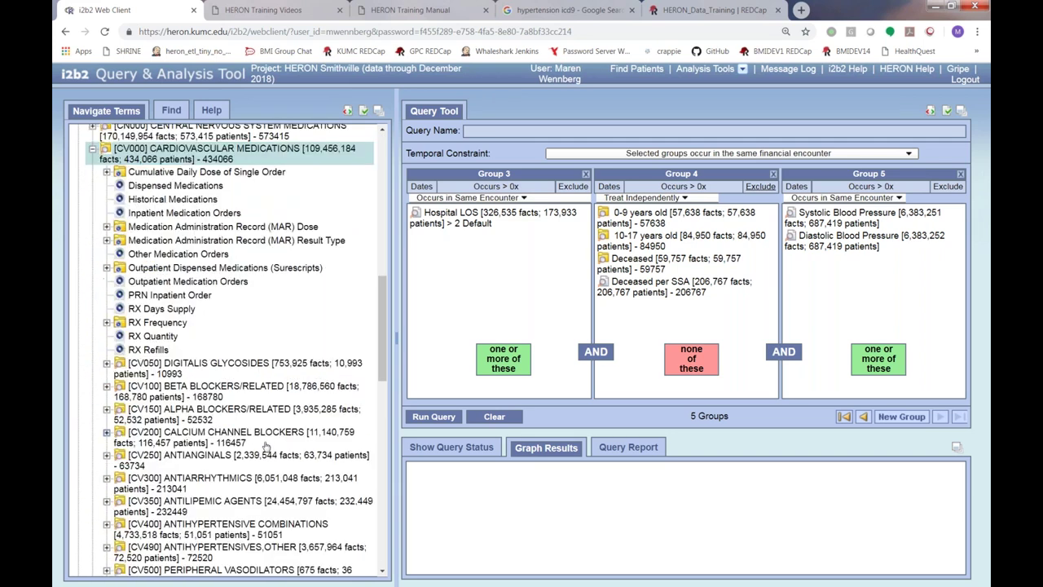
pyautogui.scroll(-3, 272, 484)
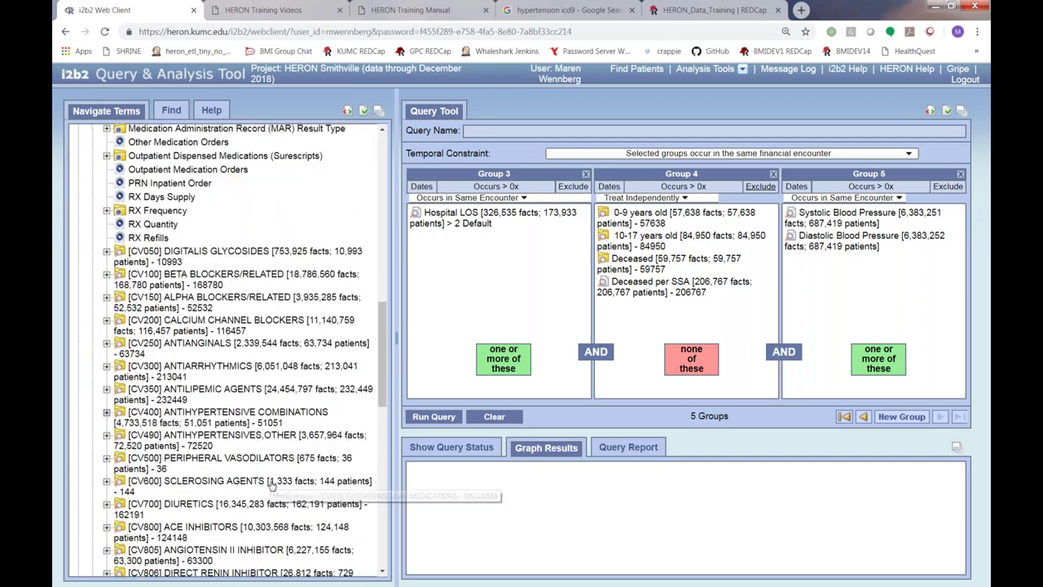
pyautogui.doubleClick(169, 460)
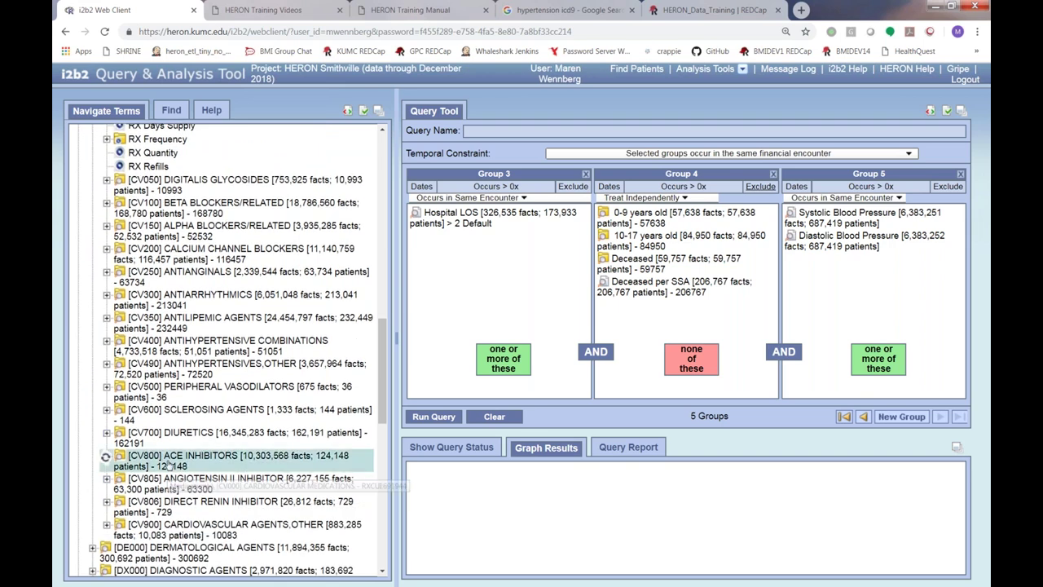
pyautogui.scroll(-3, 236, 422)
pyautogui.scroll(-5, 236, 422)
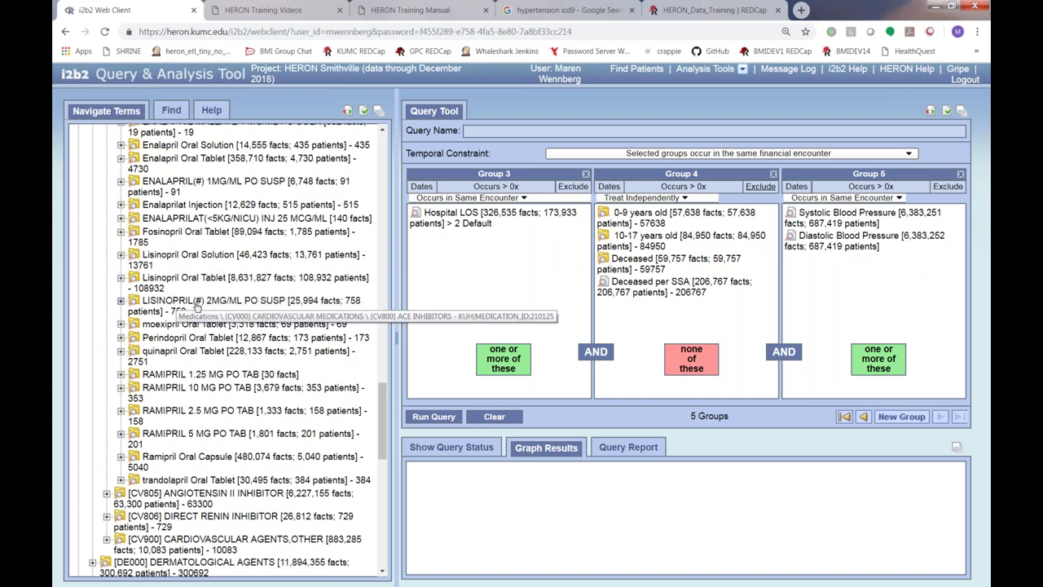
pyautogui.scroll(5, 197, 305)
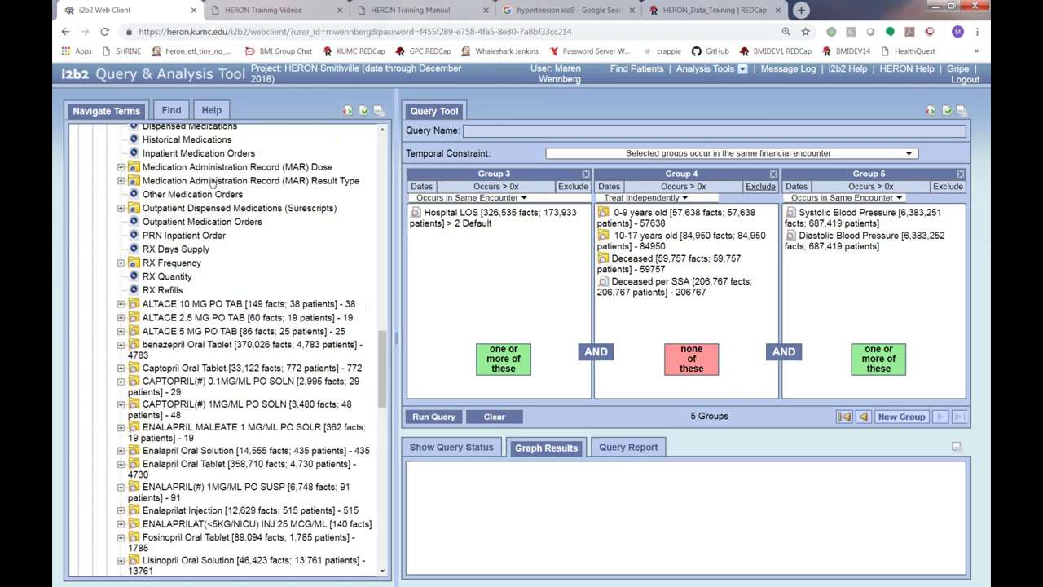
pyautogui.scroll(1, 213, 176)
pyautogui.scroll(-6, 260, 391)
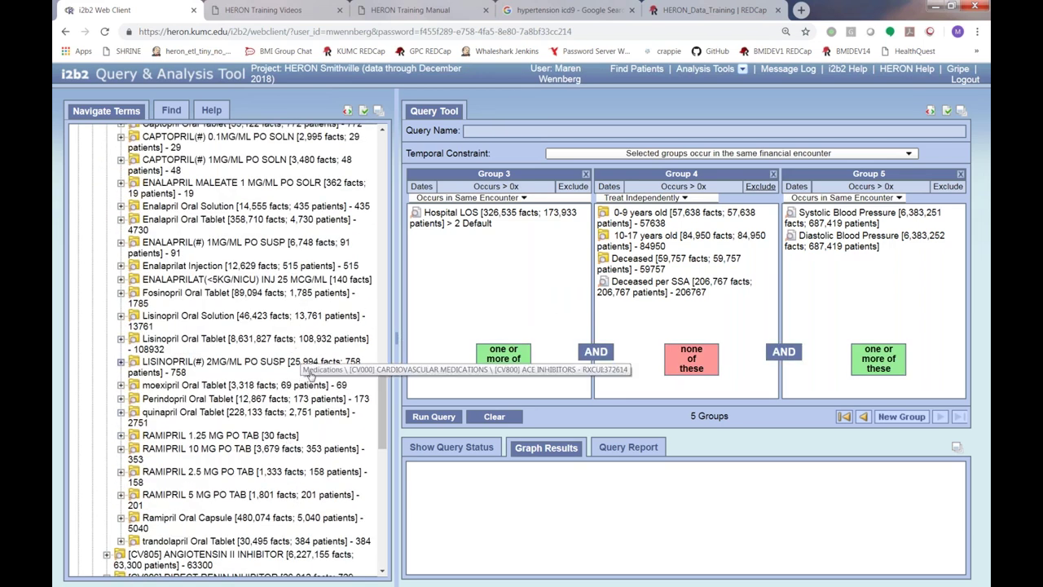
pyautogui.moveTo(182, 328); pyautogui.dragTo(810, 328)
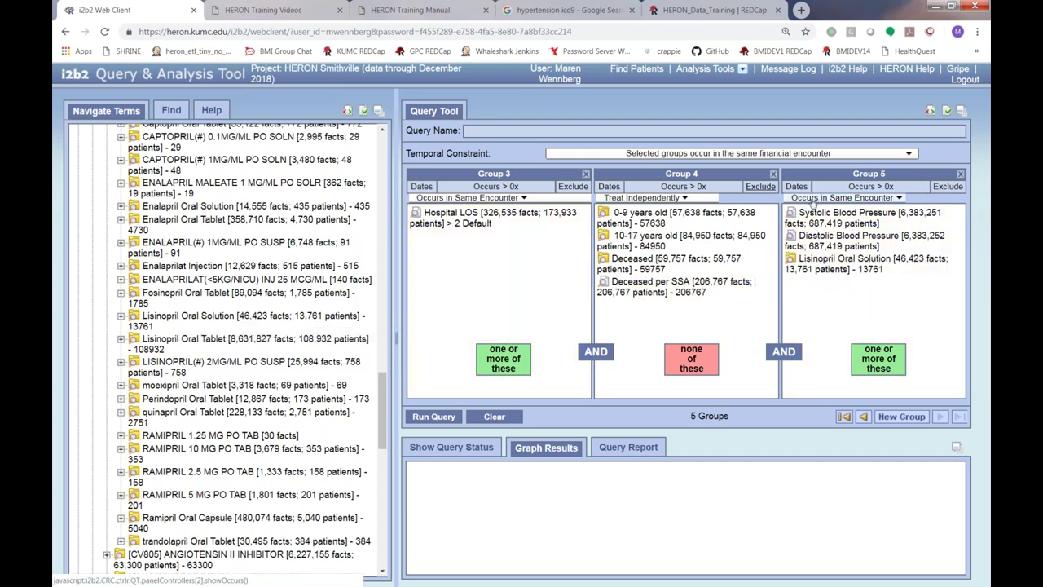
# Step: Set Group 5 to Treat Independently and add Demographics > Gender to it
pyautogui.click(814, 199)
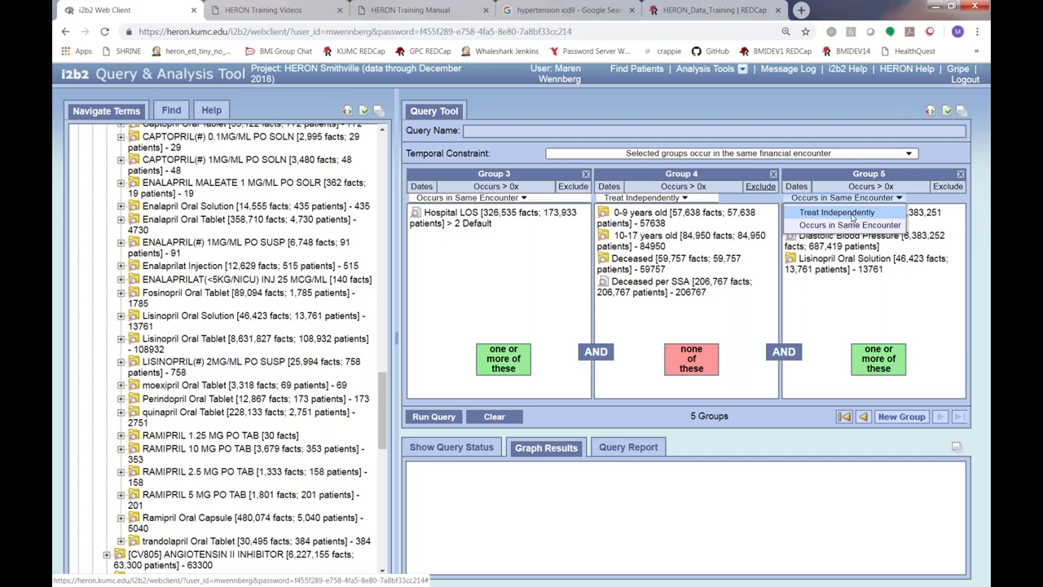
pyautogui.click(852, 214)
pyautogui.scroll(10, 236, 351)
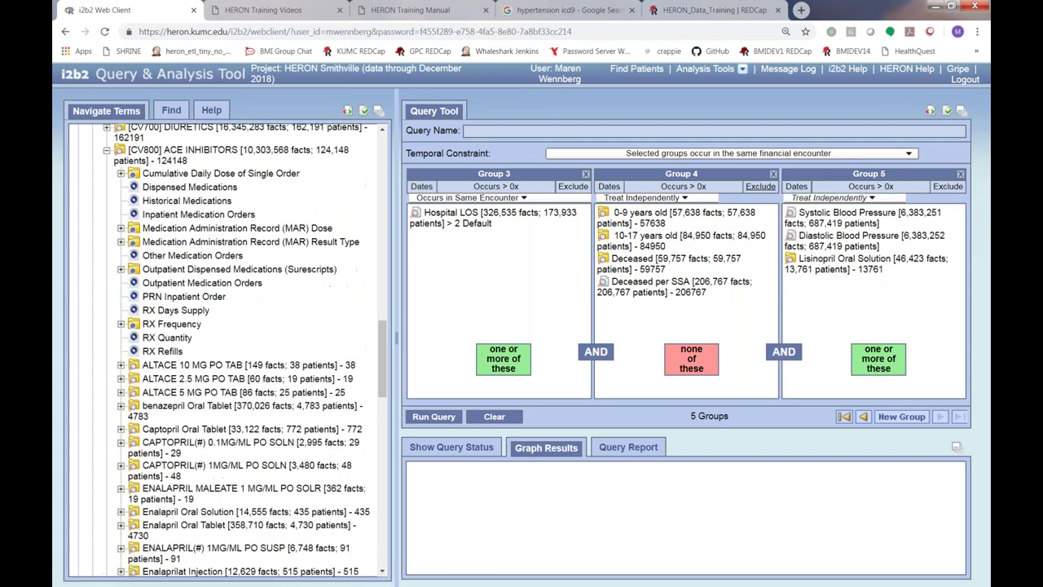
pyautogui.scroll(5, 229, 350)
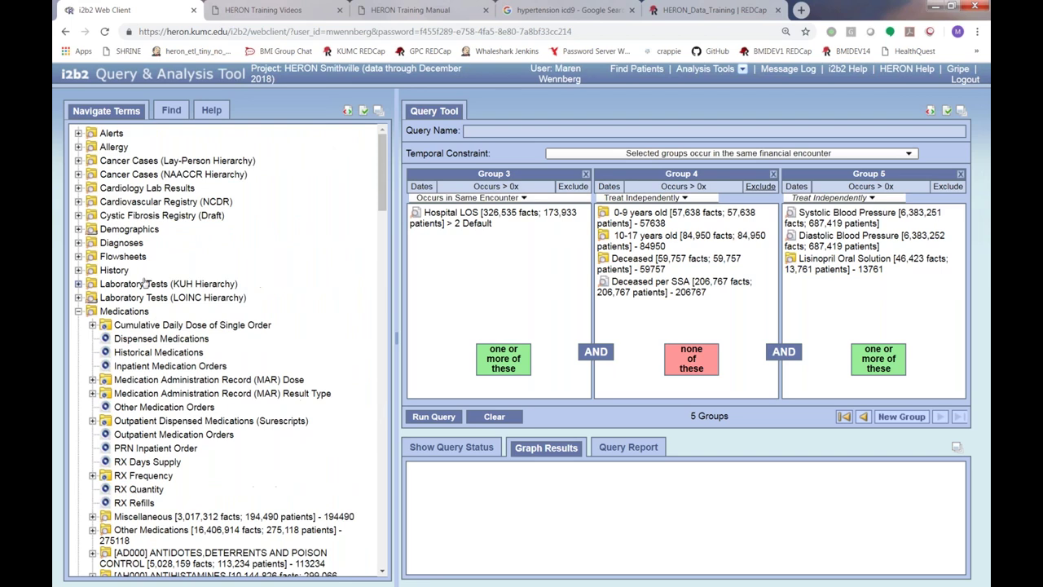
pyautogui.click(88, 310)
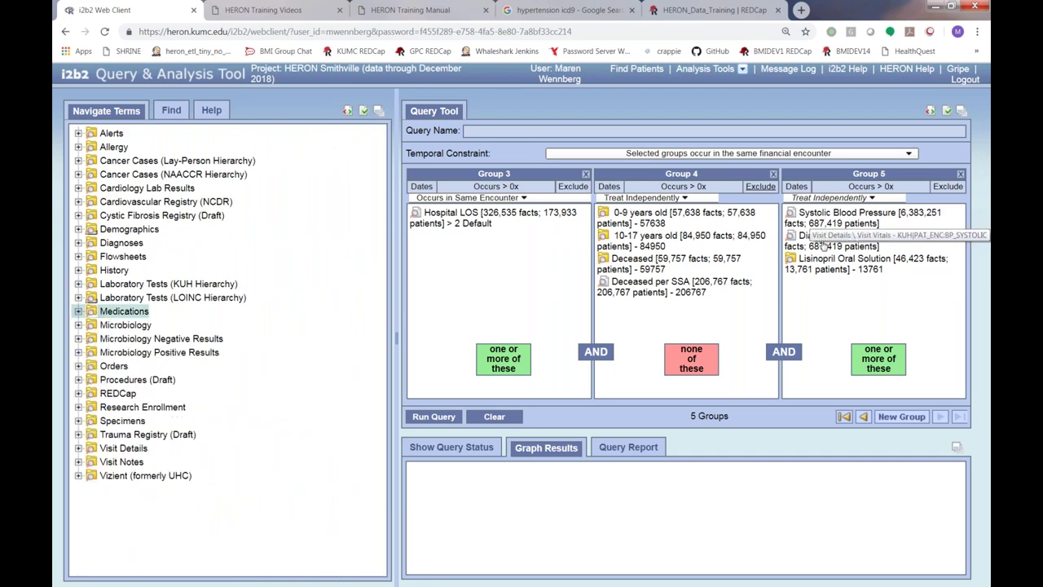
pyautogui.doubleClick(130, 230)
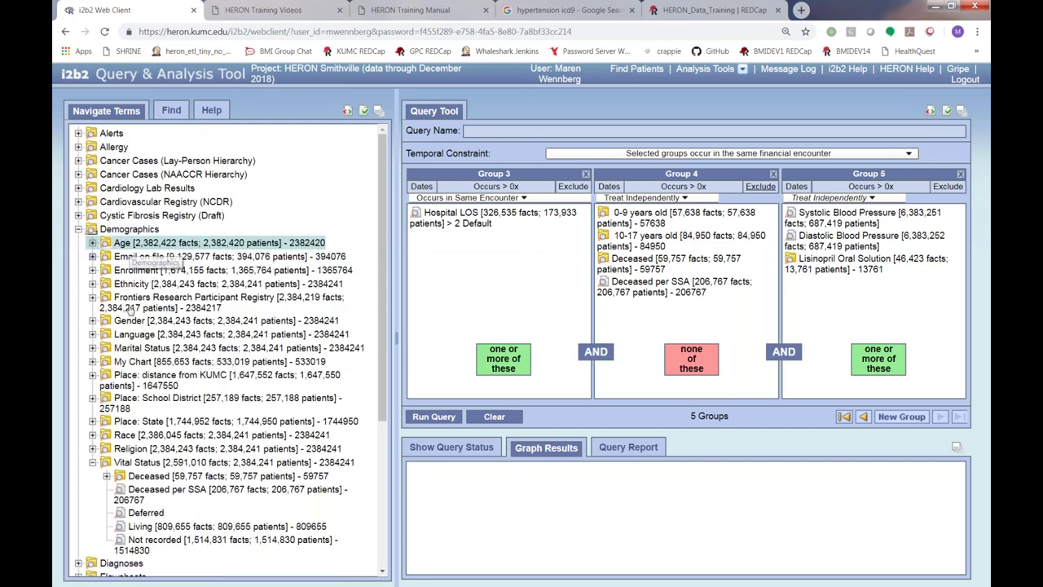
pyautogui.moveTo(137, 323); pyautogui.dragTo(817, 333)
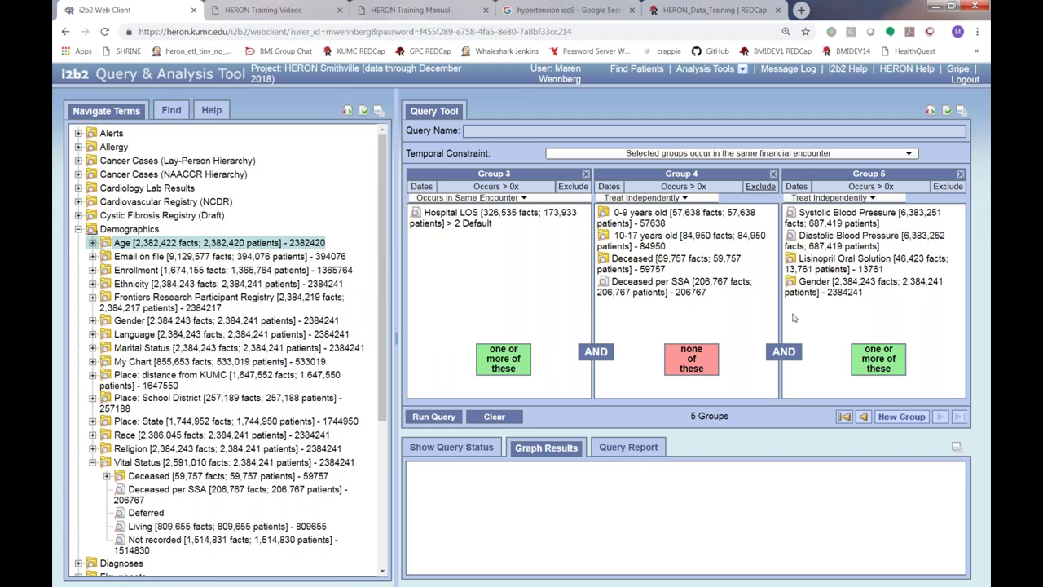
# Step: Run the query, replacing the default name with 'Hypertension Cohort + Shopping'
pyautogui.click(436, 416)
pyautogui.tripleClick(539, 274)
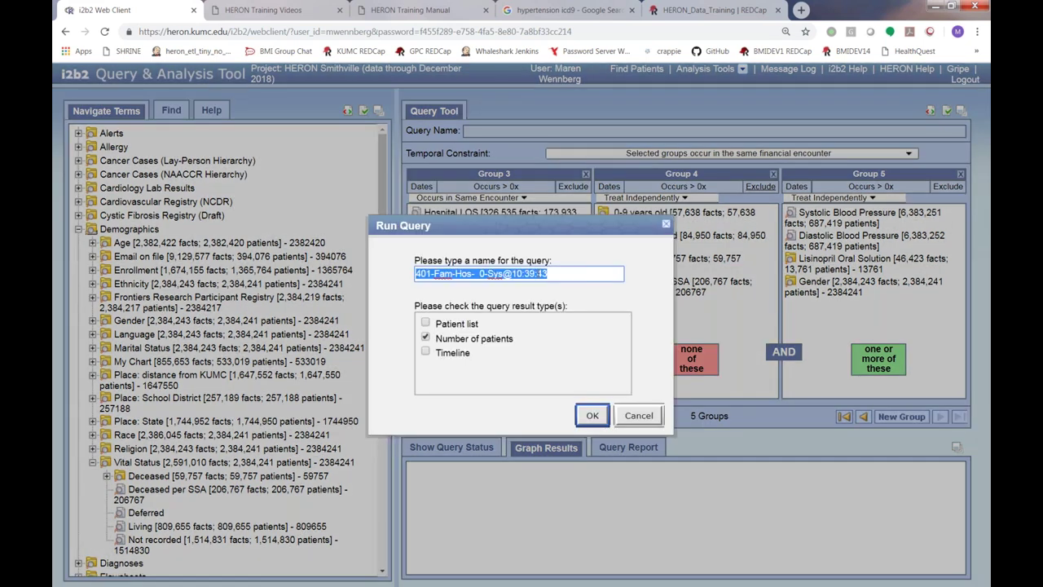
pyautogui.write('Hypertension Cohort')
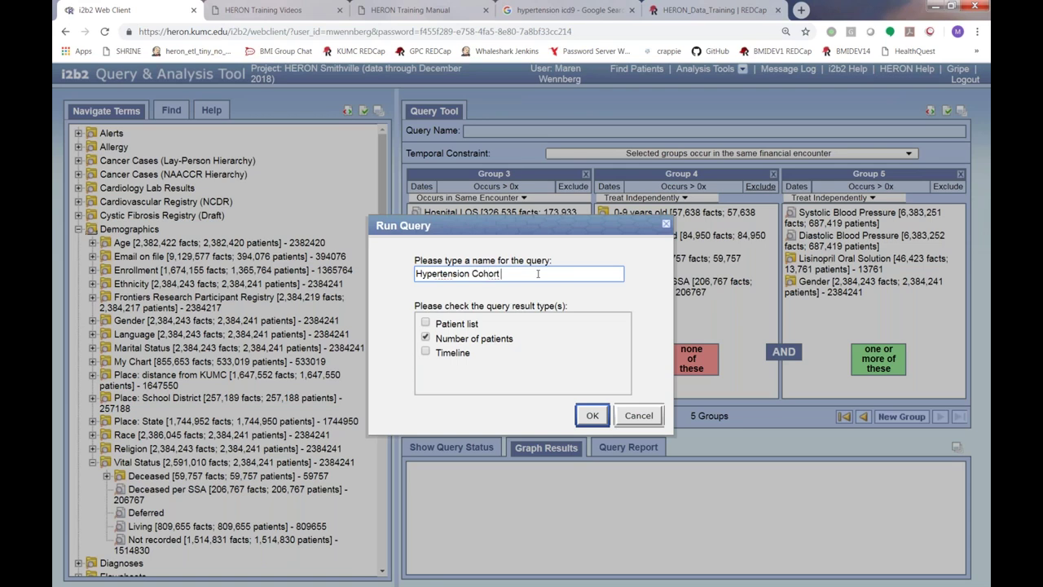
pyautogui.write(' + Shopping Cart')
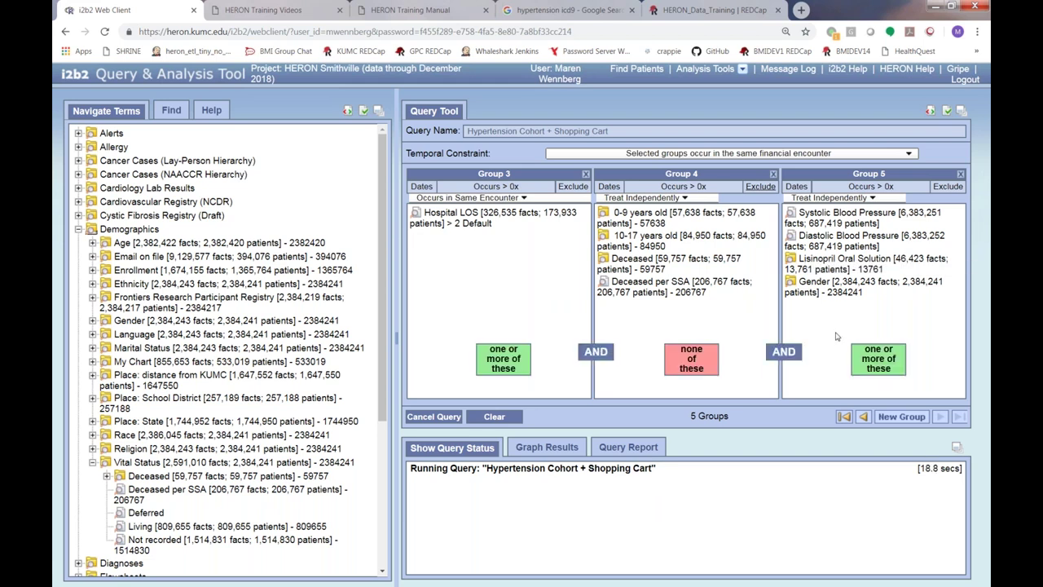
# Step: Search Laboratory Tests (KUH Hierarchy) for 'a1c'
pyautogui.click(130, 230)
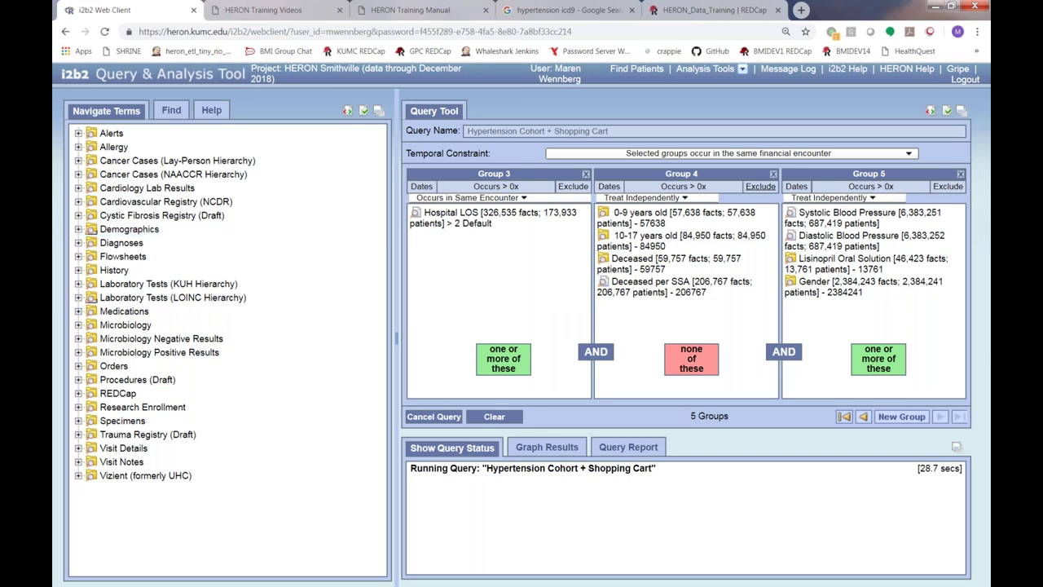
pyautogui.click(171, 110)
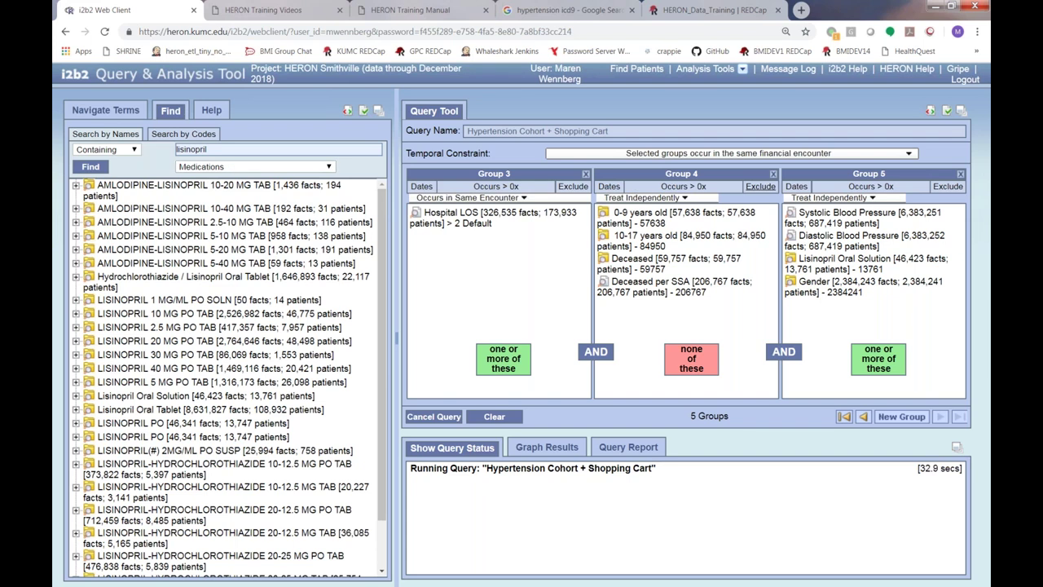
pyautogui.click(228, 167)
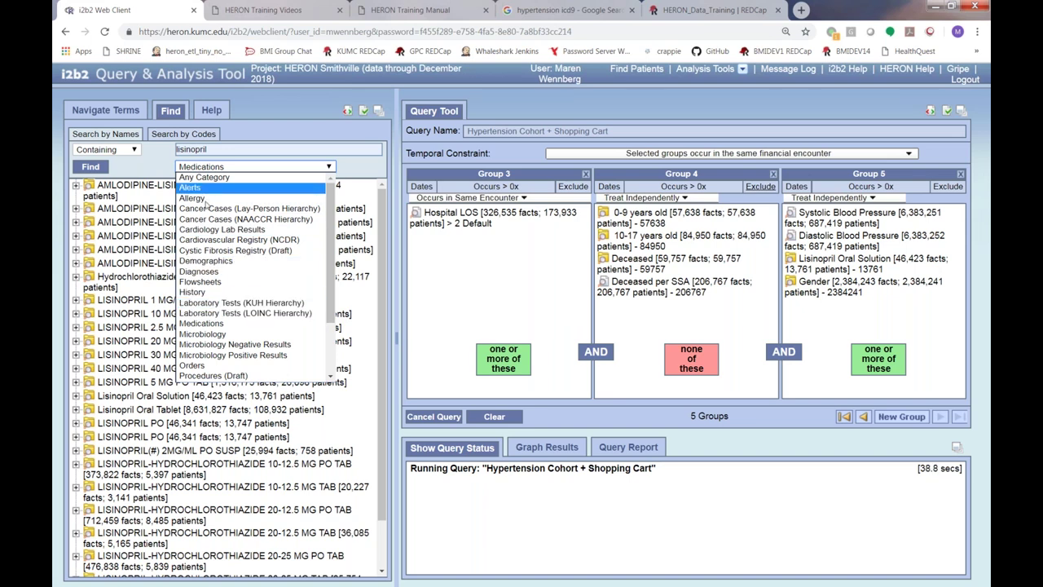
pyautogui.click(220, 306)
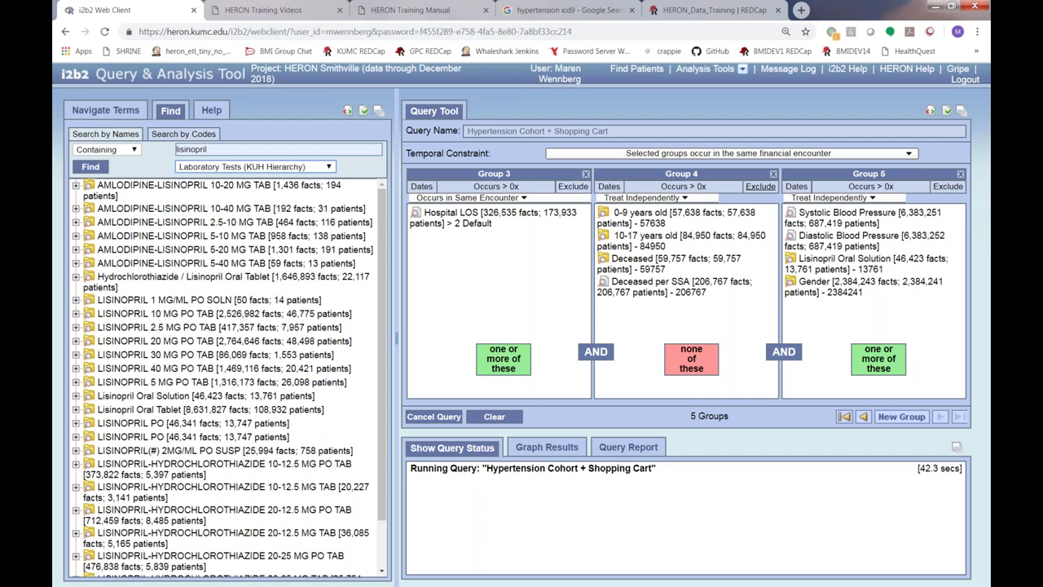
pyautogui.click(213, 149)
pyautogui.write('a1')
pyautogui.hotkey('ctrl', 'a')
pyautogui.write('a1c')
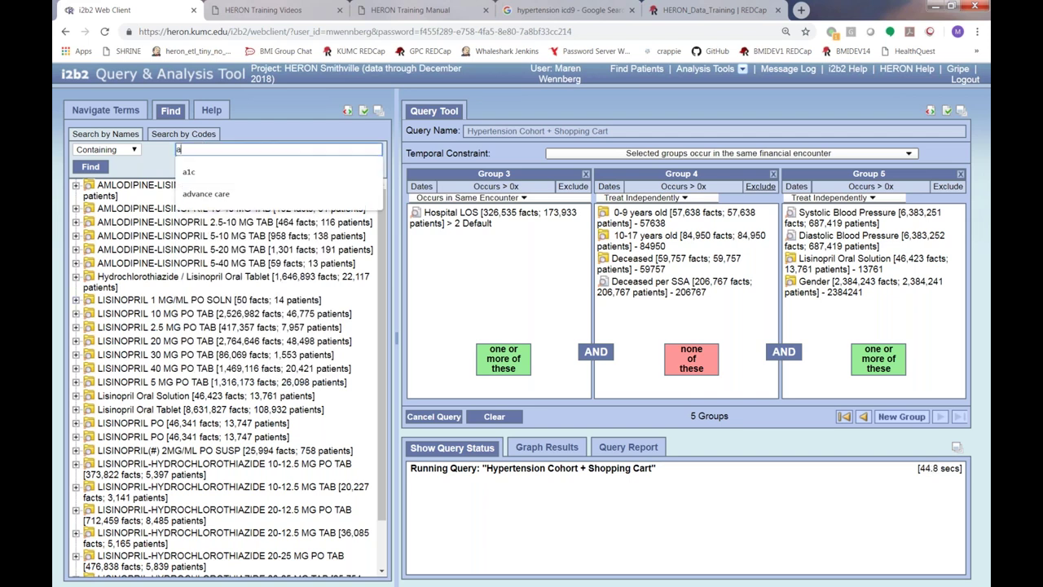
pyautogui.click(90, 166)
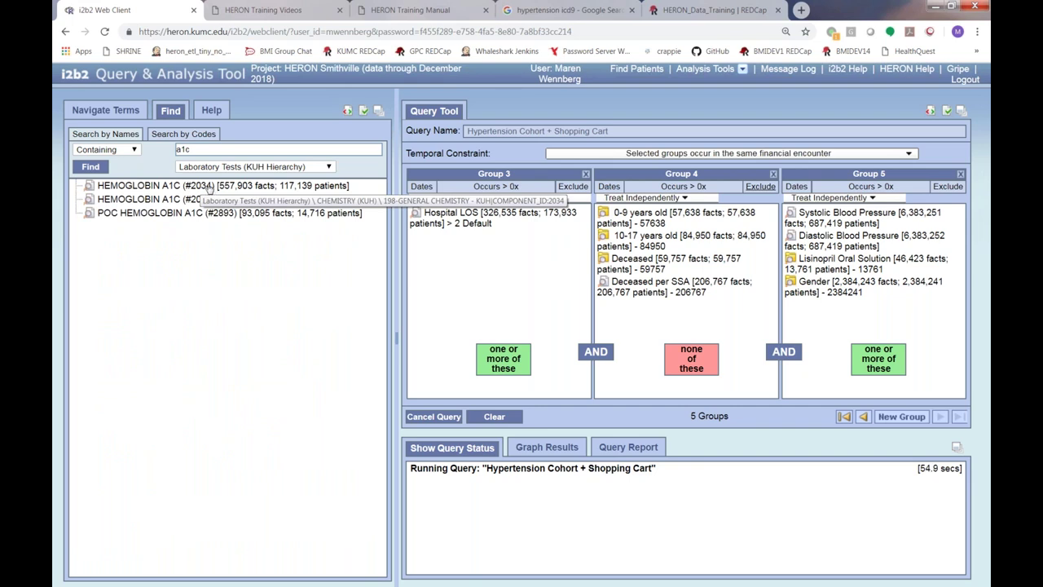
# Step: Add HEMOGLOBIN A1C and POC HEMOGLOBIN A1C to Group 5, each with No Value
pyautogui.moveTo(210, 190); pyautogui.dragTo(813, 340)
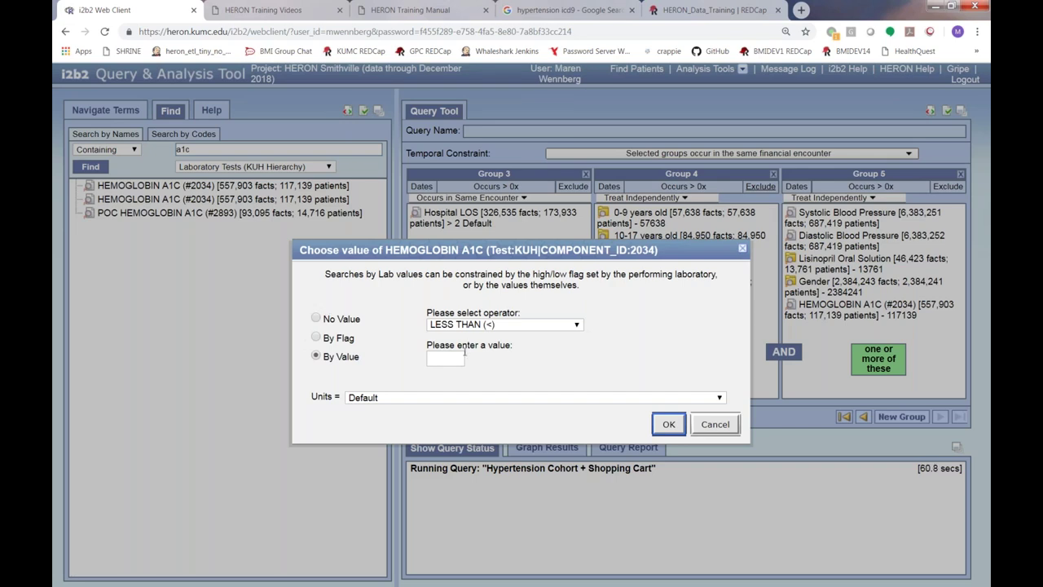
pyautogui.click(317, 318)
pyautogui.click(668, 392)
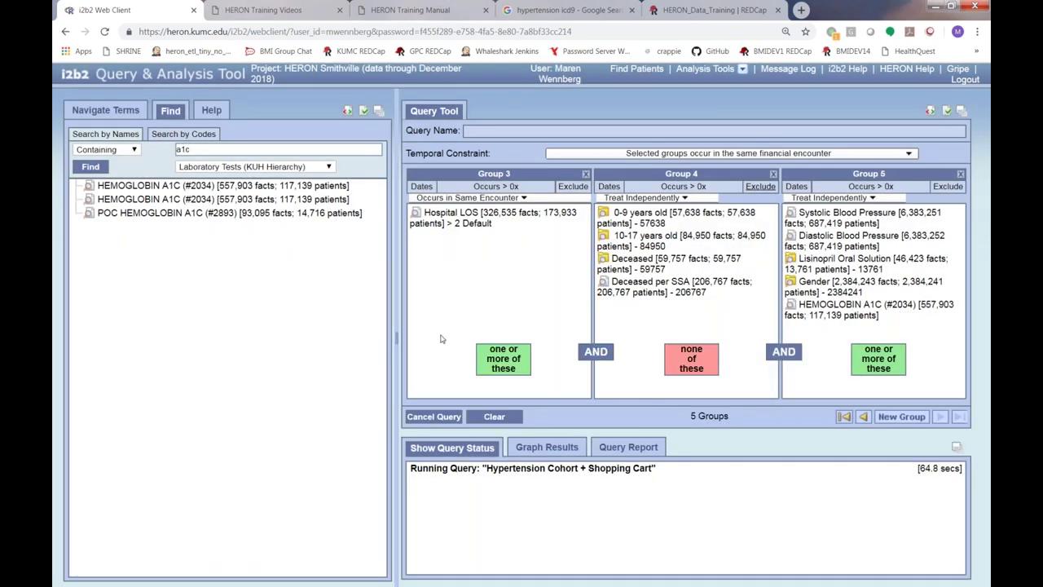
pyautogui.moveTo(224, 215); pyautogui.dragTo(814, 359)
pyautogui.click(316, 319)
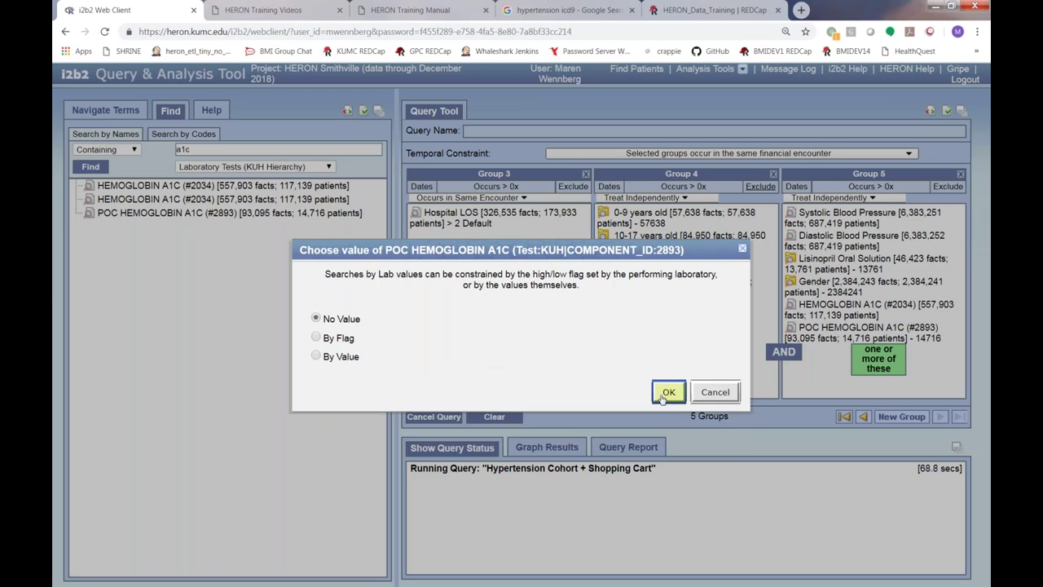
pyautogui.click(664, 393)
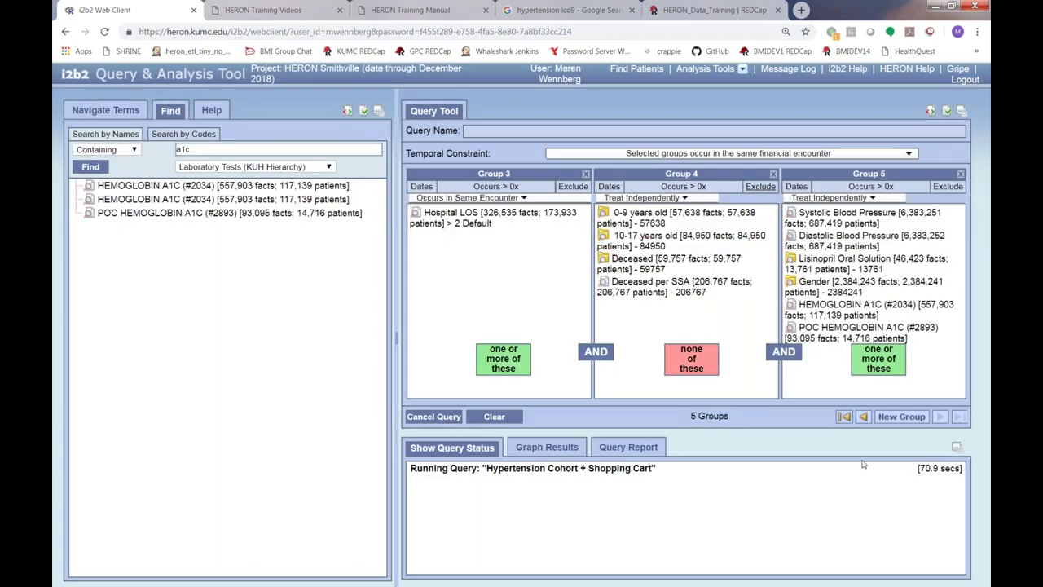
pyautogui.click(845, 417)
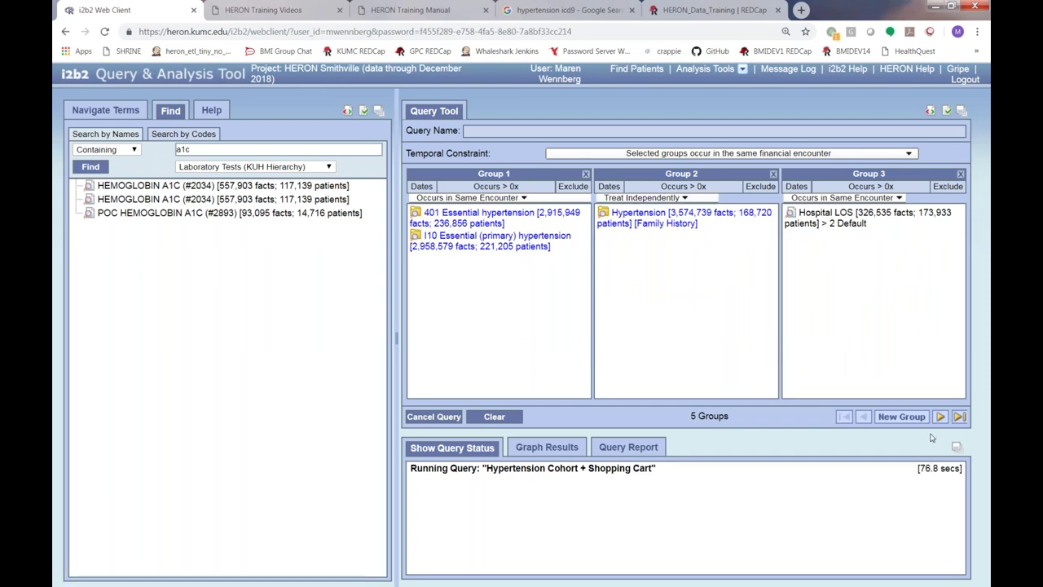
pyautogui.click(959, 417)
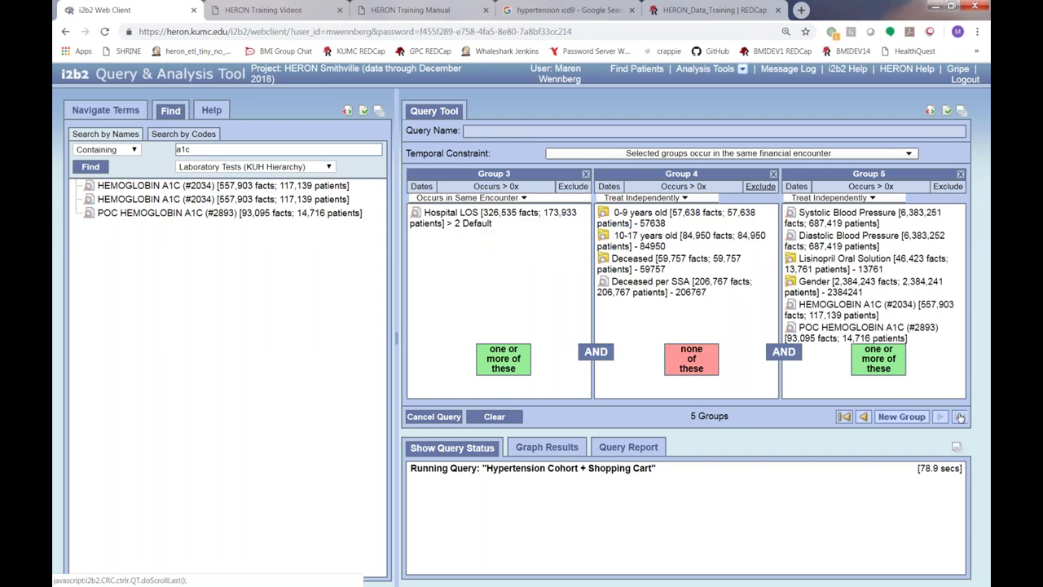
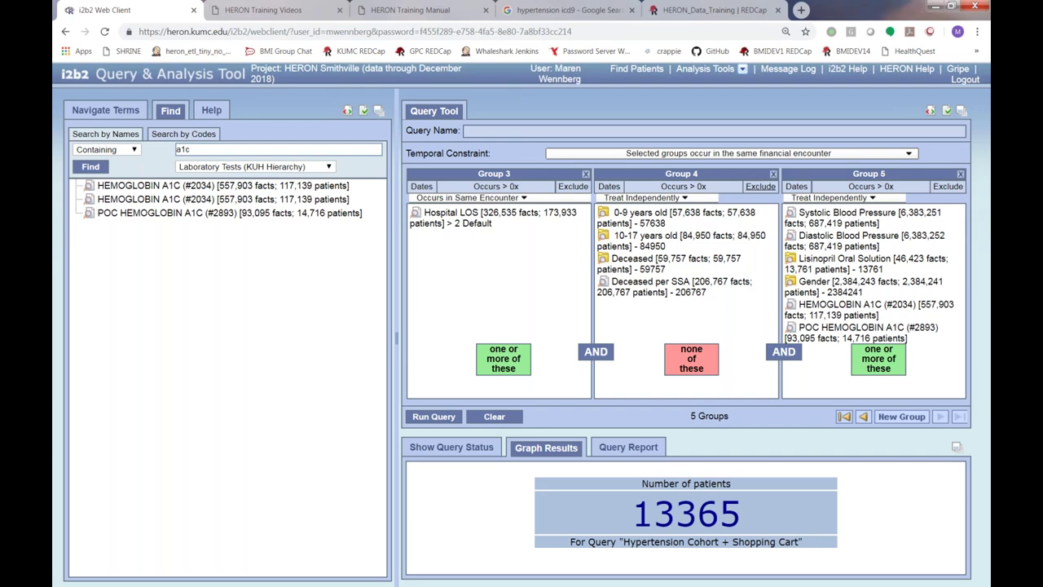
# Step: Clear the old query and put UKP IM GEN MED from General Internal Medicine into Group 1
pyautogui.click(105, 112)
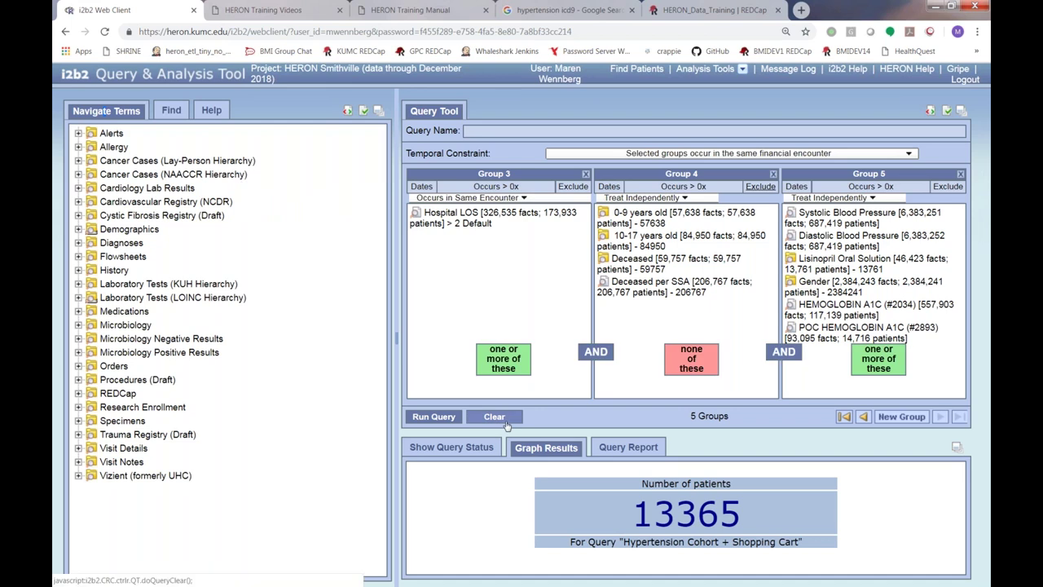
pyautogui.click(505, 421)
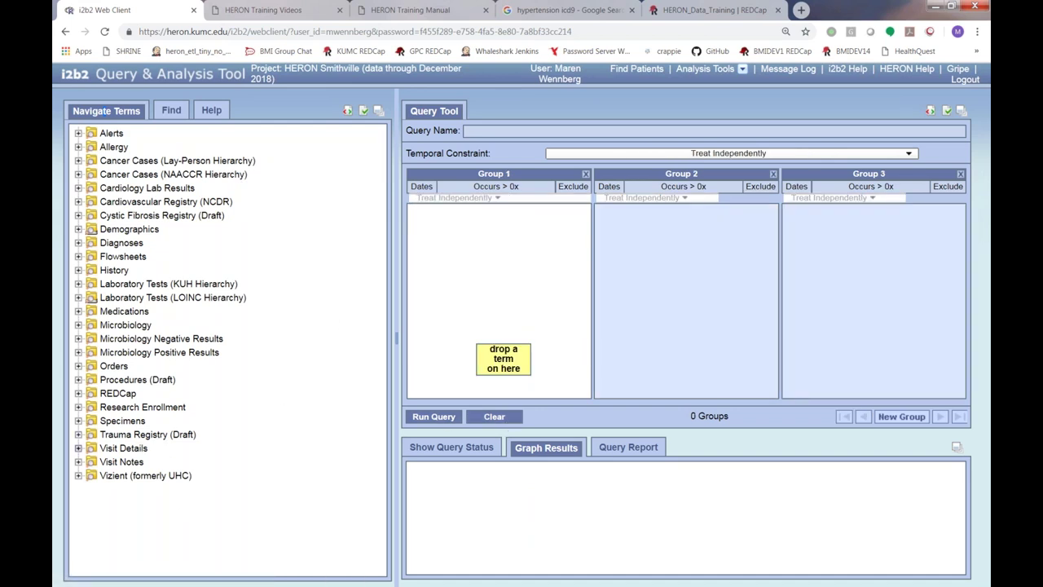
pyautogui.doubleClick(106, 449)
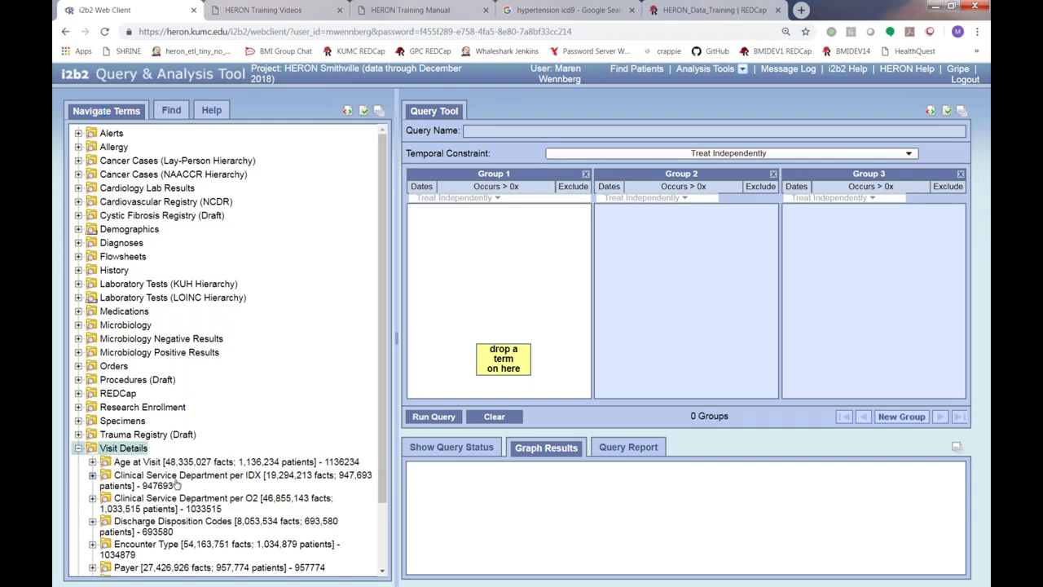
pyautogui.scroll(-1, 176, 484)
pyautogui.doubleClick(194, 432)
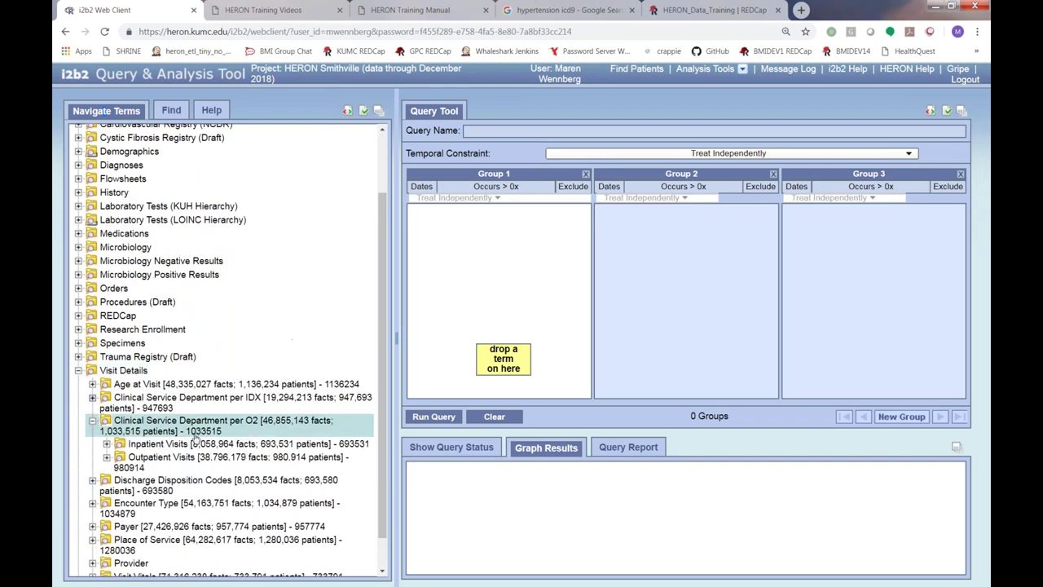
pyautogui.doubleClick(174, 461)
pyautogui.scroll(-1, 232, 446)
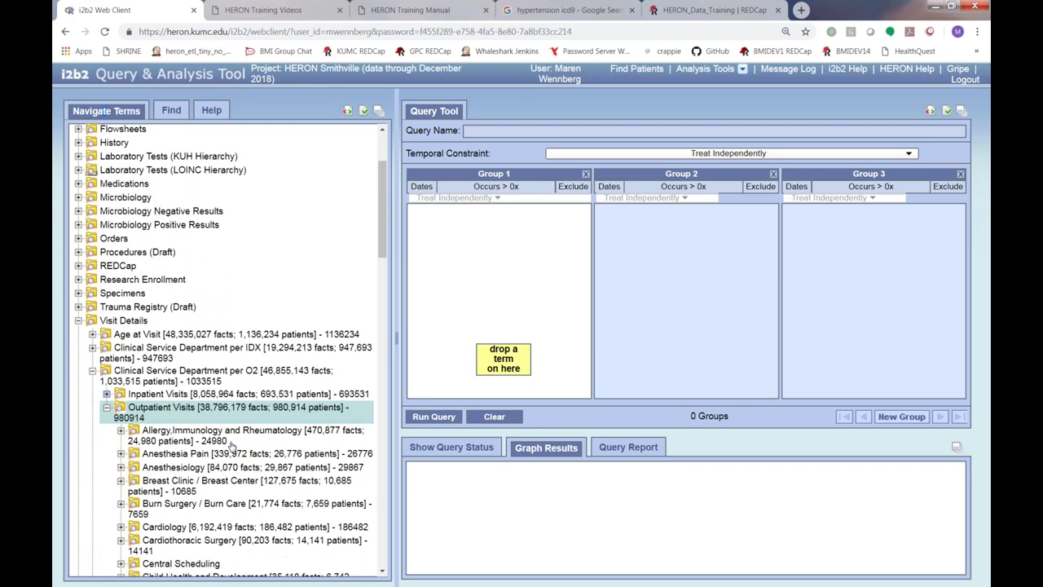
pyautogui.scroll(-5, 231, 446)
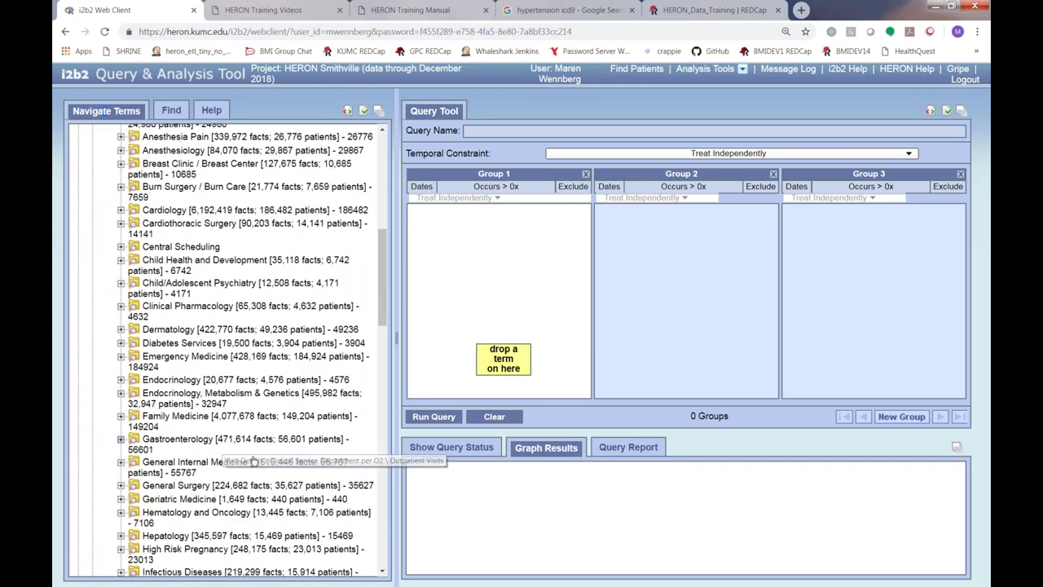
pyautogui.doubleClick(238, 459)
pyautogui.scroll(-3, 268, 406)
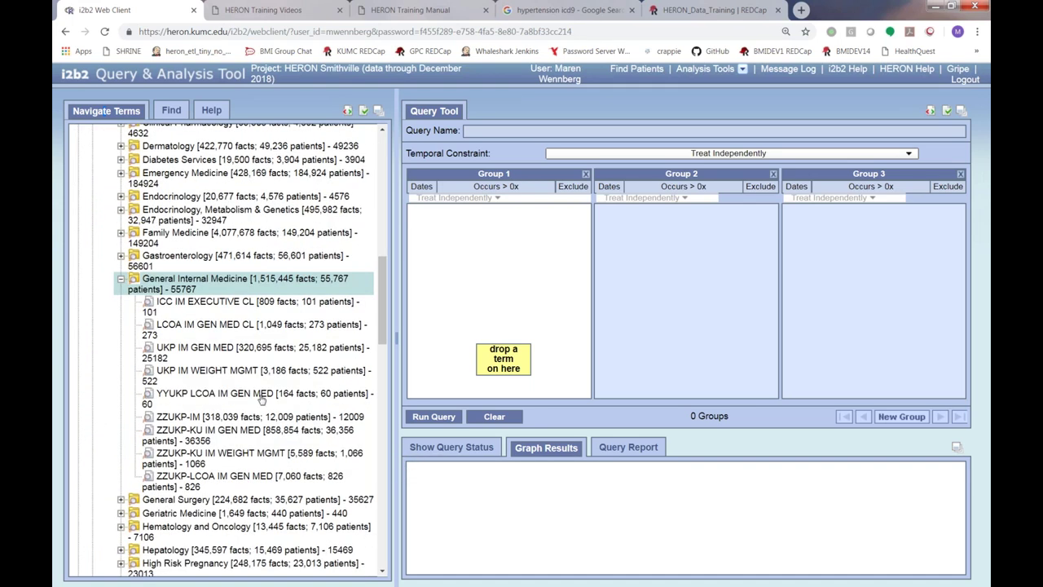
pyautogui.moveTo(194, 352); pyautogui.dragTo(436, 285)
# Step: Add Emergency Department from Encounter Type to Group 2
pyautogui.doubleClick(173, 278)
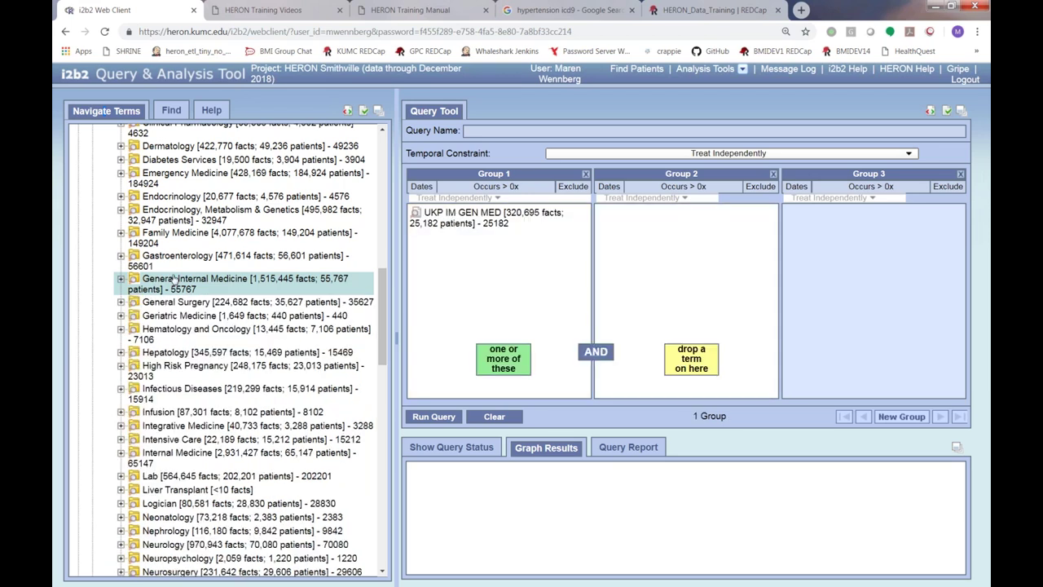
pyautogui.scroll(4, 167, 261)
pyautogui.doubleClick(159, 214)
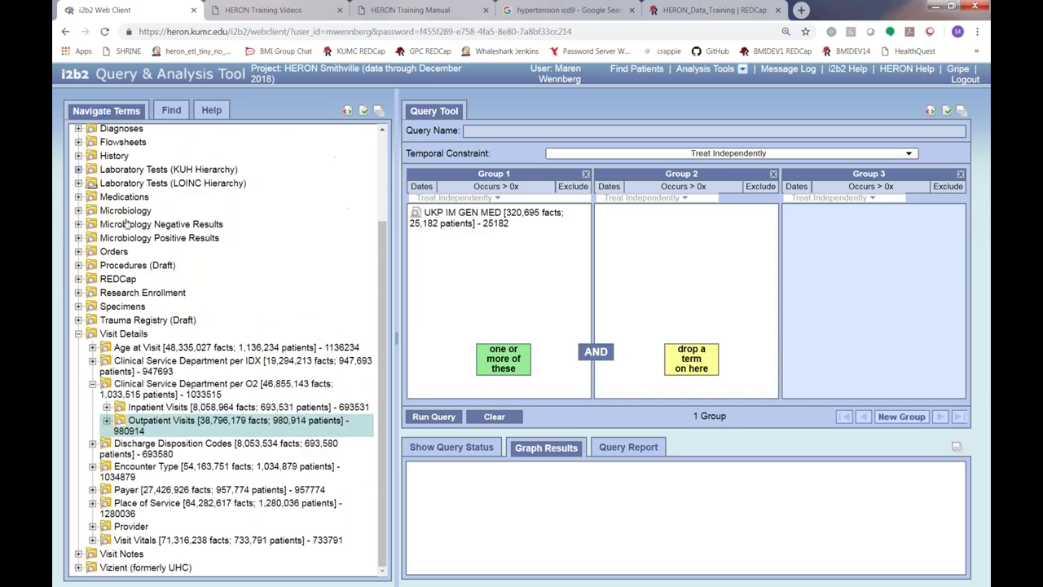
pyautogui.doubleClick(162, 390)
pyautogui.doubleClick(130, 473)
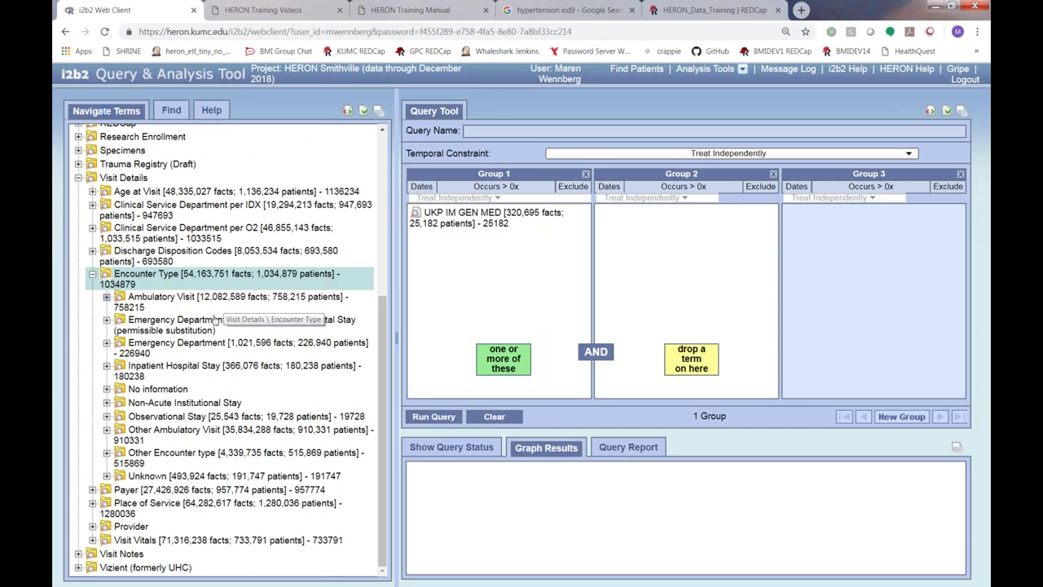
pyautogui.moveTo(129, 352); pyautogui.dragTo(612, 285)
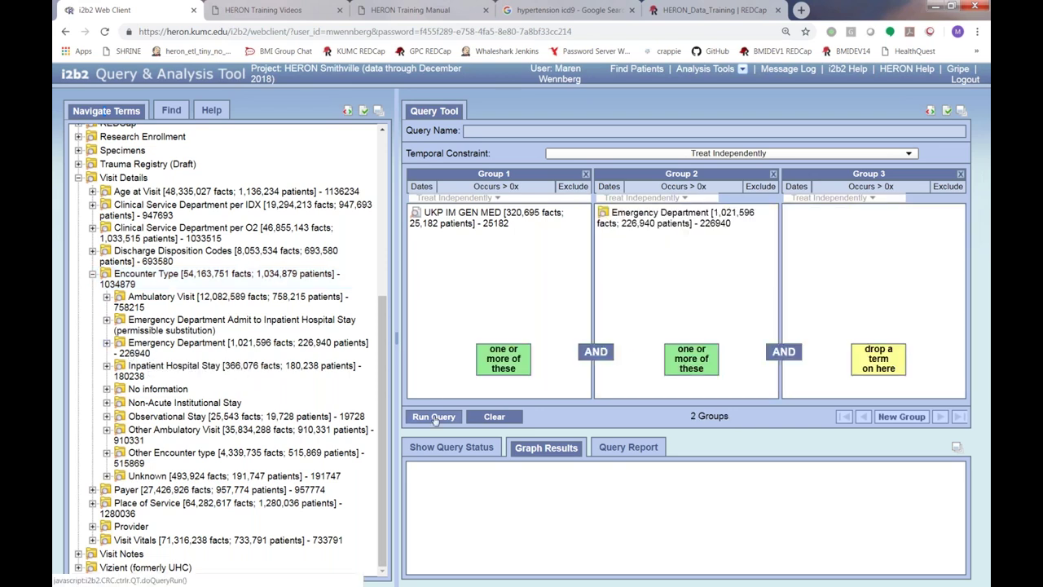
# Step: Run the UKP IM GEN MED AND Emergency Department query as 'IM + ED', returning 13106 patients
pyautogui.click(432, 415)
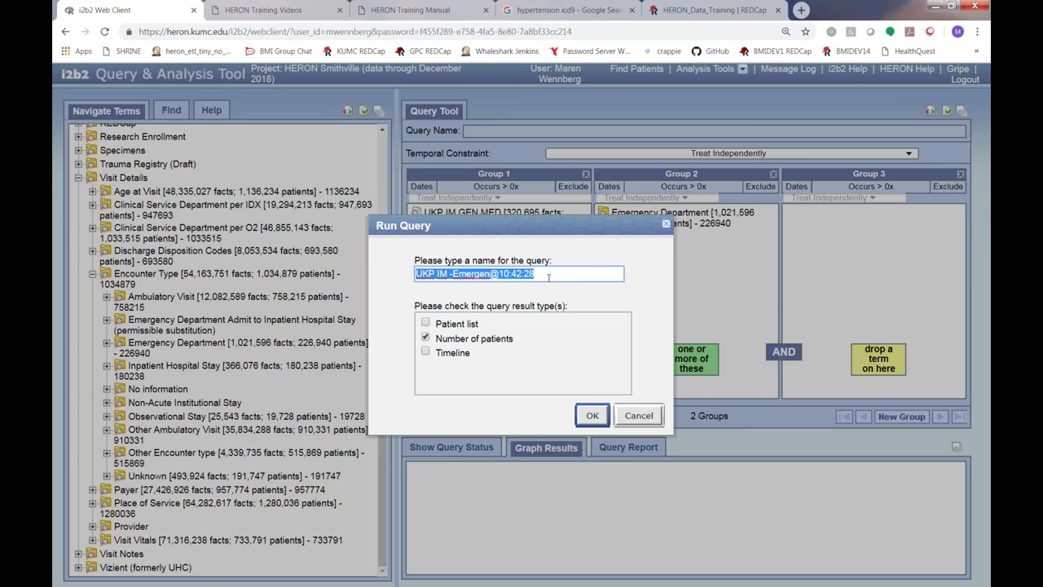
pyautogui.press('BackSpace')
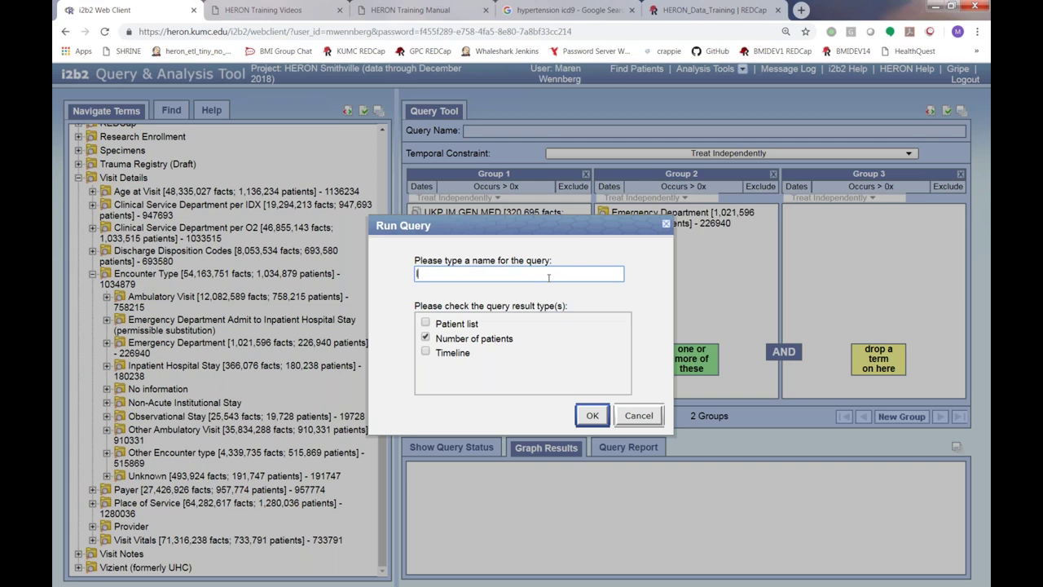
pyautogui.write('IM + ED')
pyautogui.click(592, 416)
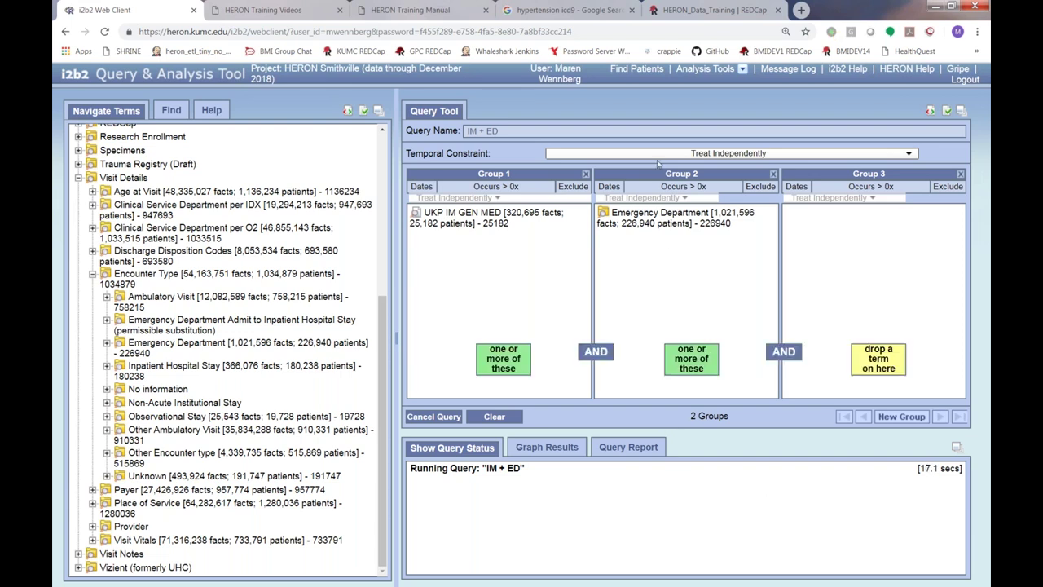
pyautogui.moveTo(635, 515); pyautogui.dragTo(791, 513)
pyautogui.click(791, 512)
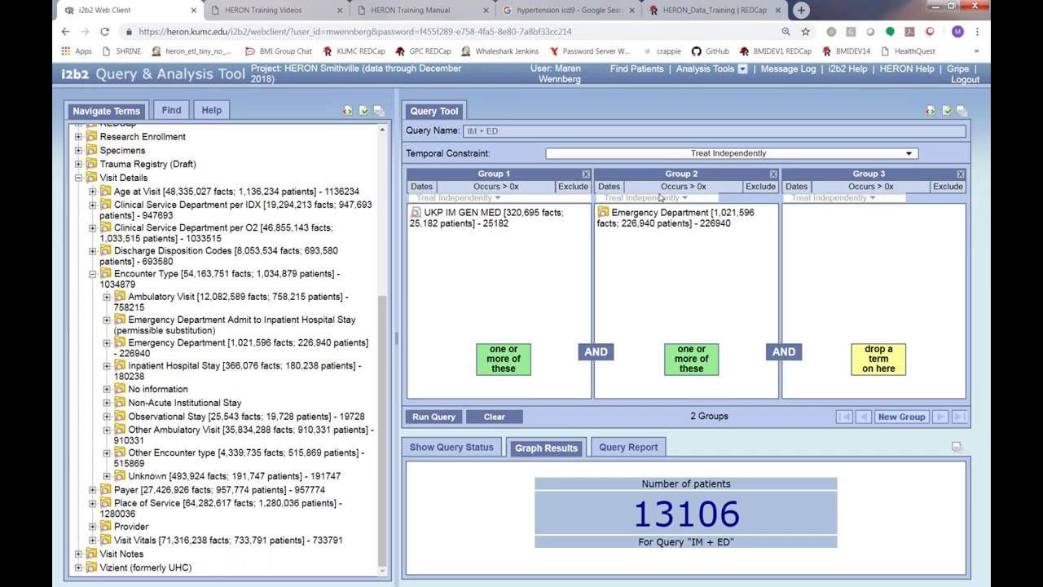
# Step: Set the Temporal Constraint to 'Define sequence of Events'
pyautogui.click(653, 153)
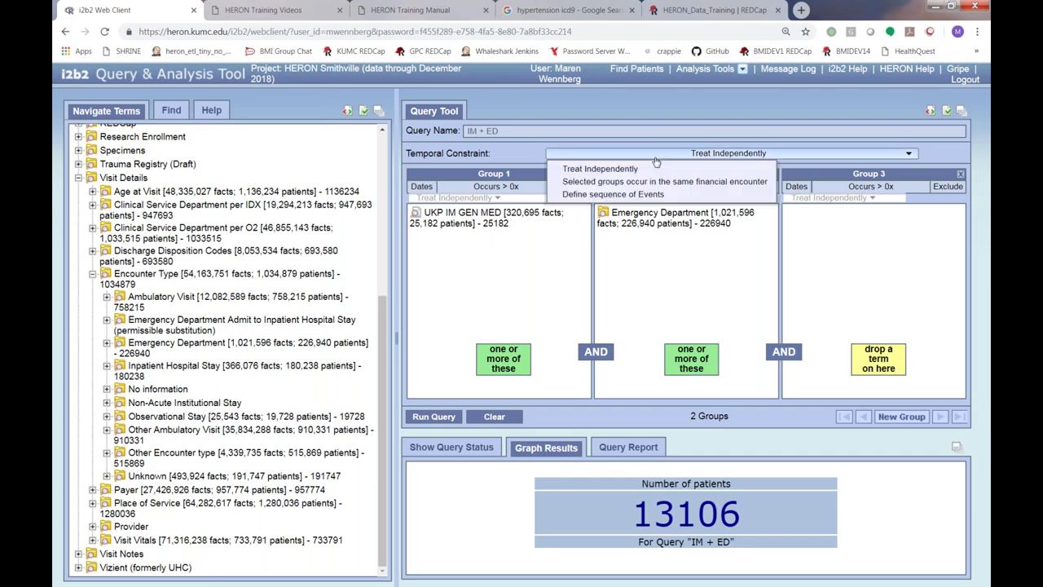
pyautogui.click(647, 294)
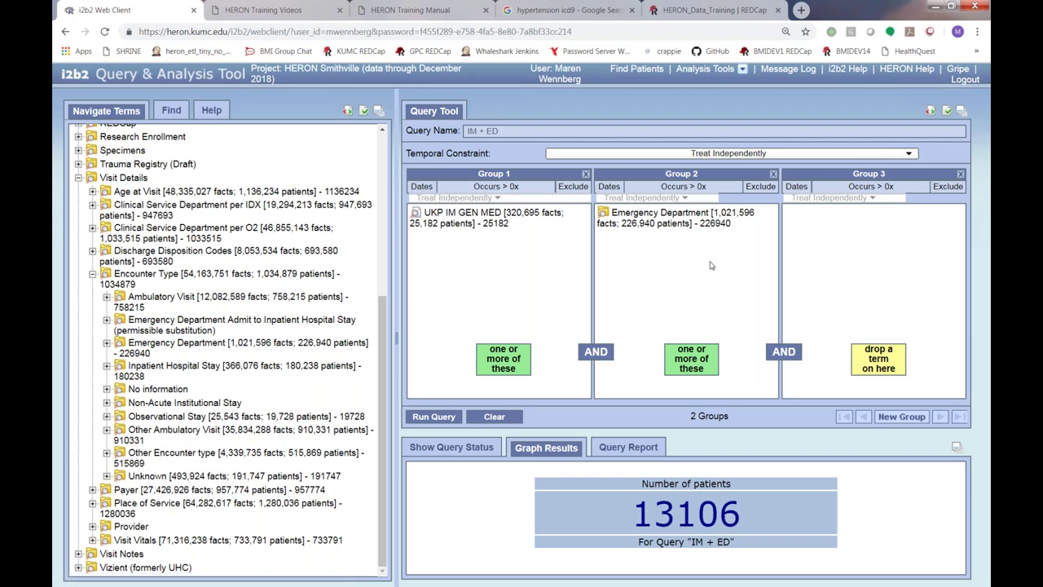
pyautogui.click(700, 155)
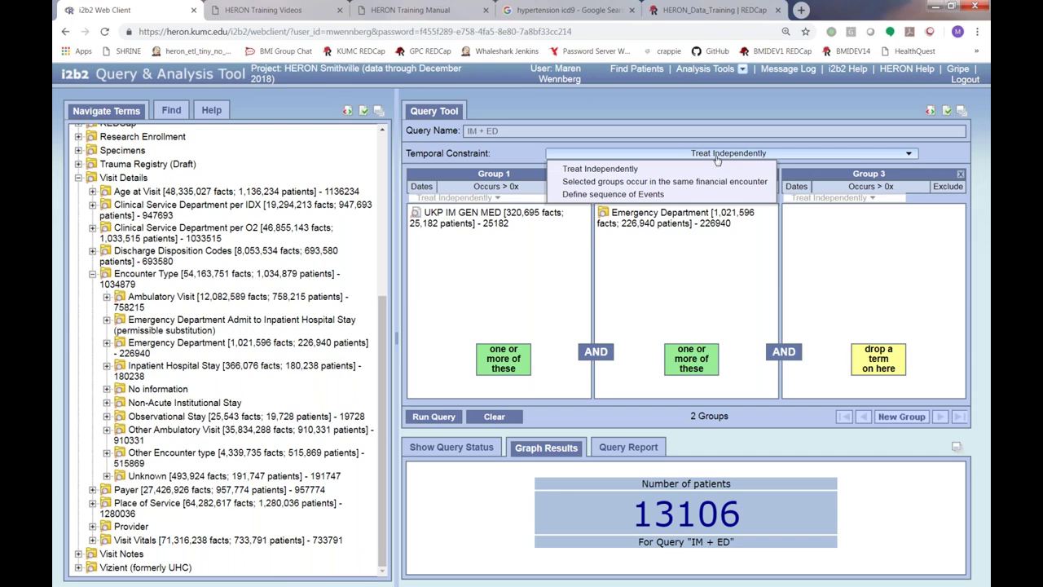
pyautogui.click(675, 195)
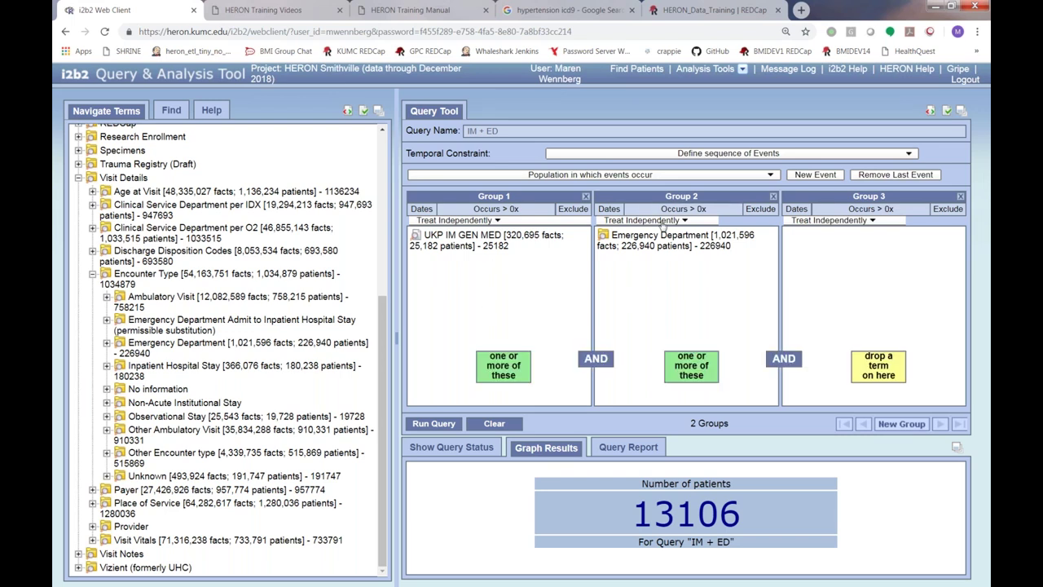
# Step: Set UKP IM GEN MED as the anchoring observation for Event 1
pyautogui.click(546, 174)
pyautogui.click(542, 204)
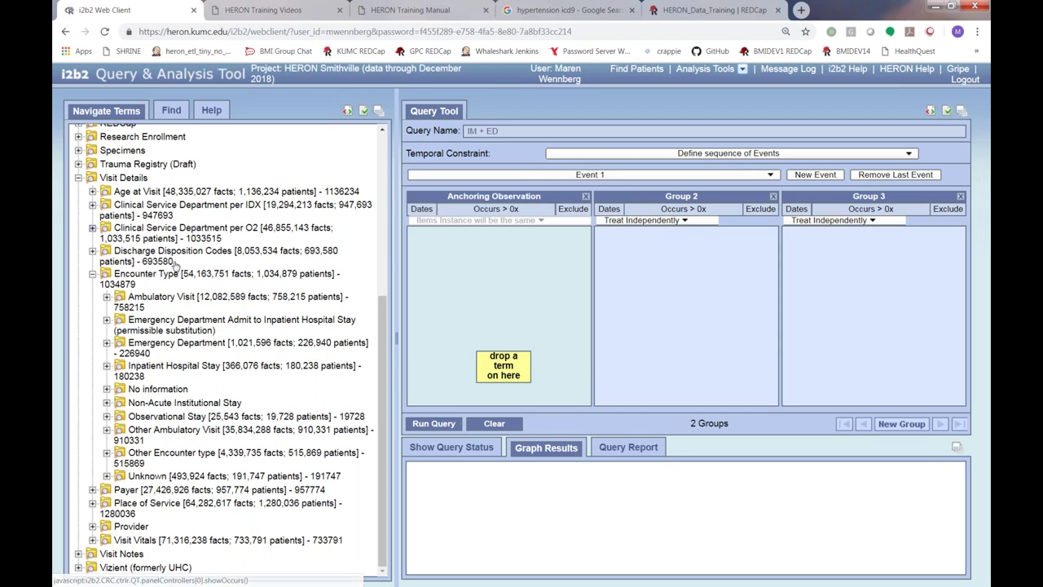
pyautogui.doubleClick(182, 236)
pyautogui.doubleClick(176, 238)
pyautogui.scroll(-3, 184, 436)
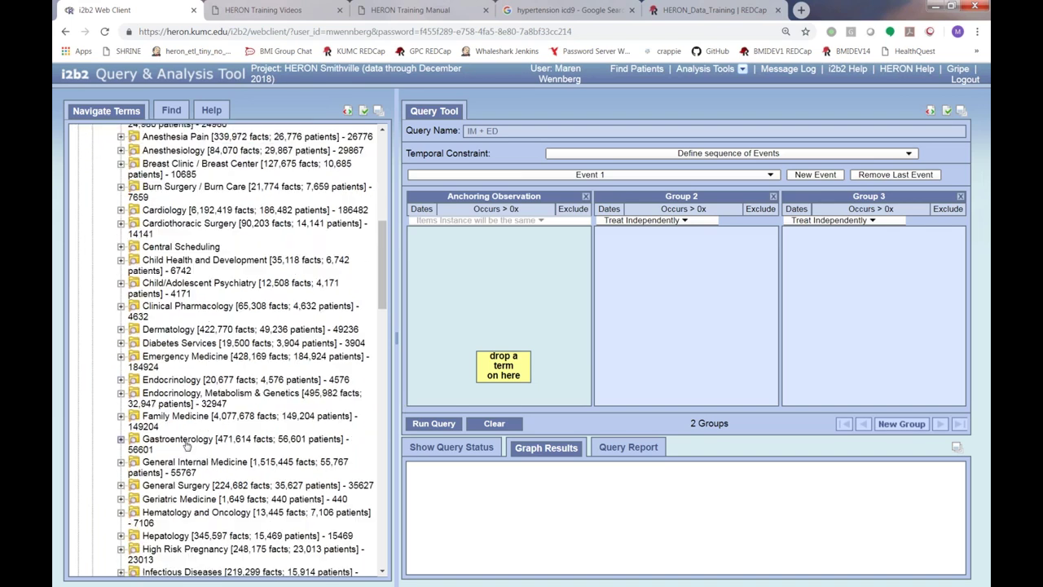
pyautogui.doubleClick(187, 463)
pyautogui.scroll(-2, 187, 468)
pyautogui.moveTo(187, 470); pyautogui.dragTo(493, 334)
pyautogui.scroll(5, 210, 308)
pyautogui.doubleClick(154, 335)
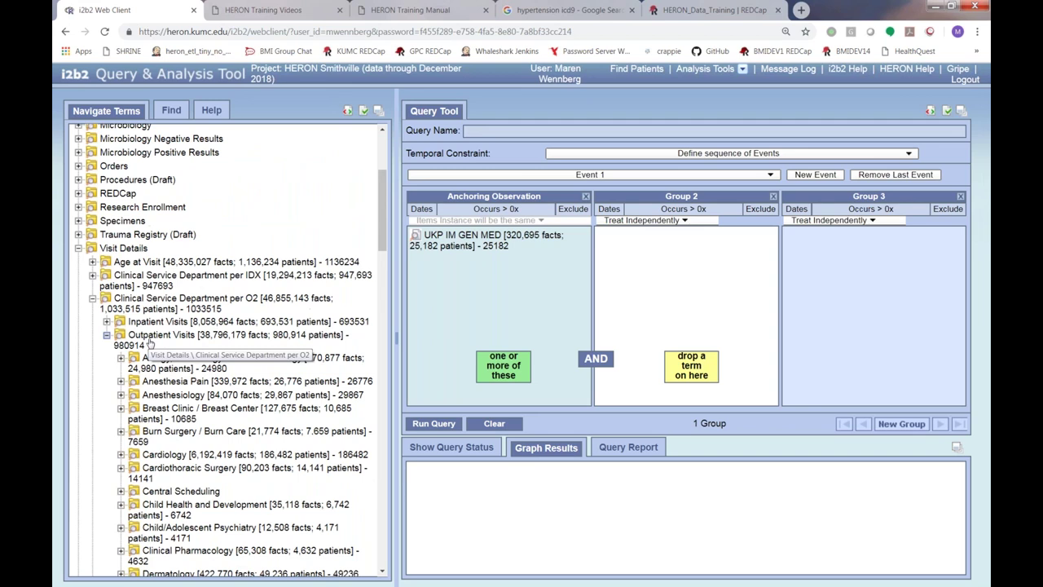
pyautogui.doubleClick(114, 303)
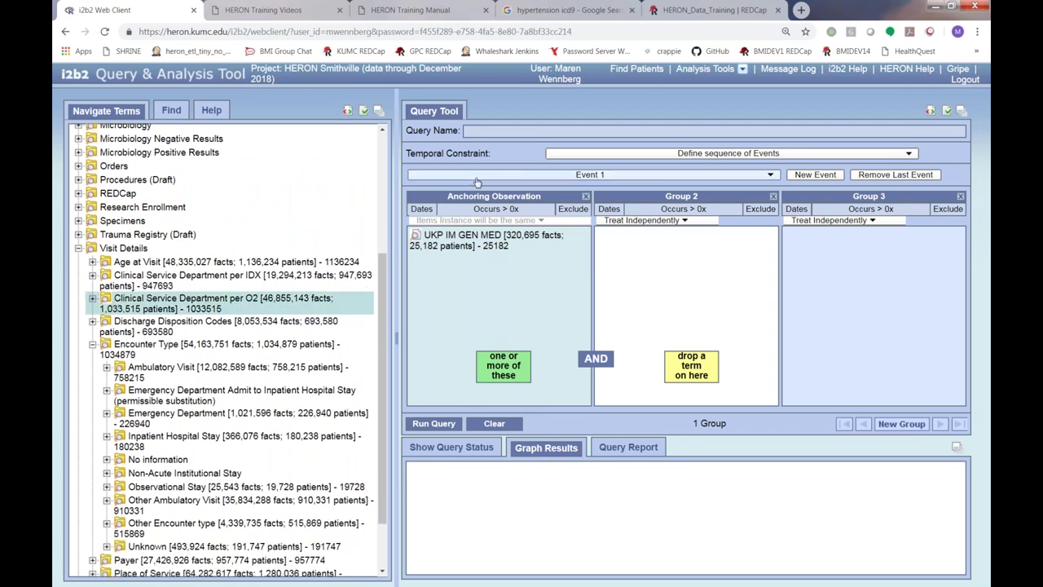
# Step: Set Emergency Department as the anchoring observation for Event 2
pyautogui.click(589, 175)
pyautogui.click(432, 214)
pyautogui.moveTo(199, 422); pyautogui.dragTo(468, 330)
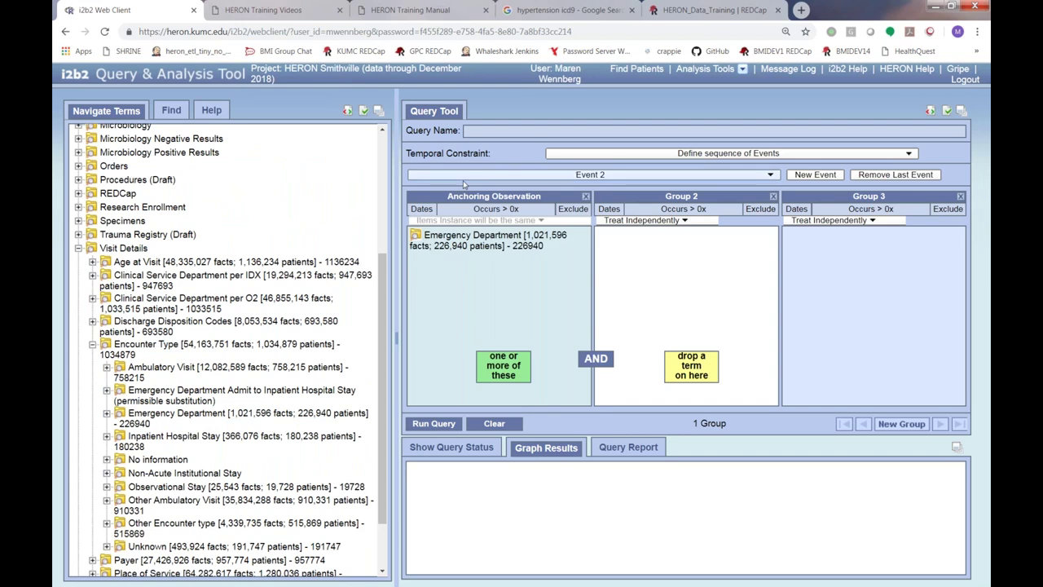
pyautogui.click(465, 176)
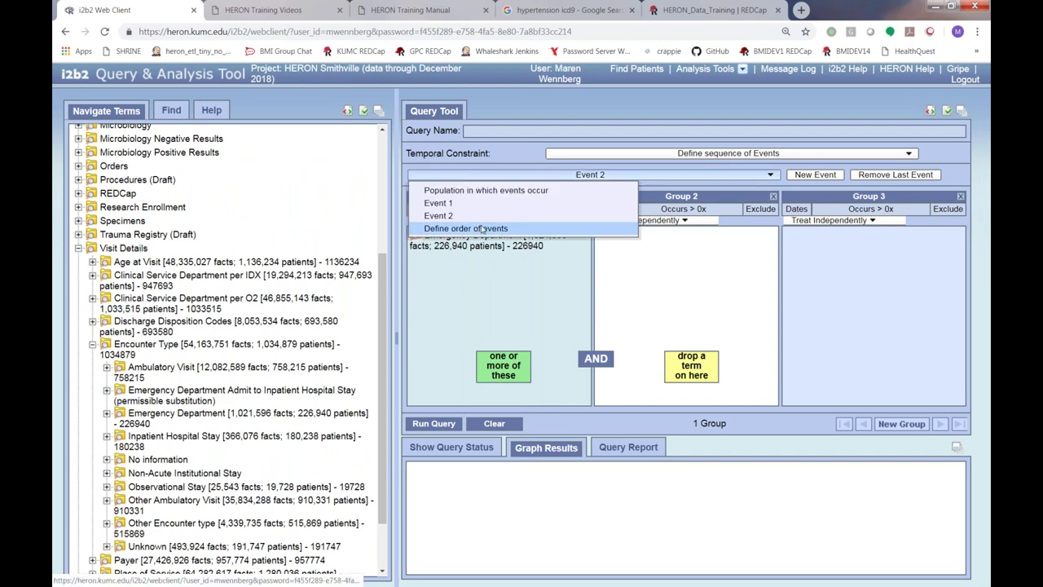
# Step: Order the events so the first-ever Event 1 starts before the start of any Event 2
pyautogui.click(482, 229)
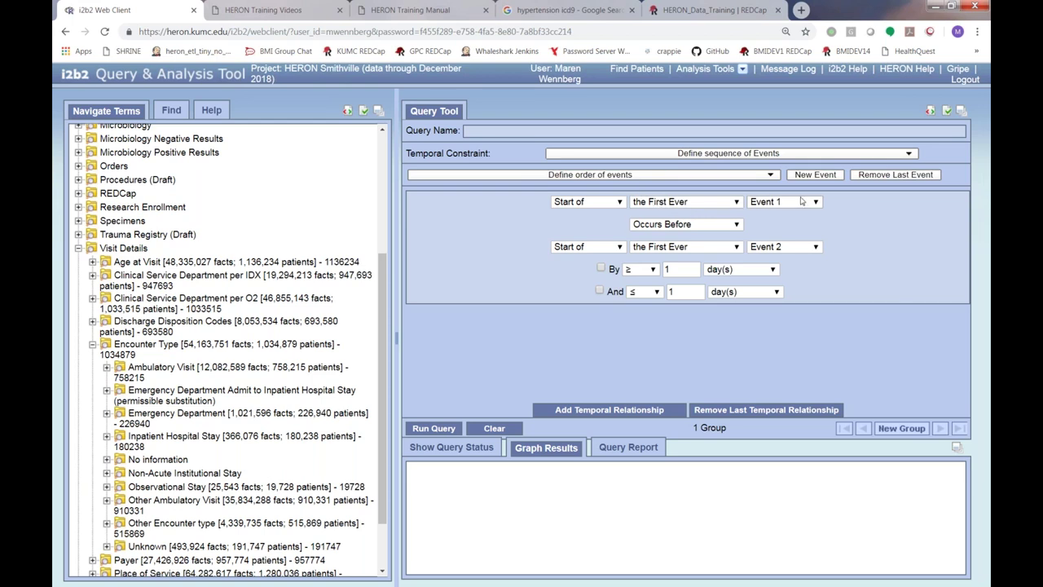
pyautogui.click(681, 247)
pyautogui.click(683, 282)
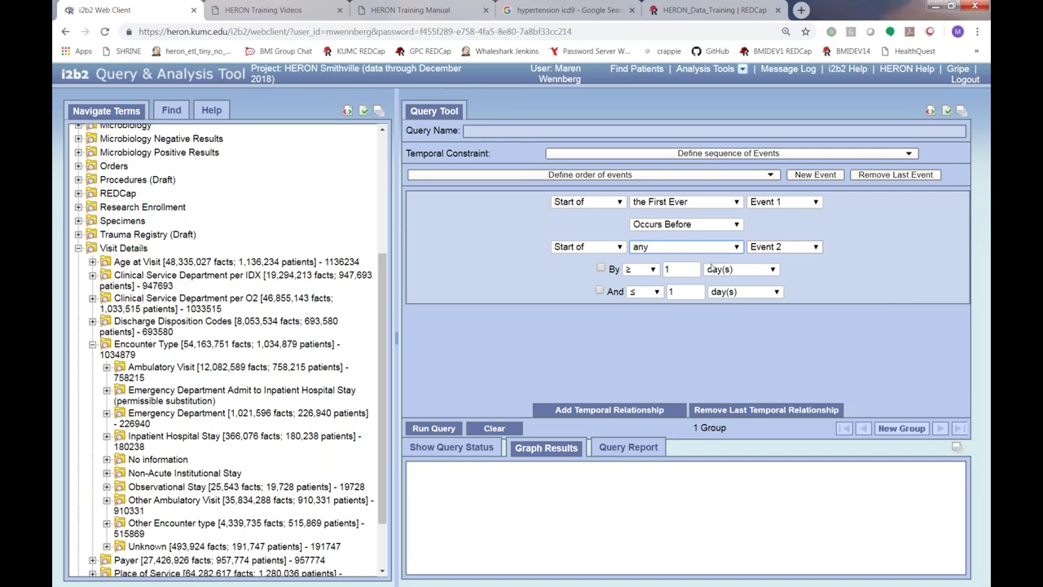
pyautogui.click(643, 254)
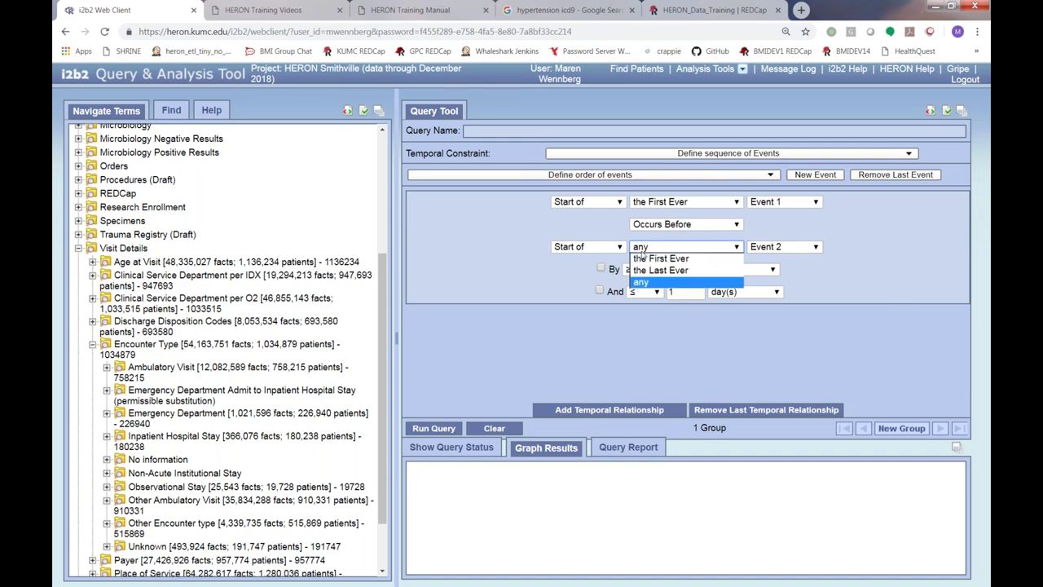
pyautogui.click(643, 255)
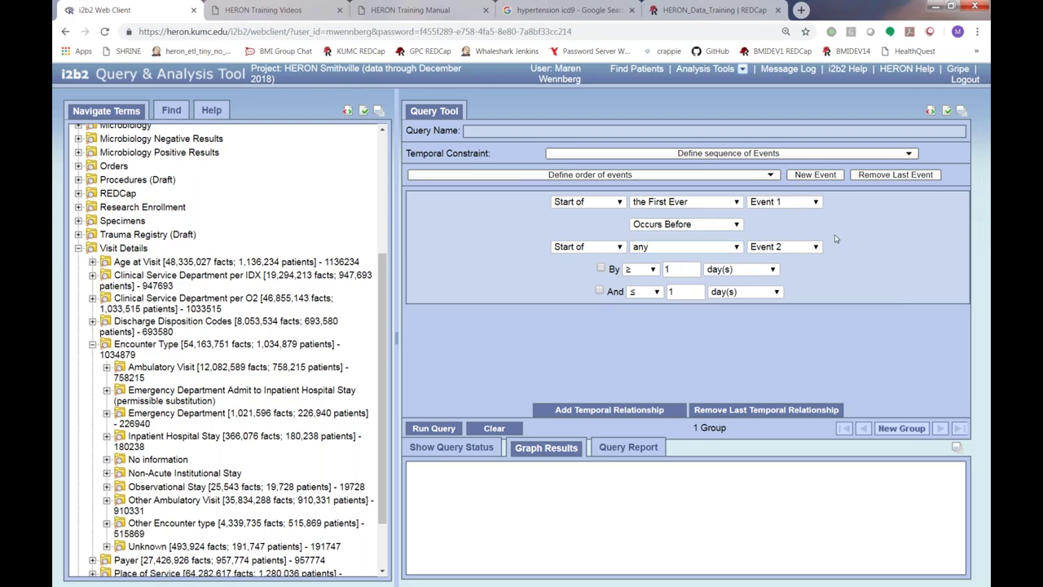
# Step: Require a gap of at least 5 days between Event 1 and Event 2
pyautogui.click(602, 269)
pyautogui.doubleClick(670, 269)
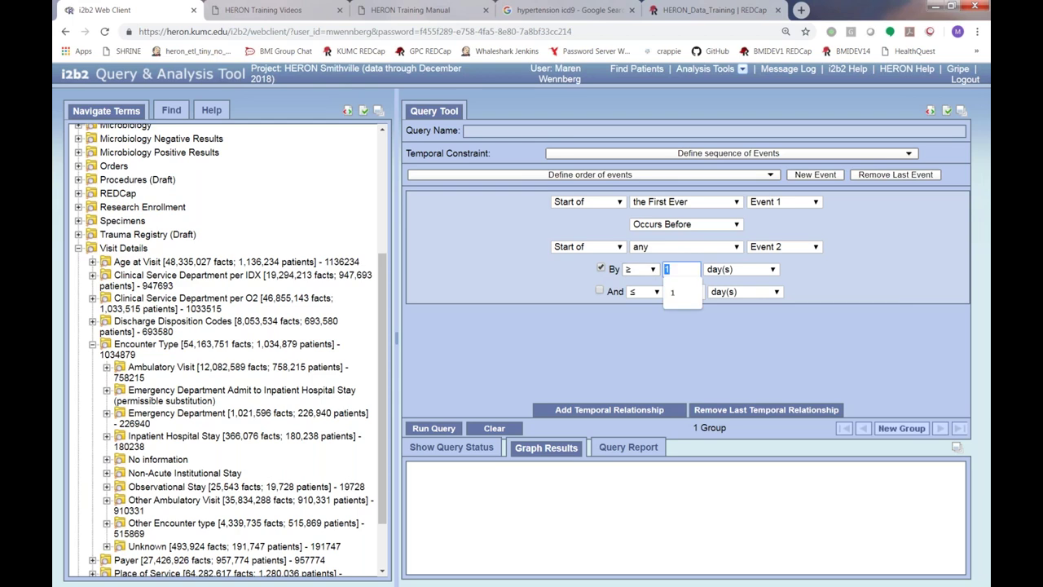
pyautogui.write('5')
pyautogui.click(855, 291)
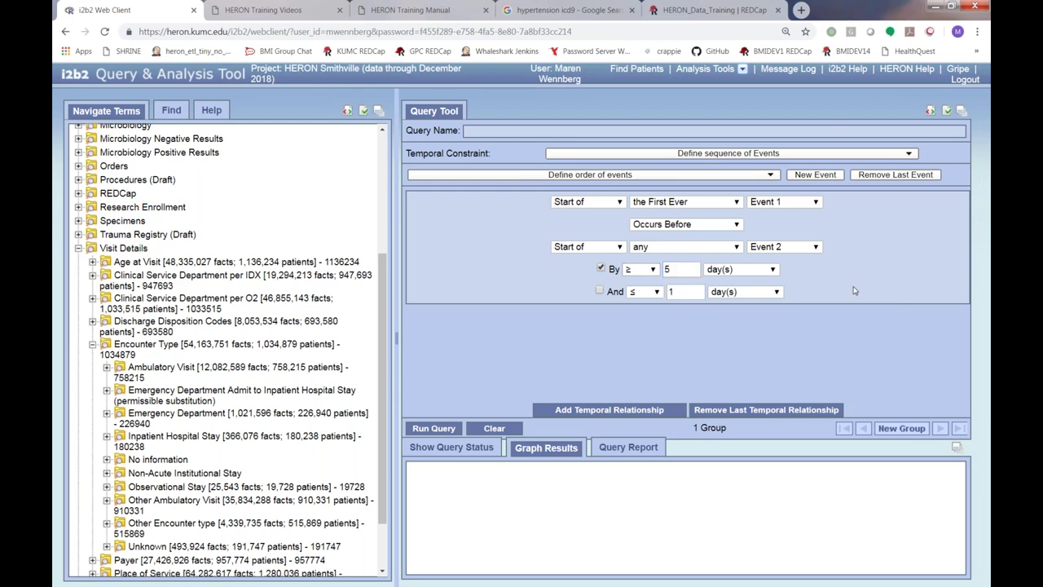
# Step: Run the temporal query as 'Internal Medicine Before ED' with Timeline results checked
pyautogui.click(438, 428)
pyautogui.click(425, 352)
pyautogui.doubleClick(471, 273)
pyautogui.tripleClick(471, 277)
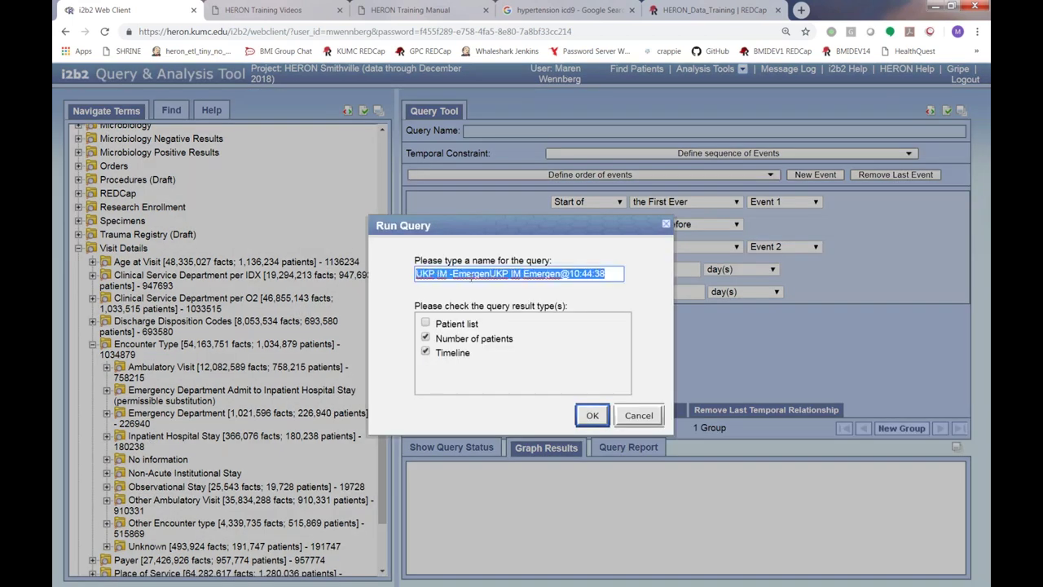
pyautogui.press('BackSpace')
pyautogui.write('Internal Medicine Before ED')
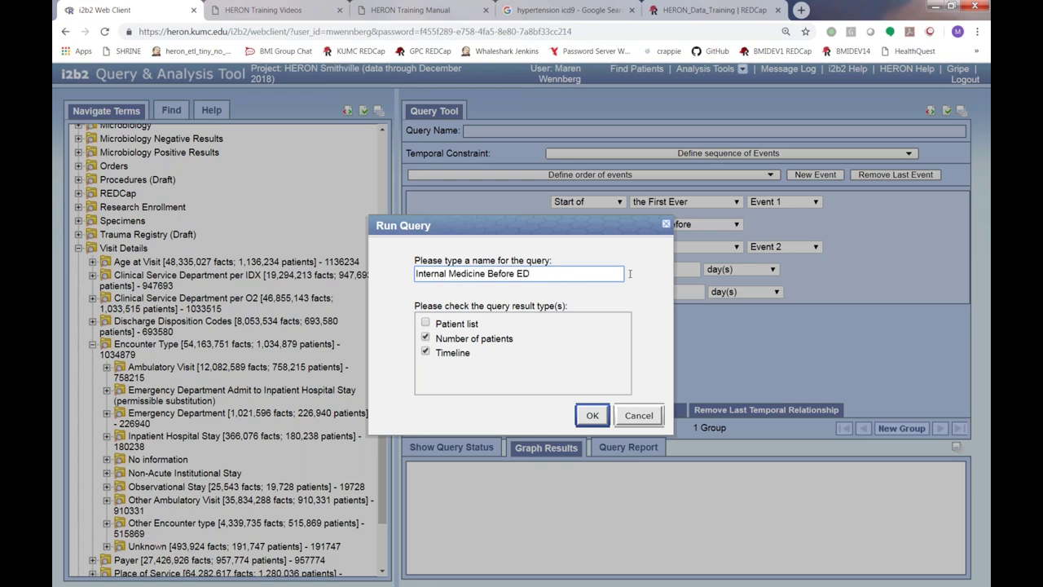
pyautogui.click(592, 416)
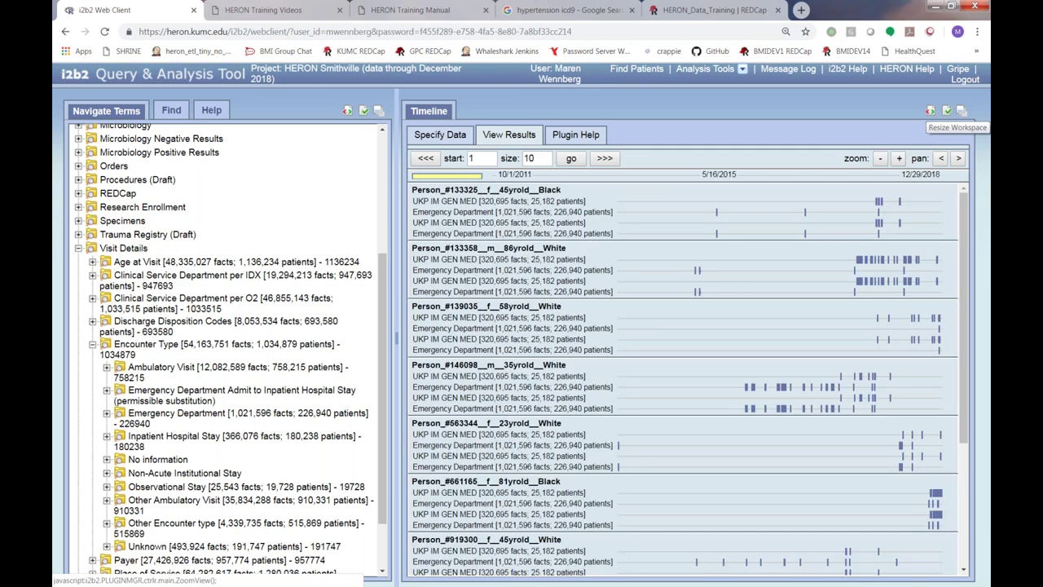
# Step: Maximize the Timeline panel so the patient timelines fill the whole workspace
pyautogui.click(960, 110)
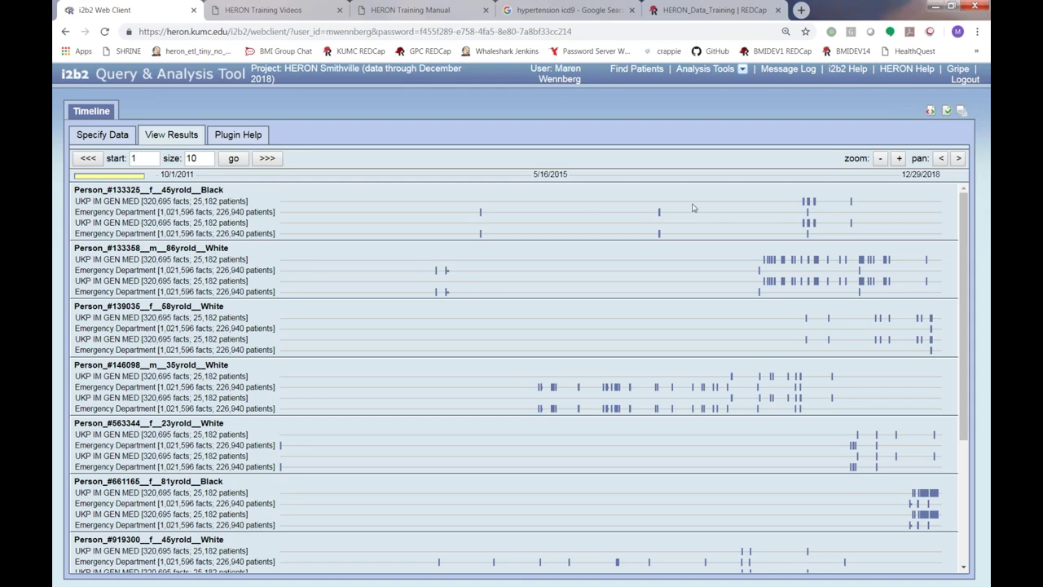
pyautogui.click(805, 211)
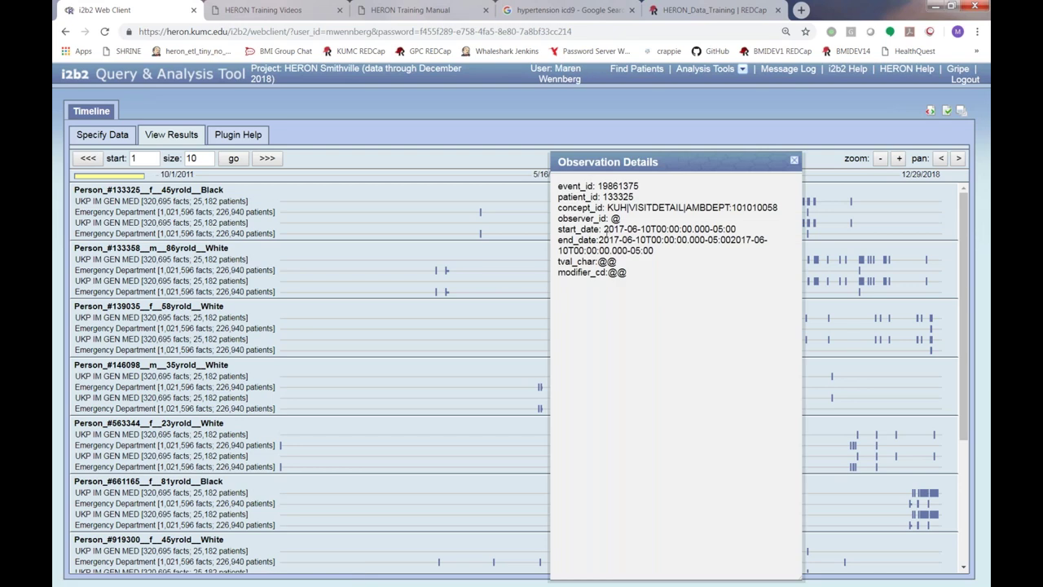
pyautogui.moveTo(604, 229); pyautogui.dragTo(657, 229)
pyautogui.click(655, 229)
pyautogui.click(792, 164)
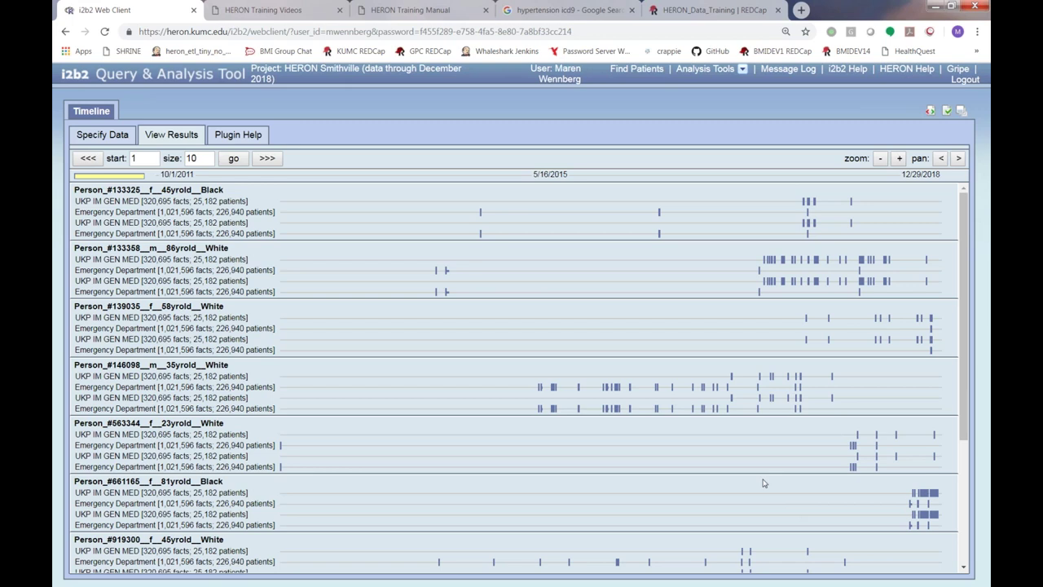
pyautogui.scroll(-3, 763, 484)
pyautogui.scroll(3, 763, 483)
pyautogui.click(902, 159)
pyautogui.click(902, 159)
pyautogui.click(902, 159)
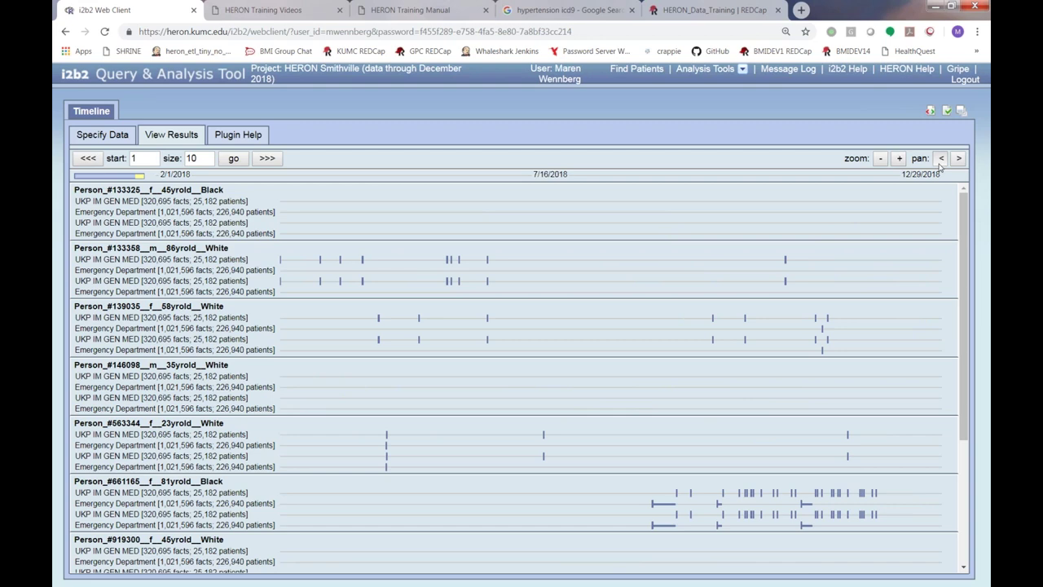
pyautogui.click(941, 159)
pyautogui.click(941, 159)
pyautogui.click(940, 159)
pyautogui.click(940, 159)
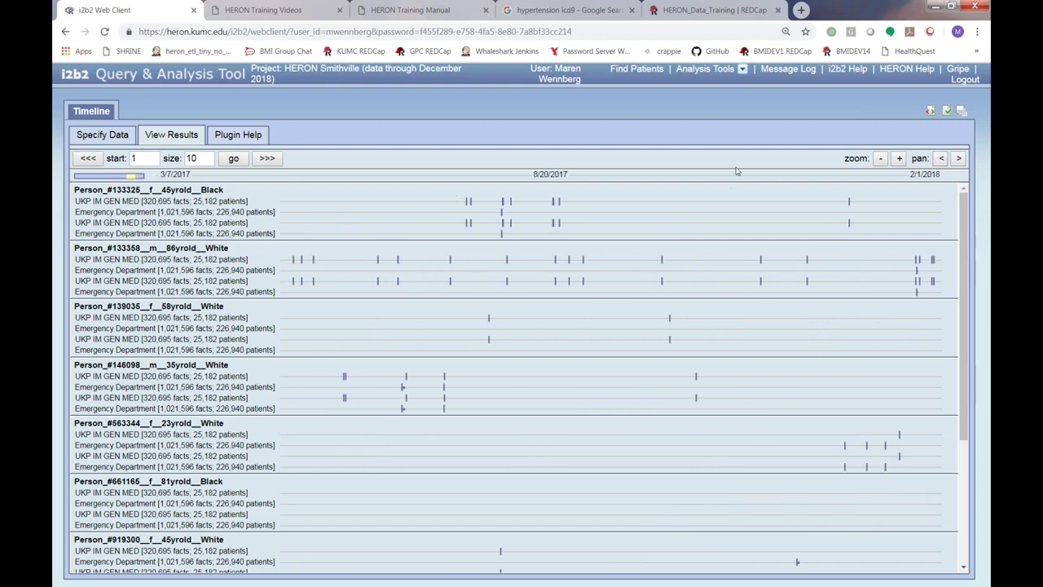
pyautogui.click(899, 158)
pyautogui.click(899, 158)
pyautogui.click(939, 159)
pyautogui.click(939, 159)
pyautogui.click(939, 159)
pyautogui.click(939, 159)
pyautogui.click(939, 159)
pyautogui.click(939, 159)
pyautogui.click(939, 159)
pyautogui.click(939, 159)
pyautogui.click(939, 159)
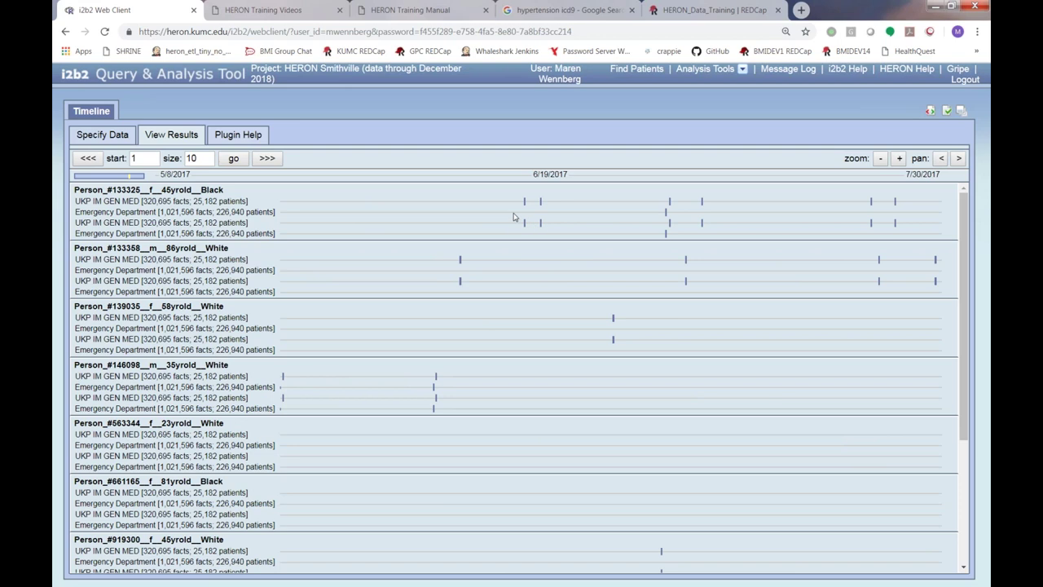
pyautogui.click(879, 159)
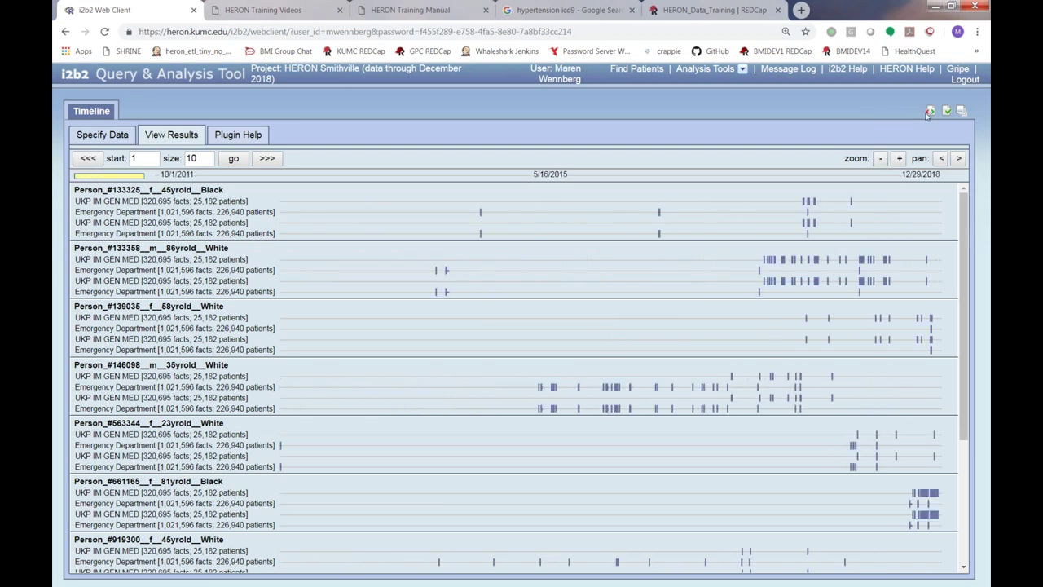
# Step: Restore the workspace and delete the duplicate UKP IM GEN MED and Emergency Department concepts in Specify Data
pyautogui.click(962, 112)
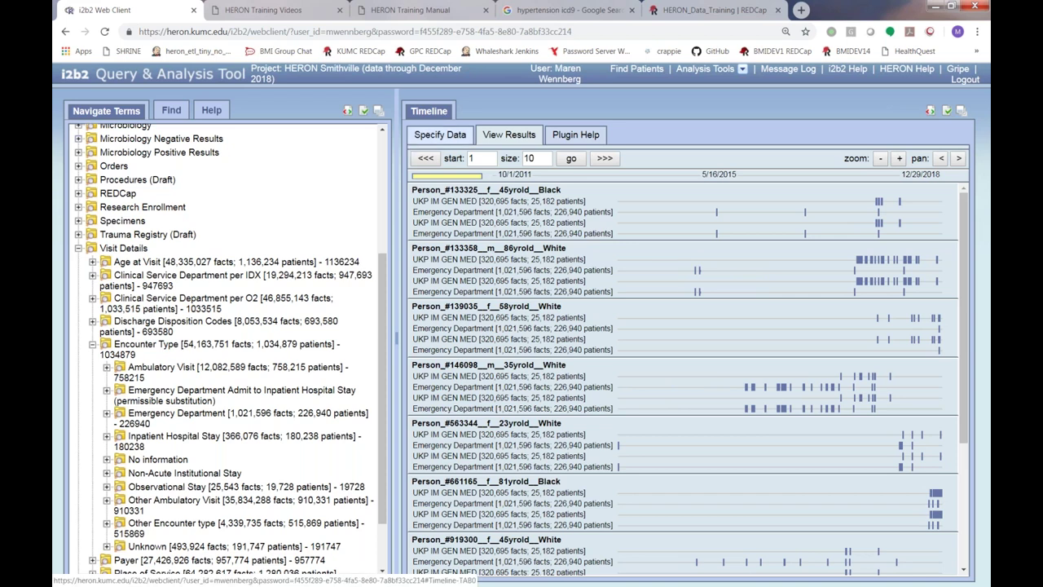
pyautogui.click(440, 134)
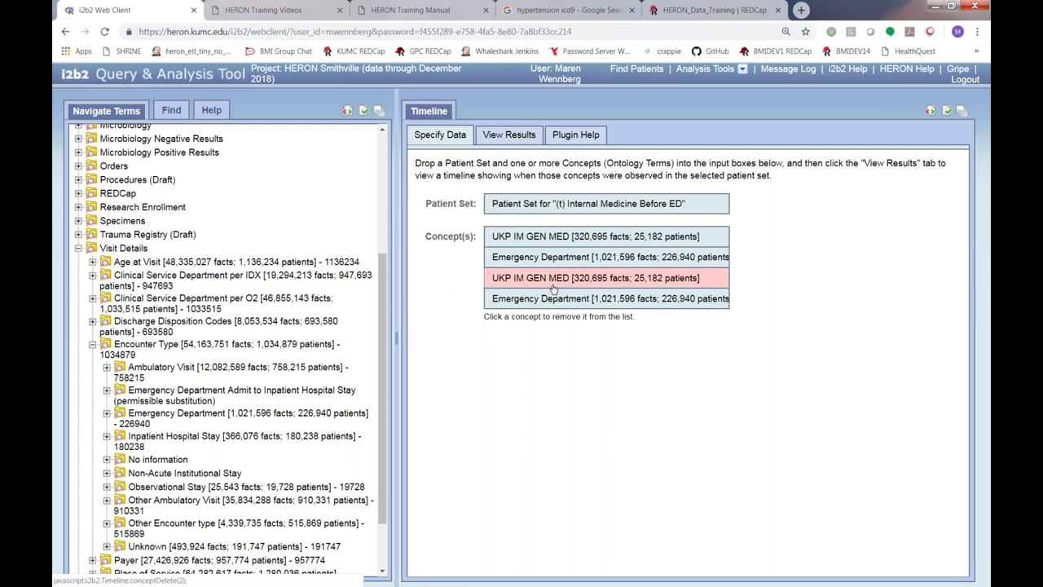
pyautogui.click(551, 279)
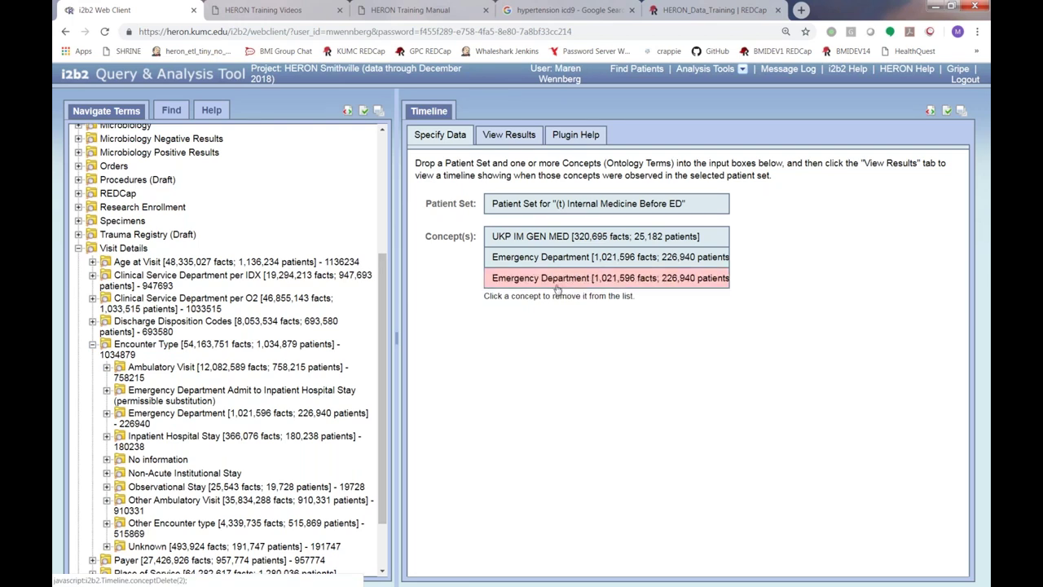
pyautogui.click(556, 286)
pyautogui.doubleClick(151, 348)
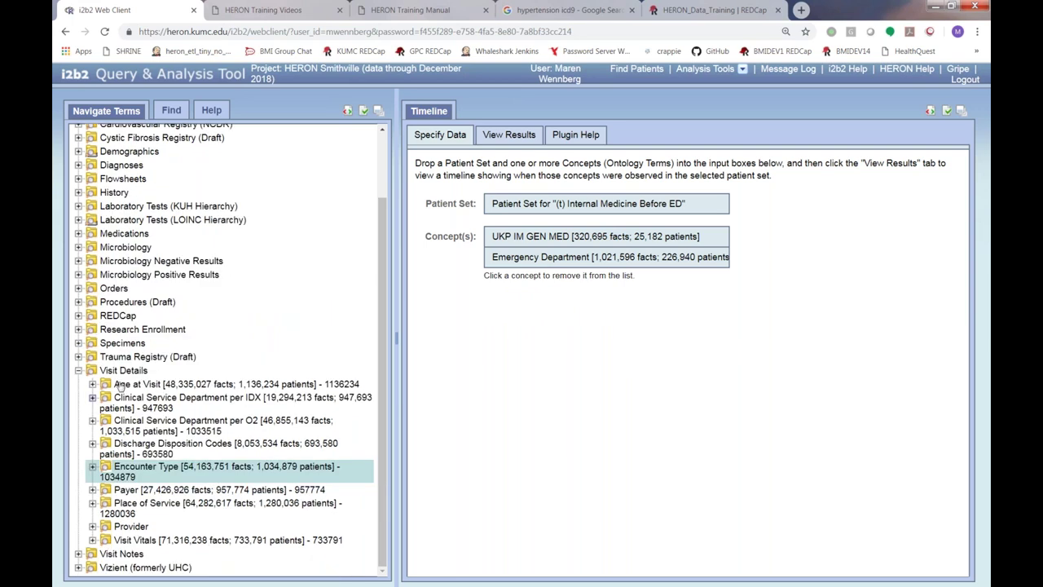
# Step: Add HEMOGLOBIN A1C and POC HEMOGLOBIN A1C from the a1c search to the timeline concepts, without value constraints
pyautogui.click(78, 369)
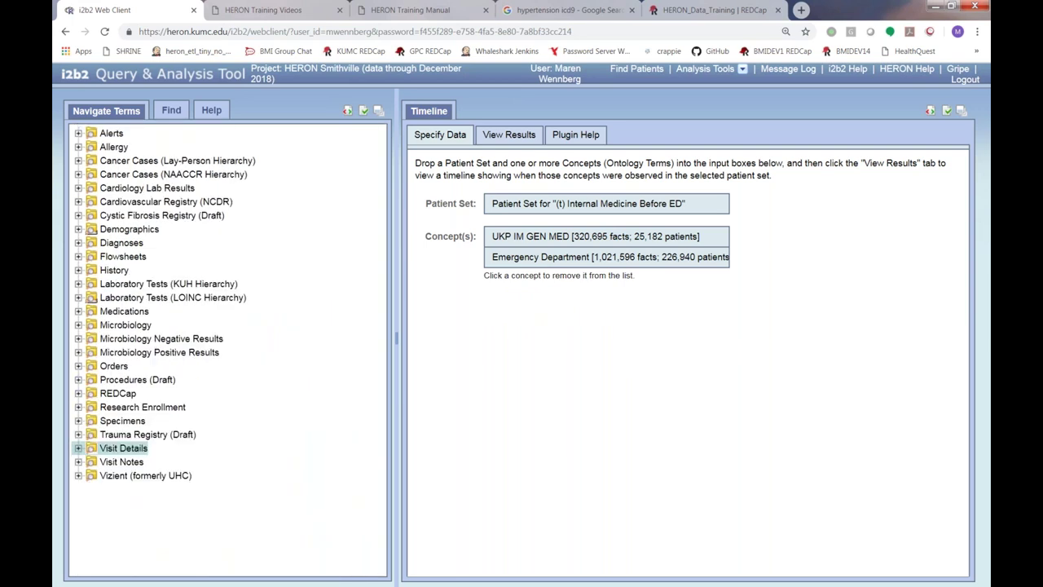
pyautogui.click(172, 113)
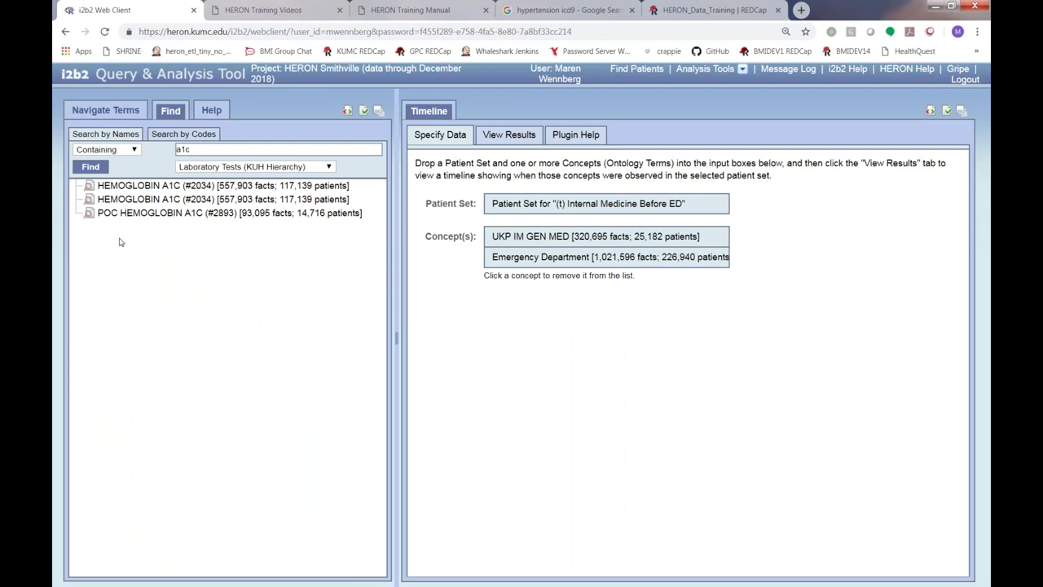
pyautogui.moveTo(147, 199); pyautogui.dragTo(501, 276)
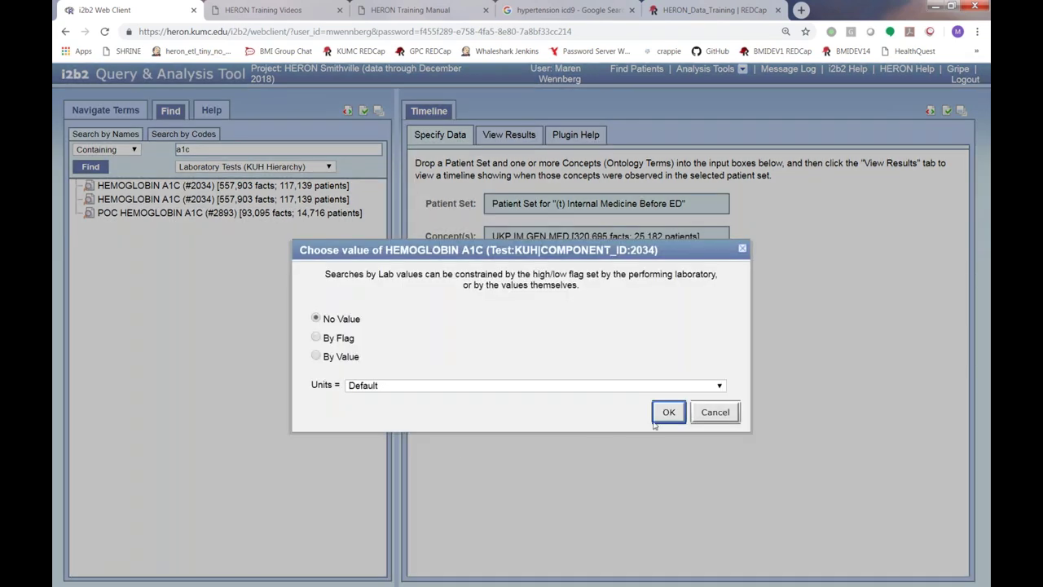
pyautogui.click(667, 411)
pyautogui.moveTo(154, 217); pyautogui.dragTo(569, 279)
pyautogui.click(668, 402)
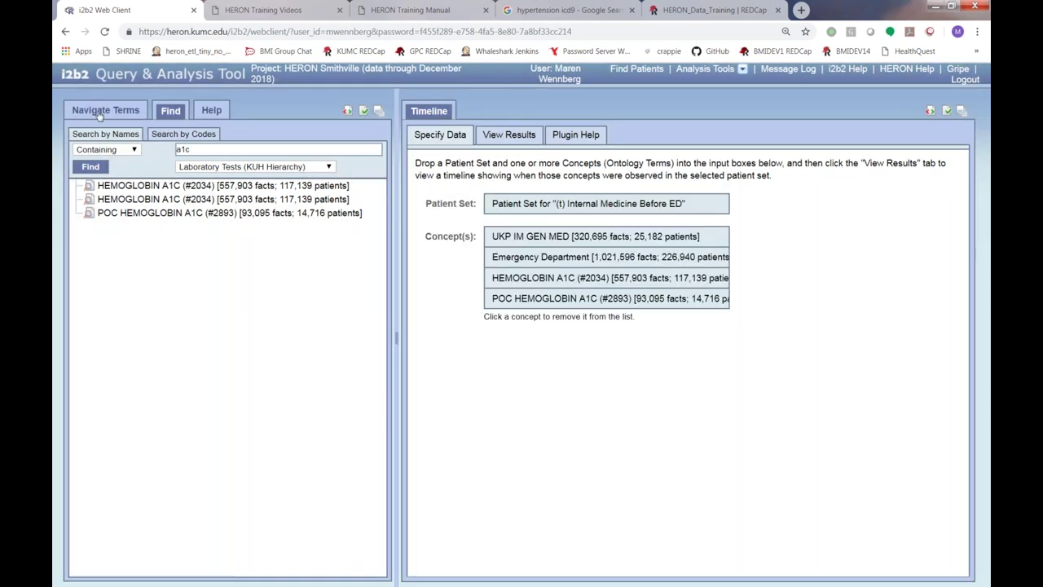
# Step: Add Hospital LOS from the Vizient folder and redraw the timeline
pyautogui.click(105, 111)
pyautogui.doubleClick(114, 475)
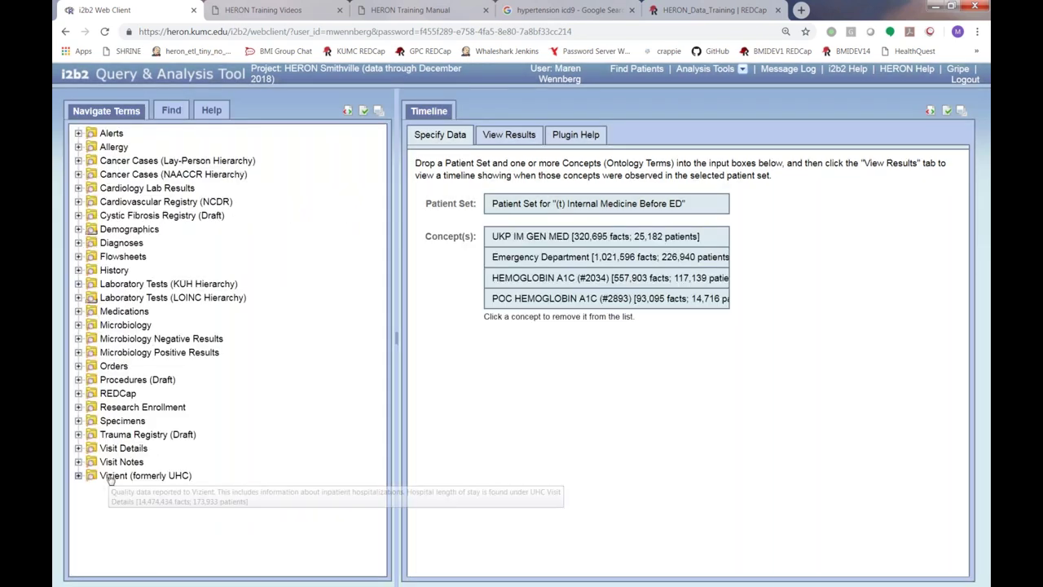
pyautogui.scroll(-3, 172, 472)
pyautogui.moveTo(182, 492); pyautogui.dragTo(529, 318)
pyautogui.click(668, 402)
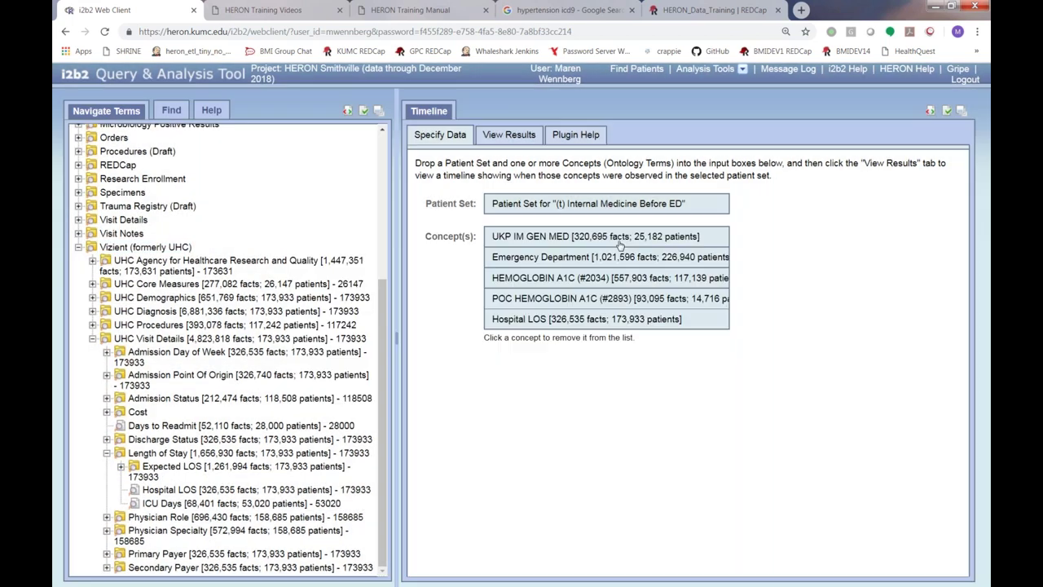
pyautogui.click(497, 134)
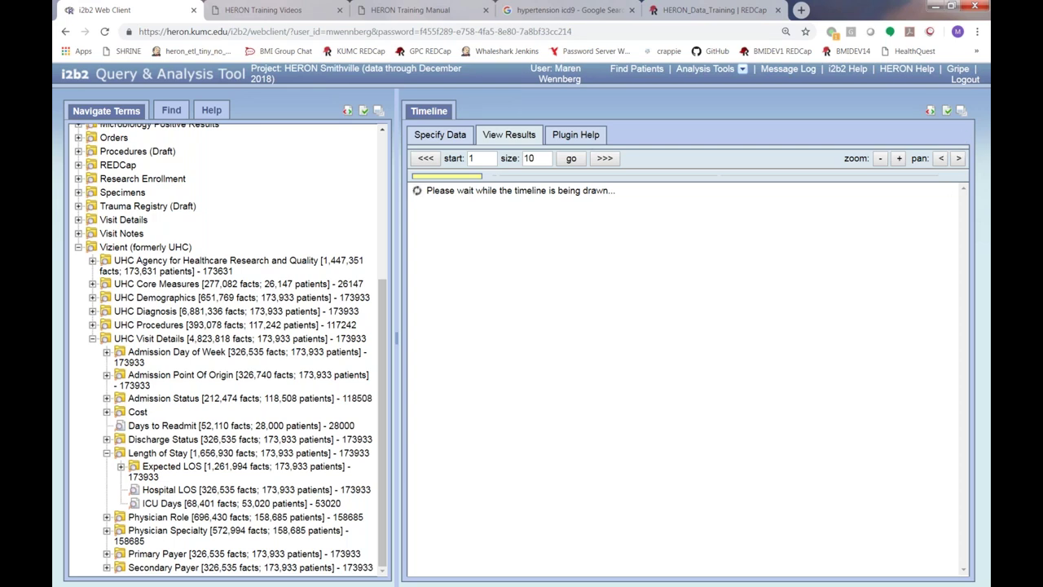
# Step: Maximize the redrawn timeline and inspect a POC HEMOGLOBIN A1C result's Observation Details
pyautogui.click(960, 126)
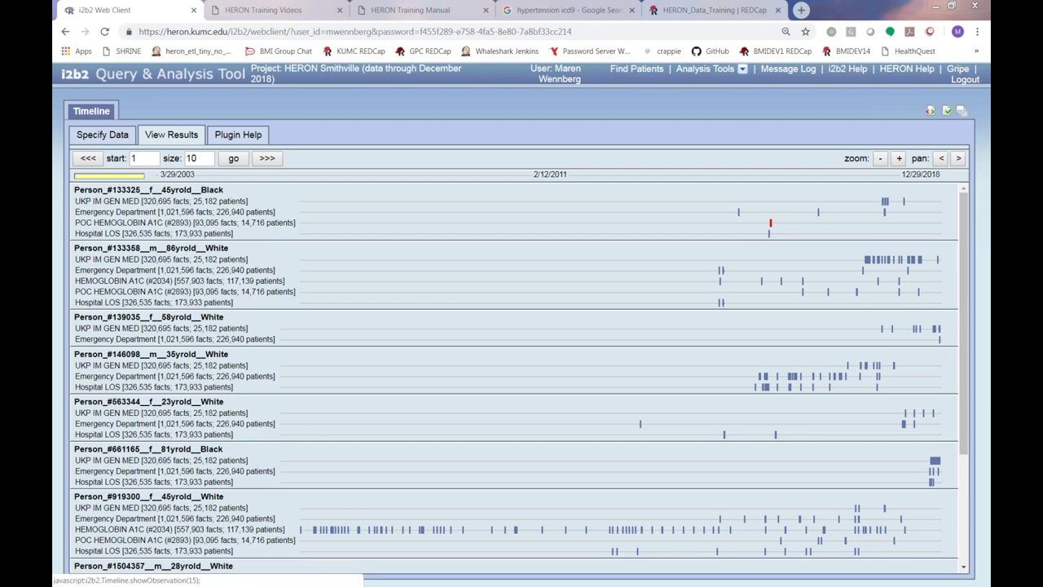
pyautogui.click(770, 223)
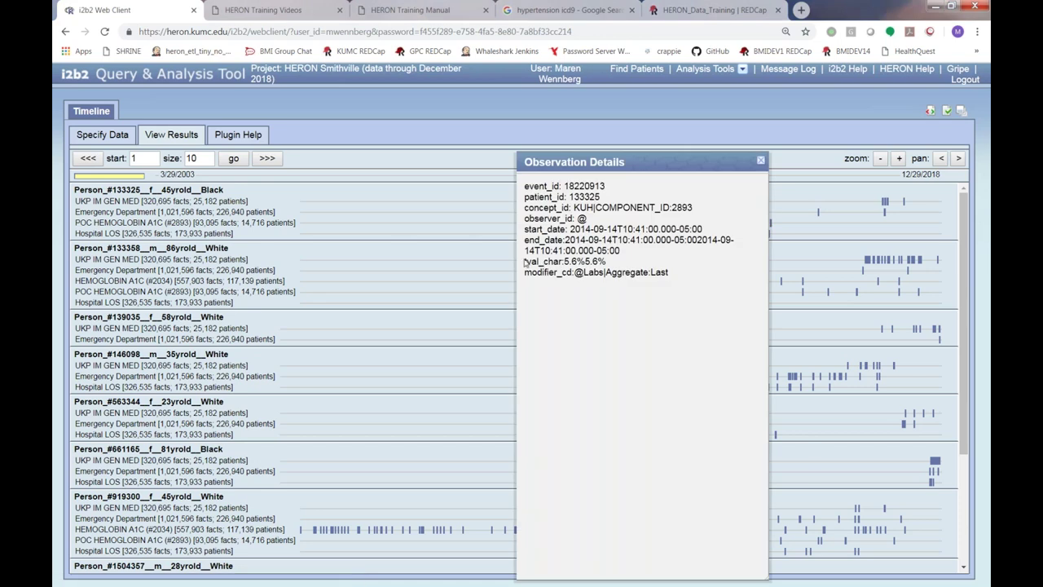
pyautogui.moveTo(534, 256); pyautogui.dragTo(541, 186)
pyautogui.click(691, 300)
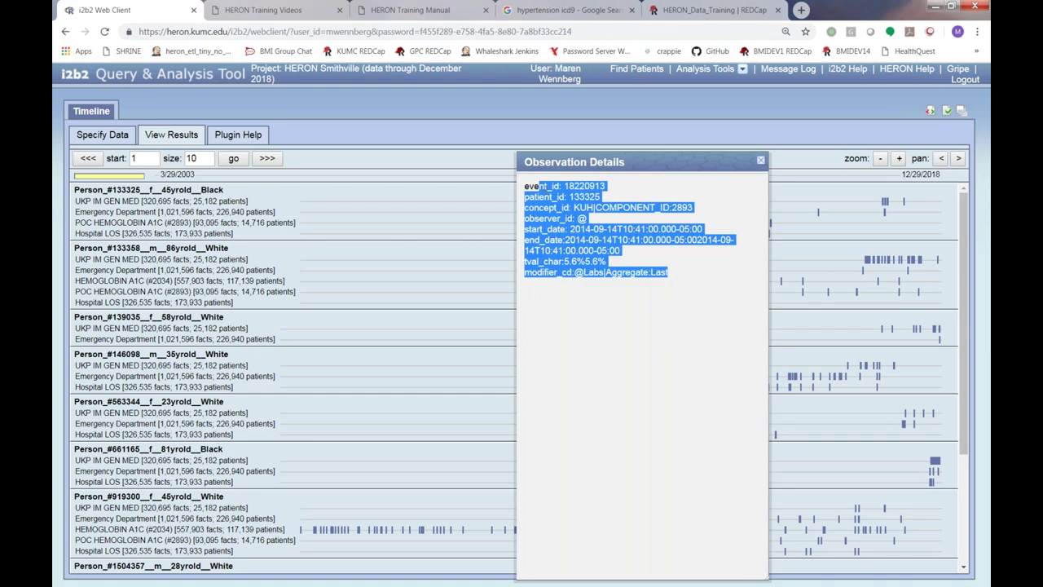
pyautogui.click(595, 212)
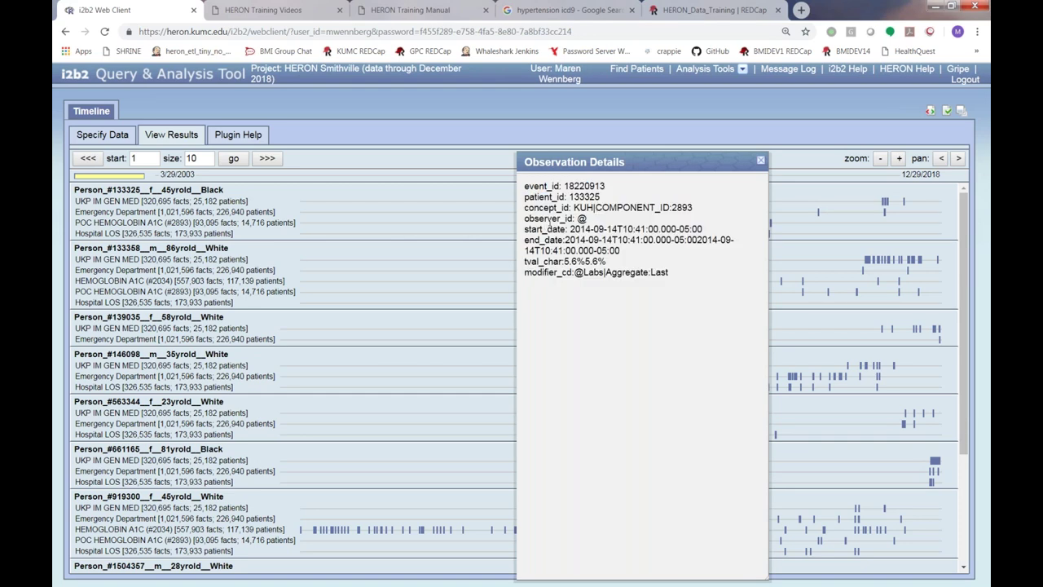
pyautogui.click(757, 162)
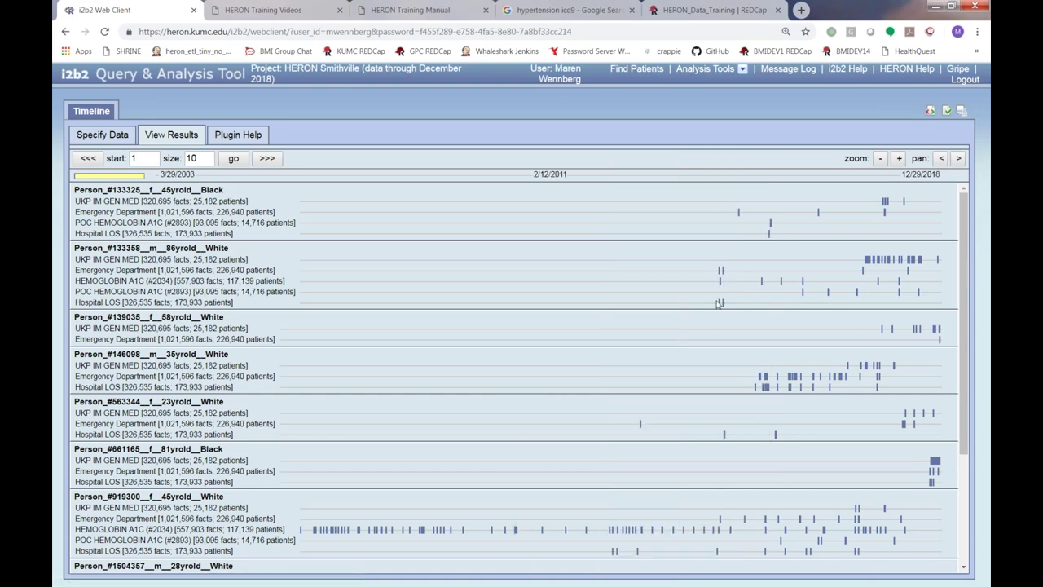